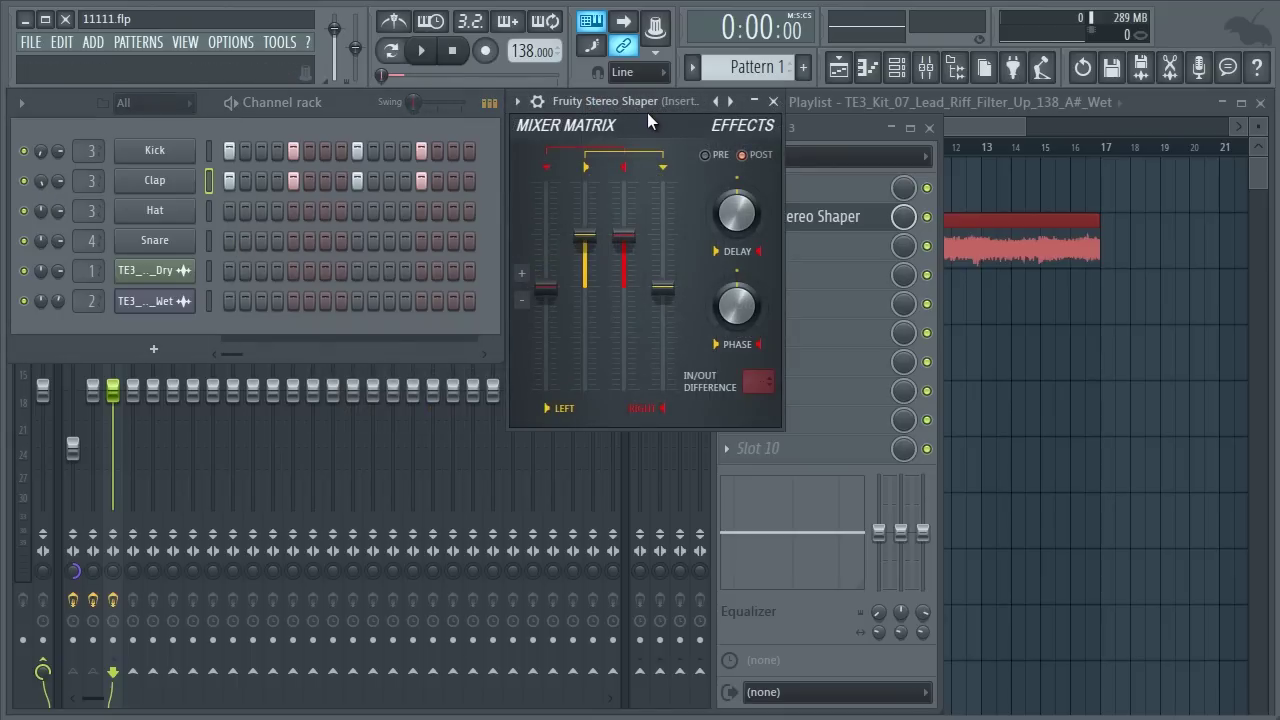
Audition the pattern and vary the left and right channel volumes in Fruity Stereo Shaper, taking the right to about -6 dB.
key(space)
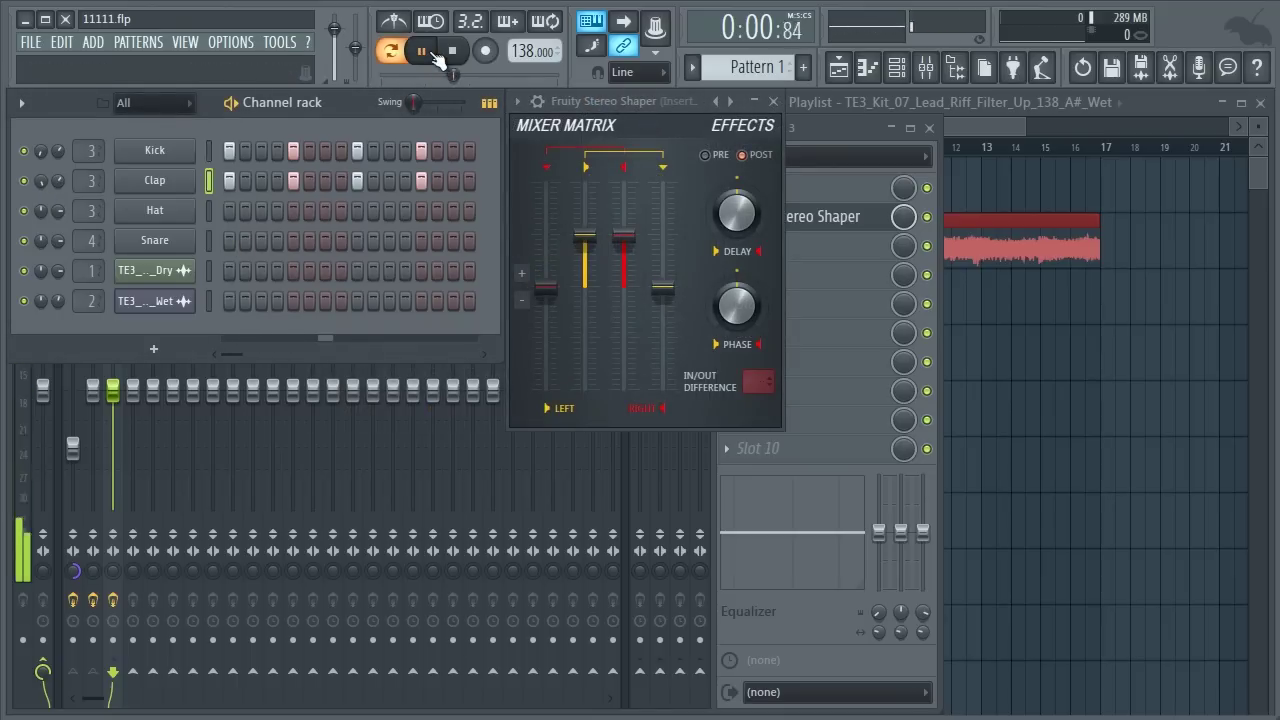
click(455, 52)
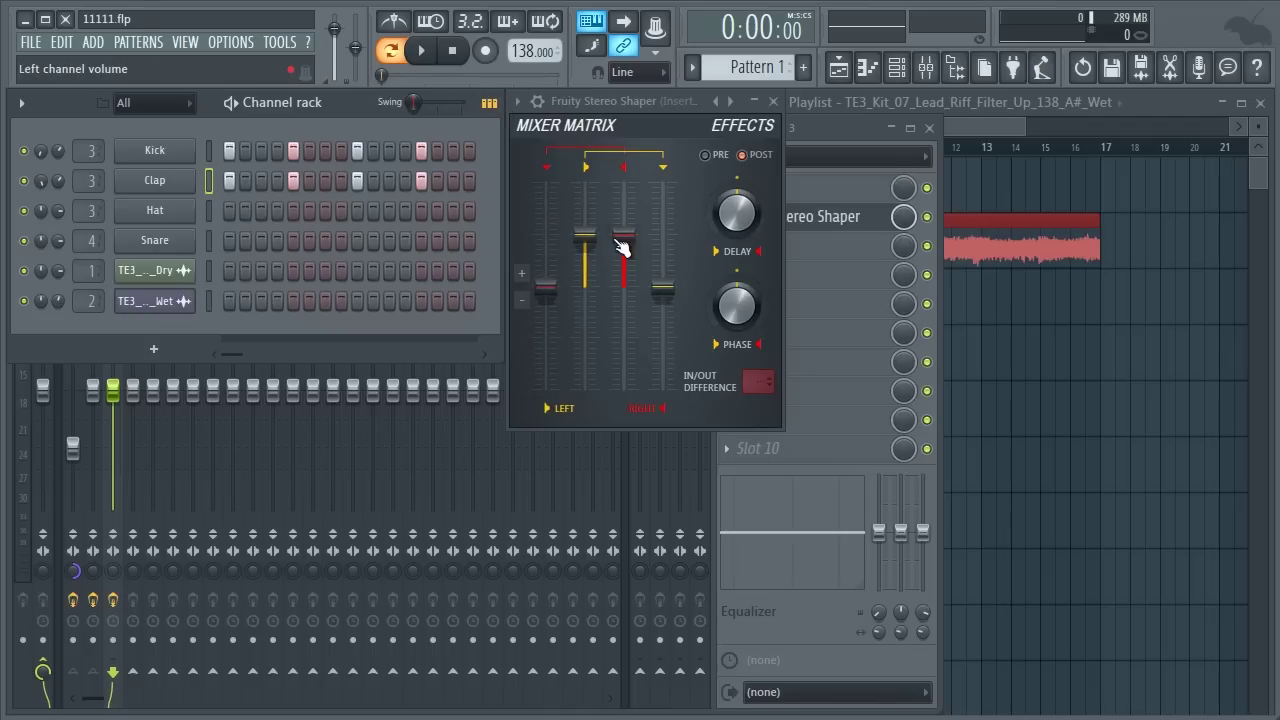
click(421, 50)
drag(585, 238, 608, 388)
drag(620, 285, 643, 183)
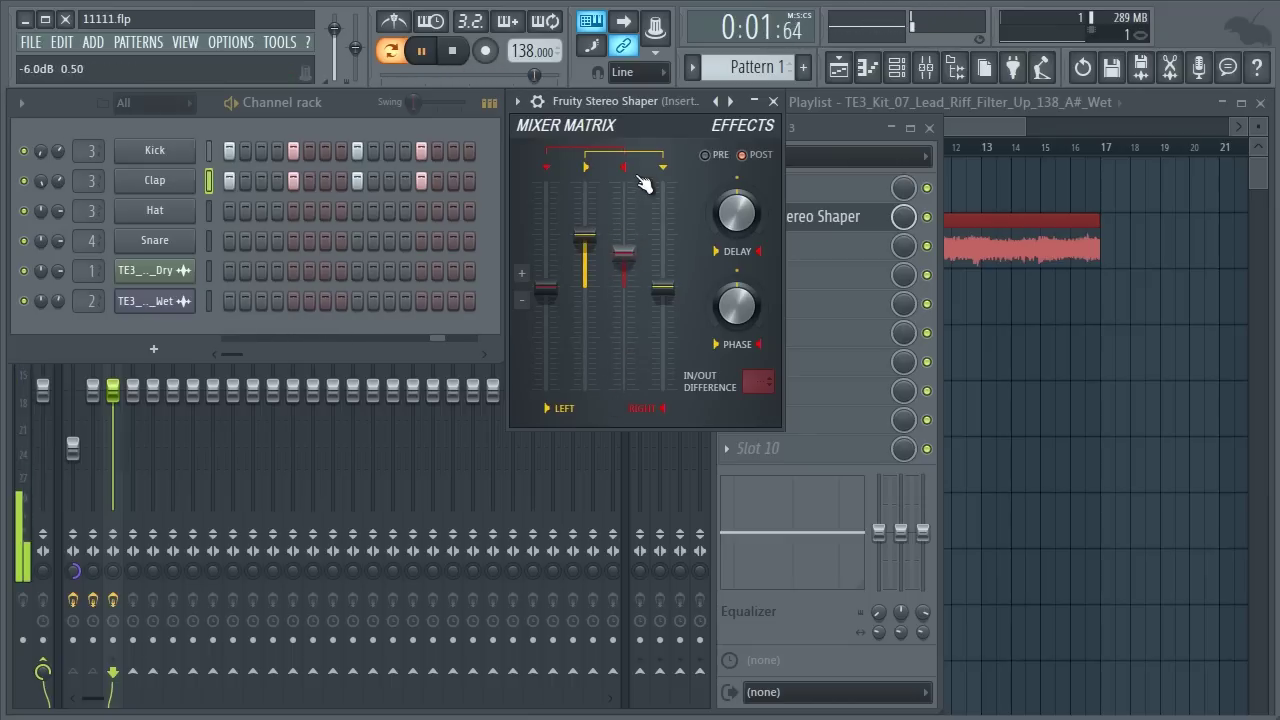
click(458, 54)
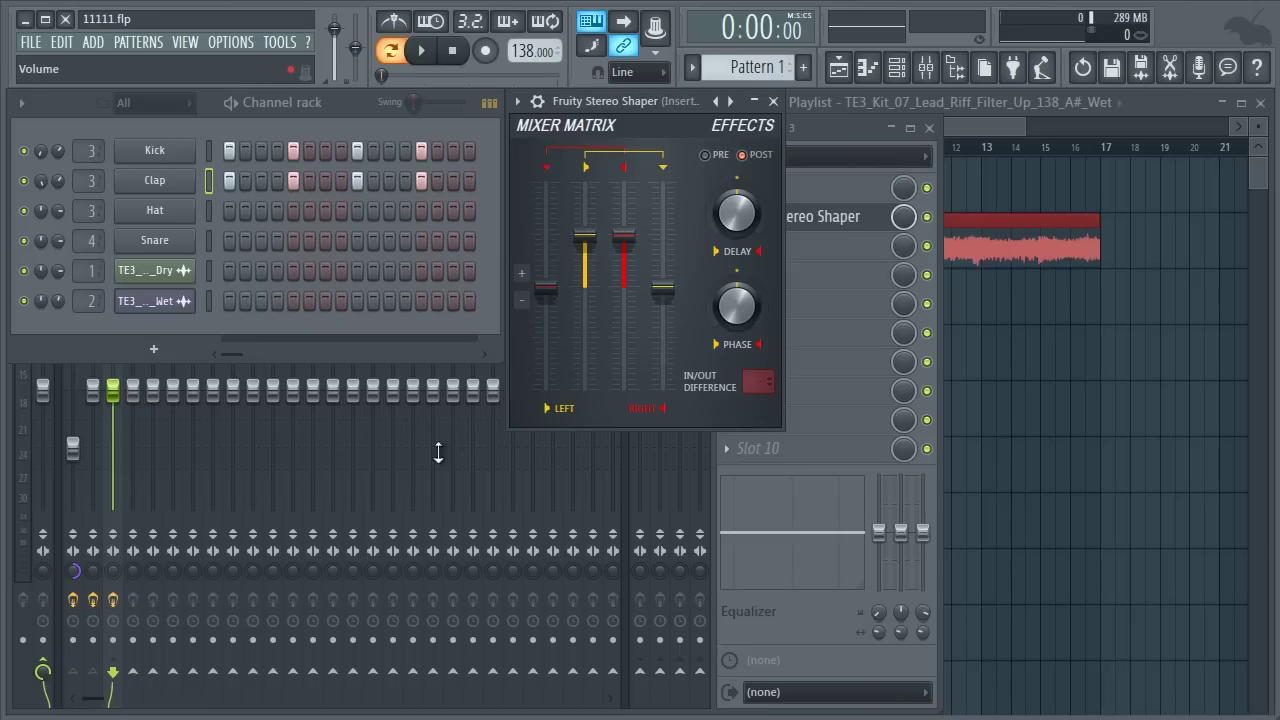
While the song plays, lower the right channel volume to silence and on to full inverted polarity.
click(421, 50)
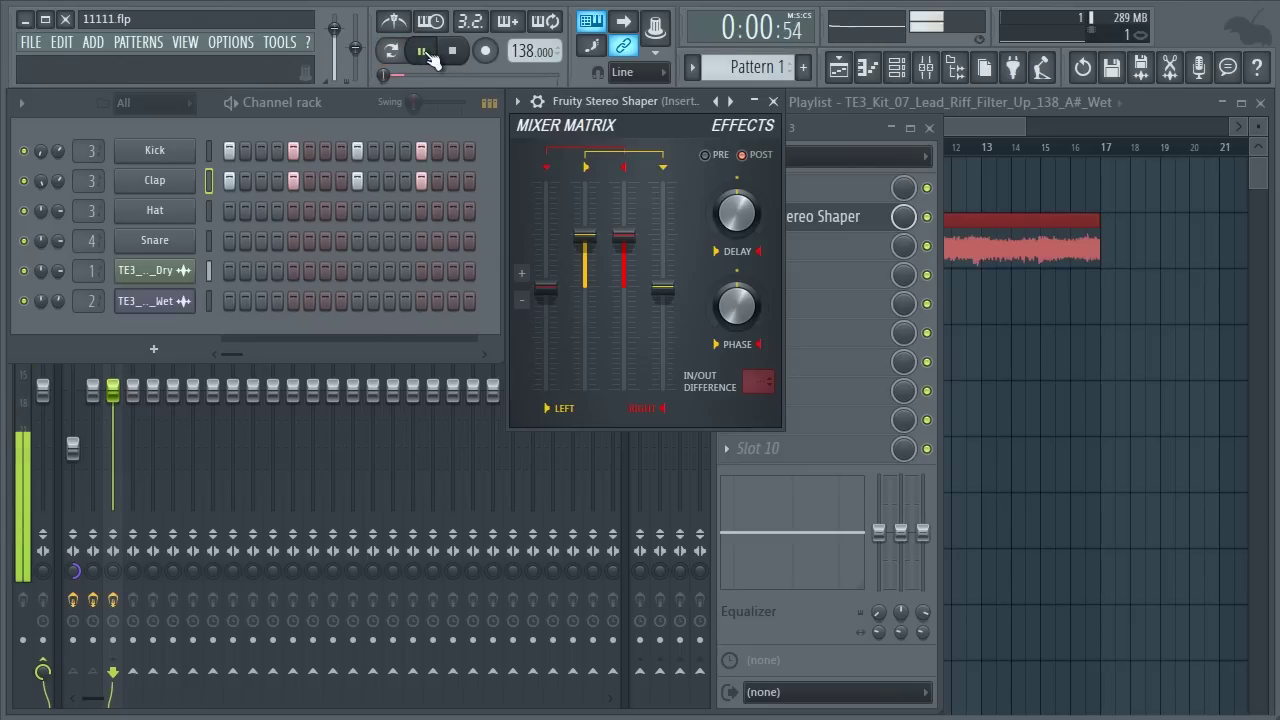
drag(623, 237, 603, 335)
key(space)
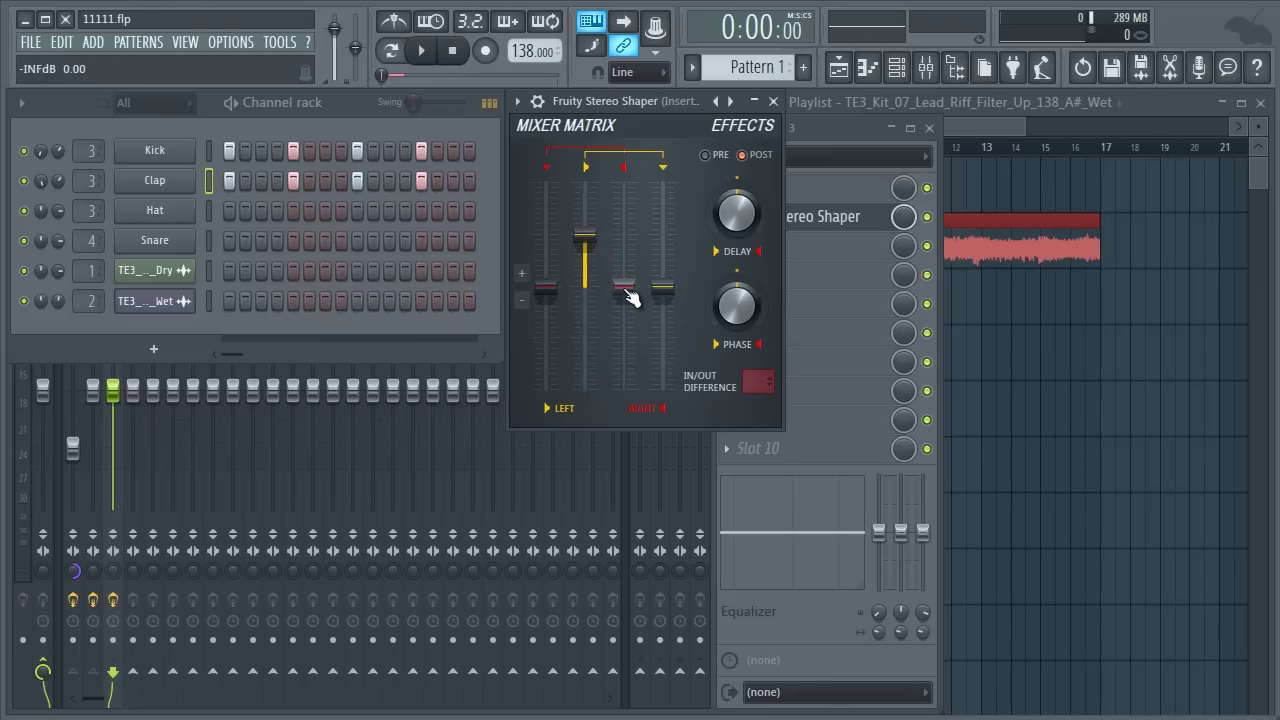
key(space)
drag(630, 298, 597, 460)
click(452, 50)
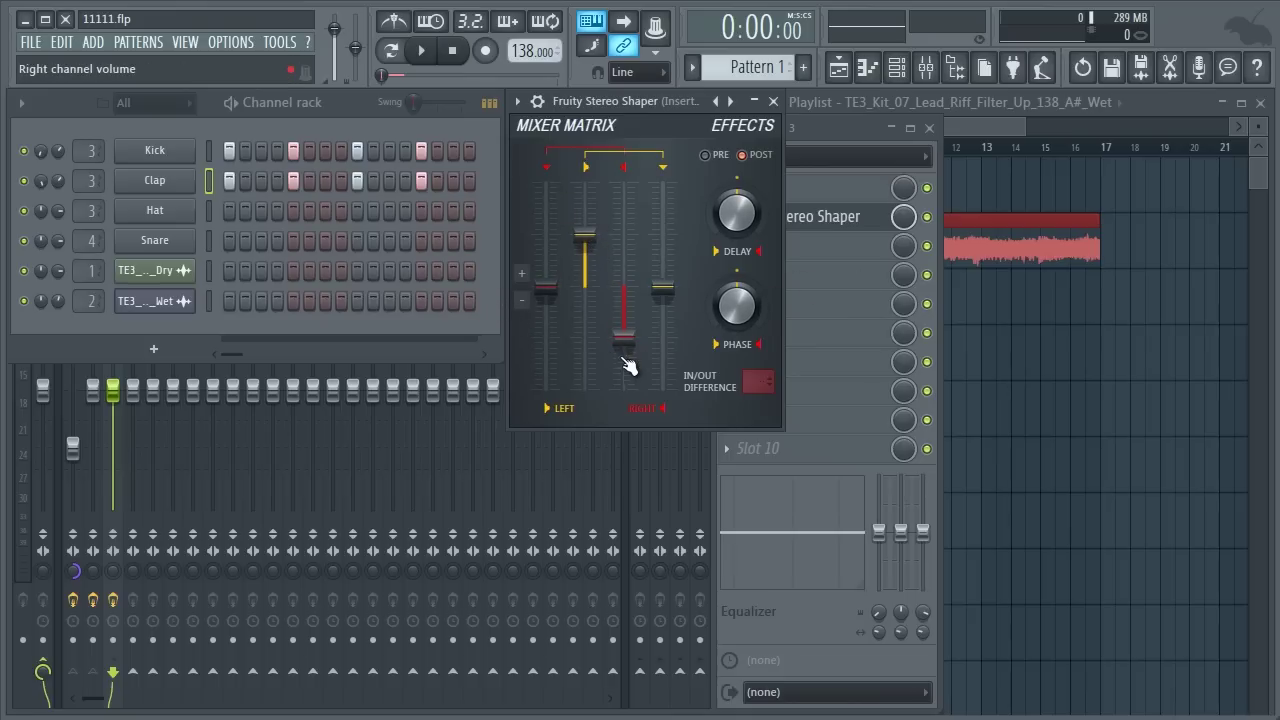
Load Signal Analyzer into slot 3 of Insert 3 and examine the left and right waveforms during playback.
click(838, 250)
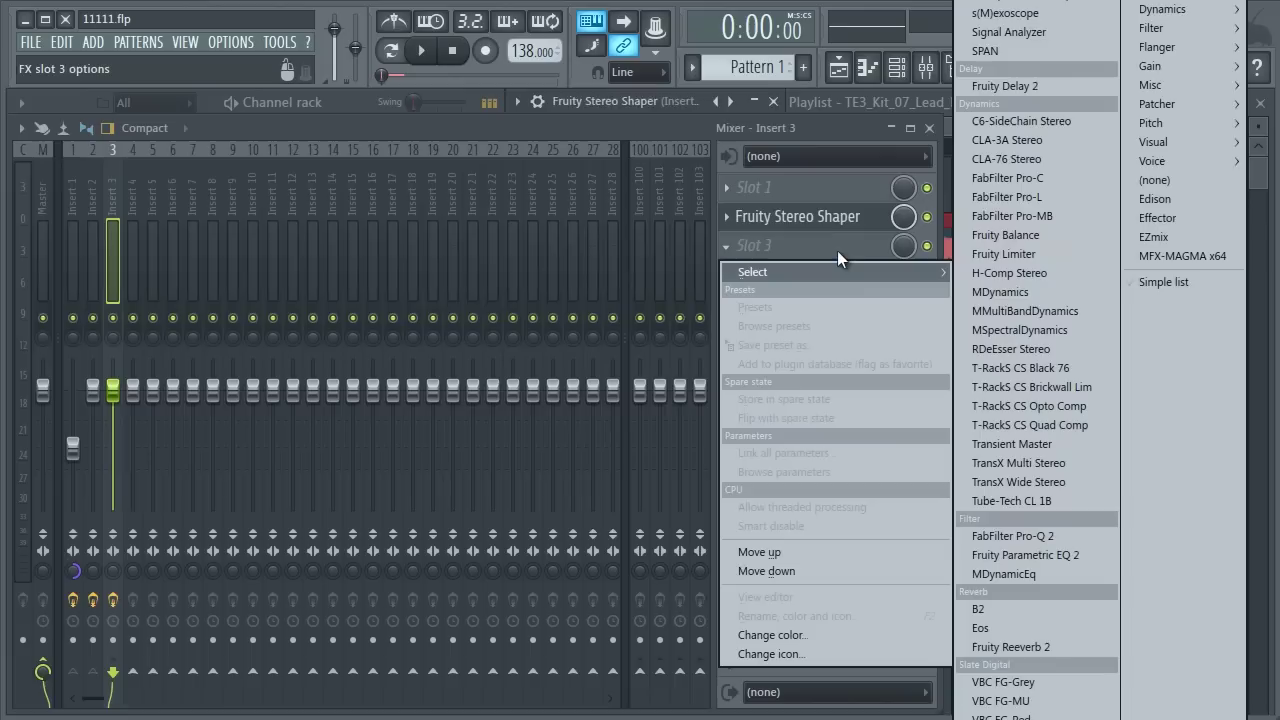
click(1045, 30)
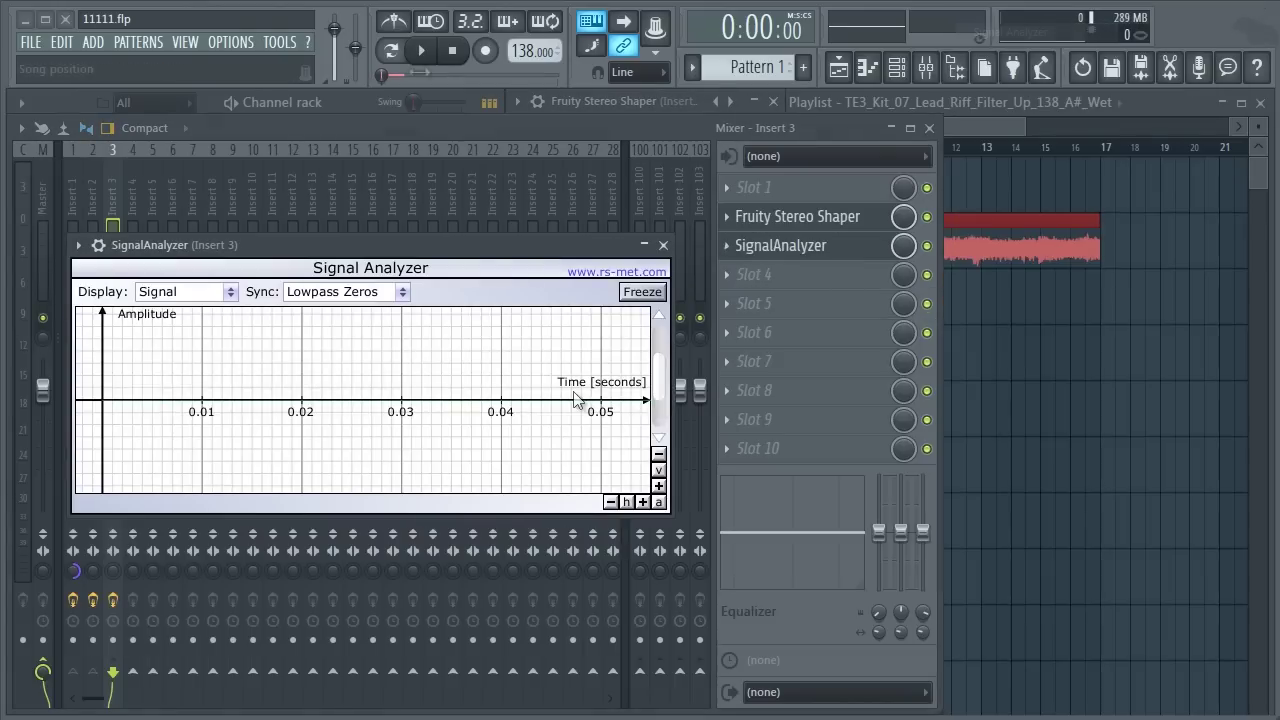
click(421, 52)
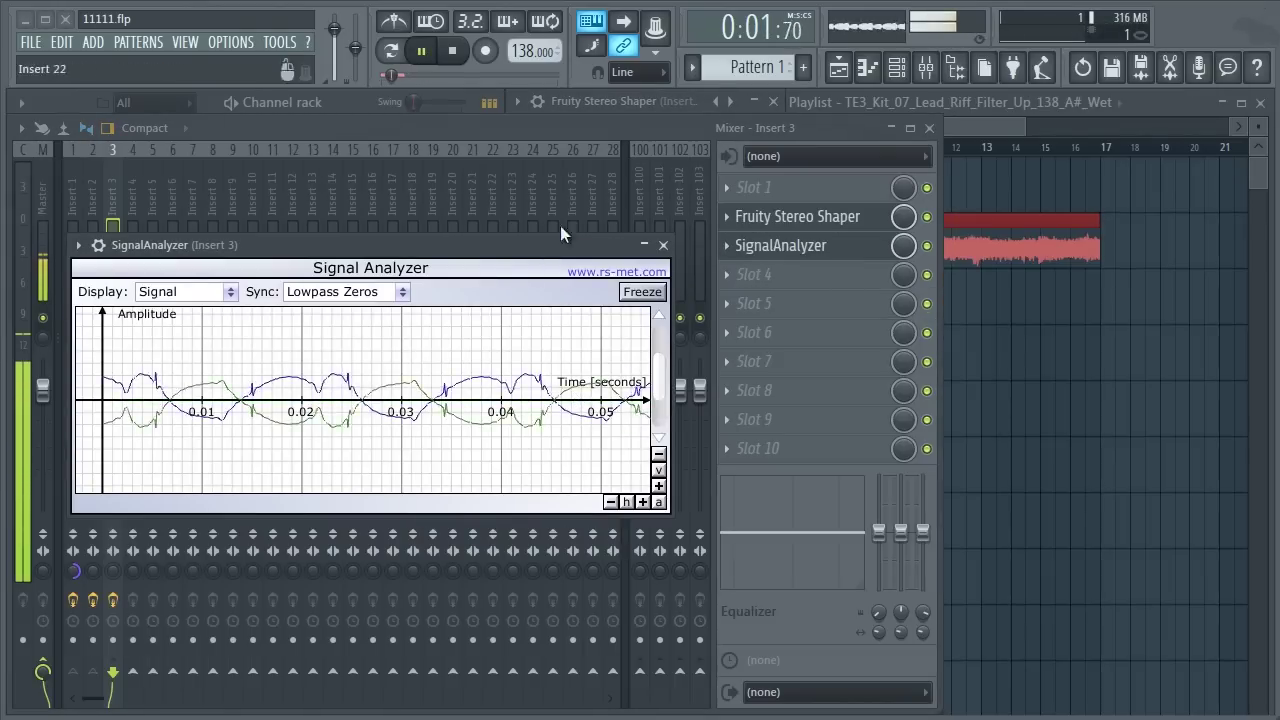
click(641, 294)
click(641, 294)
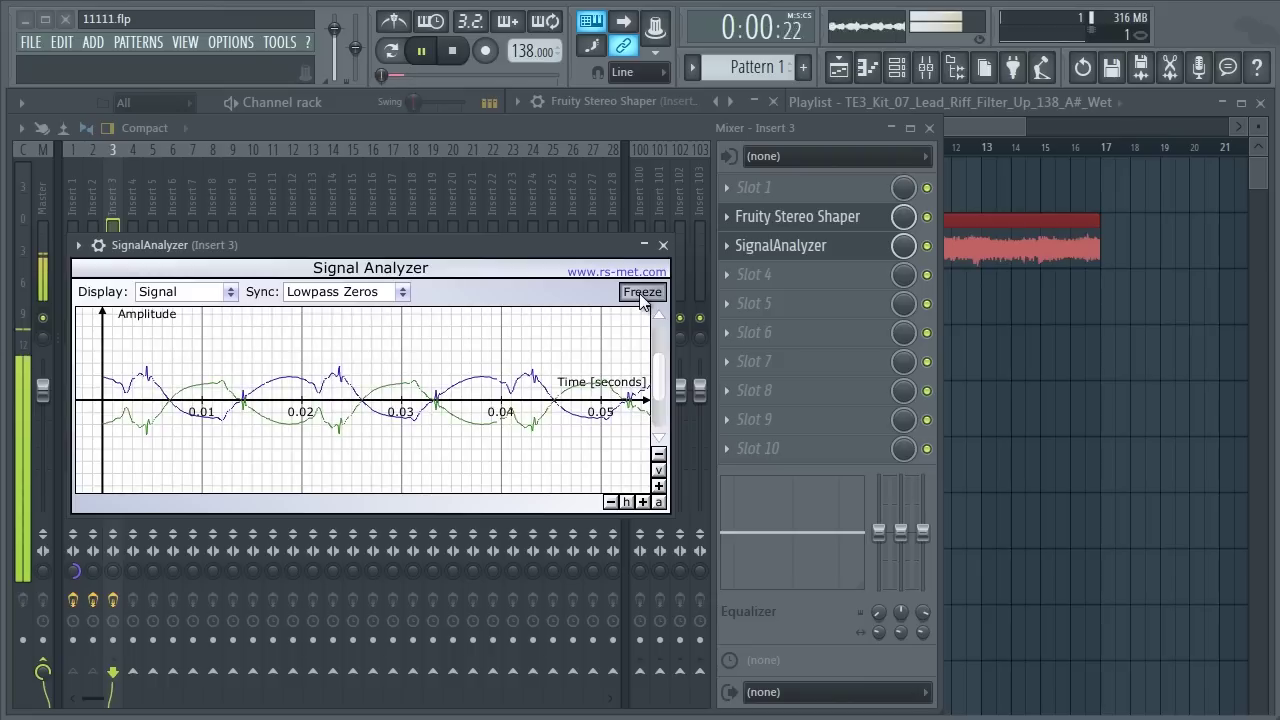
click(452, 50)
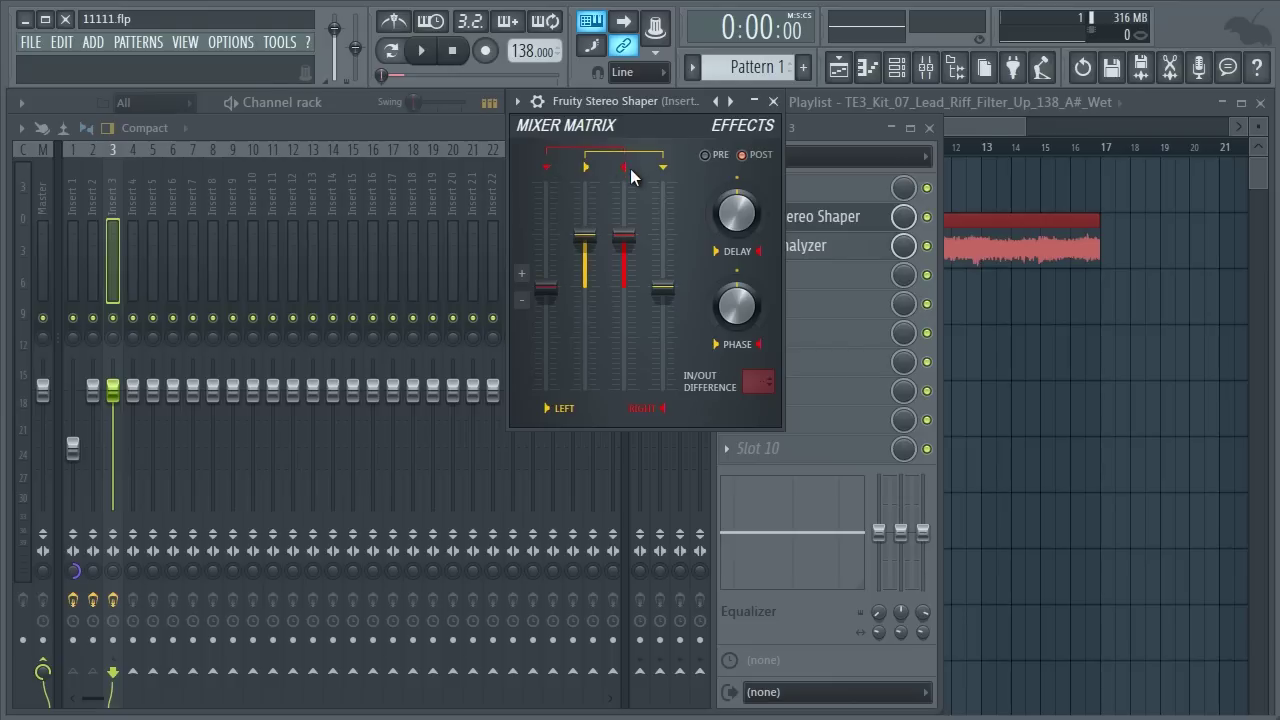
Try raising the right-into-left and left-into-right channel volumes, and return both to zero.
drag(546, 289, 546, 244)
drag(582, 154, 575, 298)
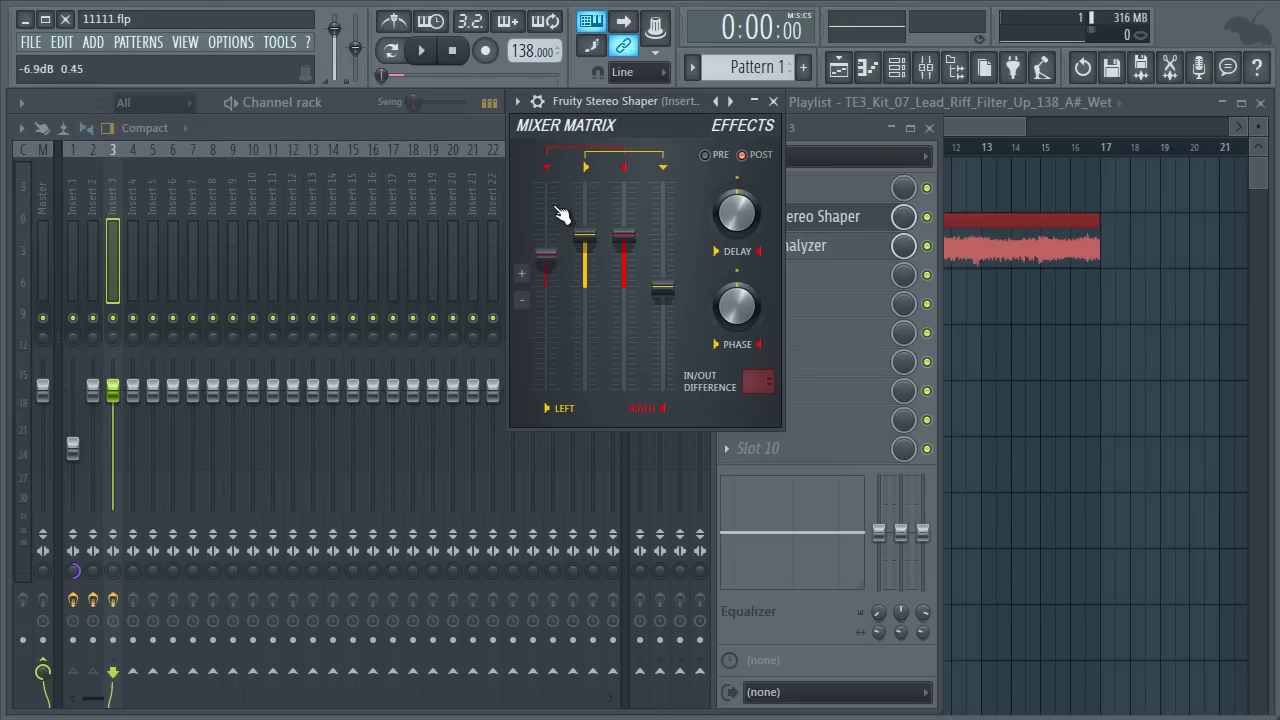
mouse_move(666, 289)
mouse_down()
mouse_move(666, 246)
mouse_move(664, 290)
mouse_up()
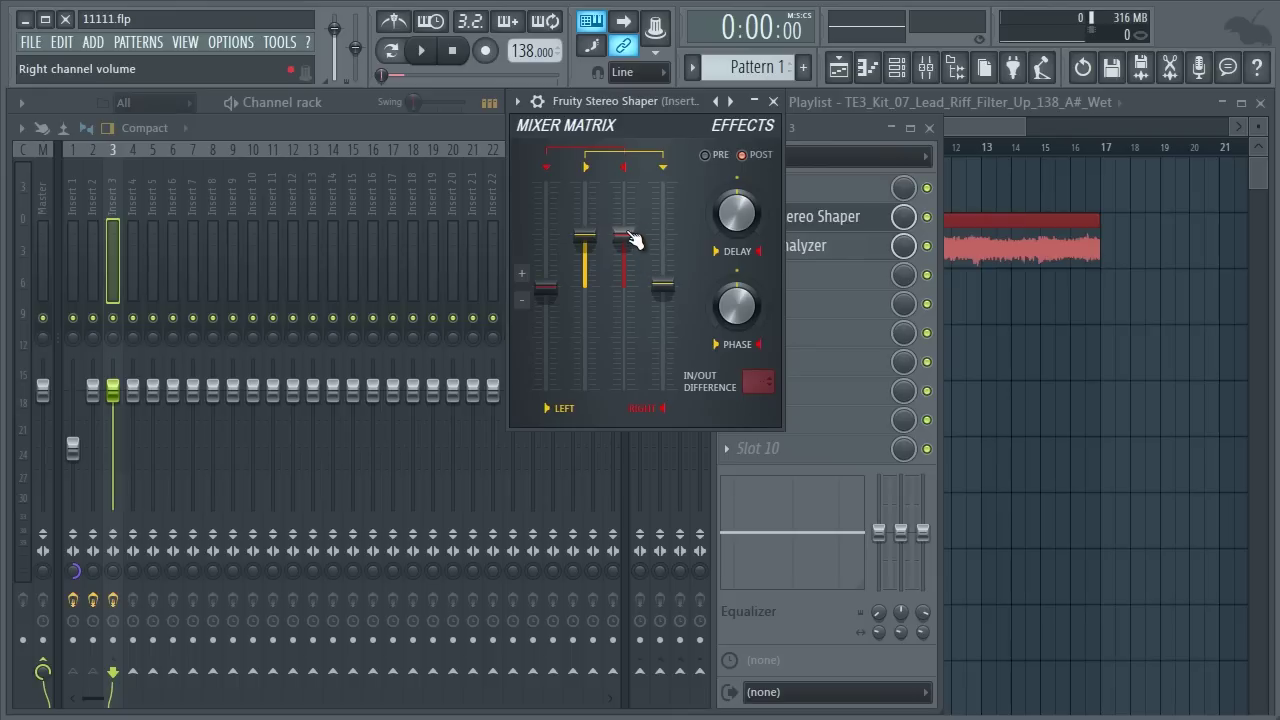
mouse_move(666, 287)
mouse_down()
mouse_move(690, 174)
mouse_move(674, 289)
mouse_up()
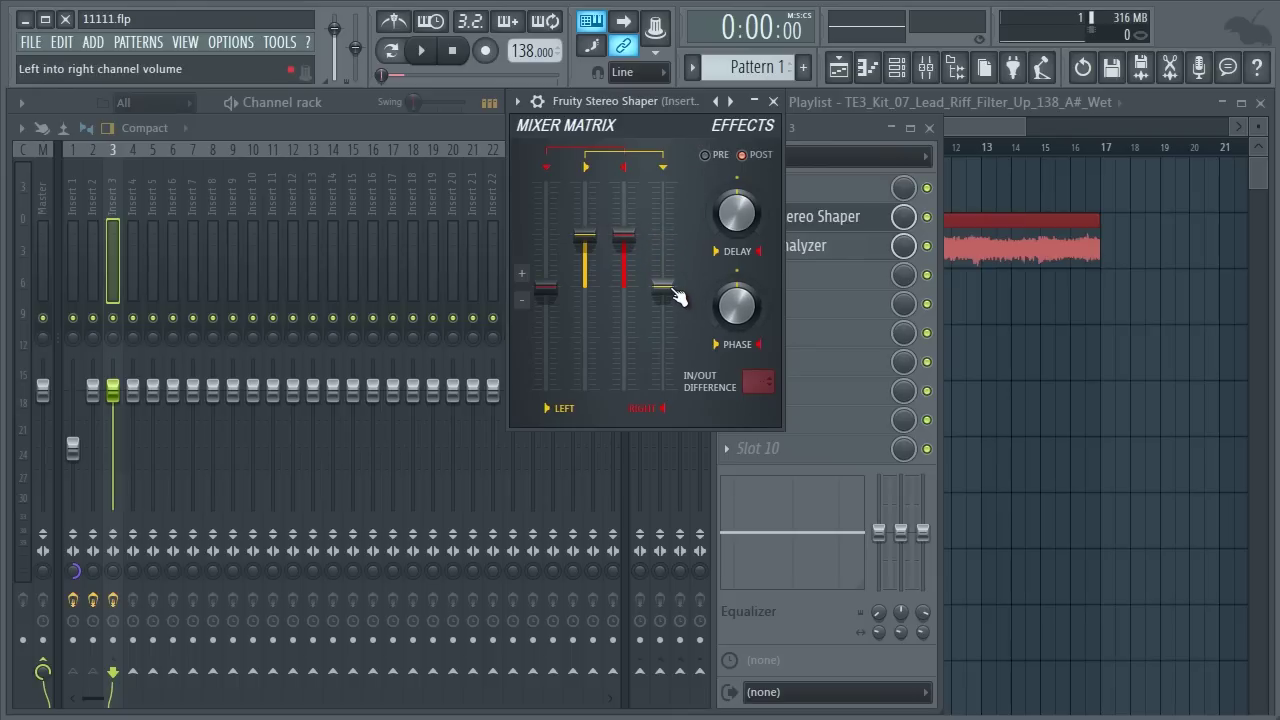
Switch playback to pattern mode and listen to the pattern with the default Stereo Shaper levels.
click(391, 50)
click(421, 52)
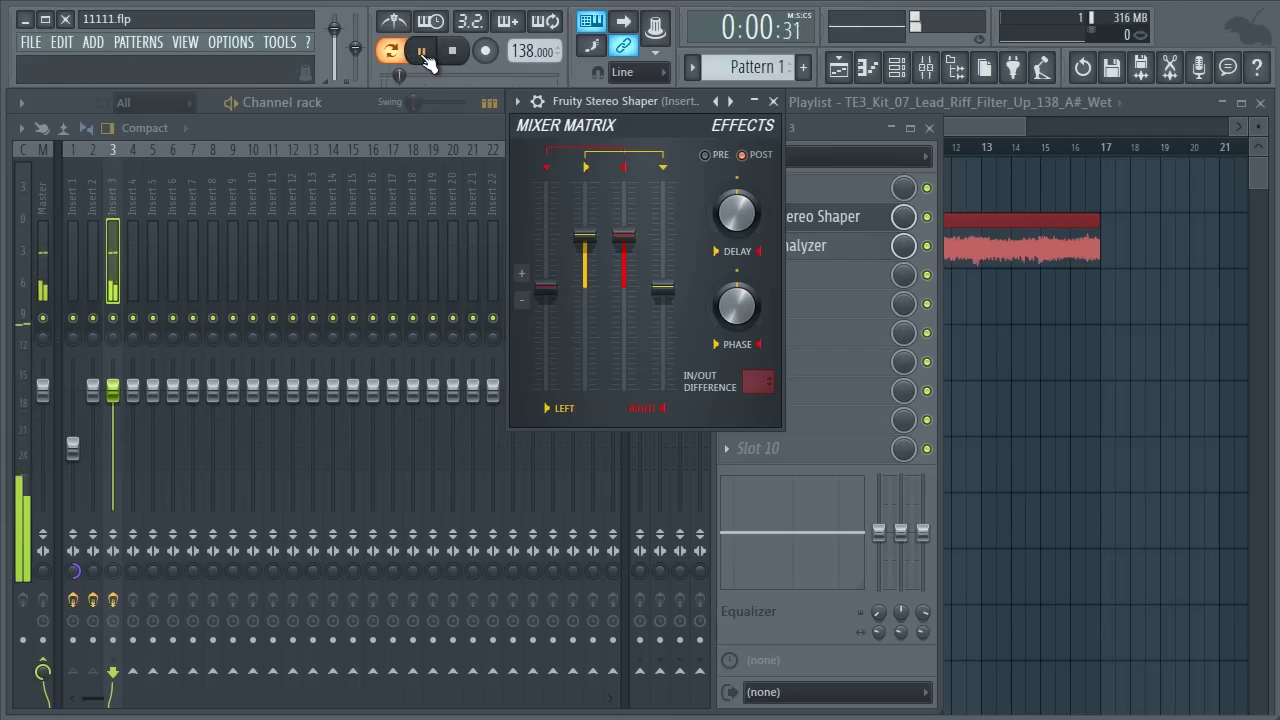
click(450, 52)
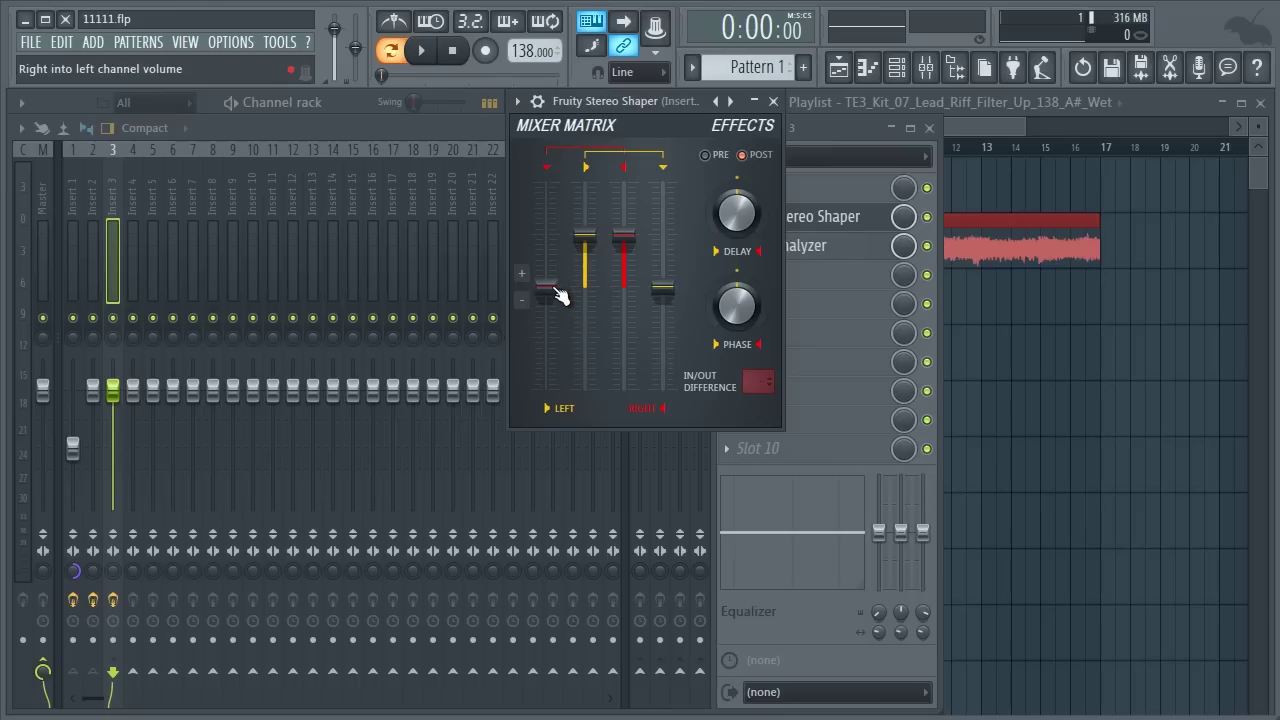
Raise the right-into-left and left-into-right volumes to 0 dB during playback, and replay the pattern with both at zero.
key(space)
drag(556, 290, 578, 157)
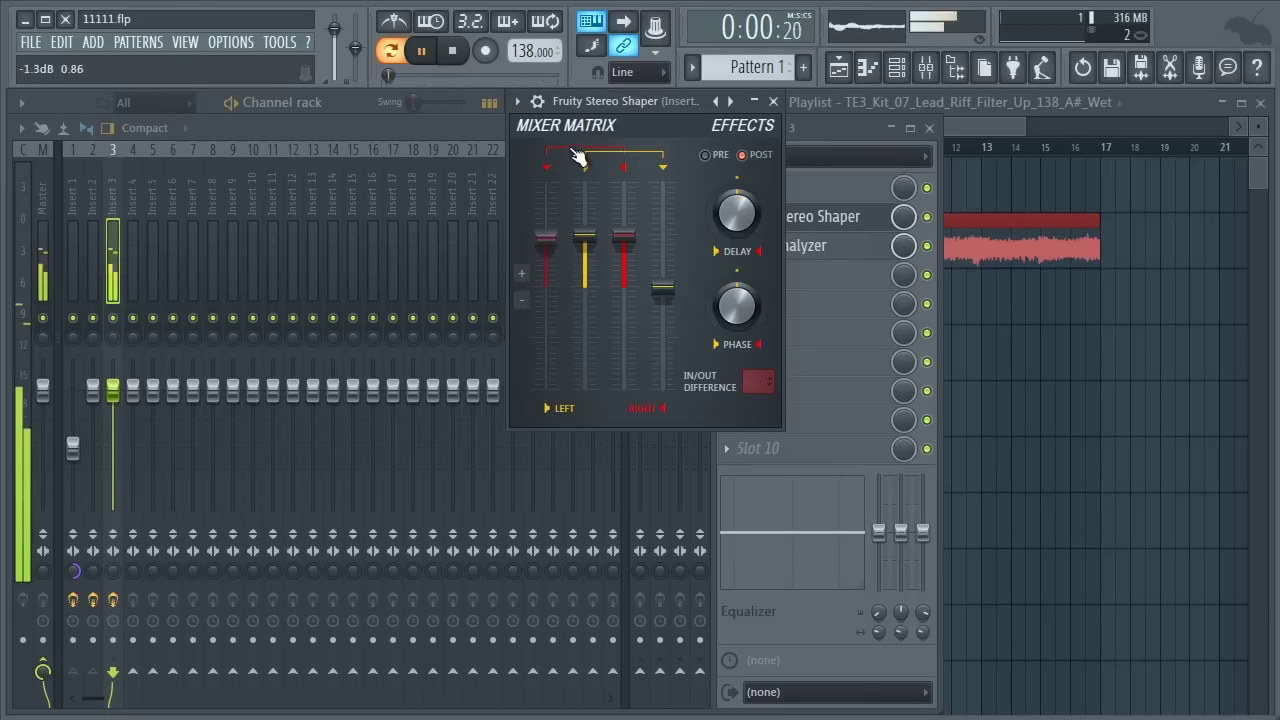
click(454, 54)
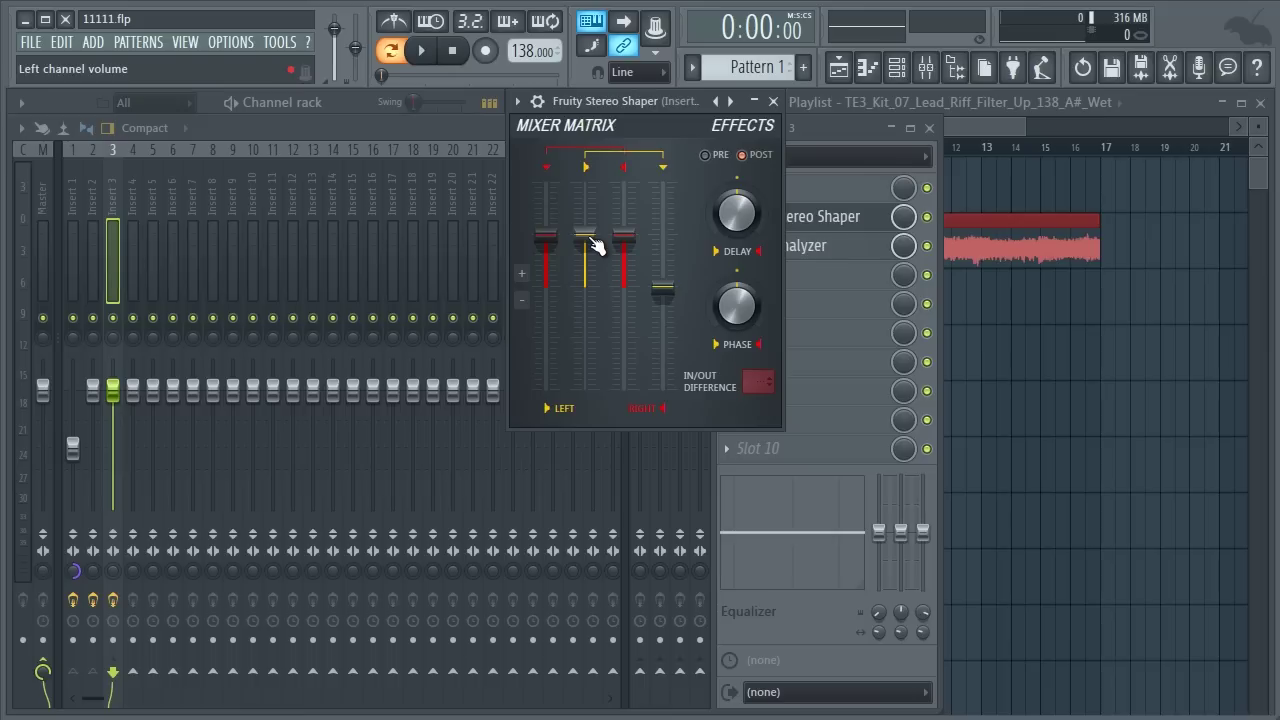
key(space)
drag(663, 288, 707, 132)
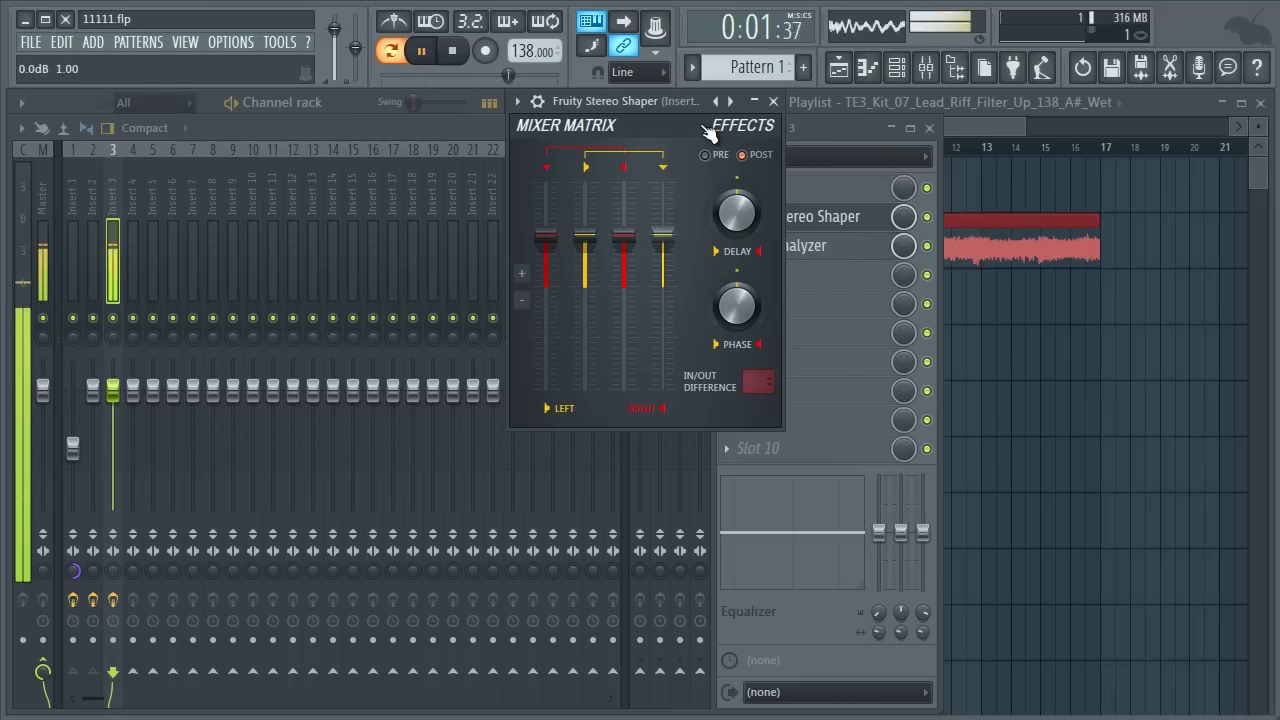
click(452, 52)
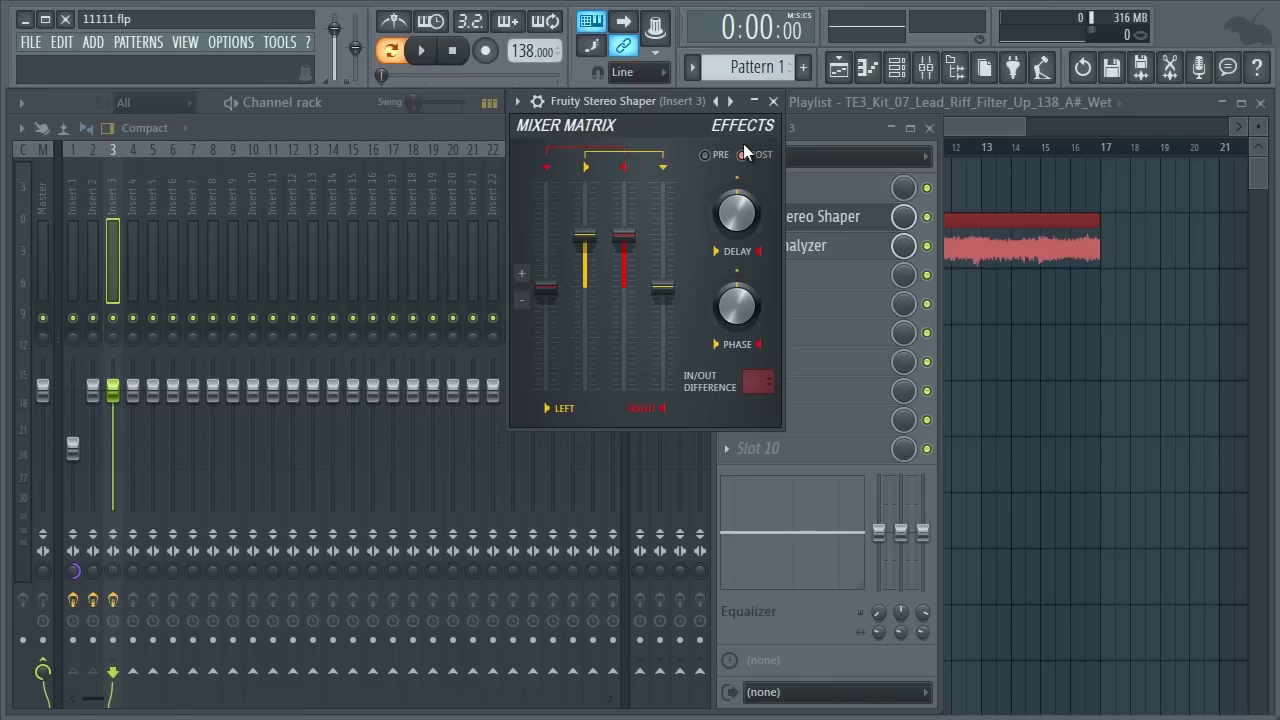
click(421, 50)
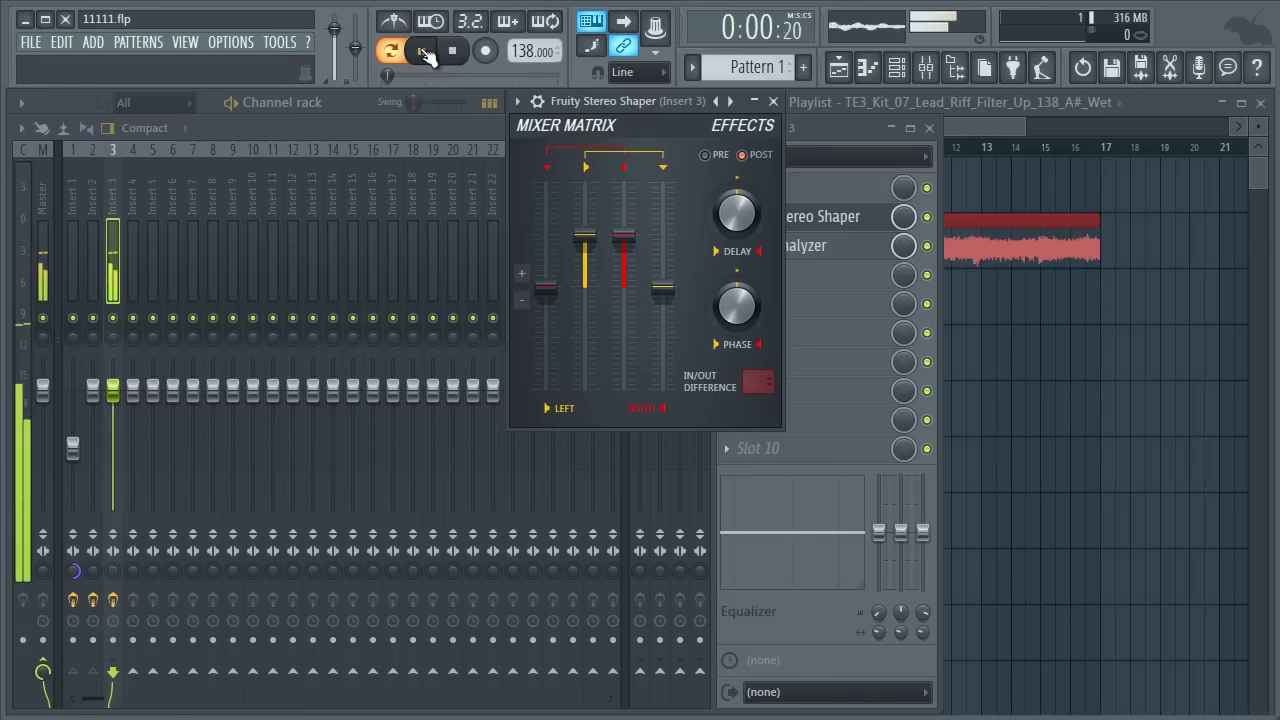
click(455, 56)
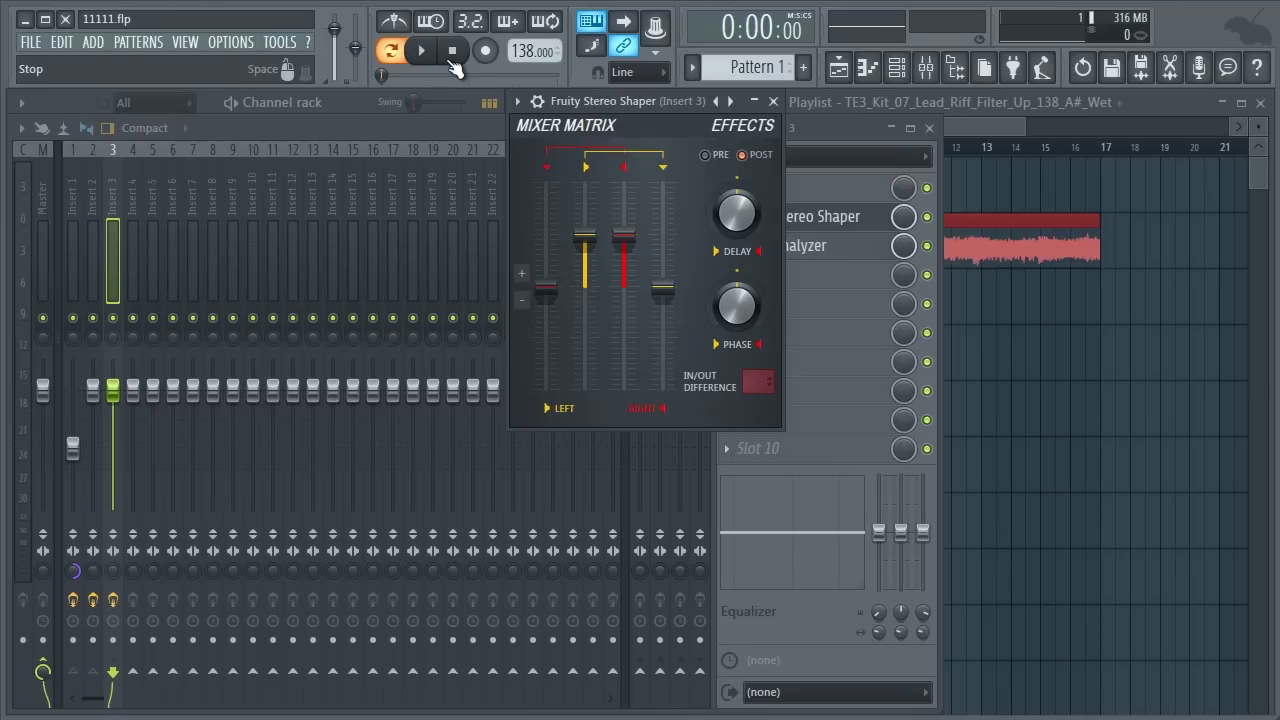
Solo Track 2 in the playlist with no time selection and play its wet lead clip in song mode.
click(979, 125)
click(609, 259)
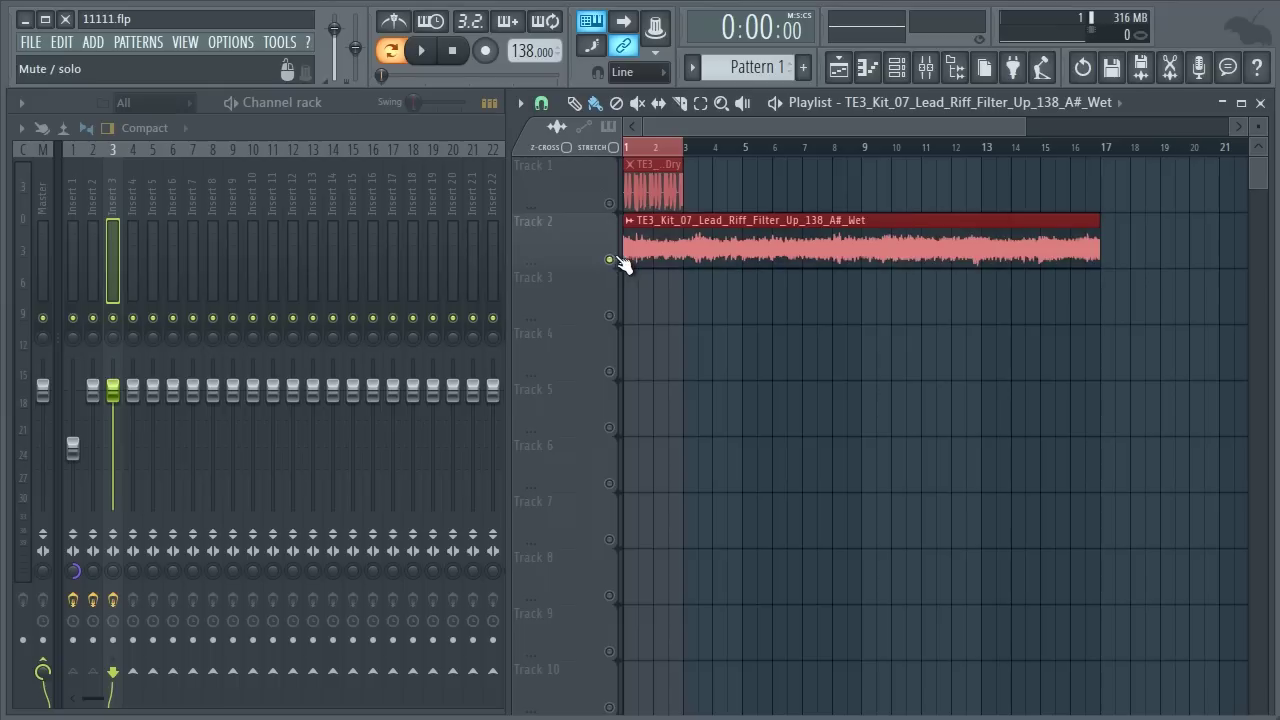
click(654, 149)
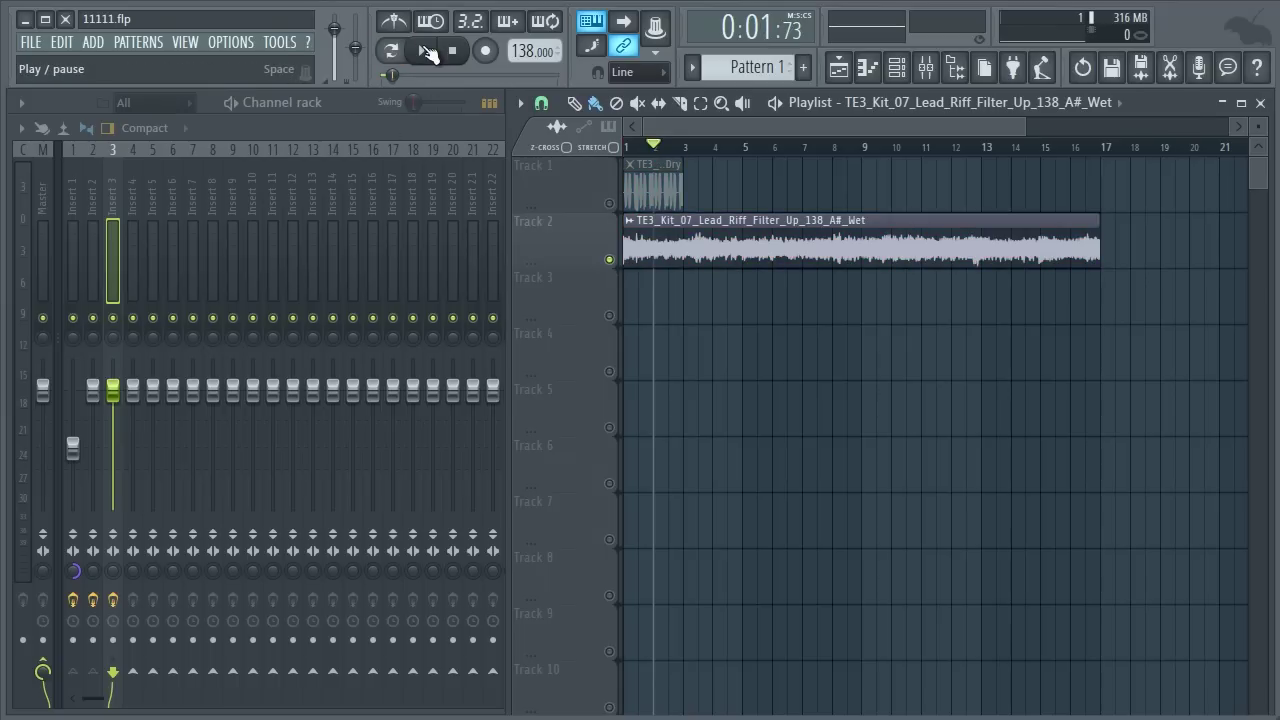
click(421, 51)
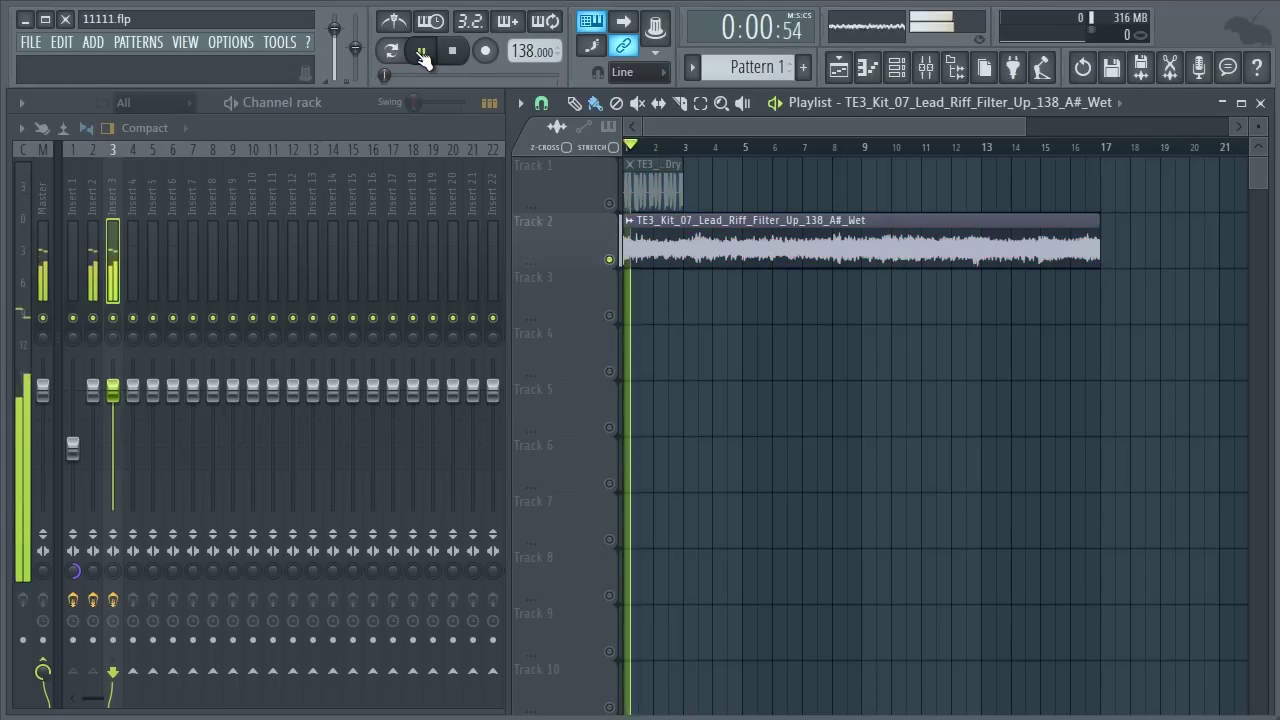
Lower the Insert 2 mixer fader slightly while the lead clip plays, and stop playback.
drag(95, 404, 105, 440)
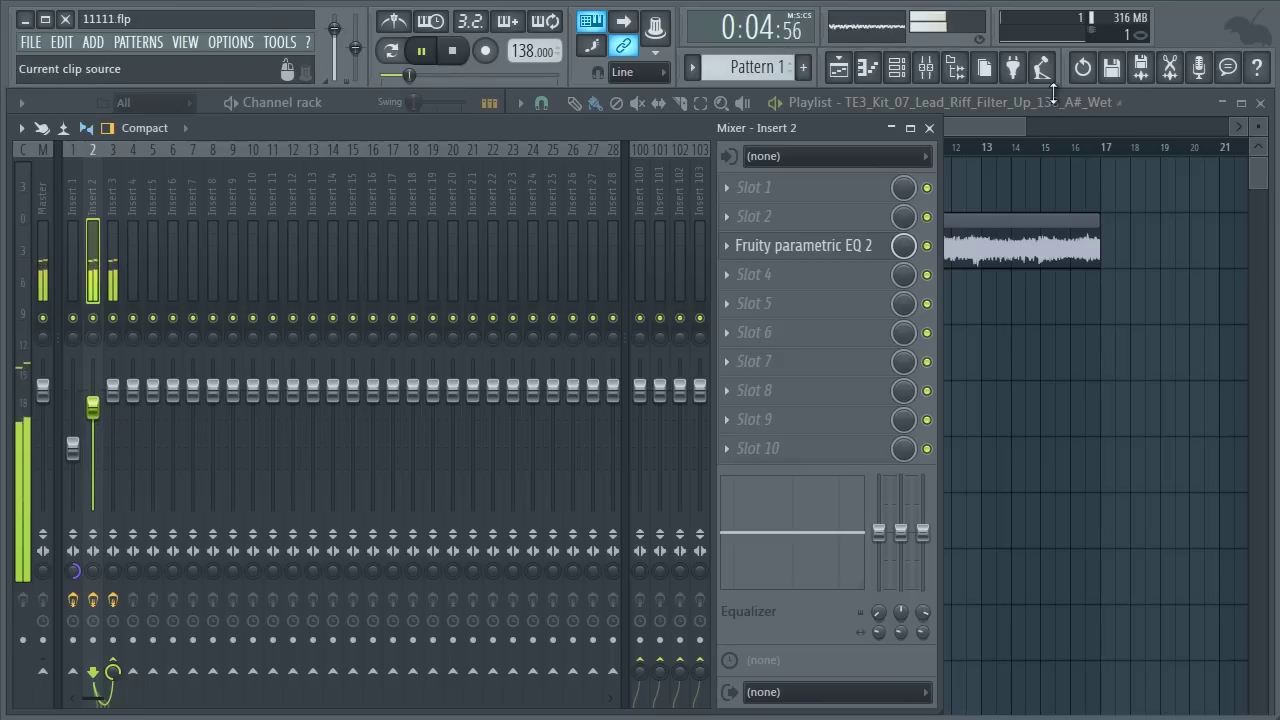
click(995, 121)
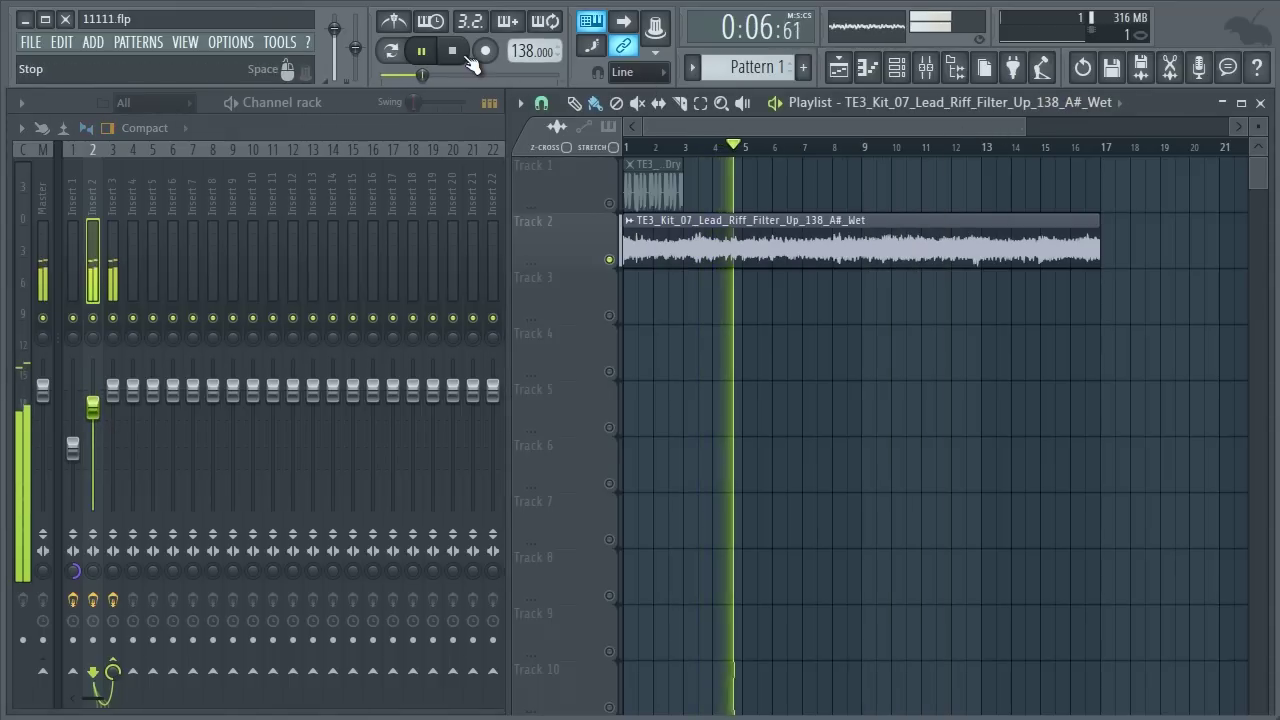
click(452, 50)
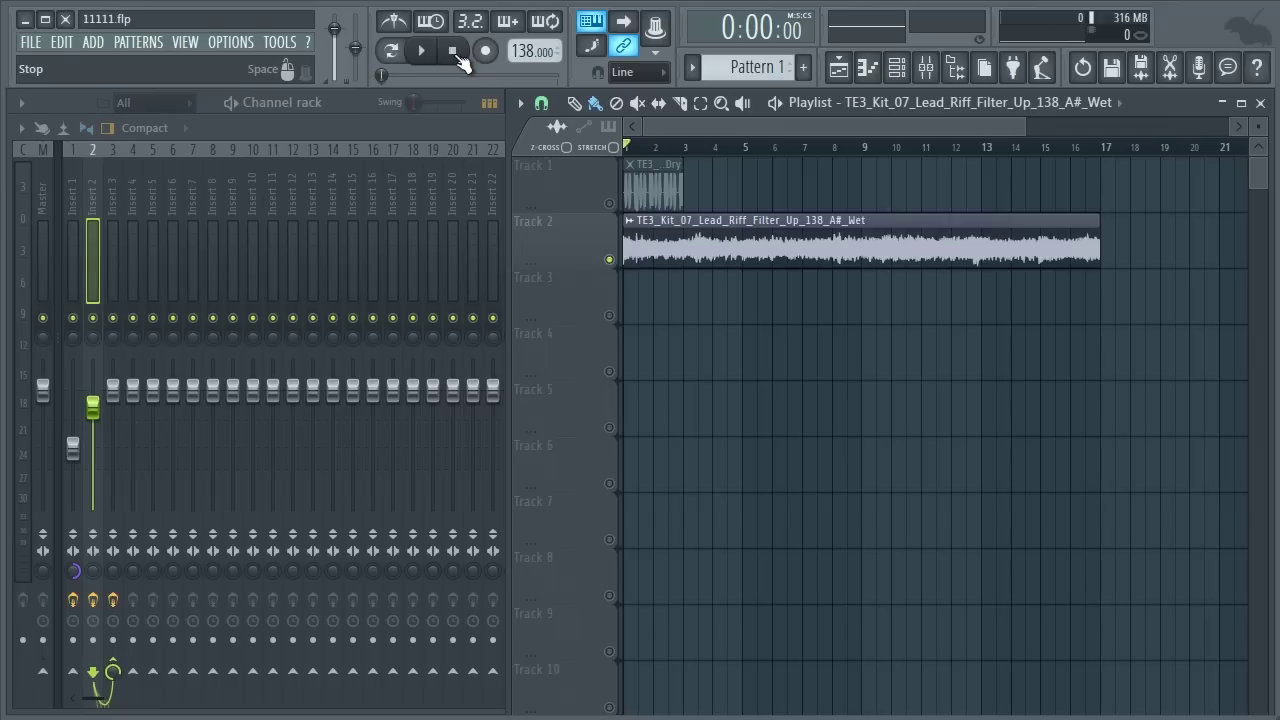
Raise both cross-channel volumes on Insert 3 to full during playback and compare the sound with Fruity Stereo Shaper bypassed.
click(459, 148)
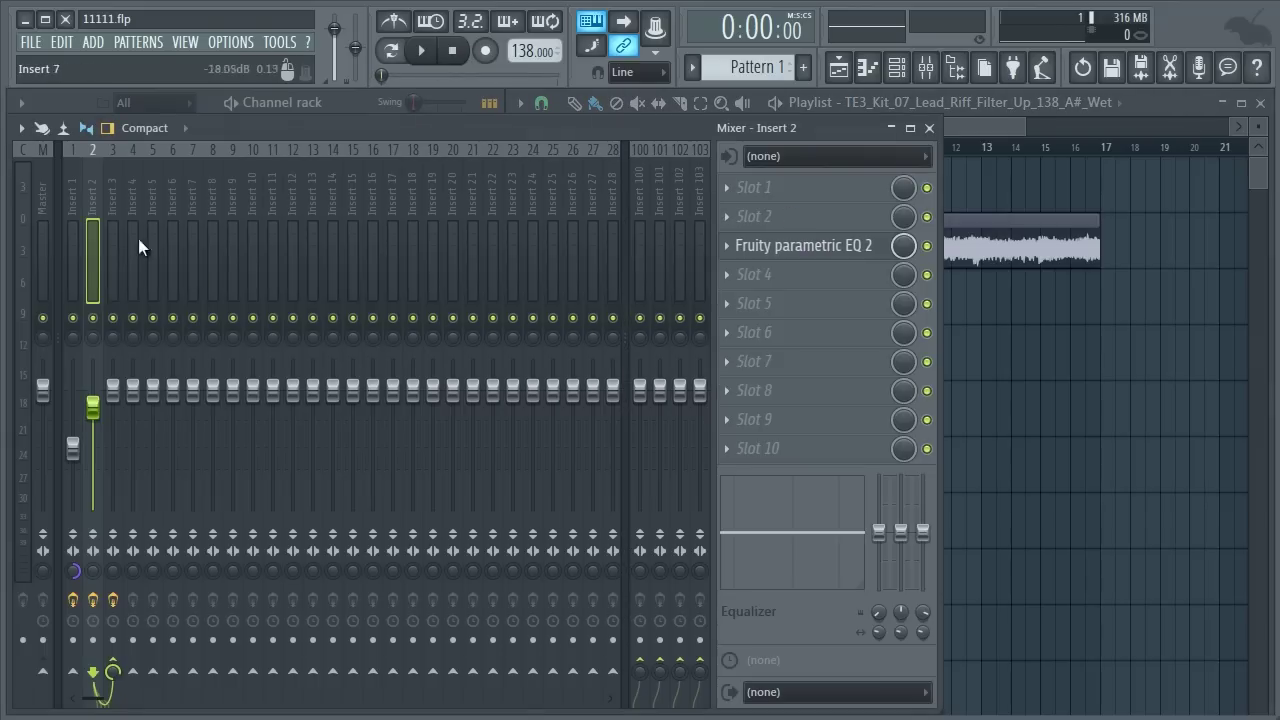
click(110, 216)
key(space)
drag(546, 288, 548, 155)
drag(664, 291, 670, 145)
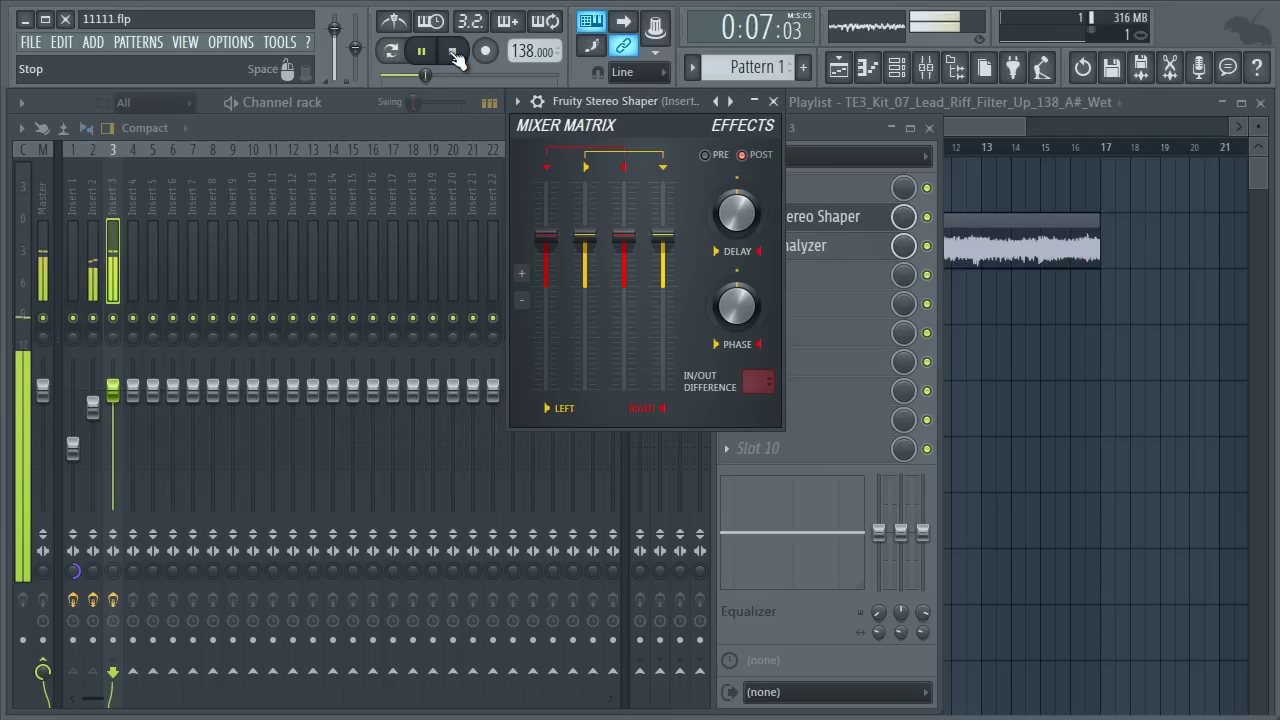
click(933, 222)
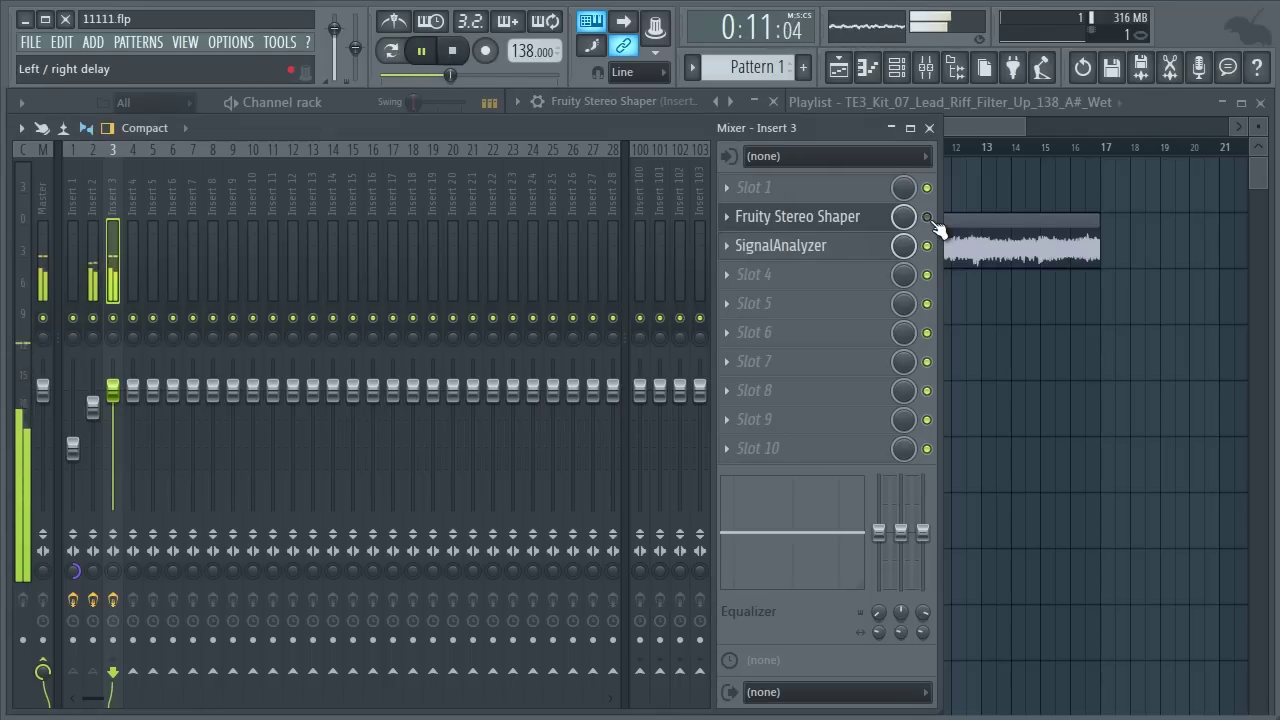
click(456, 54)
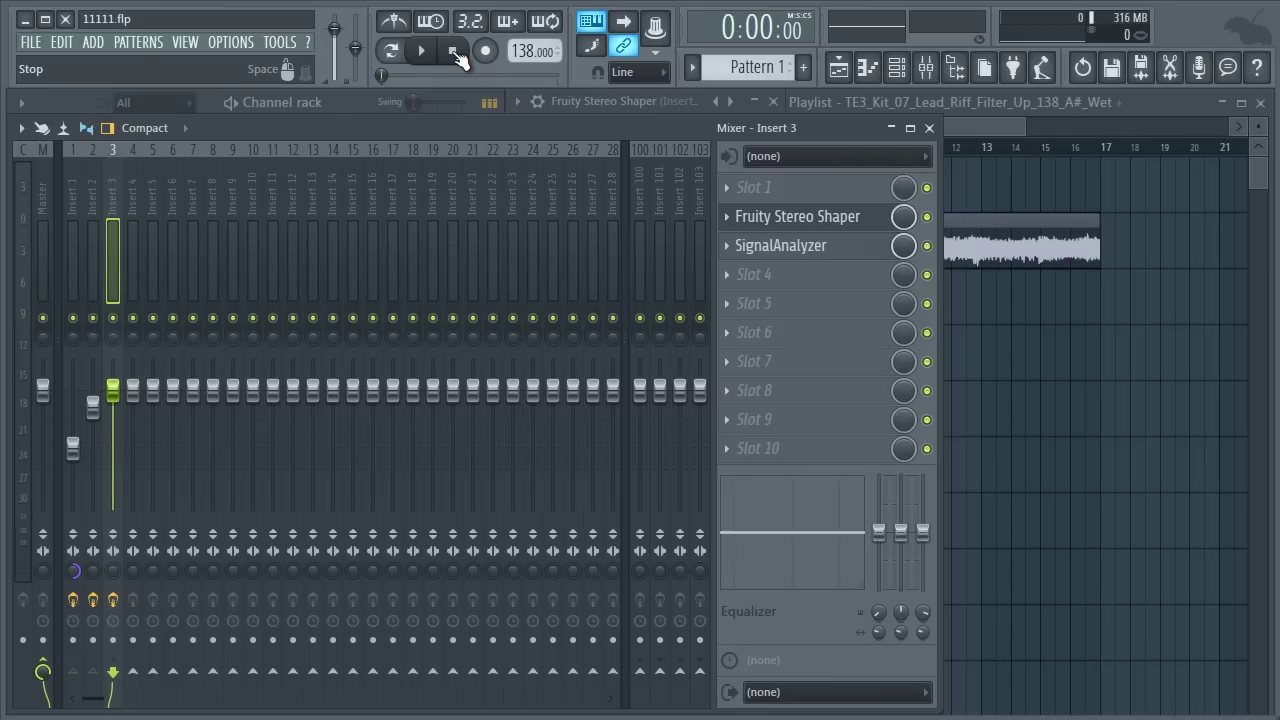
Reset the right-into-left and left-into-right channel volumes in Fruity Stereo Shaper to zero.
click(663, 108)
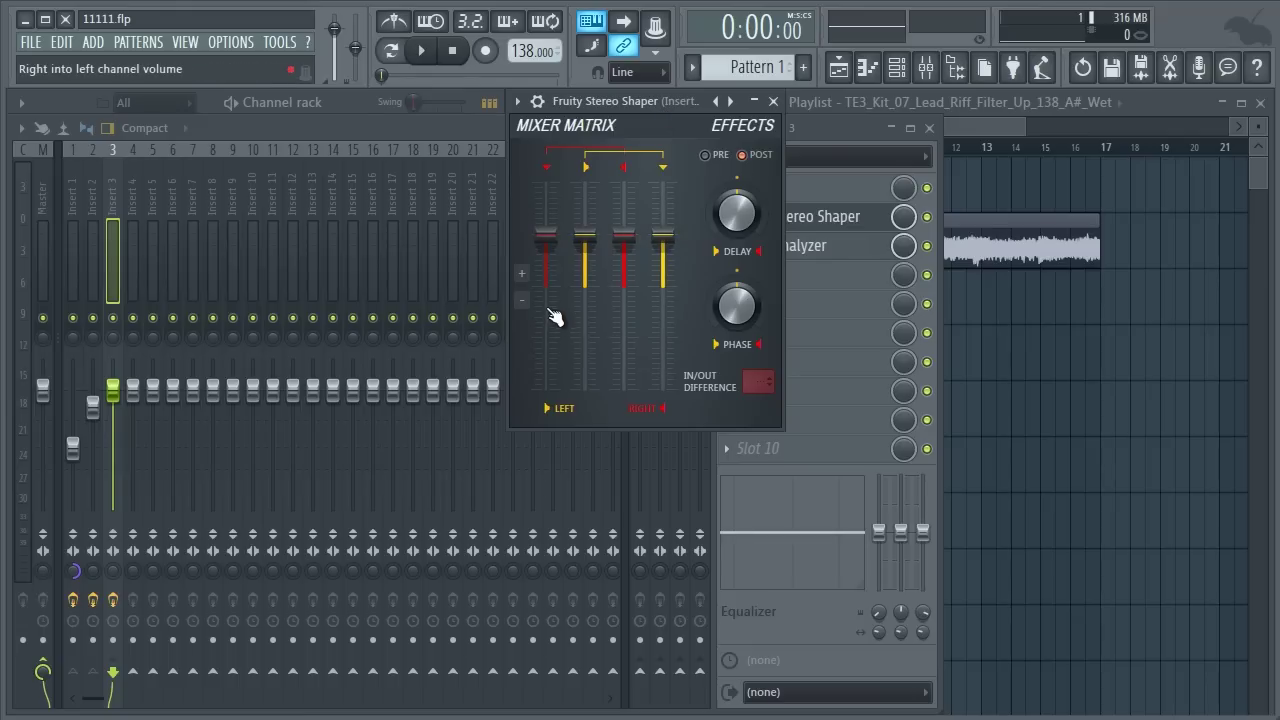
alt+click(540, 241)
alt+click(663, 238)
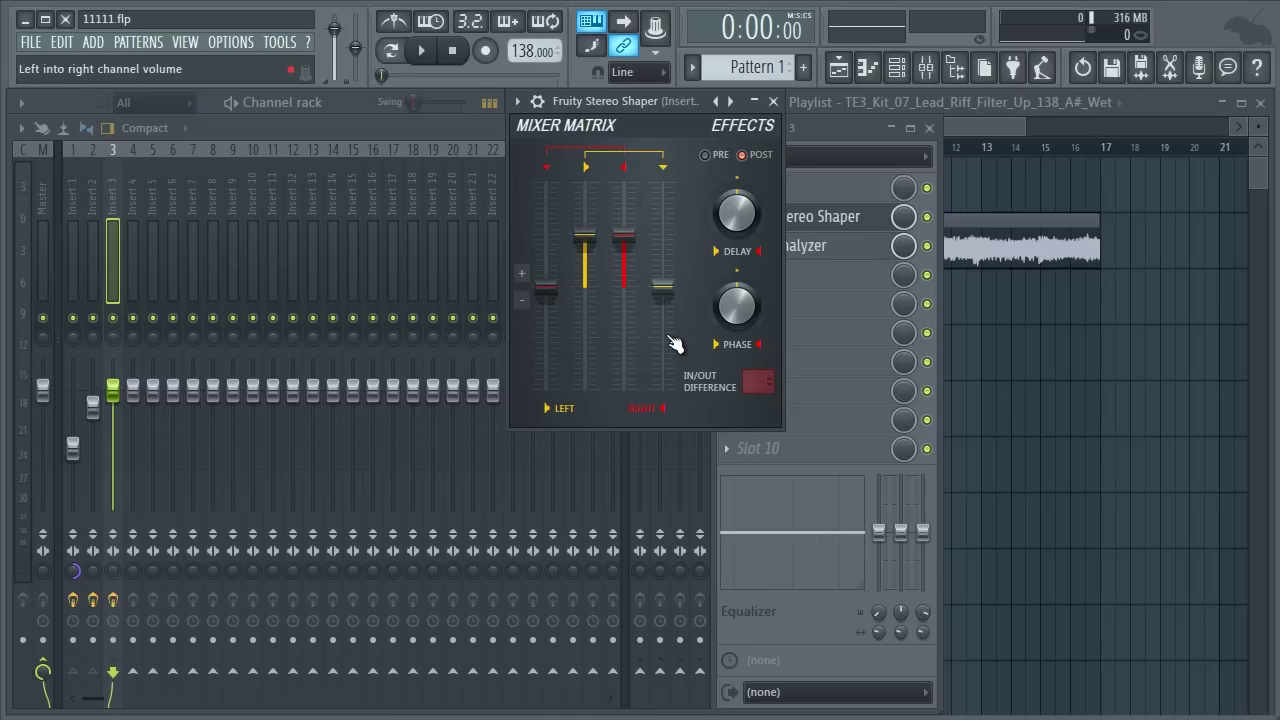
Lower both cross-channel volumes in Fruity Stereo Shaper to -1.00 while the lead clip plays.
key(space)
drag(530, 276, 543, 459)
drag(657, 291, 664, 312)
drag(672, 368, 671, 457)
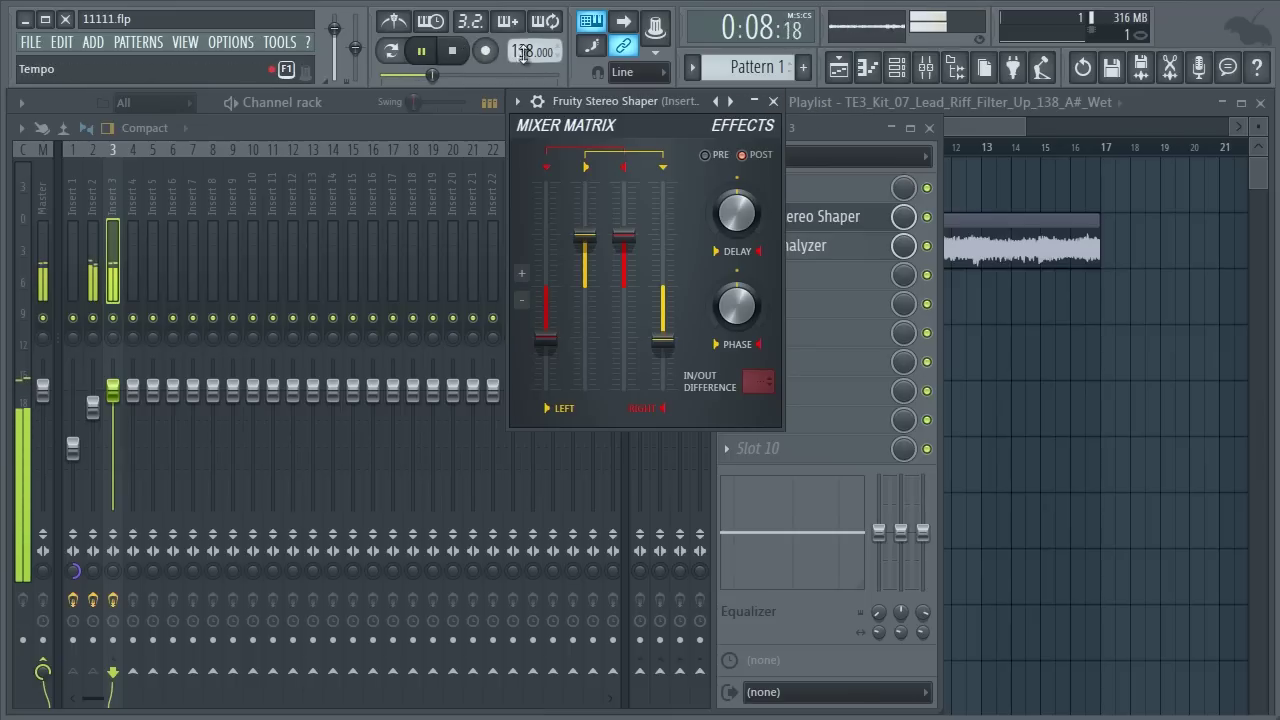
Fully merge Insert 3's stereo separation during playback, check the cross-channel sliders in Fruity Stereo Shaper, and stop playback.
drag(114, 569, 114, 545)
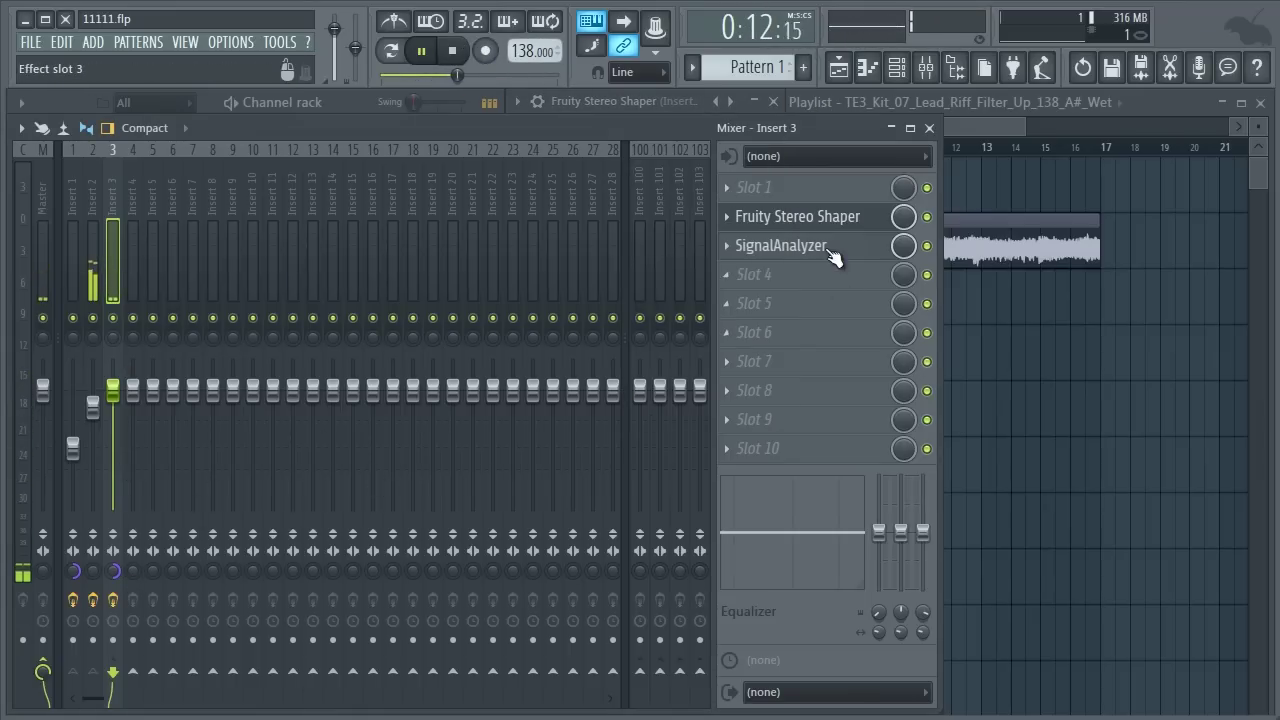
click(770, 217)
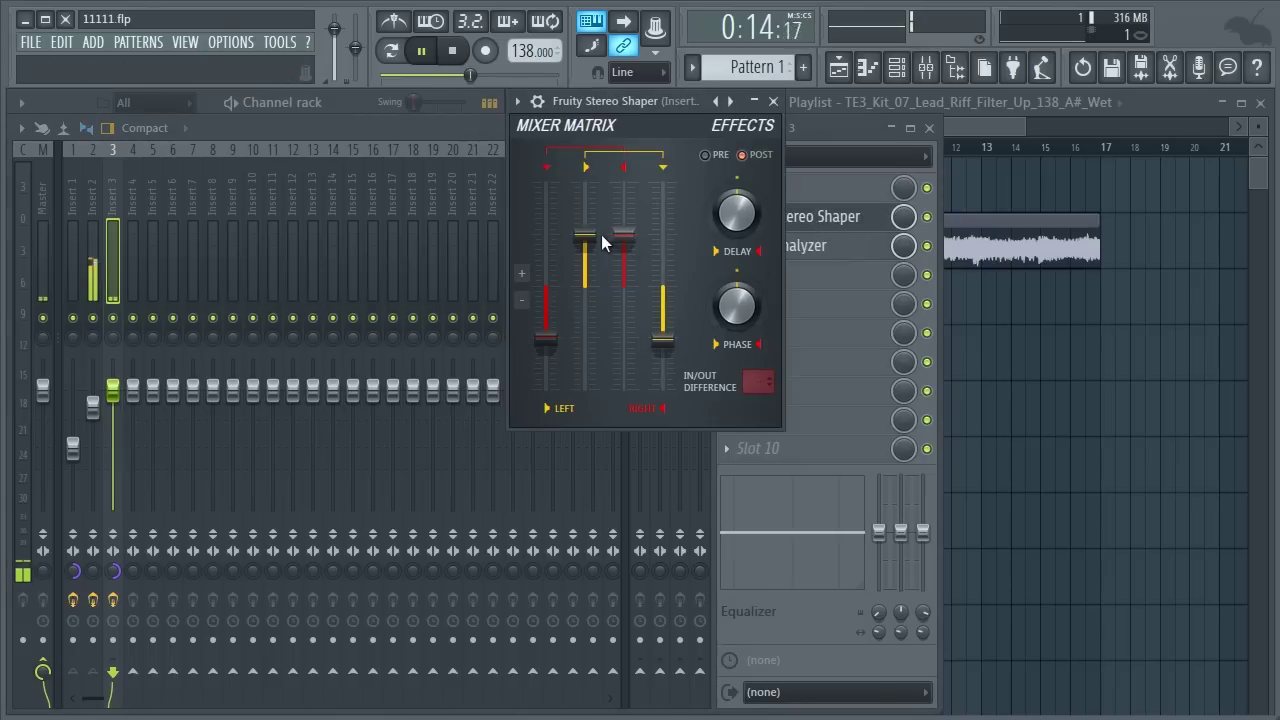
drag(549, 347, 549, 346)
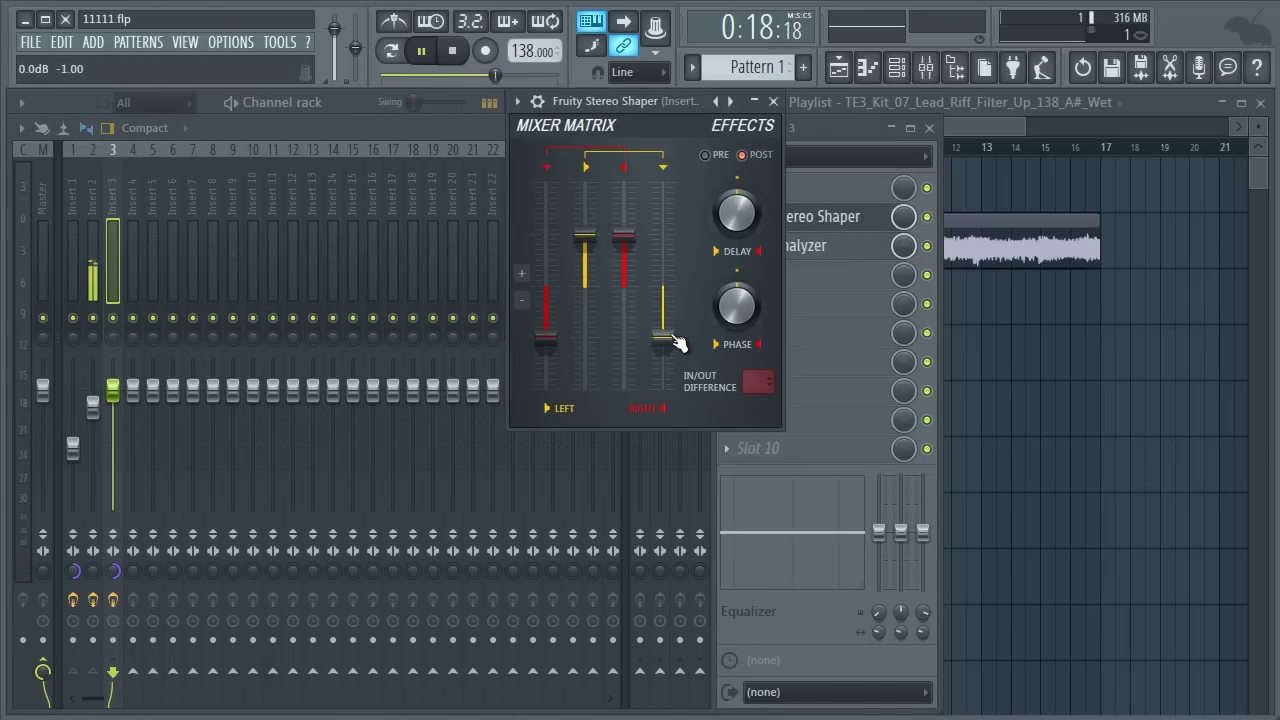
click(452, 50)
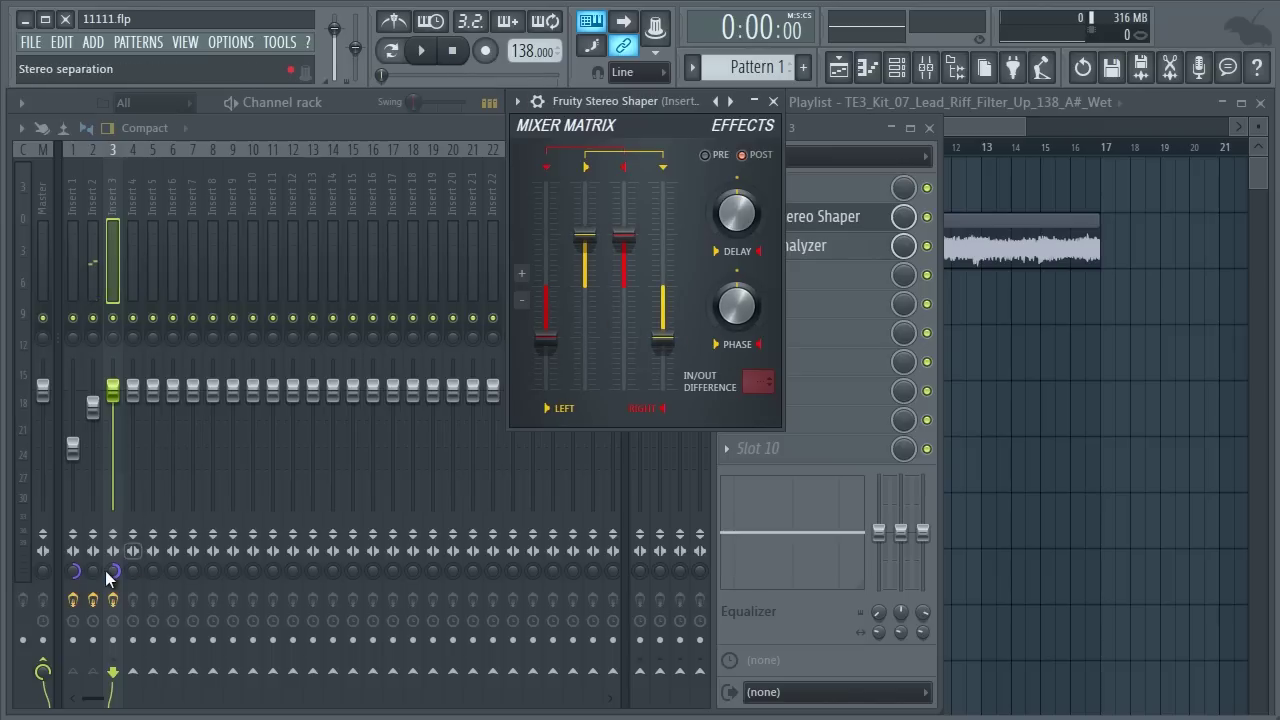
Replay the lead clip to compare the Insert 2 and Insert 3 levels, and reset Insert 3's stereo separation.
key(space)
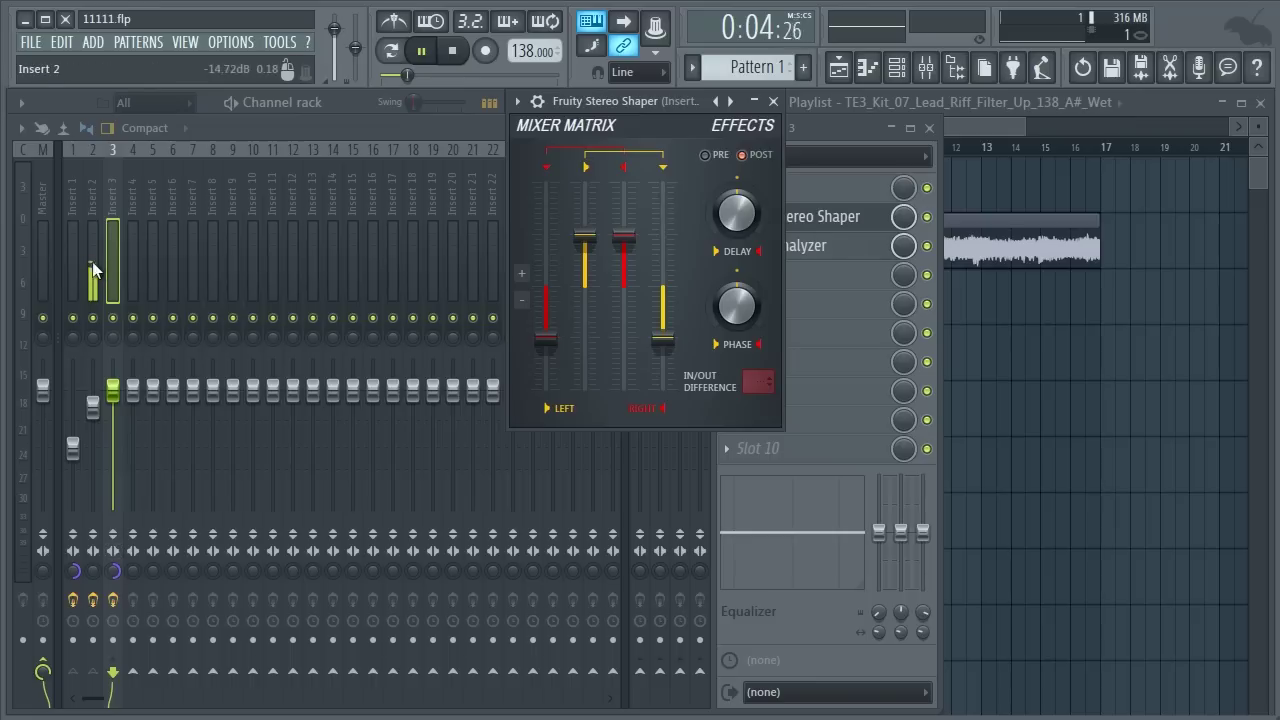
key(space)
right_click(111, 569)
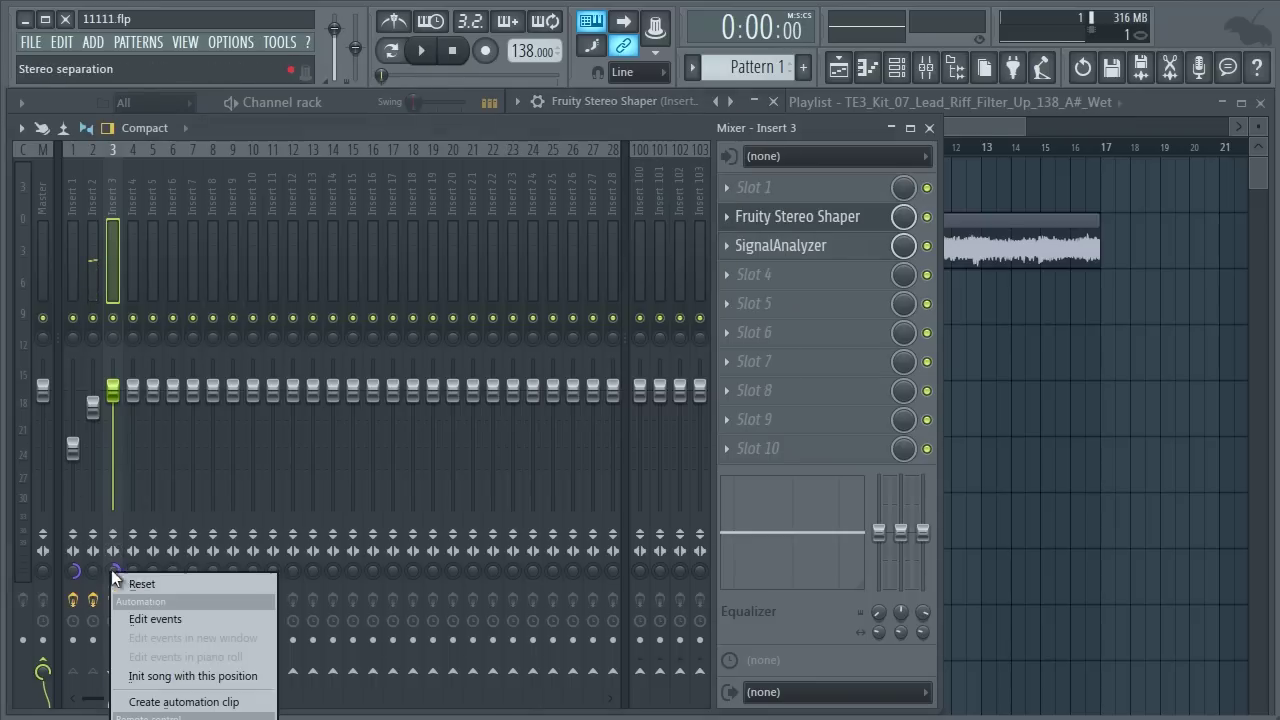
click(142, 582)
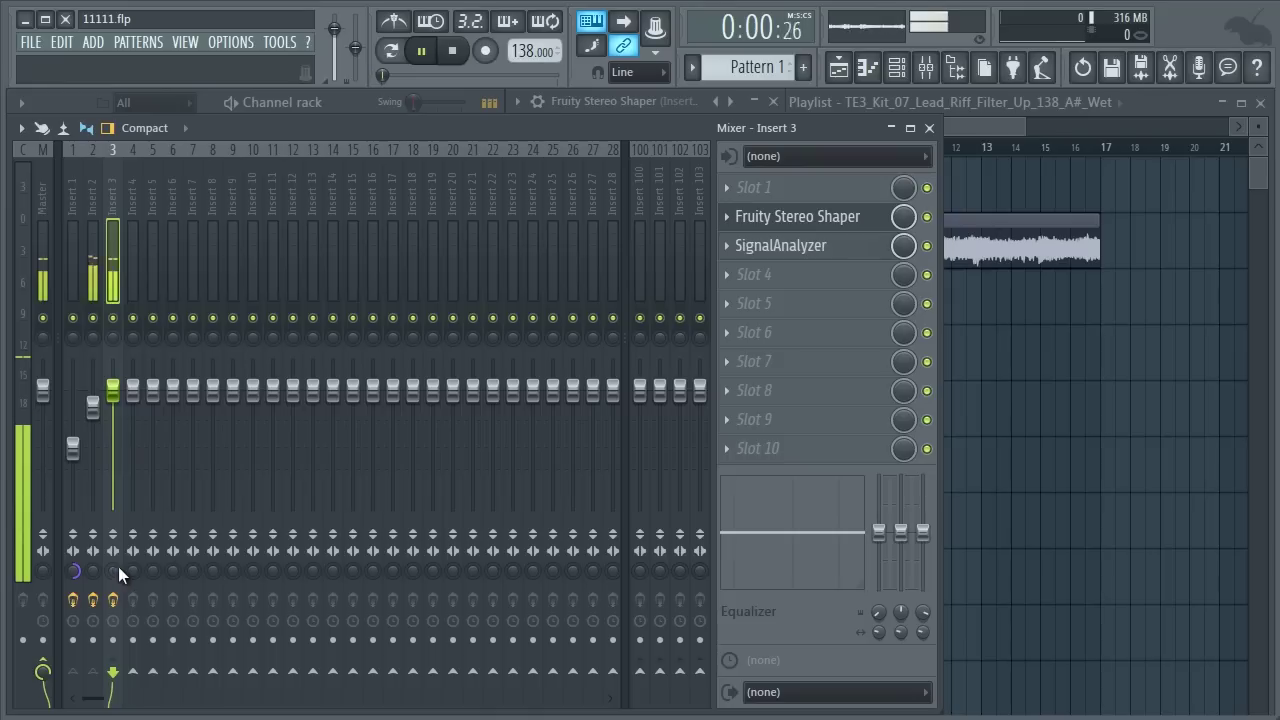
Play the lead clip through Fruity Stereo Shaper, lower the right-into-left channel volume to -1.00 during playback, and stop.
click(812, 216)
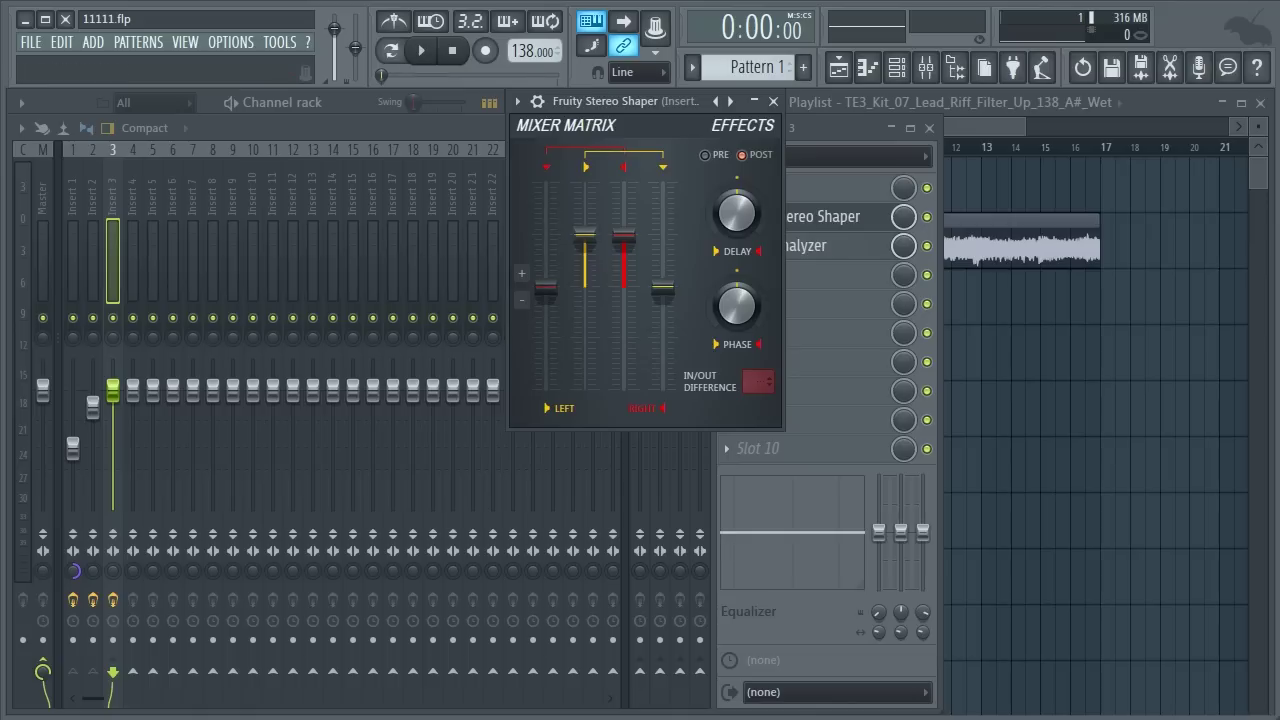
click(421, 55)
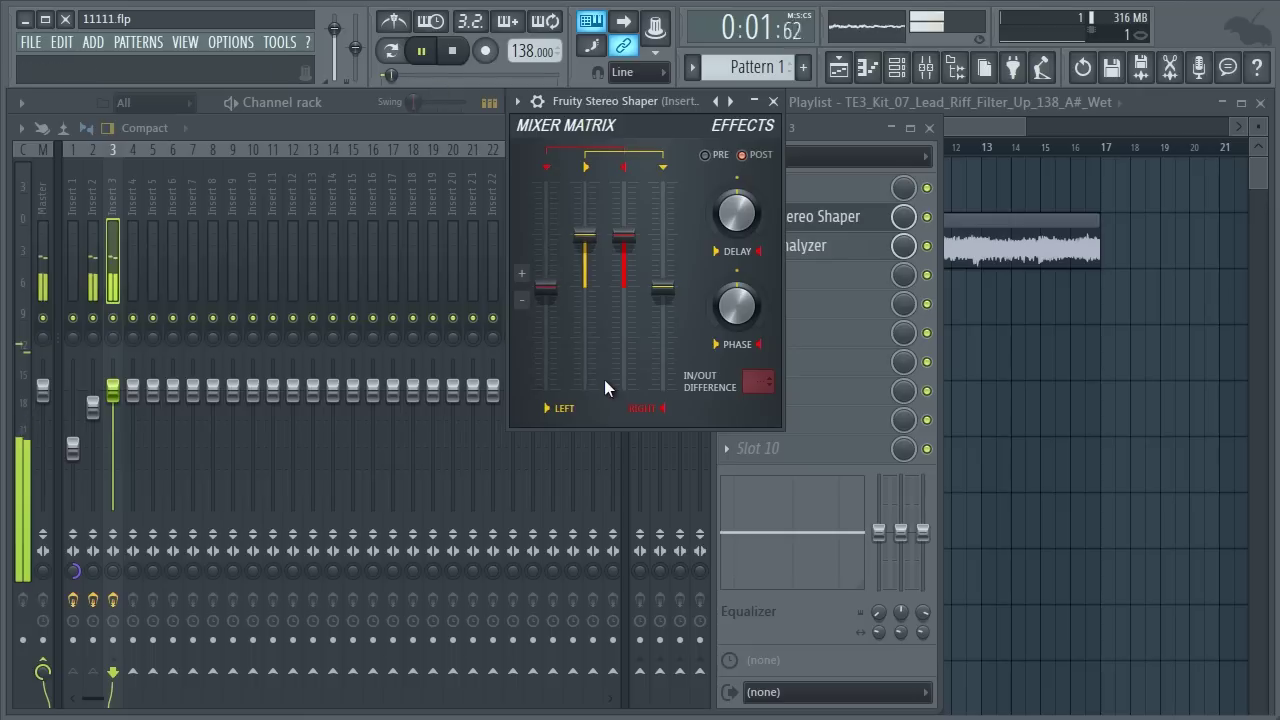
key(space)
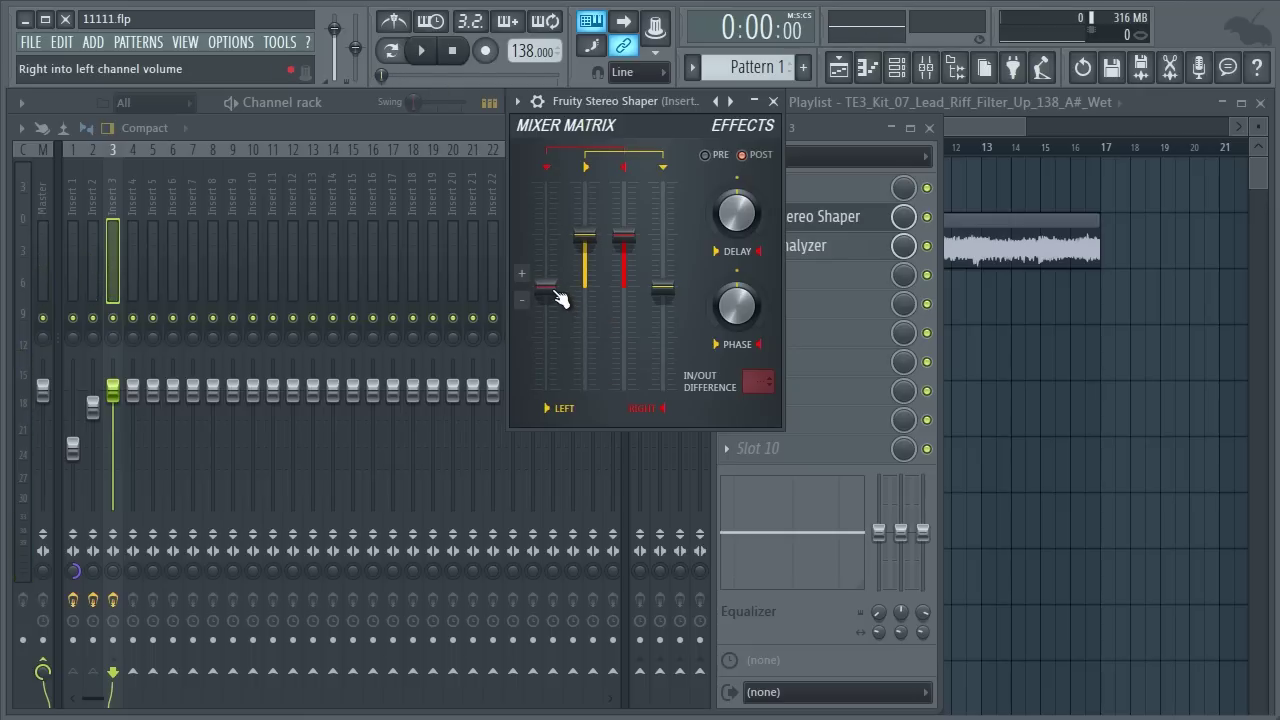
key(space)
drag(560, 300, 527, 462)
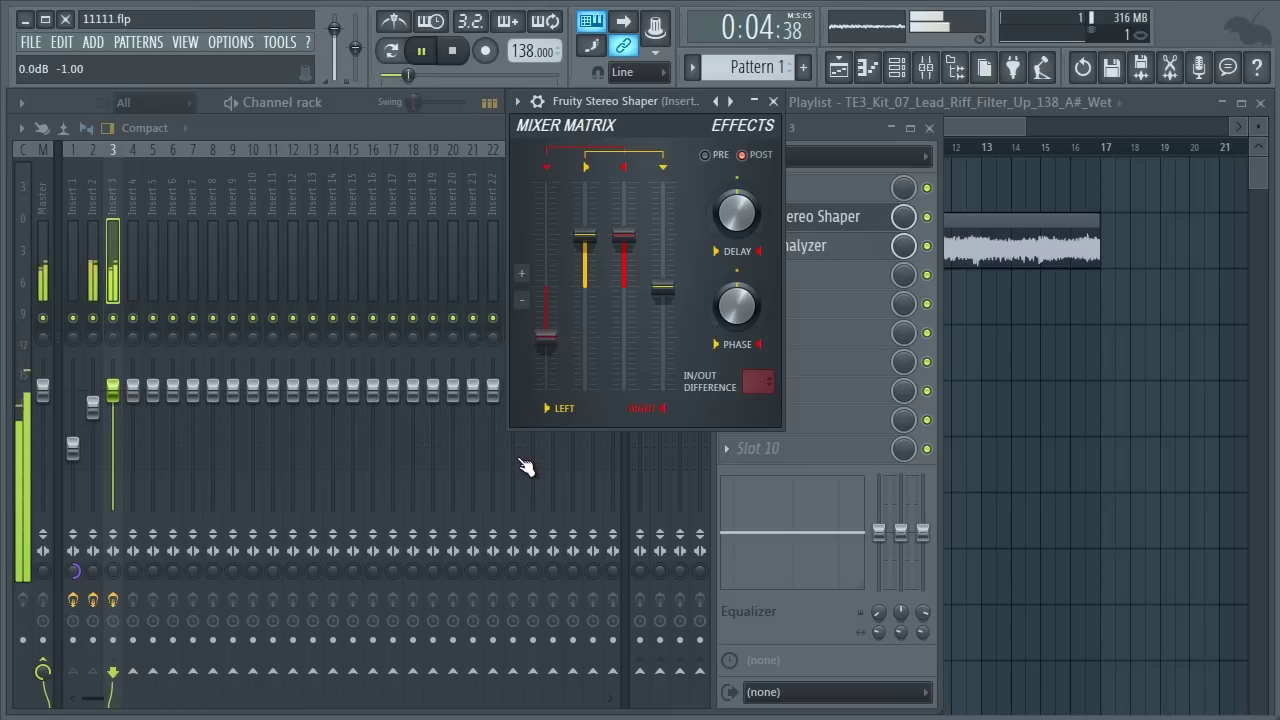
click(455, 56)
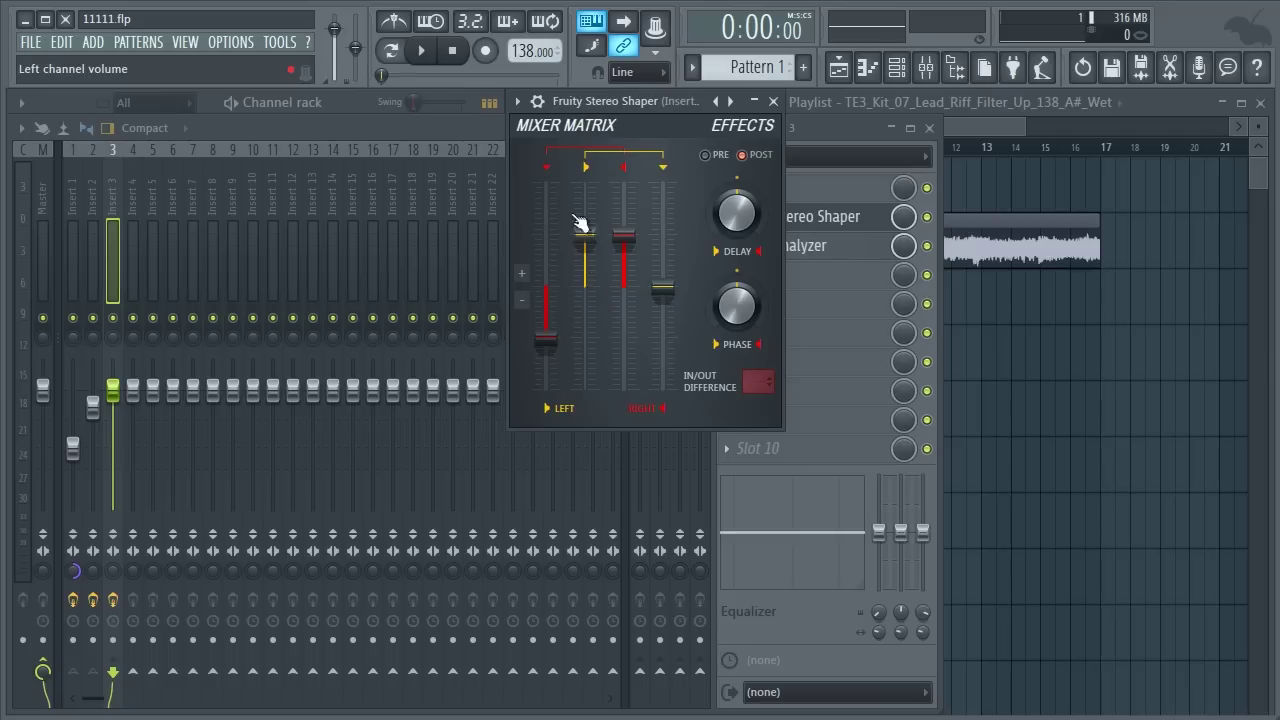
Load the aSide mixing preset in Fruity Stereo Shaper and listen briefly to the lead clip.
drag(603, 97, 451, 101)
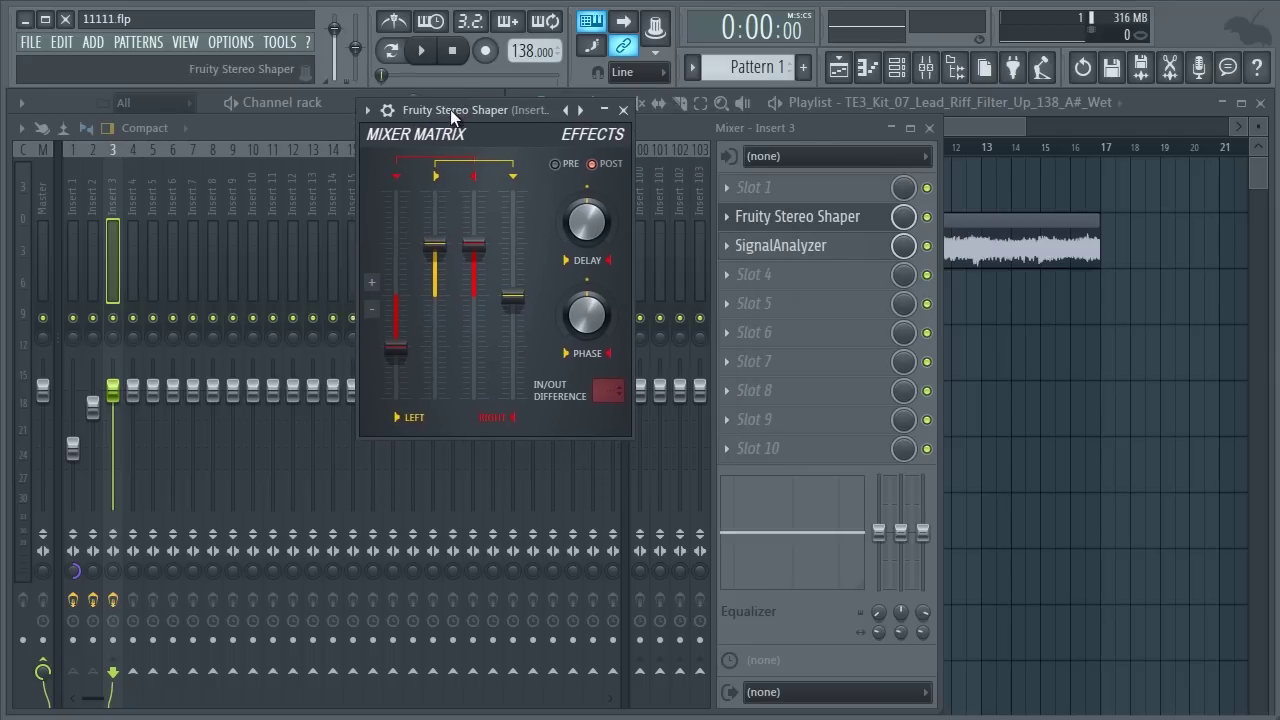
right_click(580, 101)
mouse_move(593, 141)
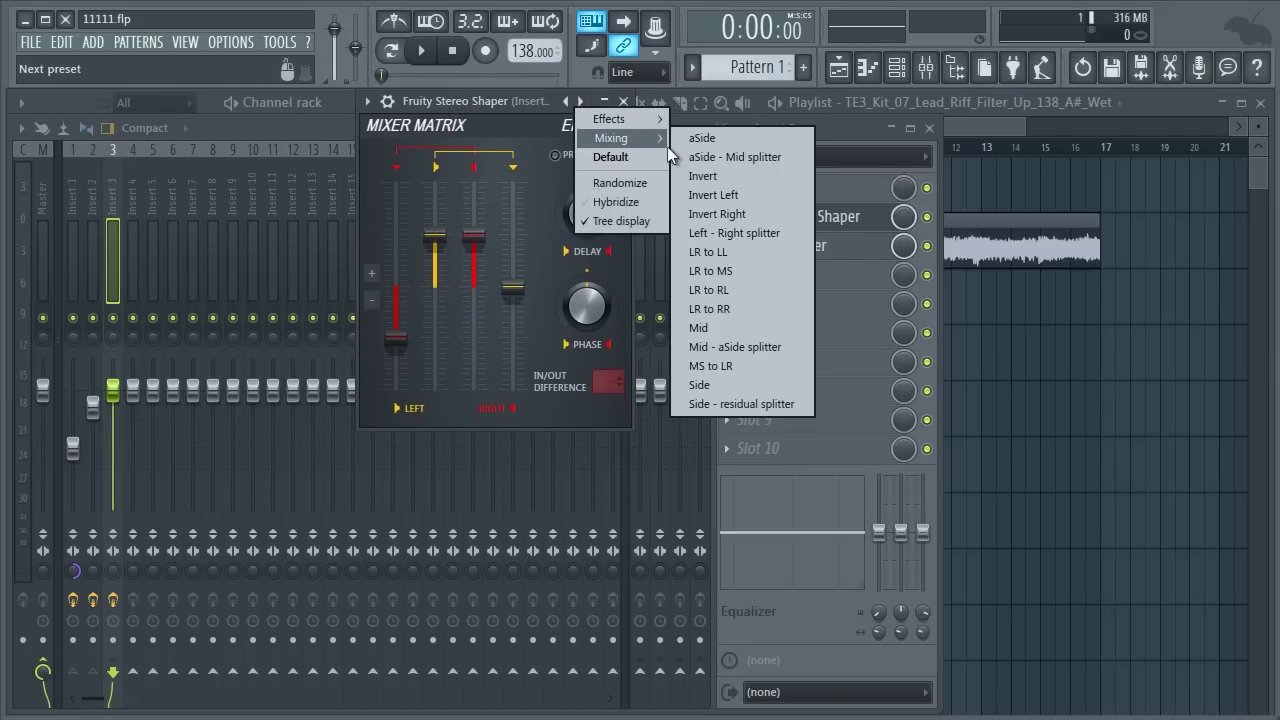
click(692, 141)
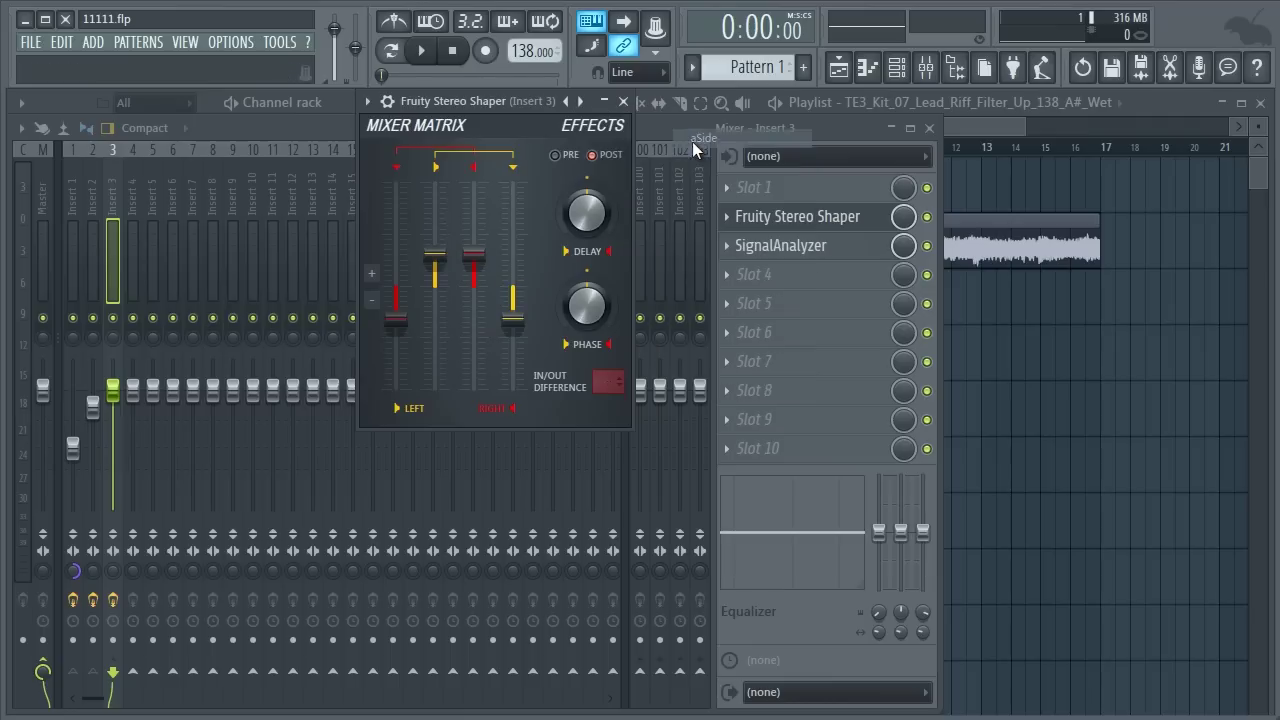
click(422, 52)
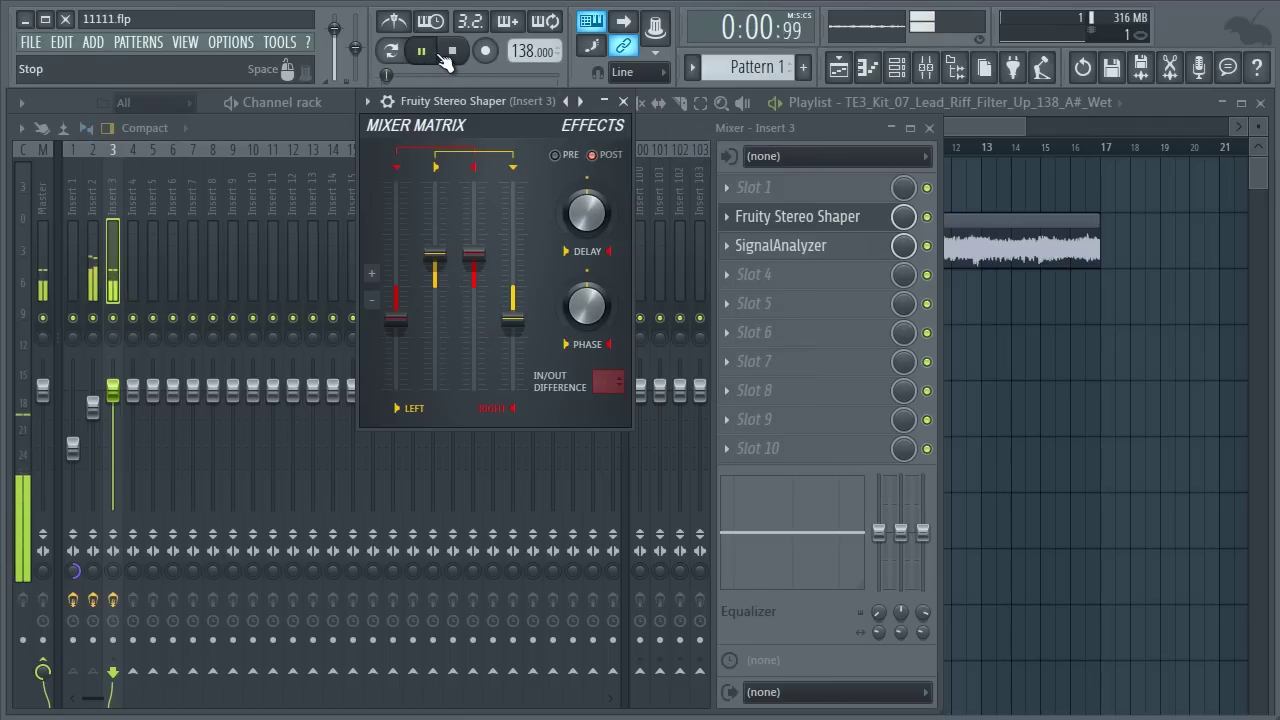
click(460, 52)
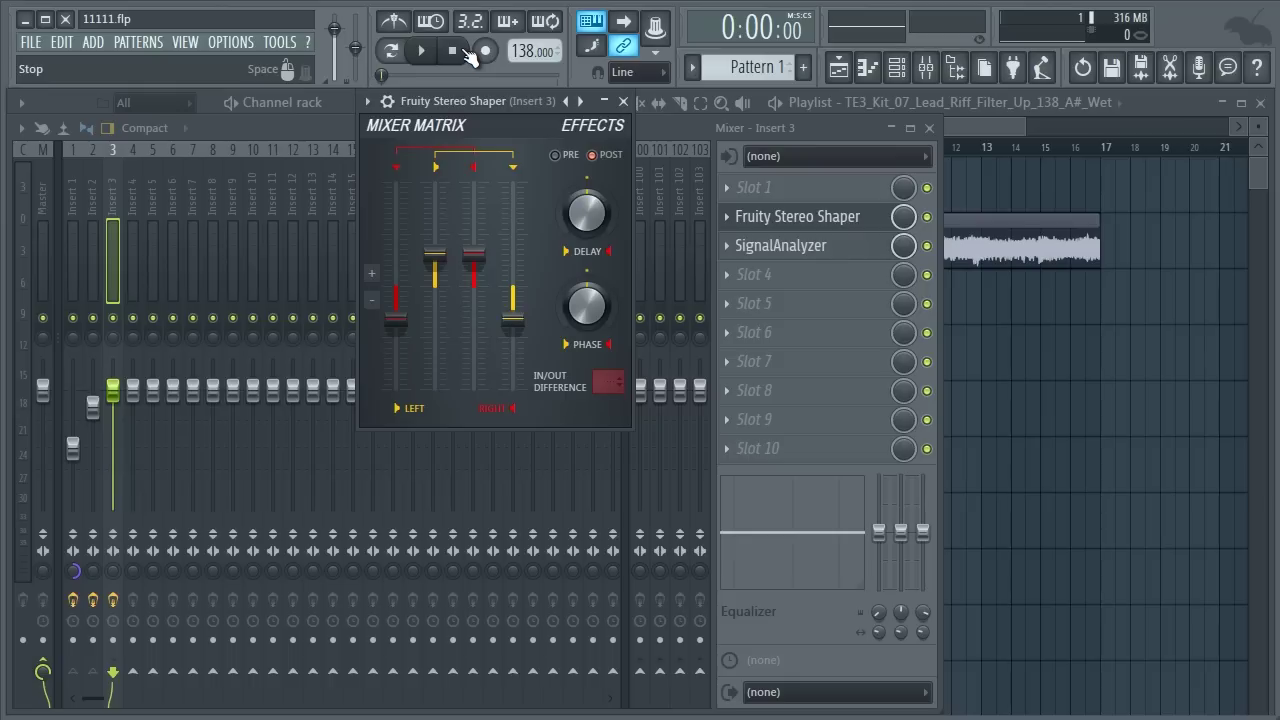
Load the Mid mixing preset in Fruity Stereo Shaper and play the lead clip to hear it.
right_click(580, 101)
mouse_move(596, 140)
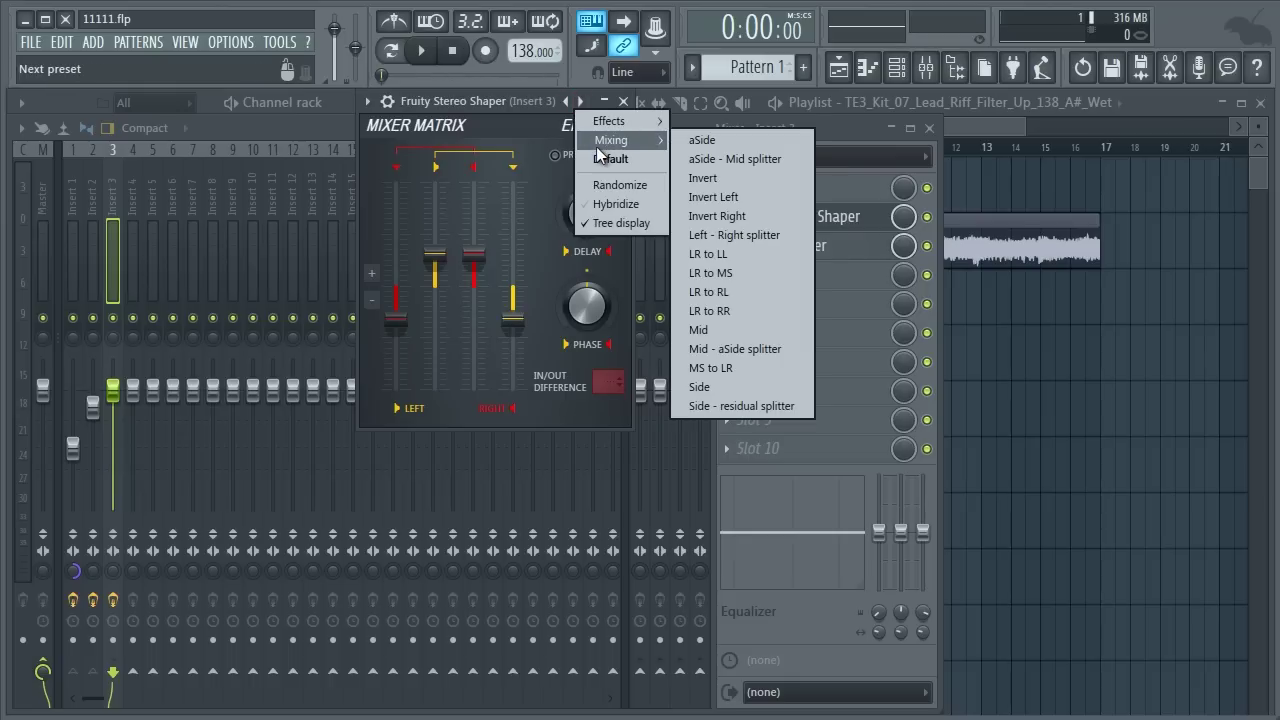
click(718, 325)
key(space)
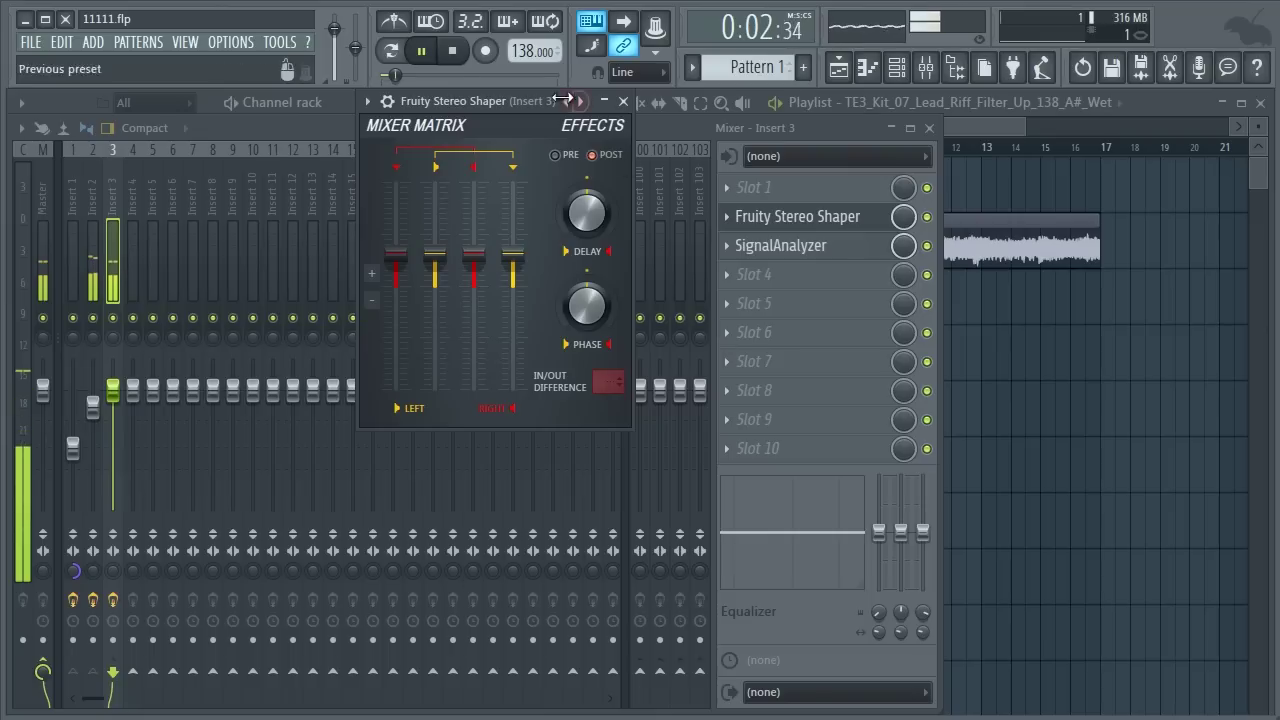
click(451, 52)
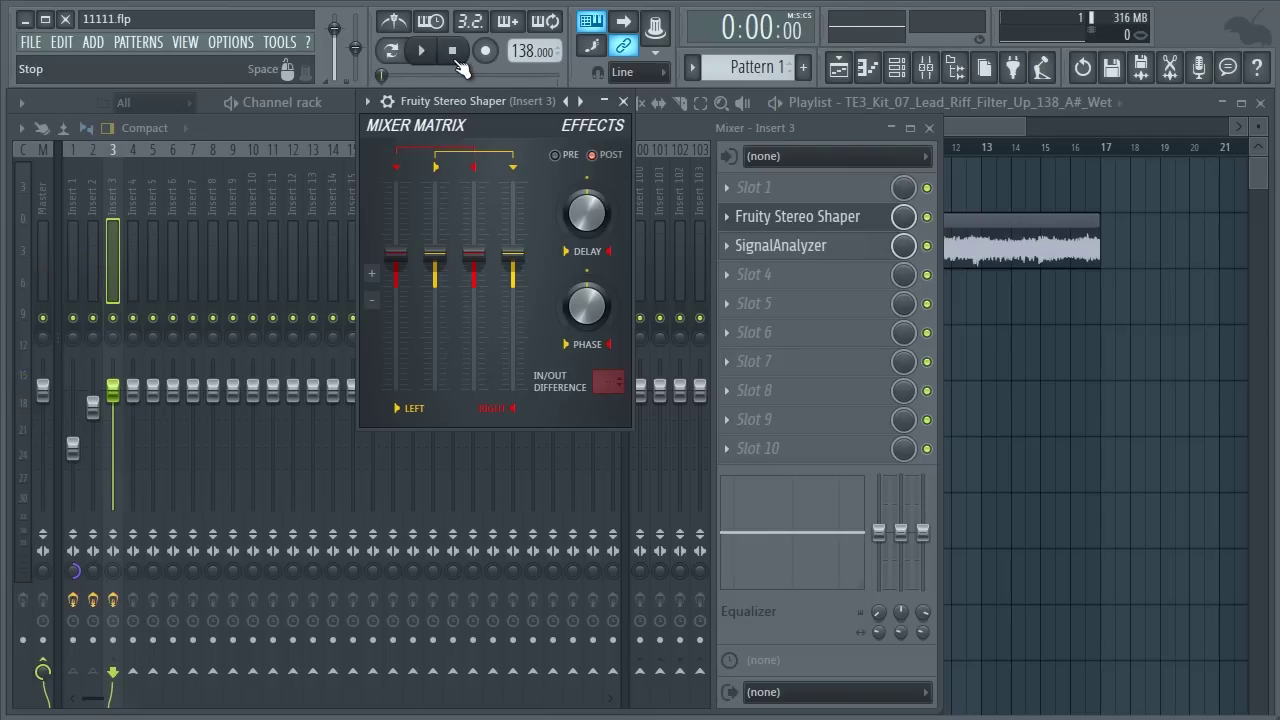
Load the LR to LL mixing preset in Fruity Stereo Shaper and audition the lead clip.
right_click(576, 103)
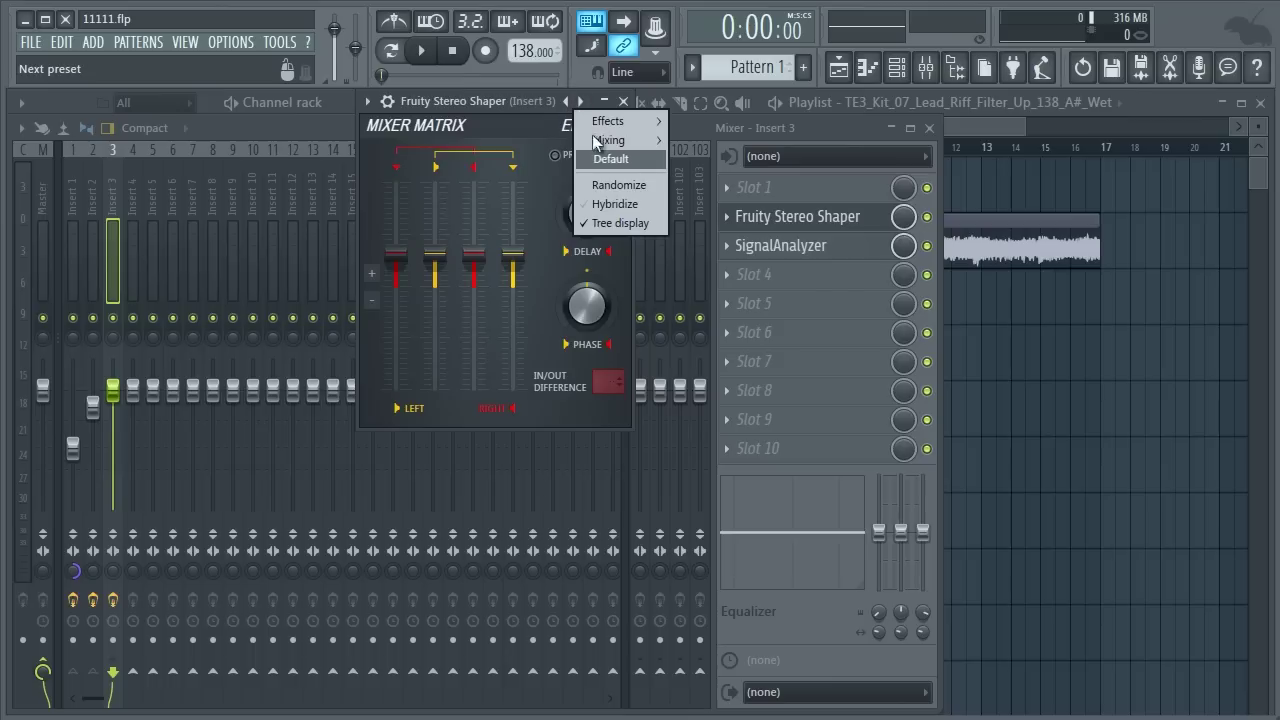
mouse_move(610, 142)
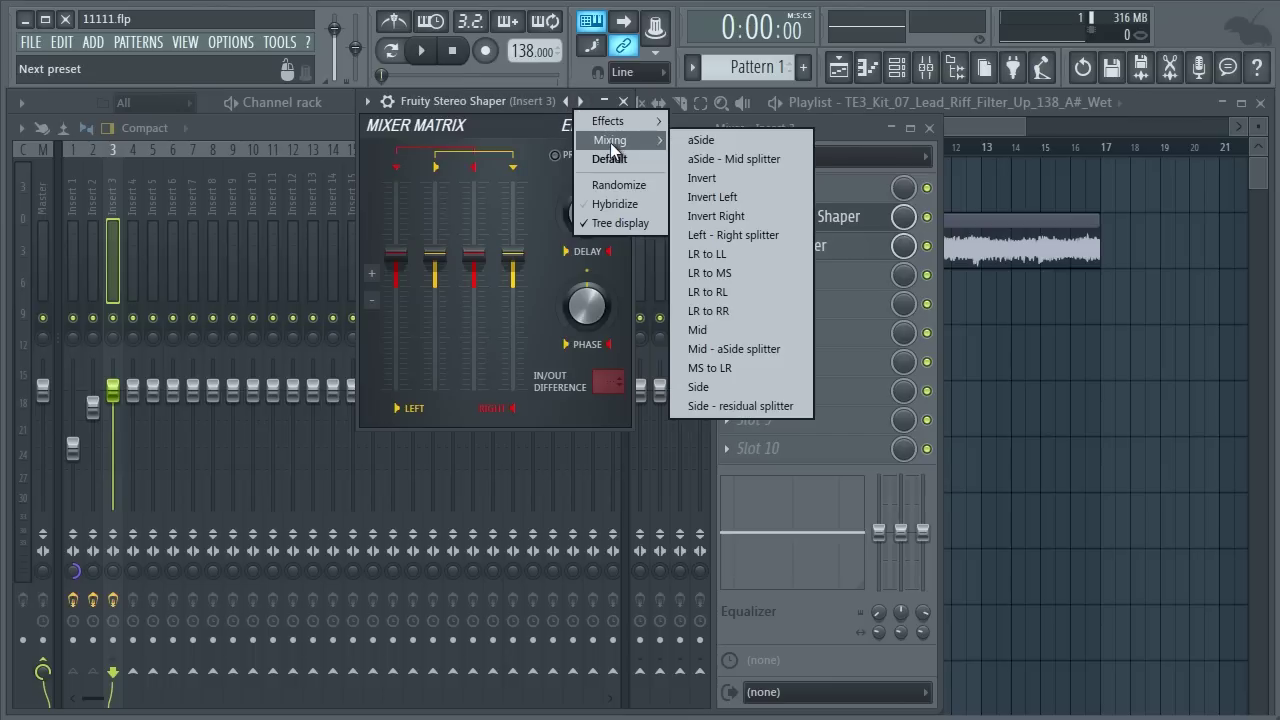
click(721, 257)
click(421, 50)
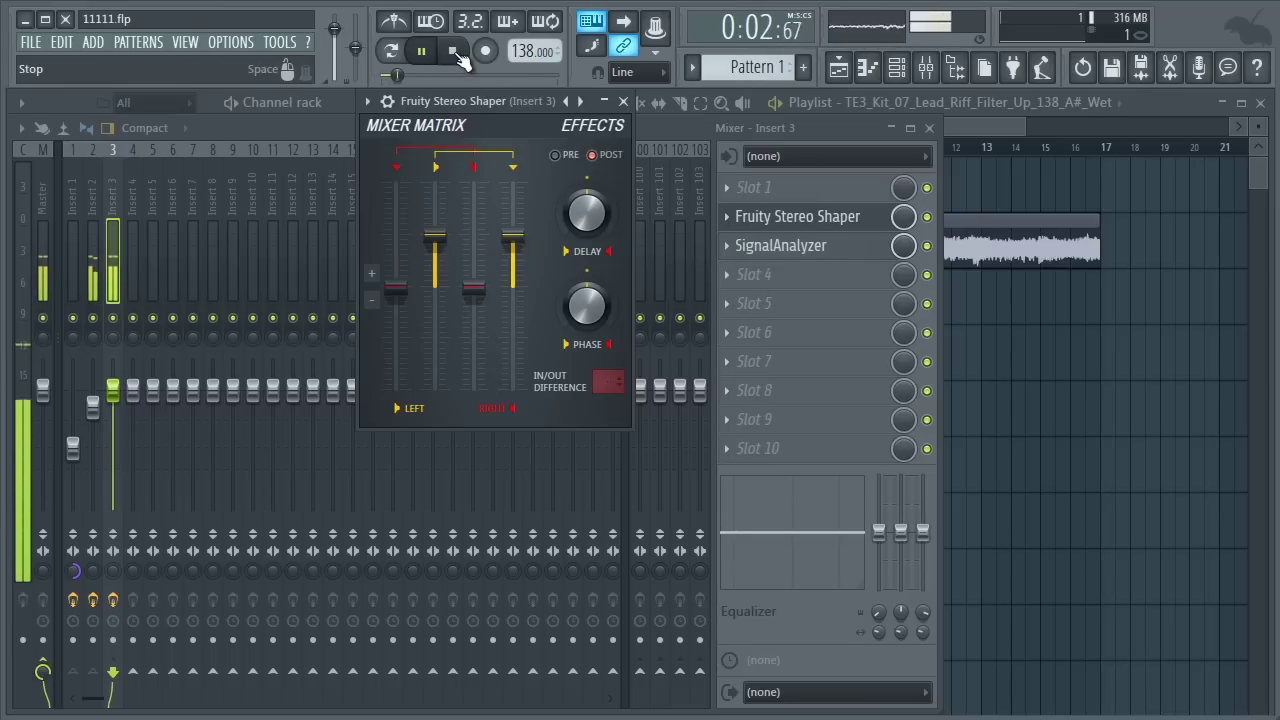
click(455, 52)
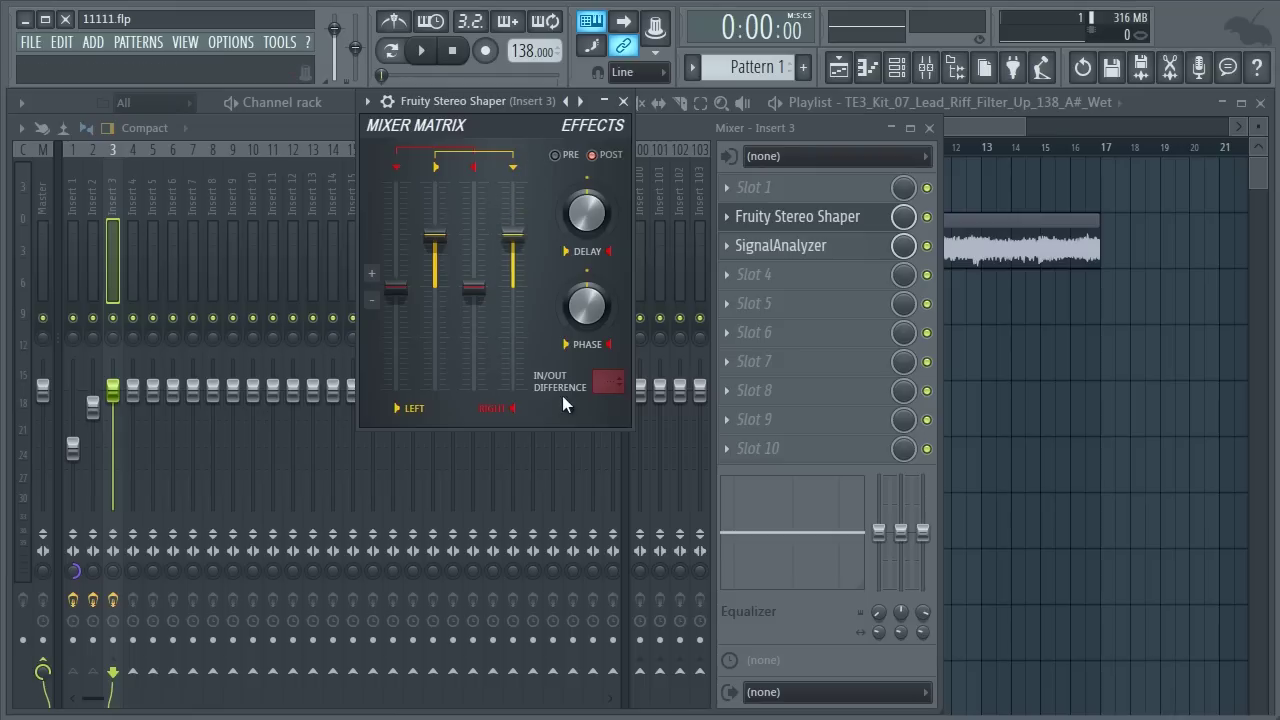
Restore Fruity Stereo Shaper on Insert 3 to its Default preset.
right_click(582, 102)
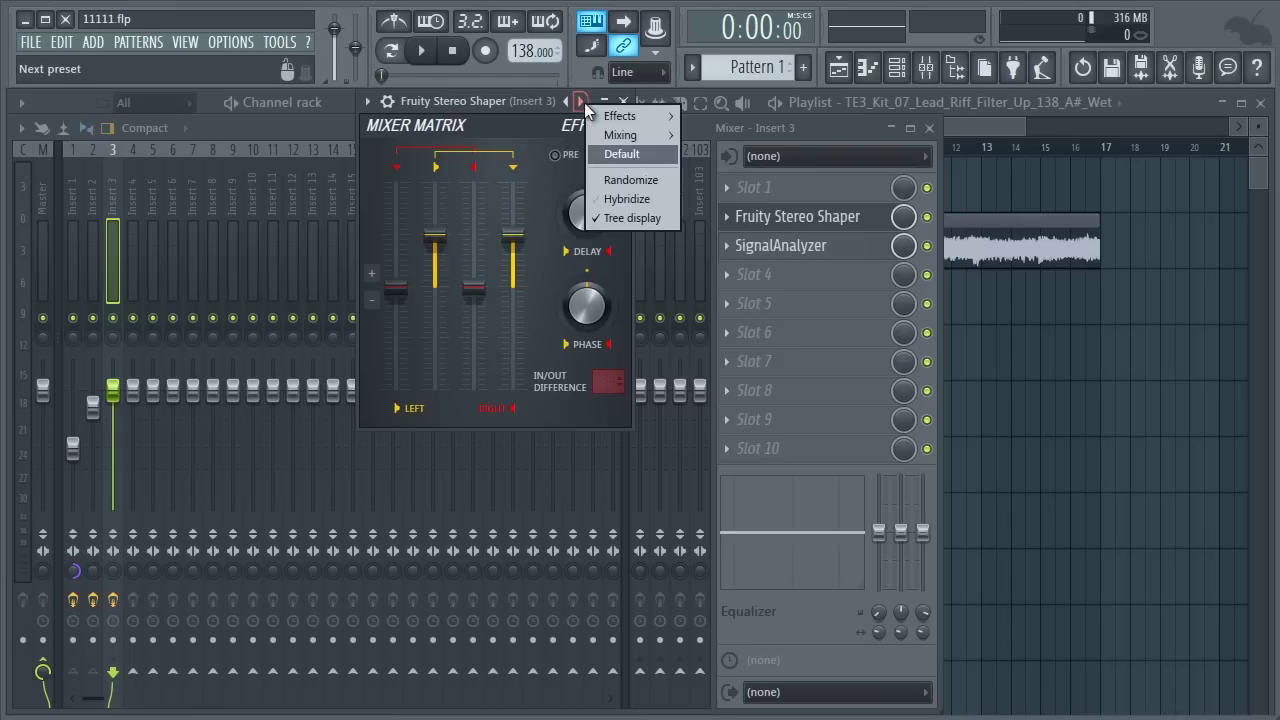
click(605, 158)
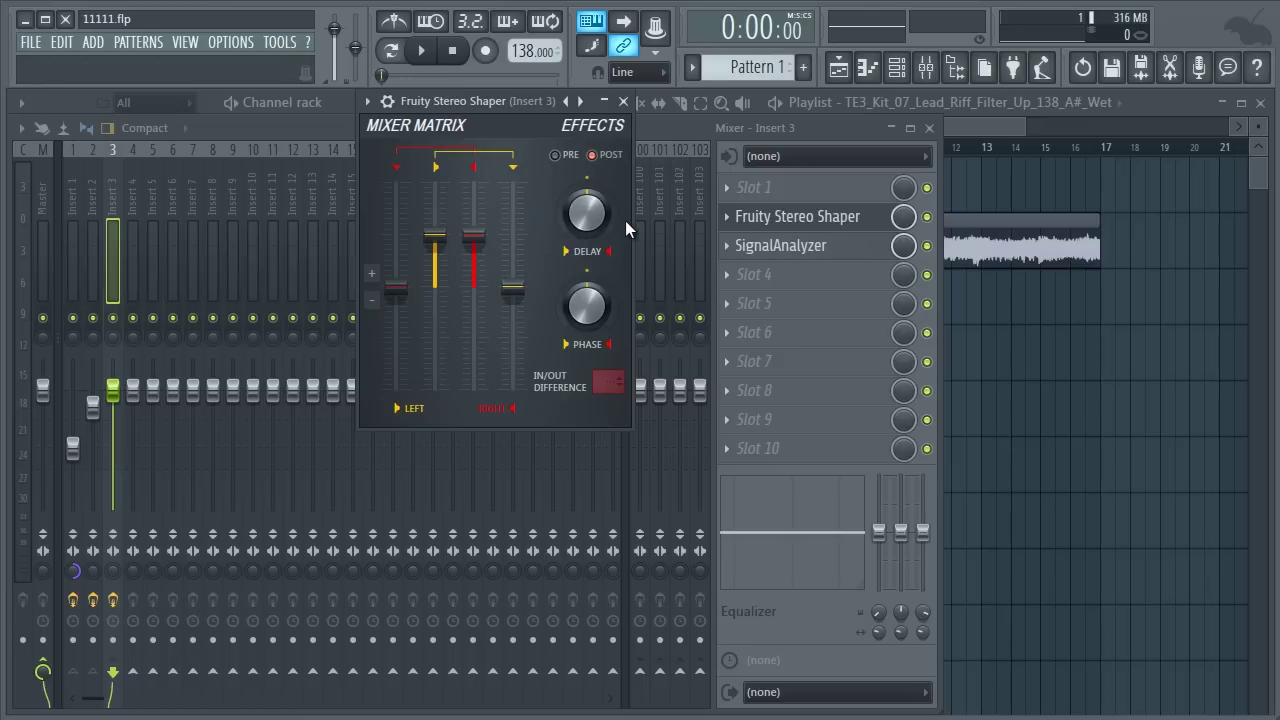
Set the Fruity Stereo Shaper delay to 5.7 ms left while Track 1's dry clip plays, and select playlist bars 1 and 2.
click(1002, 128)
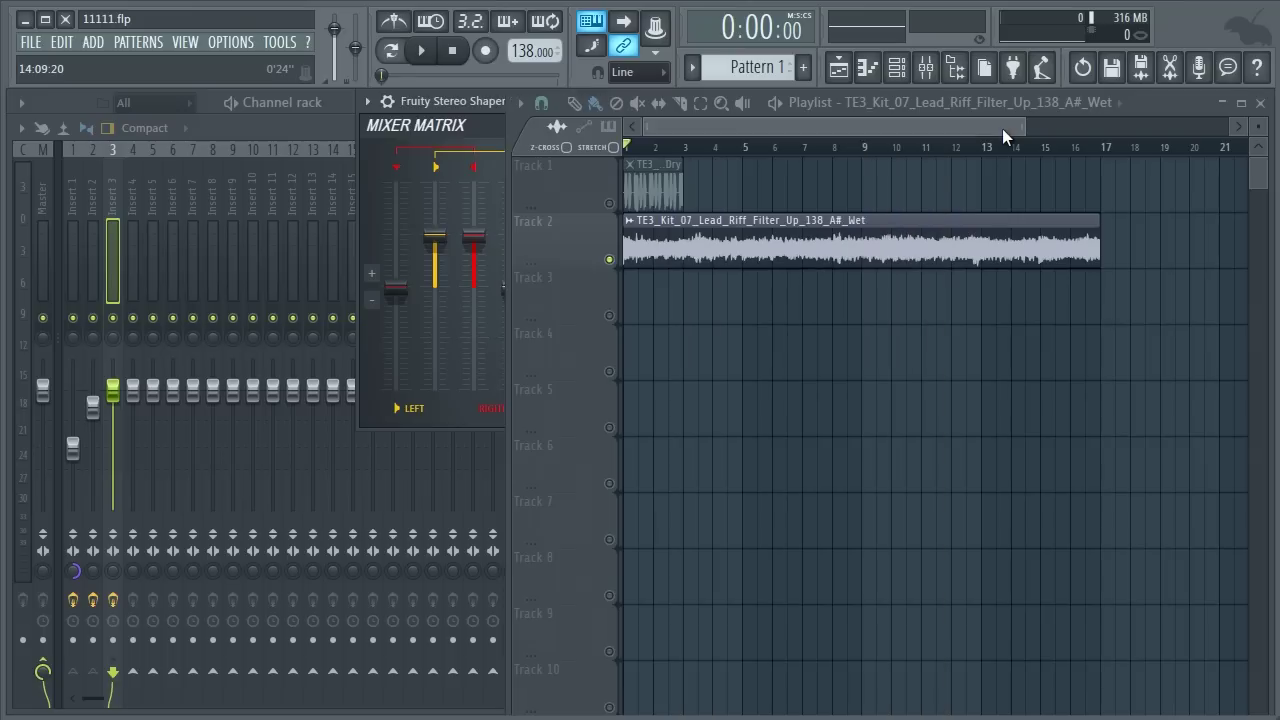
click(421, 50)
click(491, 132)
drag(590, 210, 623, 314)
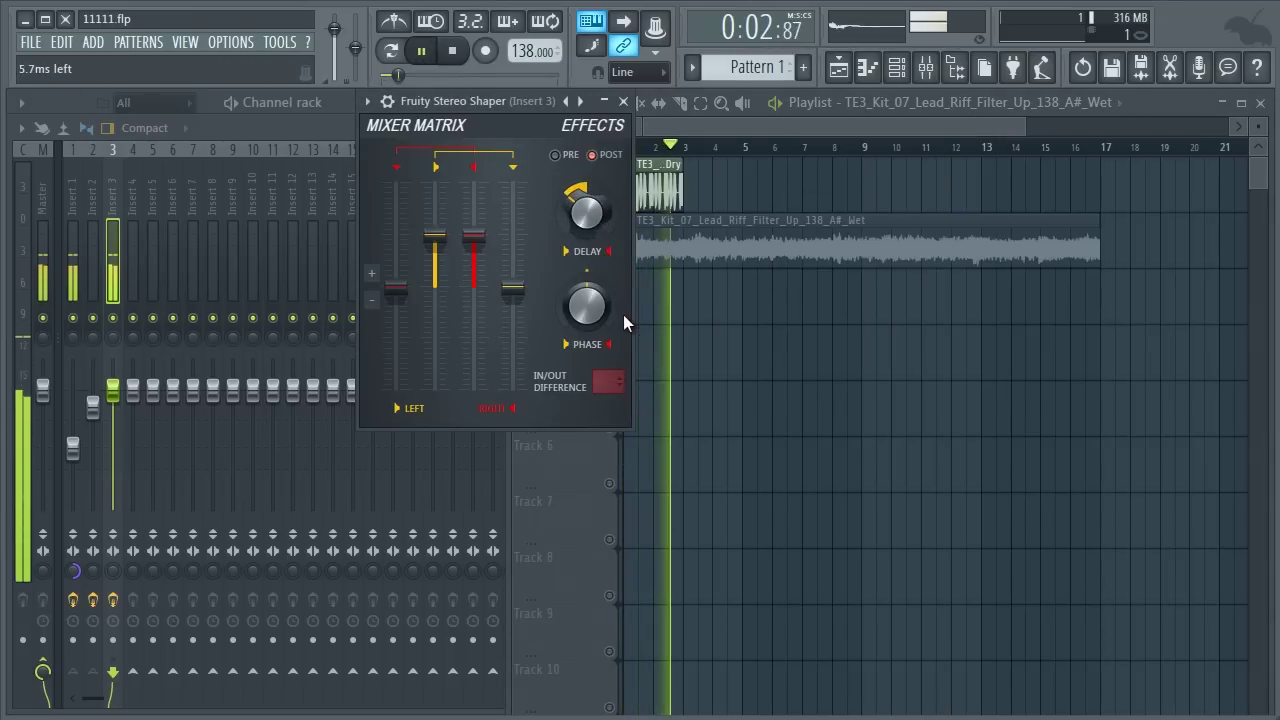
click(452, 52)
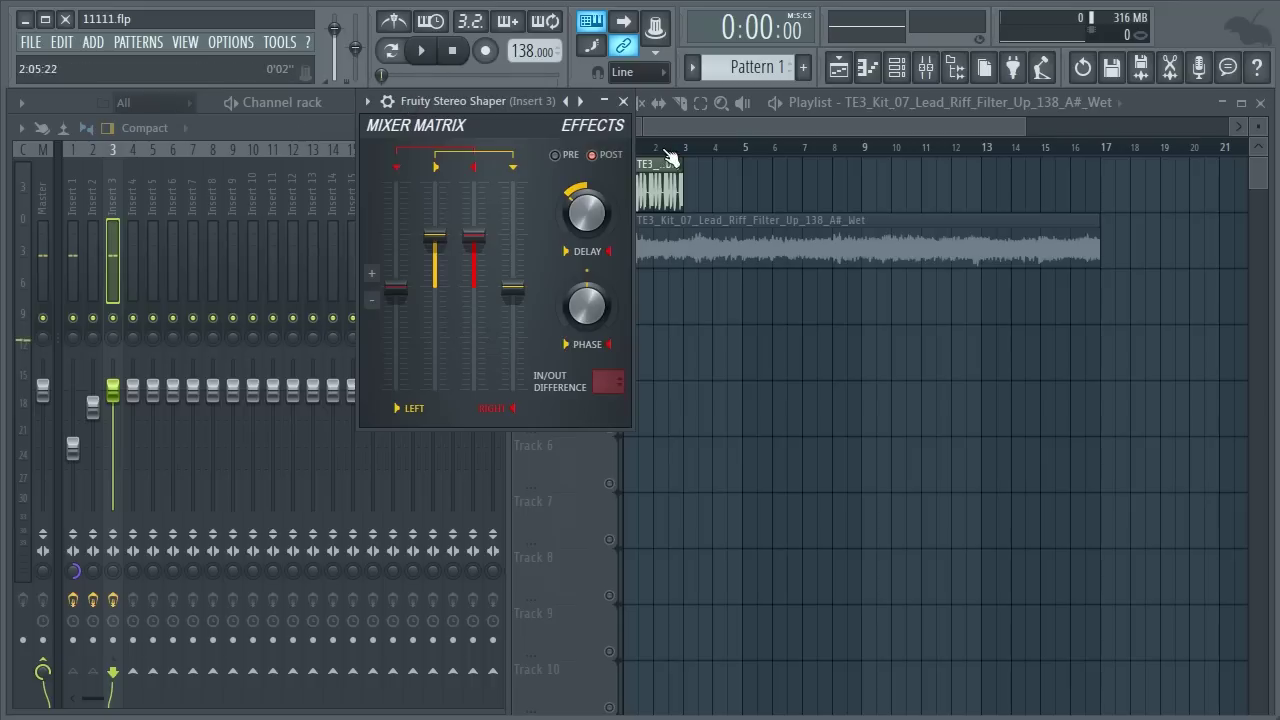
drag(684, 149, 622, 149)
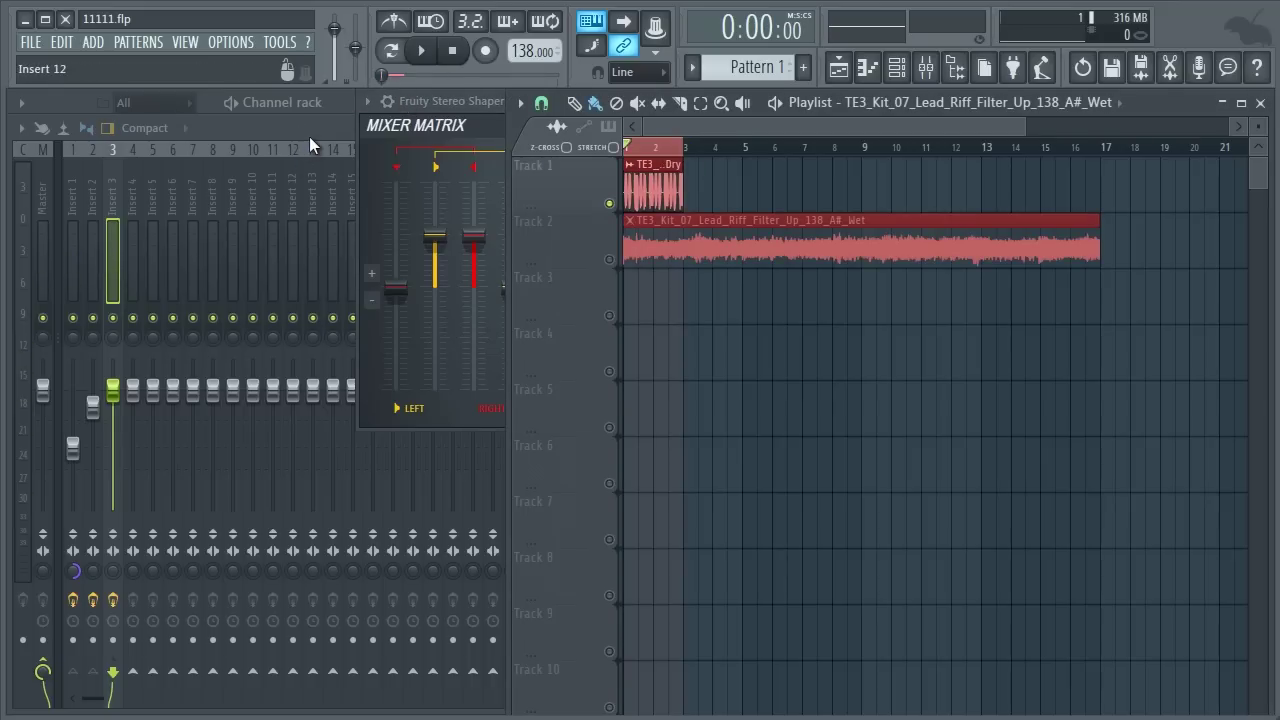
Load Fruity Stereo Enhancer into slot 4 of Insert 3, and close its editor.
click(309, 136)
click(759, 276)
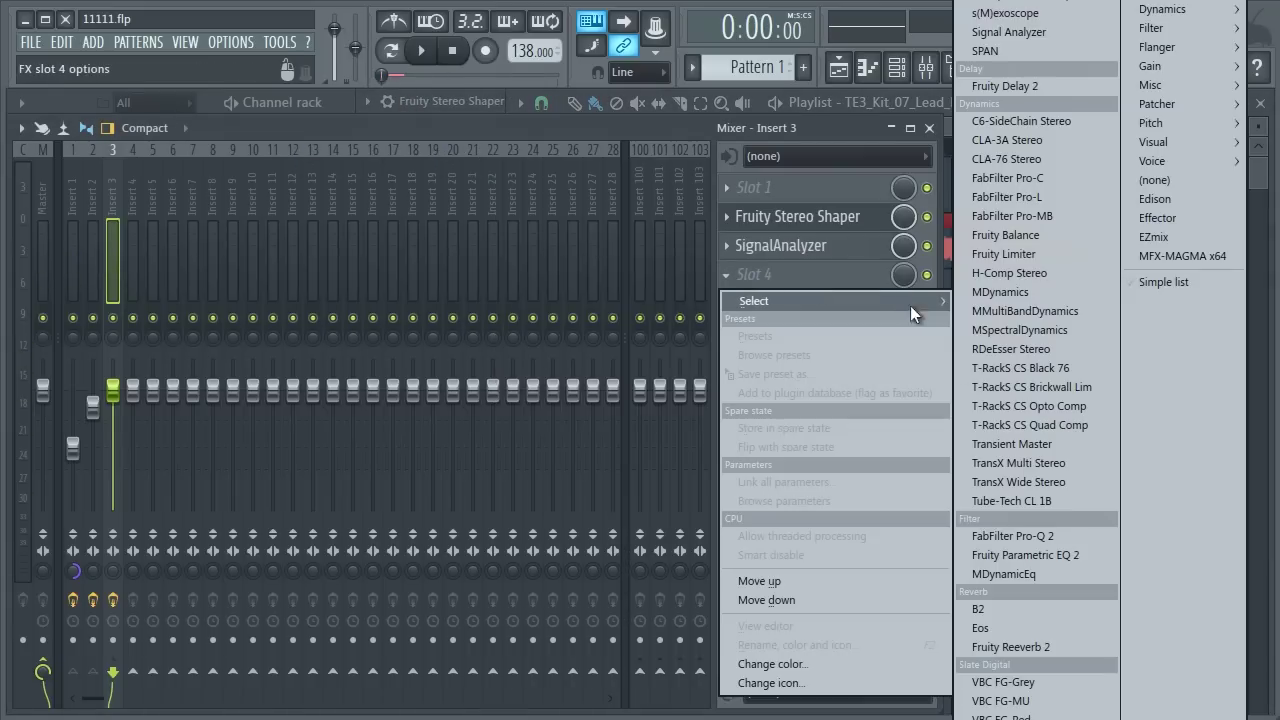
click(1020, 718)
drag(429, 292, 842, 338)
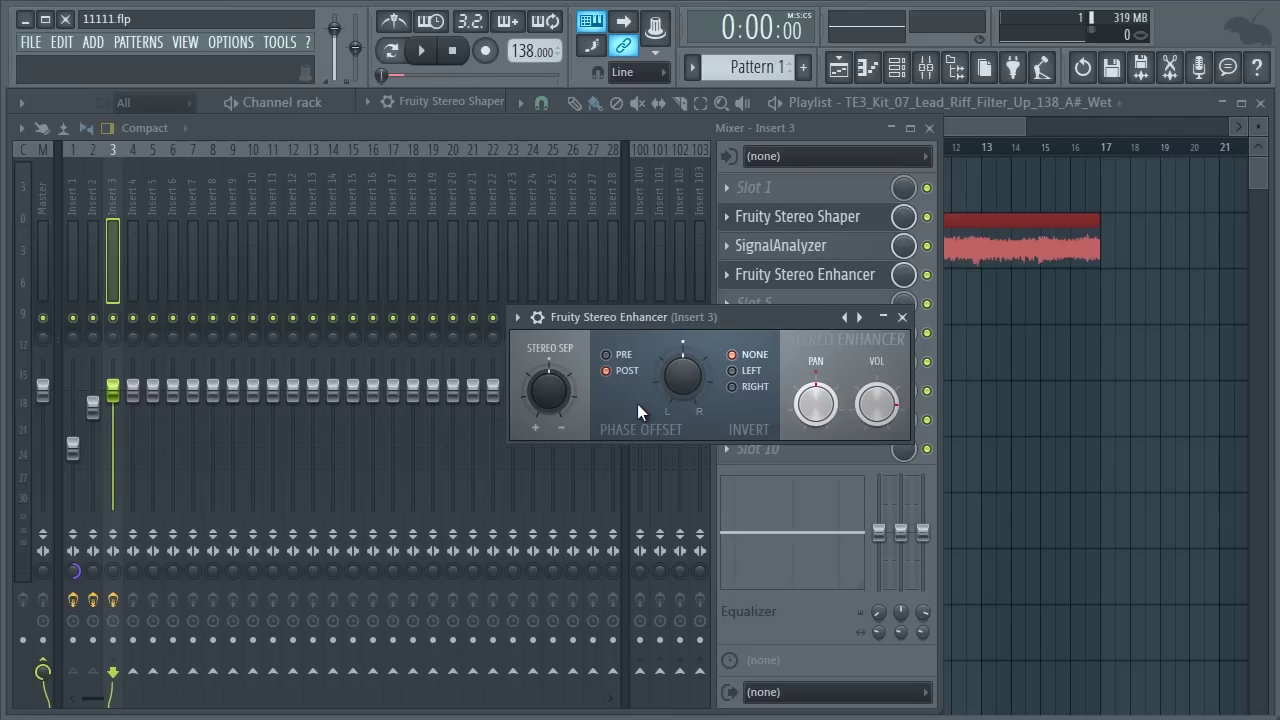
click(902, 318)
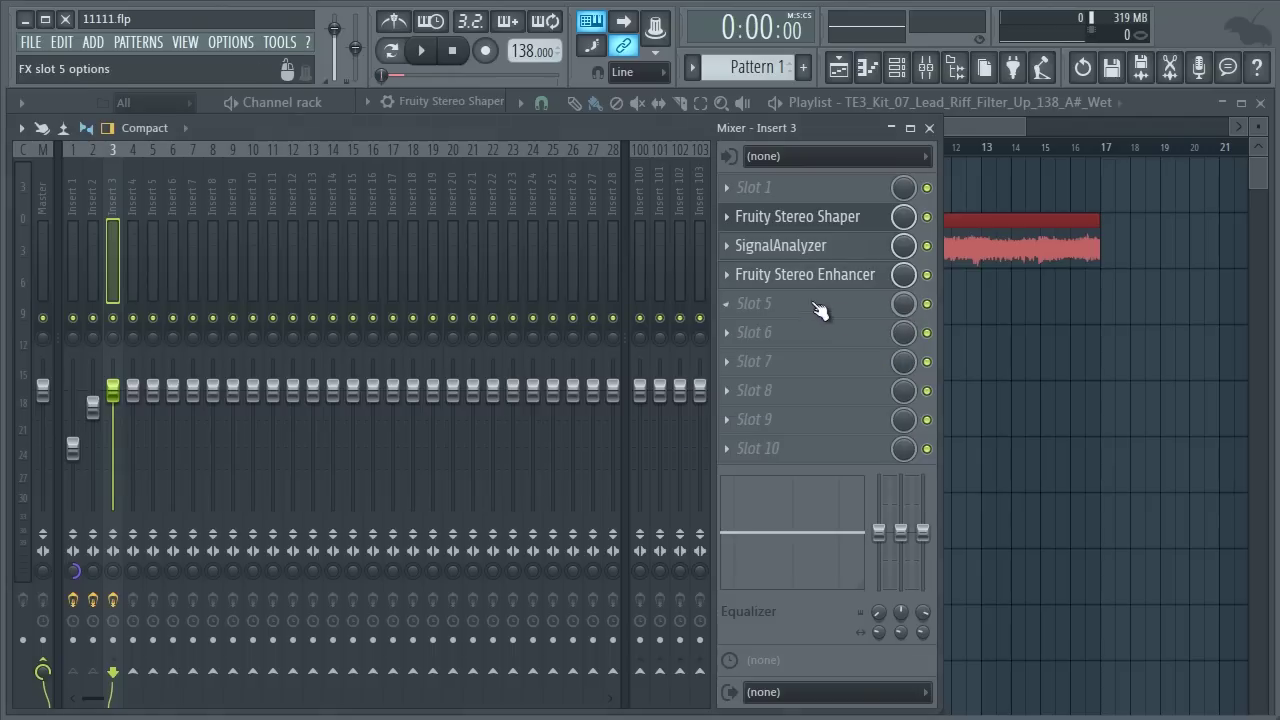
Remove Fruity Stereo Enhancer from slot 4 of Insert 3.
click(730, 285)
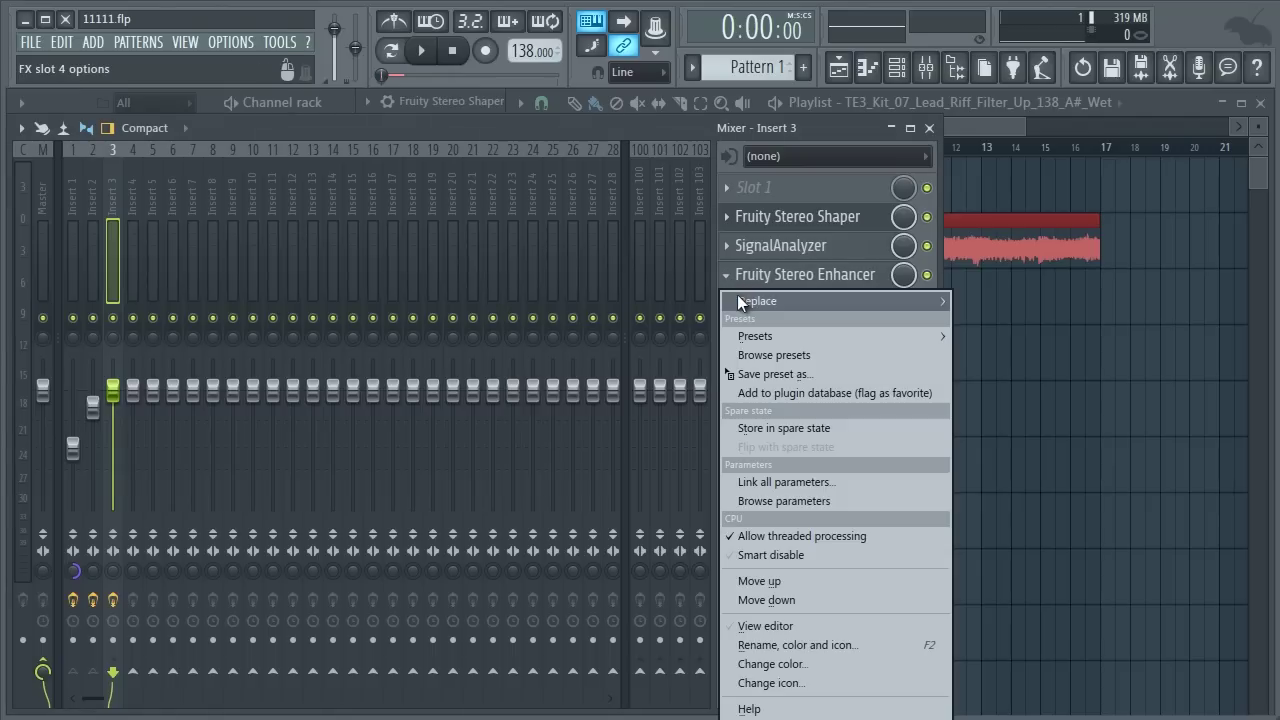
click(740, 298)
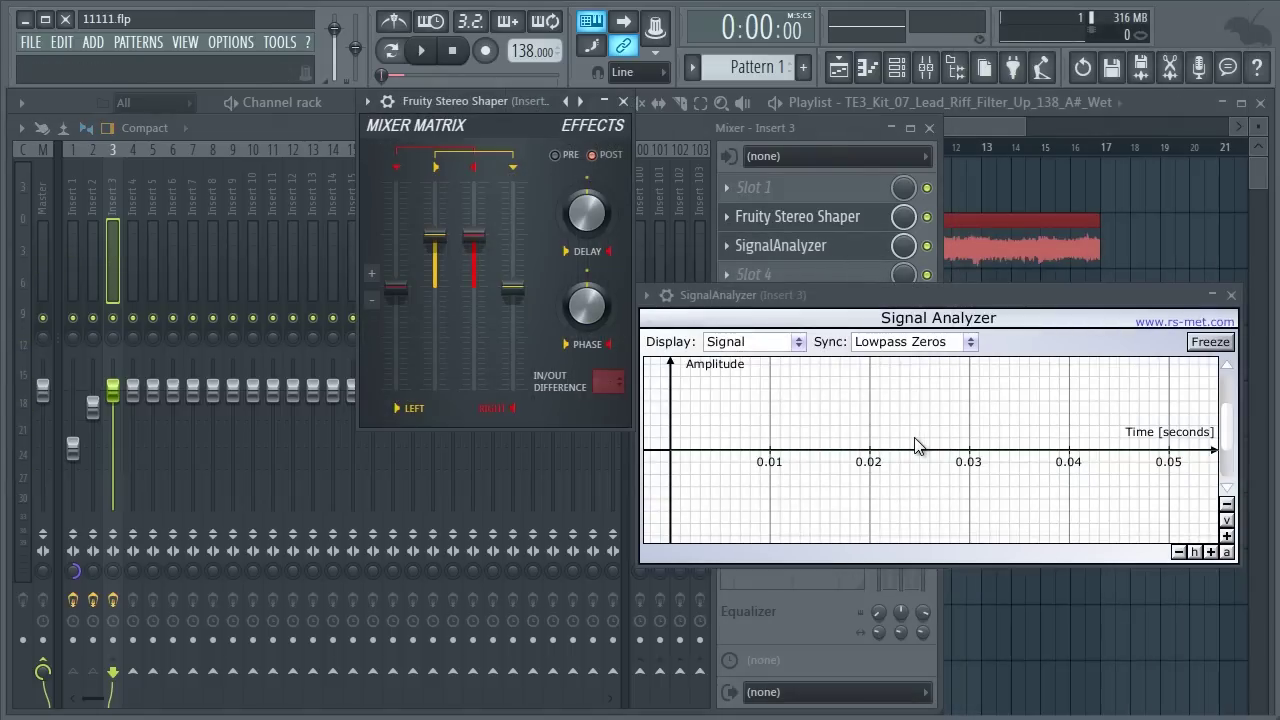
Set the Fruity Stereo Shaper delay on Insert 3 to about 11.3 ms left during playback, and stop playback.
click(423, 52)
drag(587, 212, 613, 347)
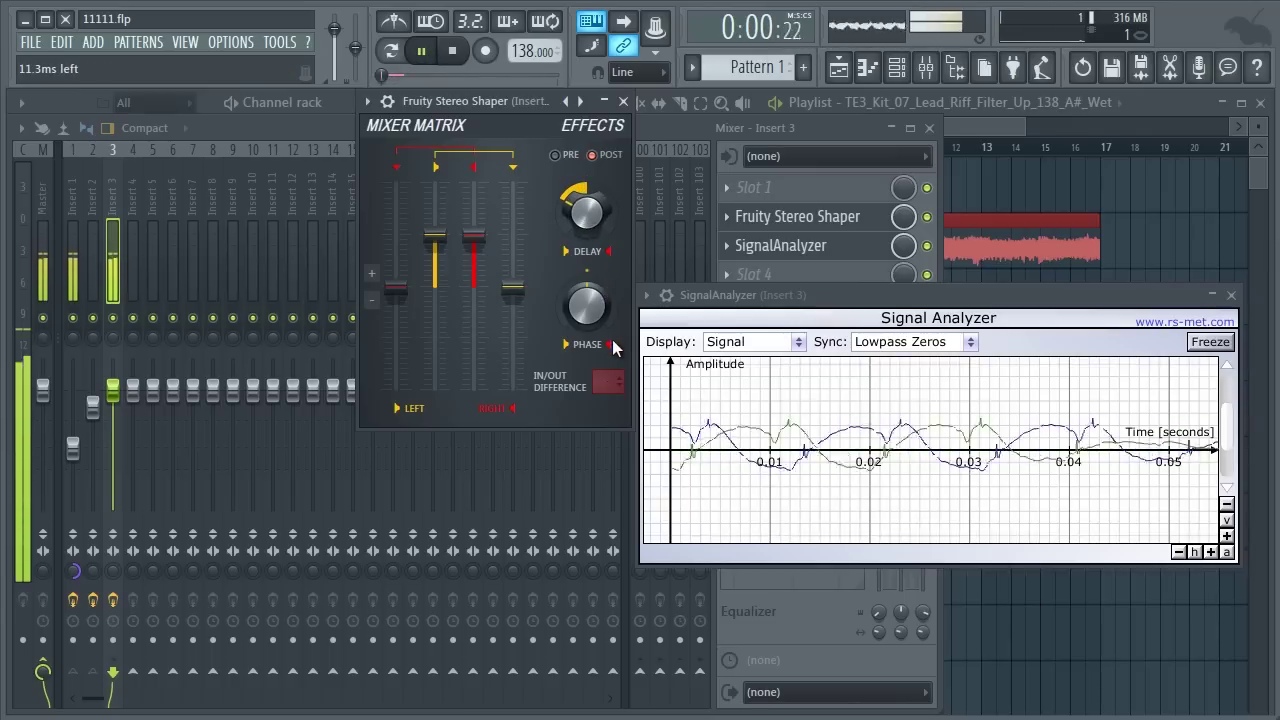
click(455, 54)
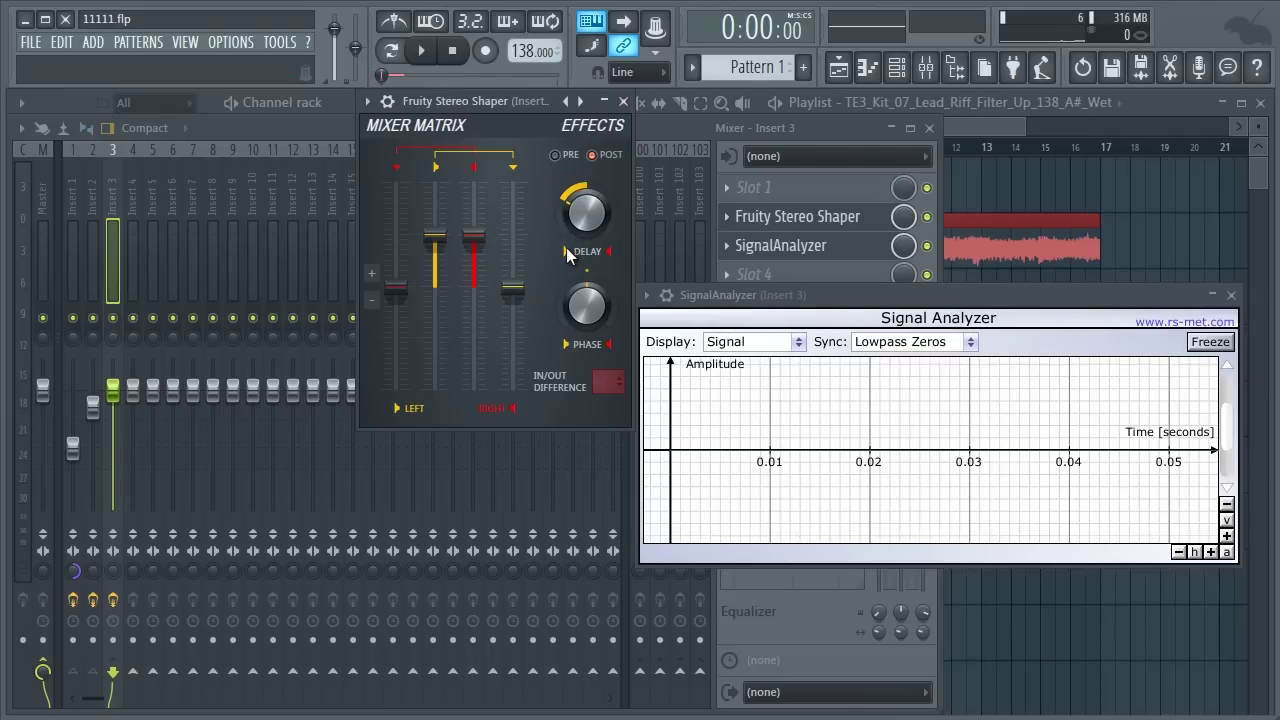
alt+click(586, 229)
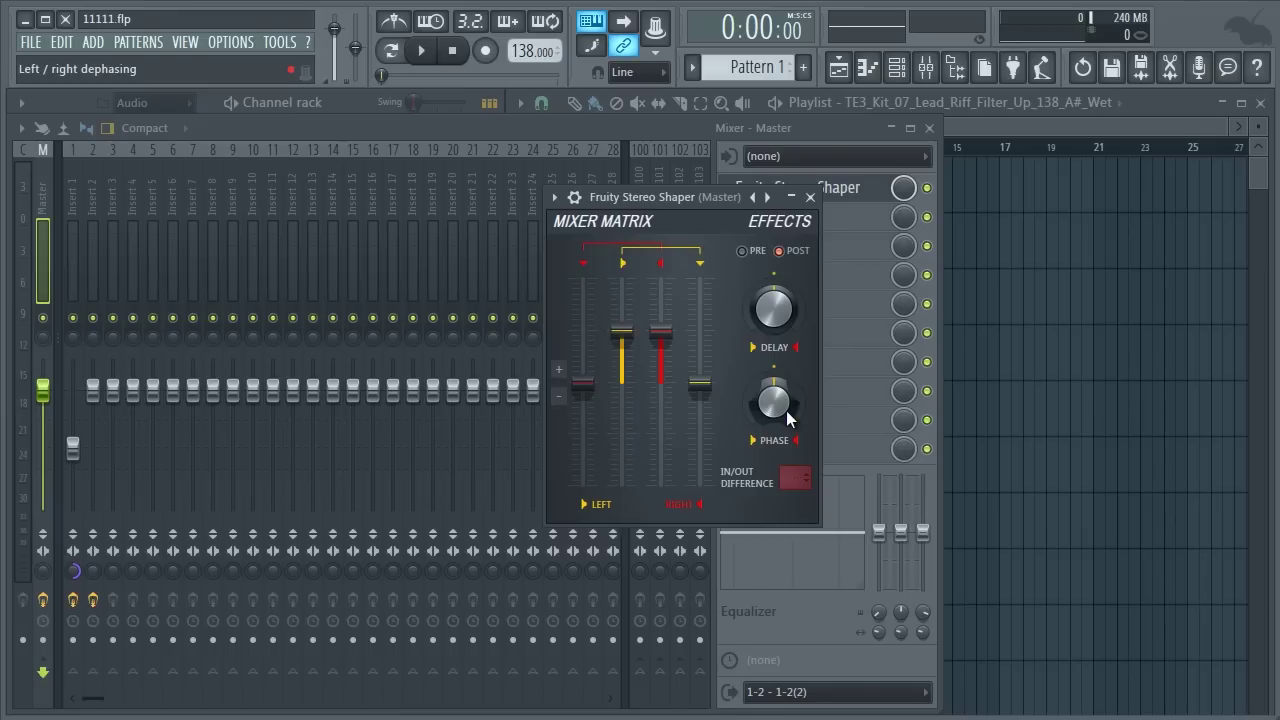
drag(786, 410, 877, 397)
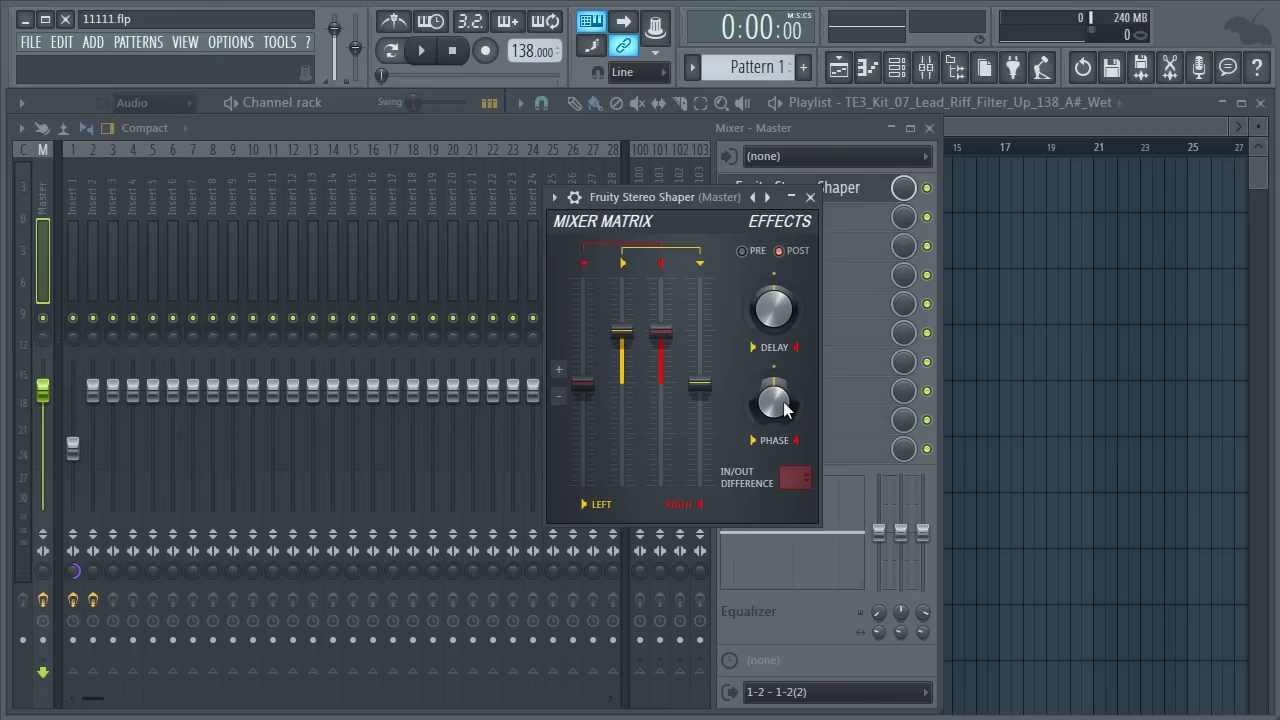
click(1066, 352)
drag(1066, 352, 609, 243)
Open Insert 12's Fruity Stereo Shaper, position it clear of the iZotope Ozone 5 Equalizer spectrum, and stop playback.
drag(399, 126, 428, 125)
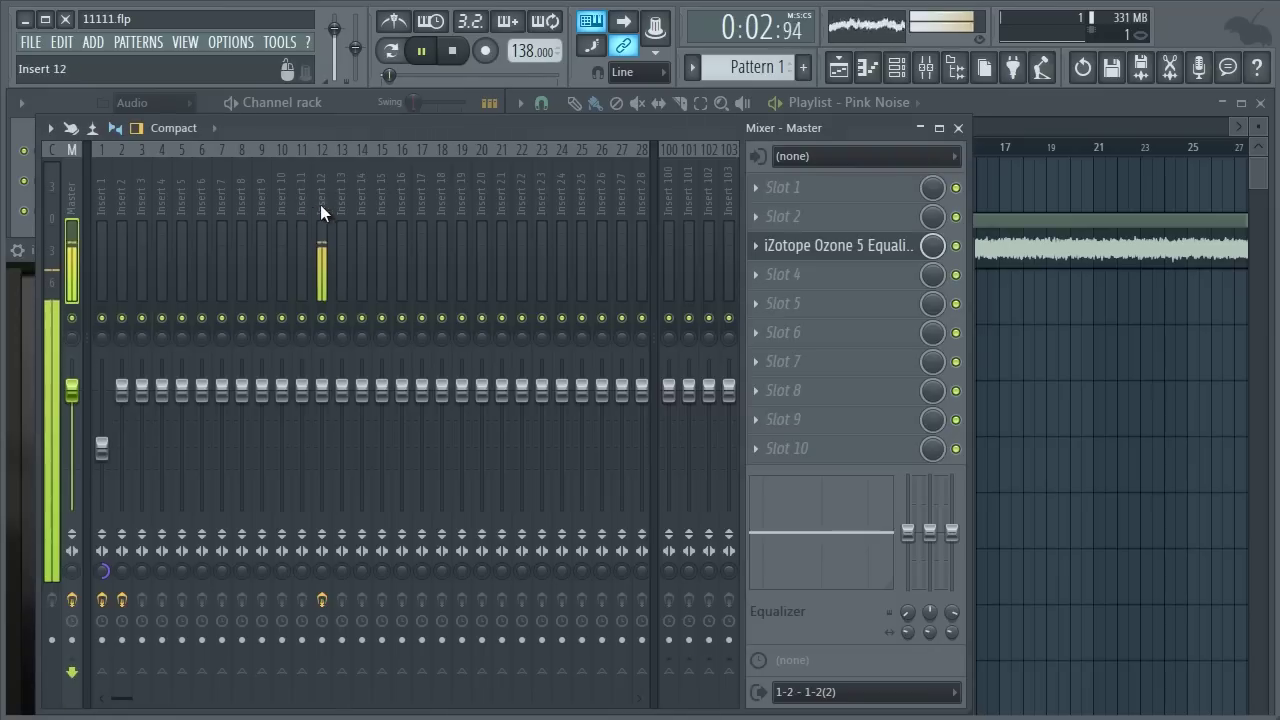
click(320, 204)
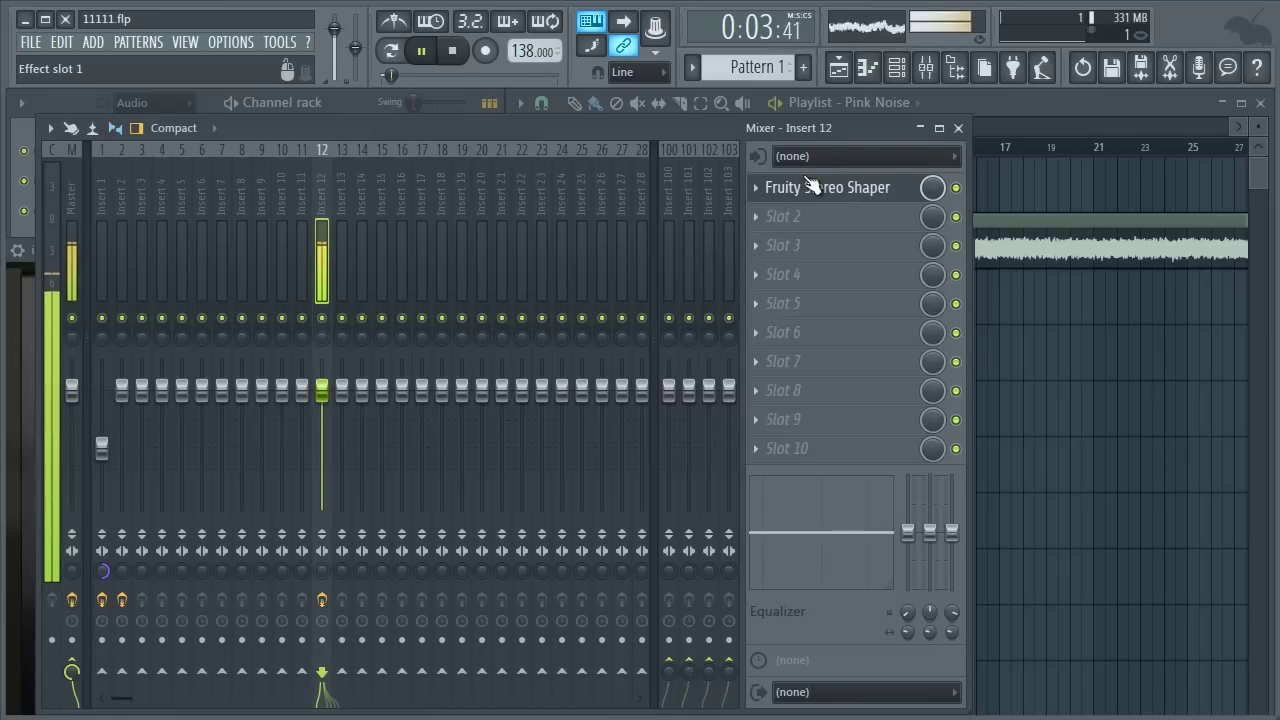
click(822, 188)
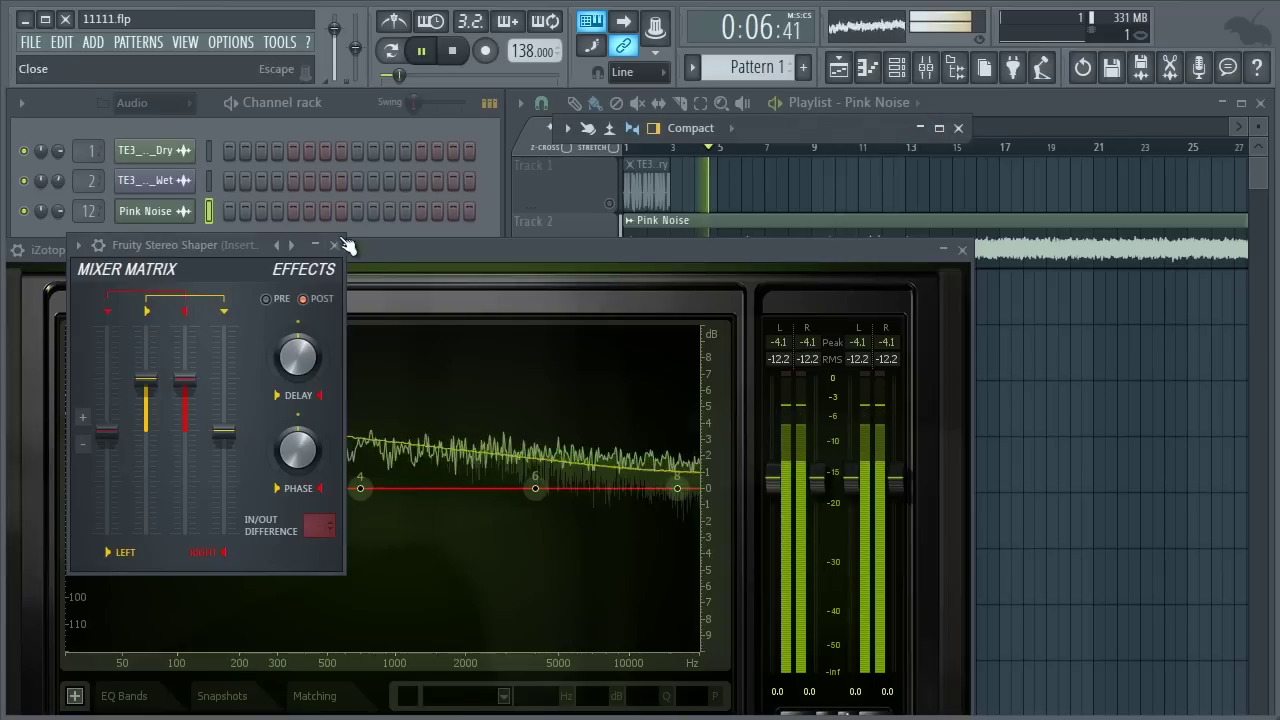
click(407, 249)
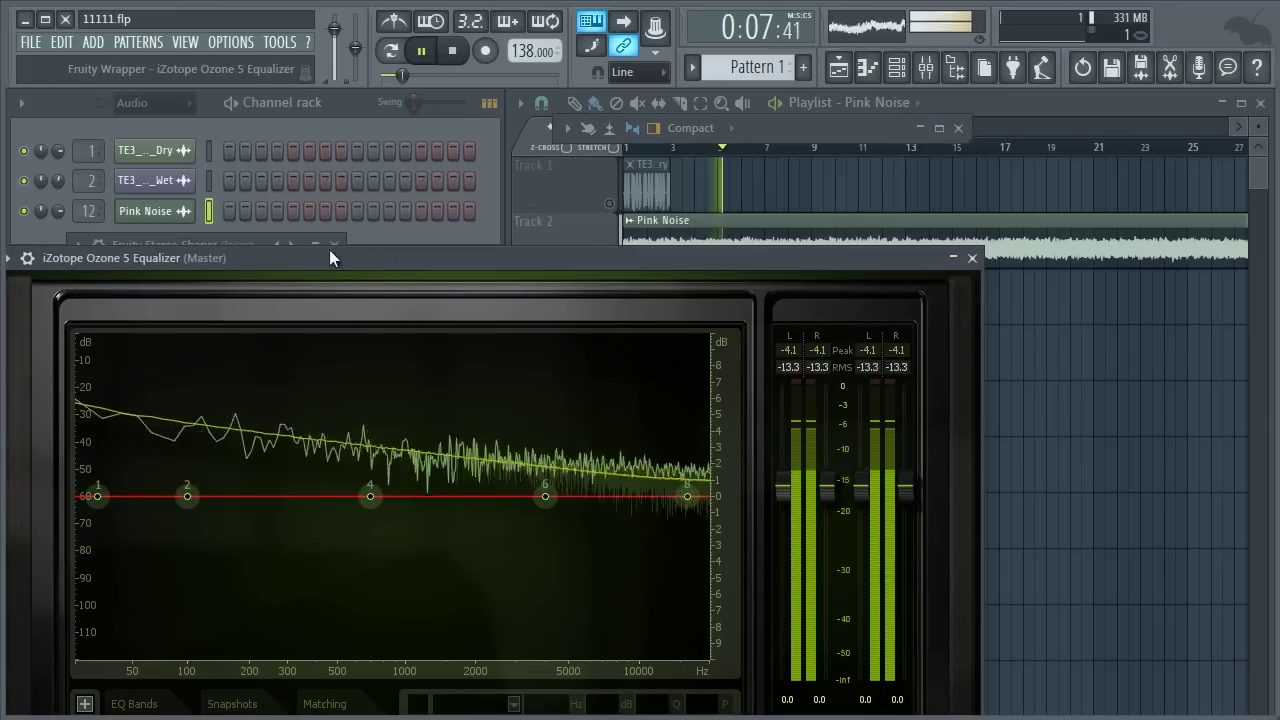
drag(243, 246, 1005, 122)
key(space)
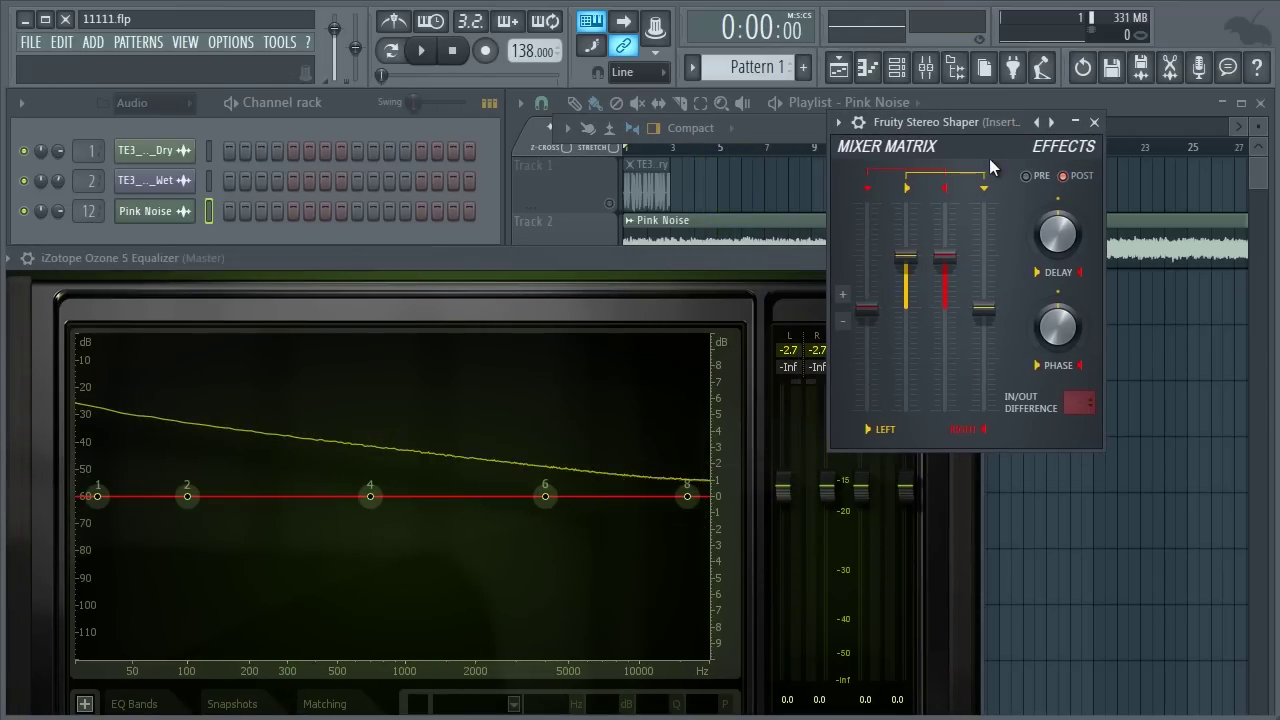
Set Insert 12's Stereo Shaper phase to about 34% right while the pink noise plays, reset the phase, and stop playback.
drag(1058, 347, 1040, 278)
key(space)
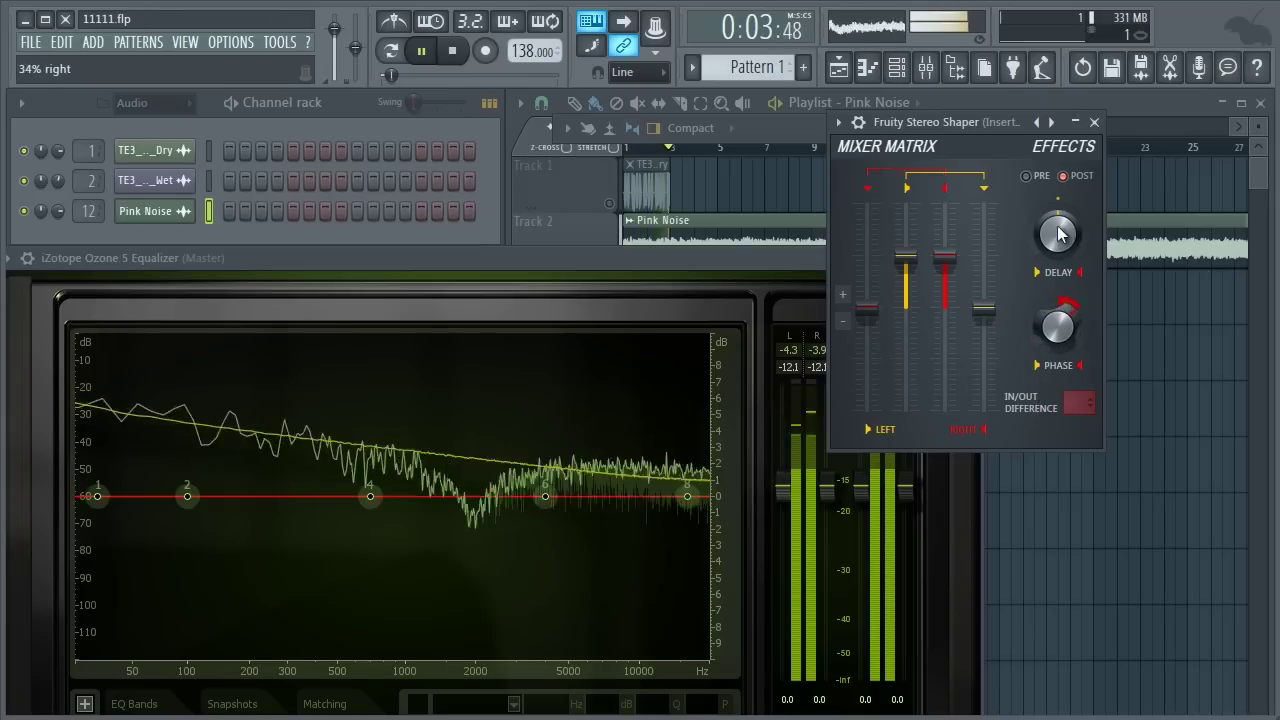
right_click(1060, 348)
click(1085, 354)
key(space)
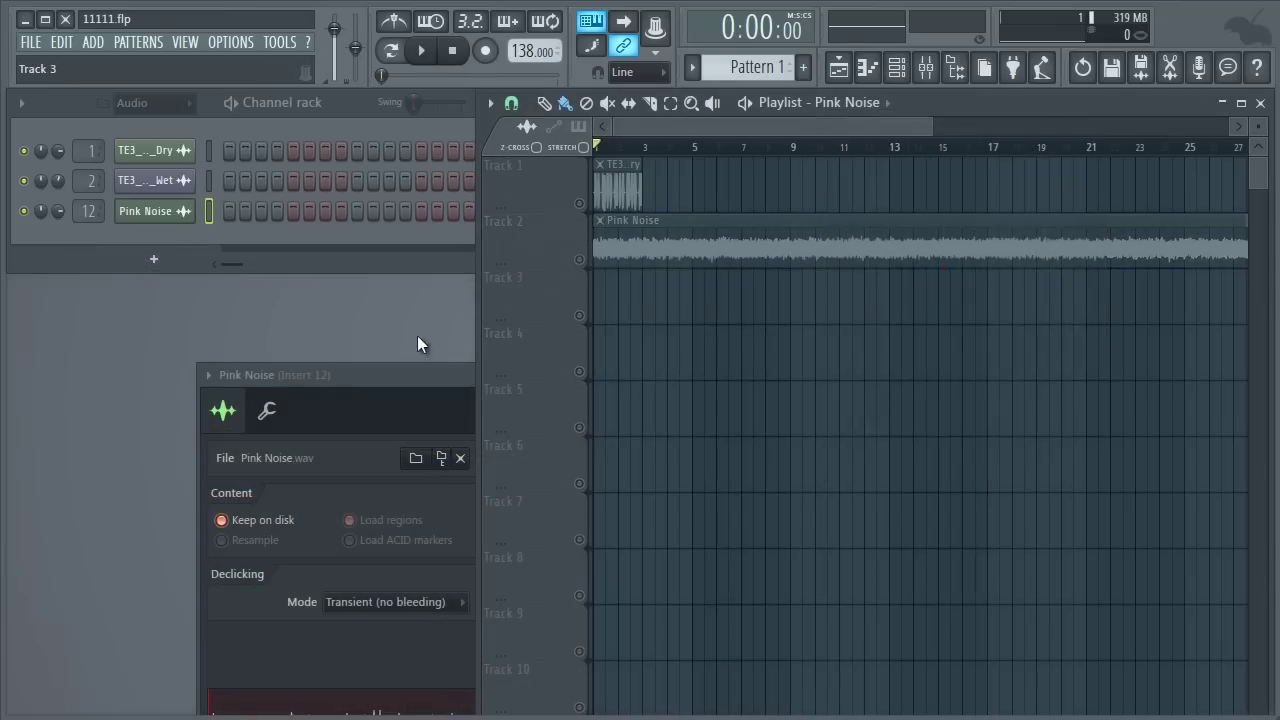
Set Insert 1's Fruity Stereo Shaper delay to about 7.6 ms left while the dry clip plays.
click(751, 375)
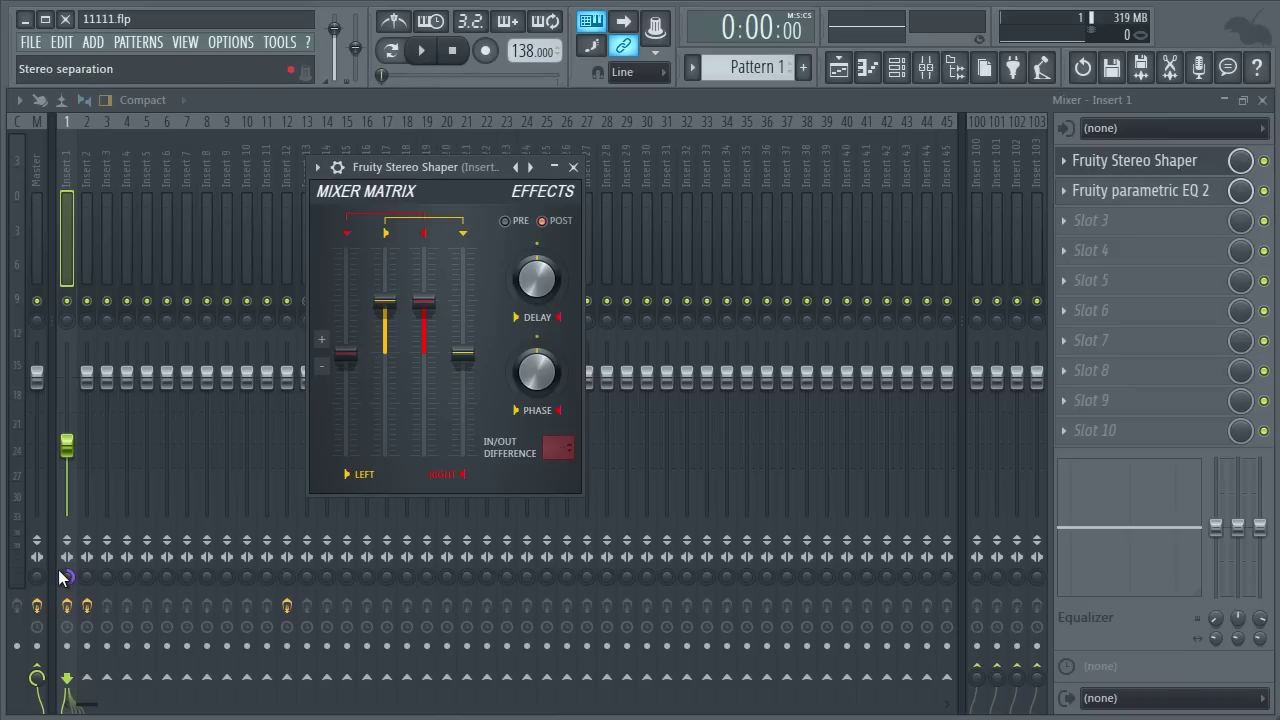
key(space)
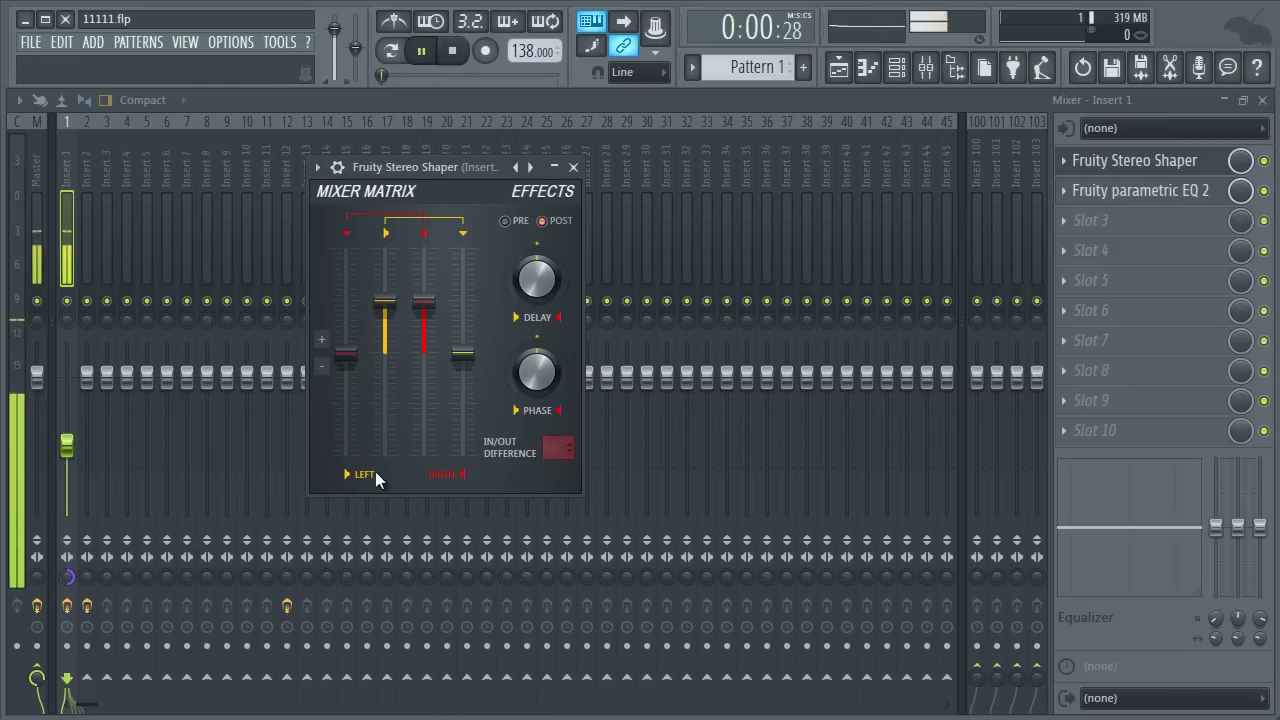
drag(536, 297, 526, 338)
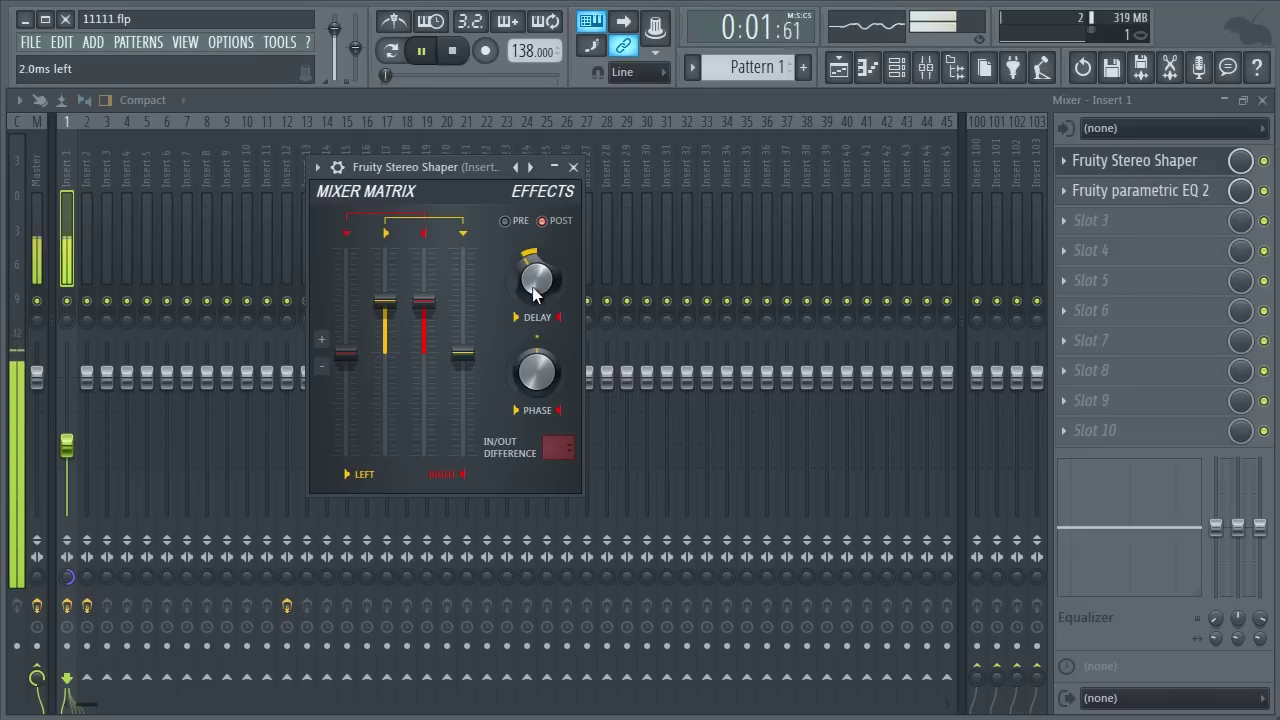
drag(533, 290, 535, 320)
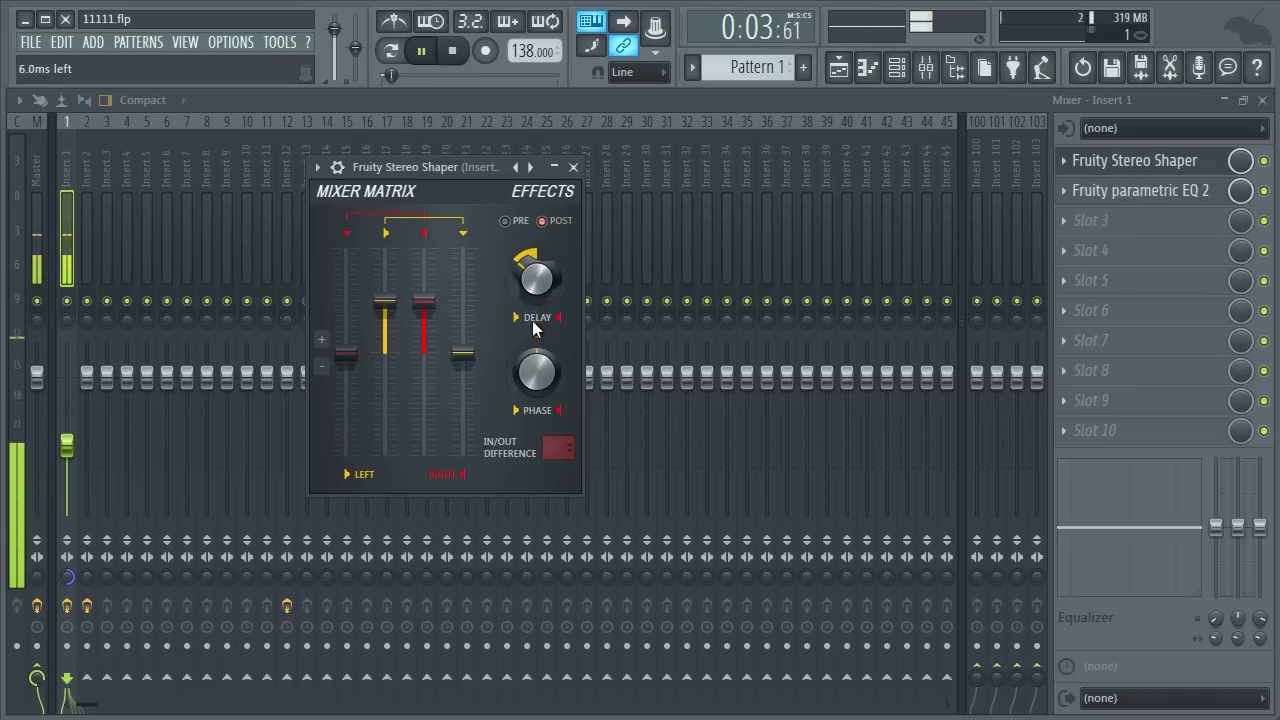
key(space)
key(space)
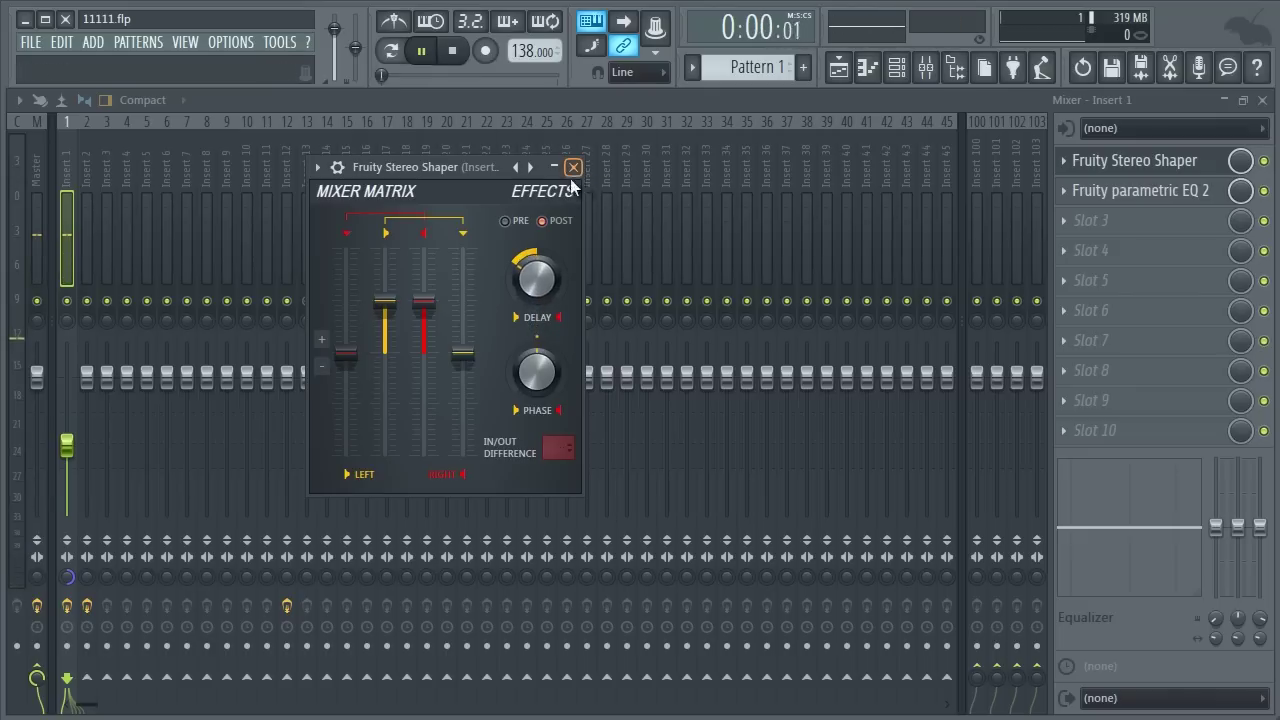
drag(530, 275, 530, 279)
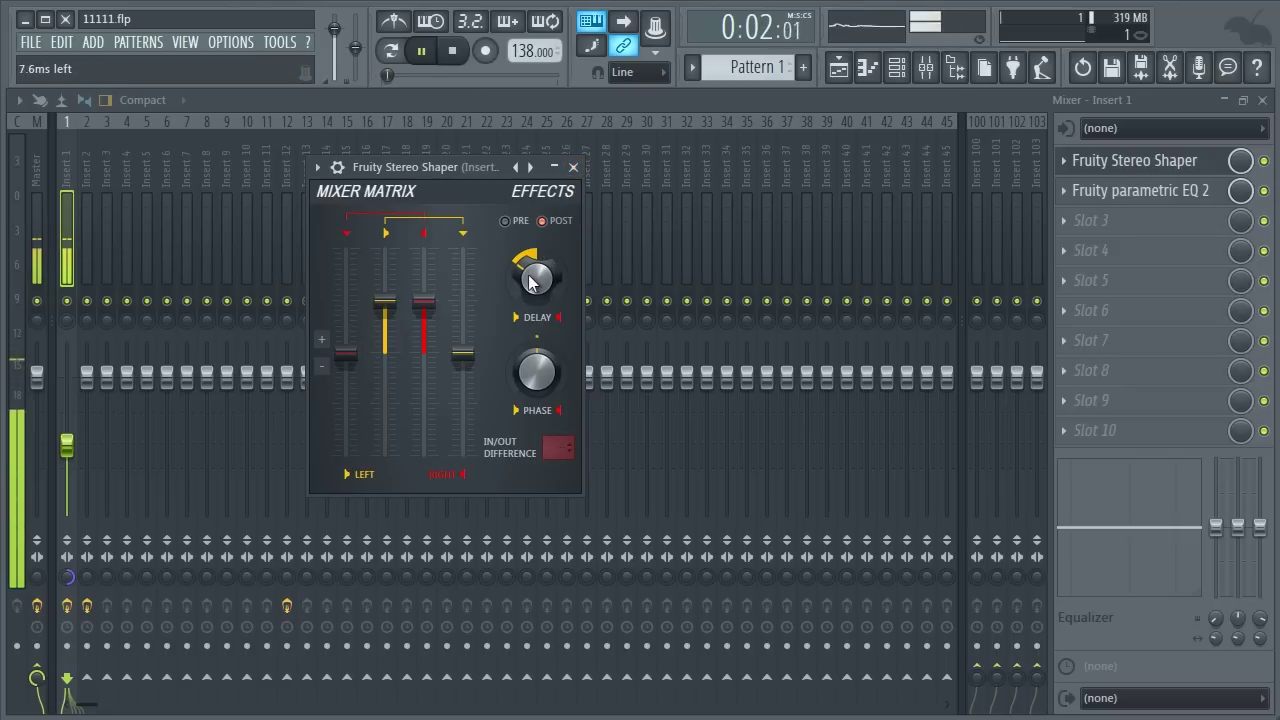
click(910, 106)
key(space)
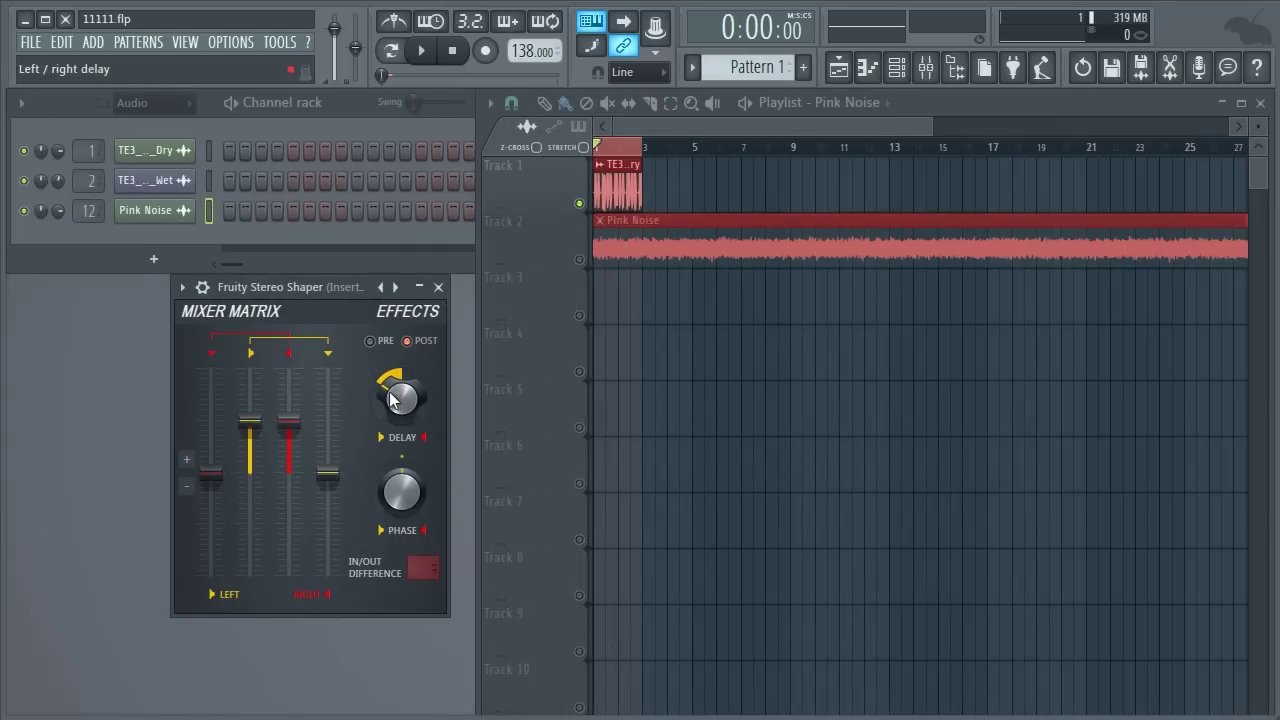
Open the iZotope Ozone 5 Equalizer on the Master track and place it beside Insert 1's Stereo Shaper.
key(space)
click(926, 67)
key(space)
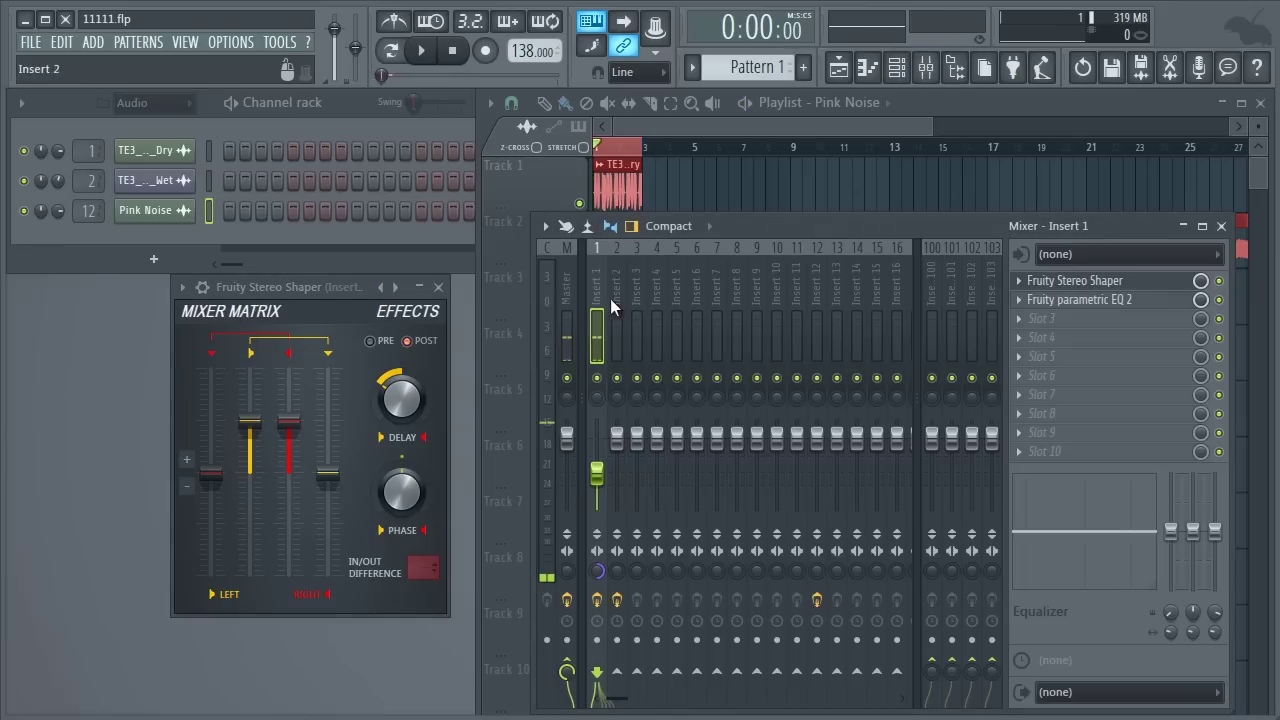
click(570, 307)
click(1085, 318)
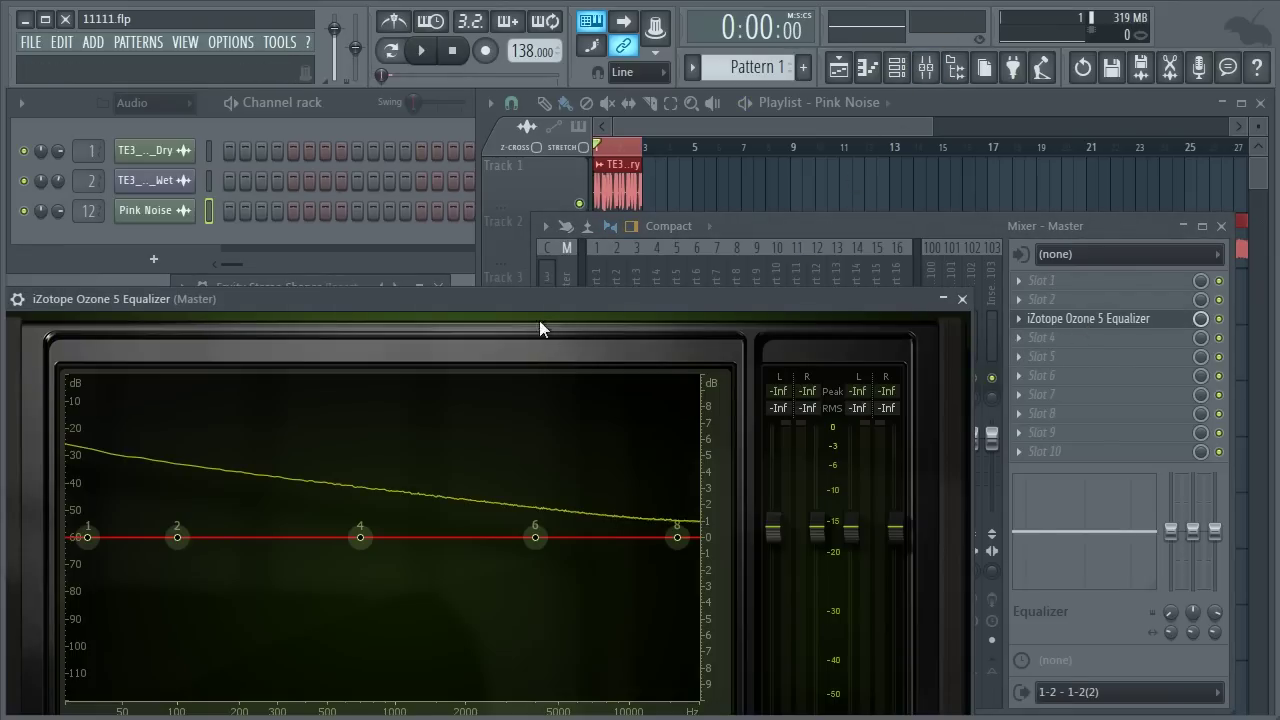
drag(545, 291, 998, 198)
Play the dry clip twice and examine the low end around 50 Hz in the Ozone 5 Equalizer spectrum.
key(space)
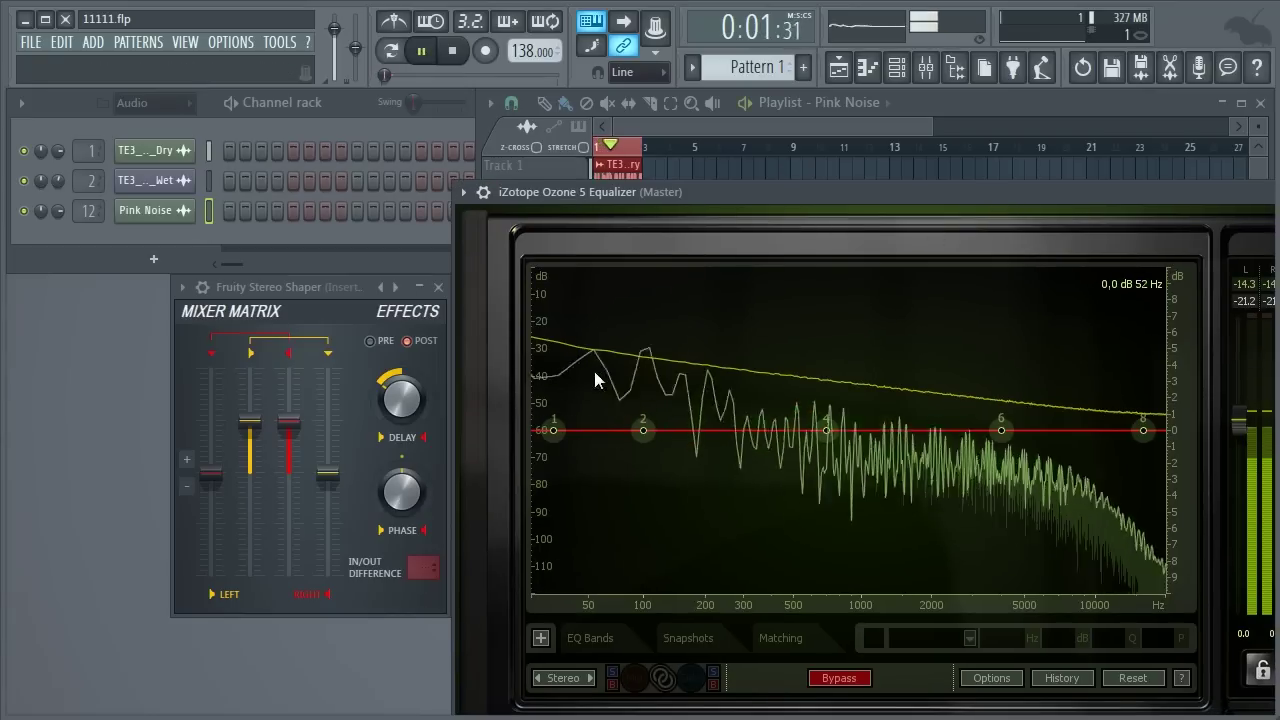
key(space)
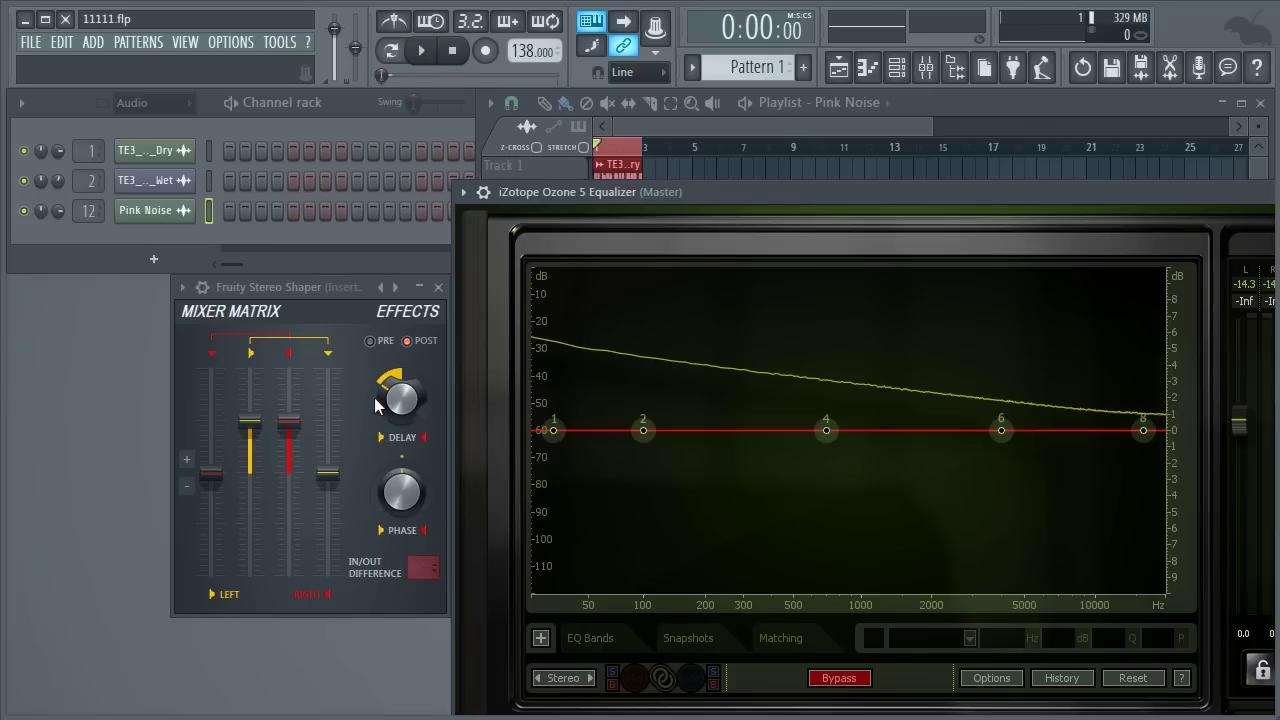
key(F9)
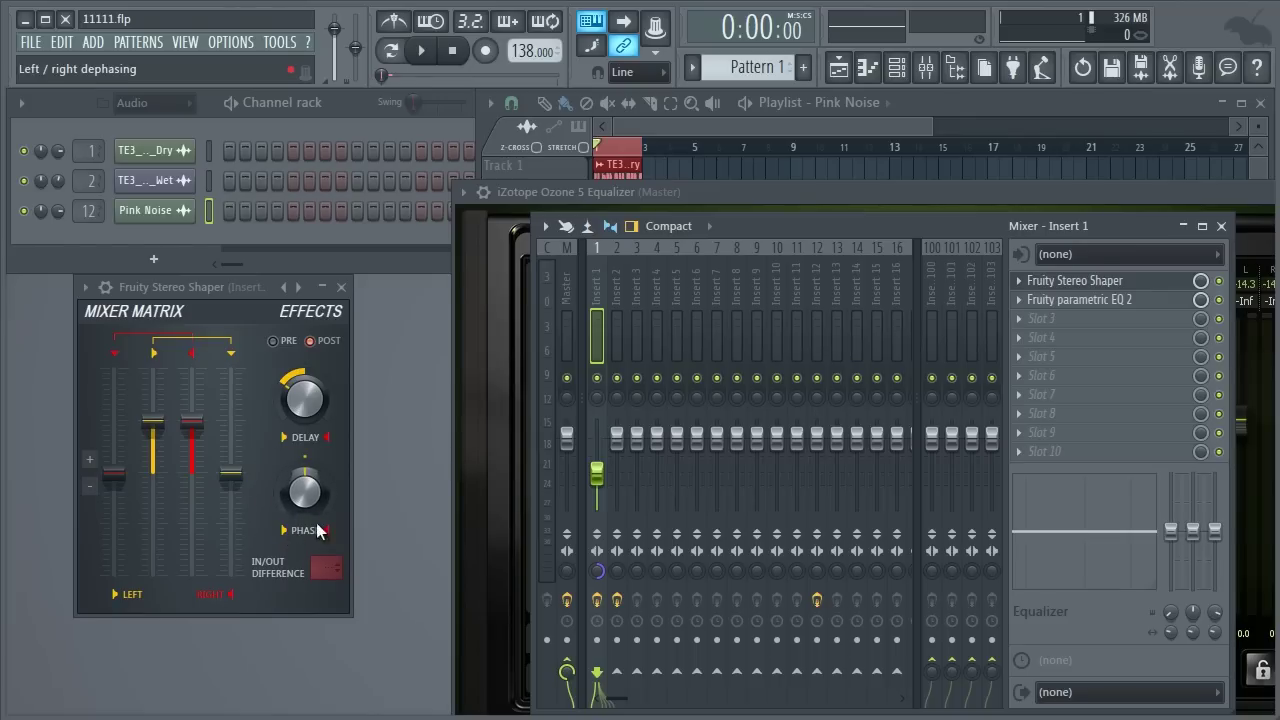
click(773, 193)
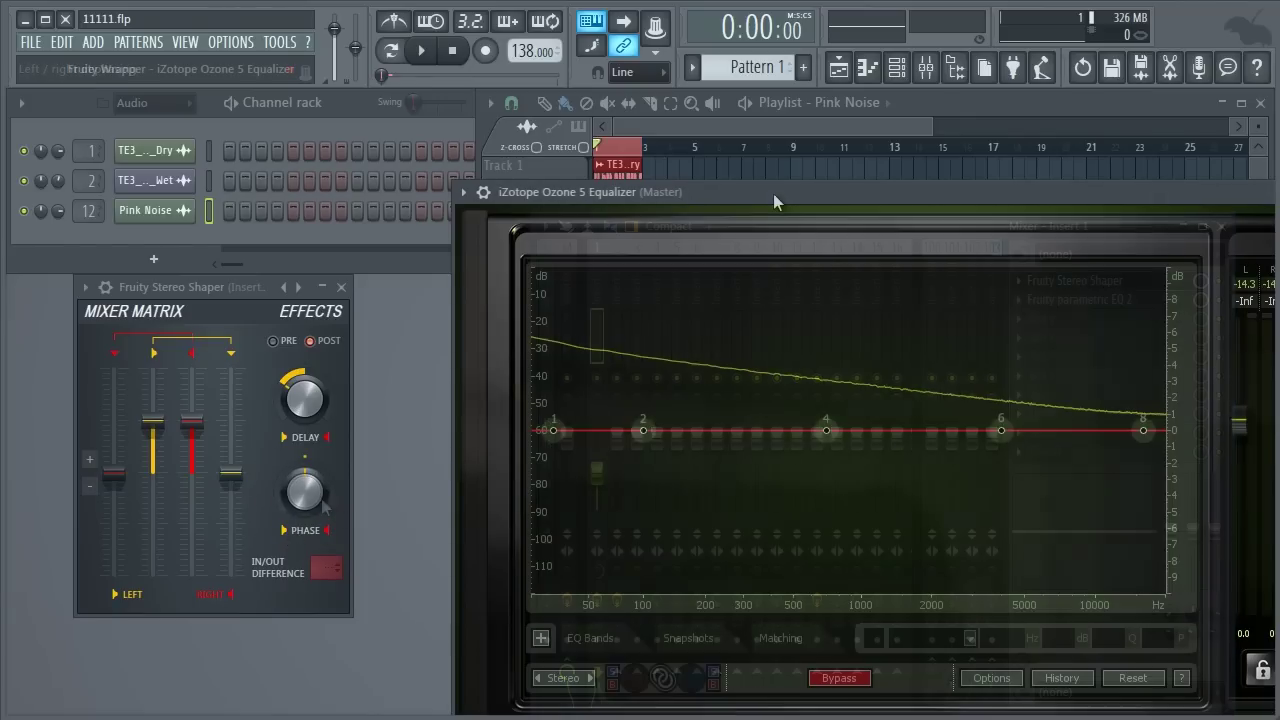
key(space)
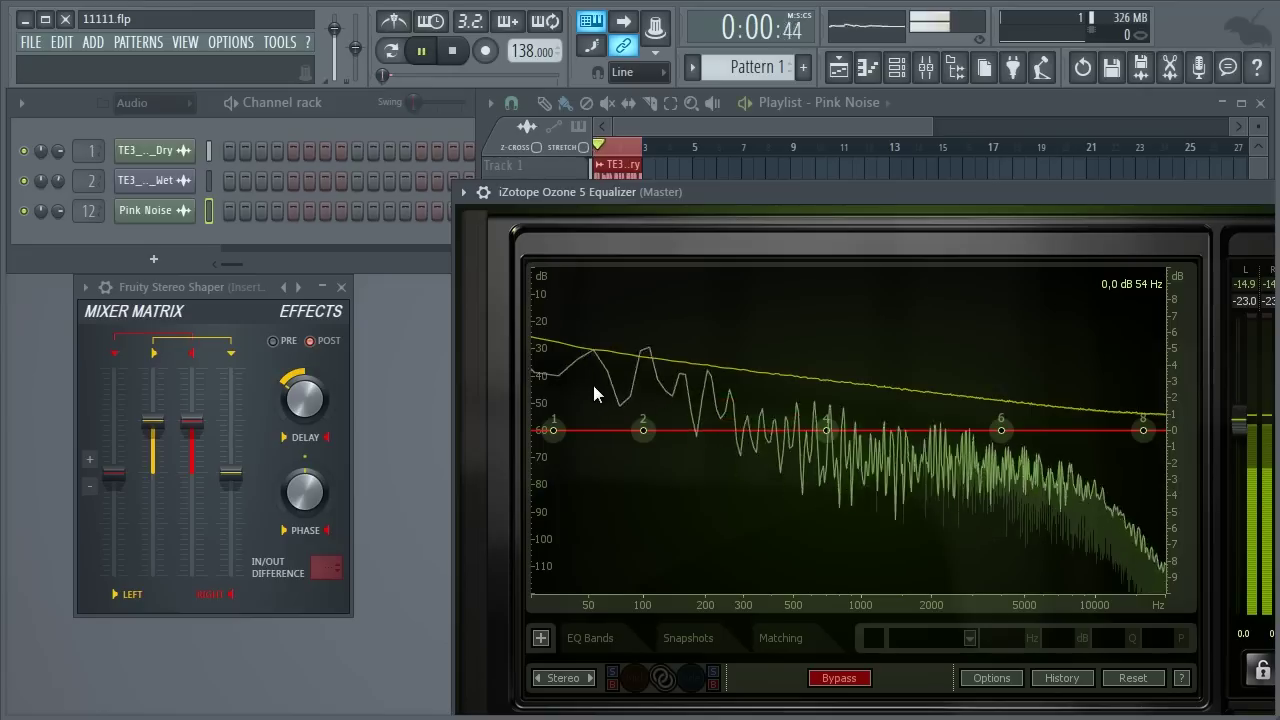
key(space)
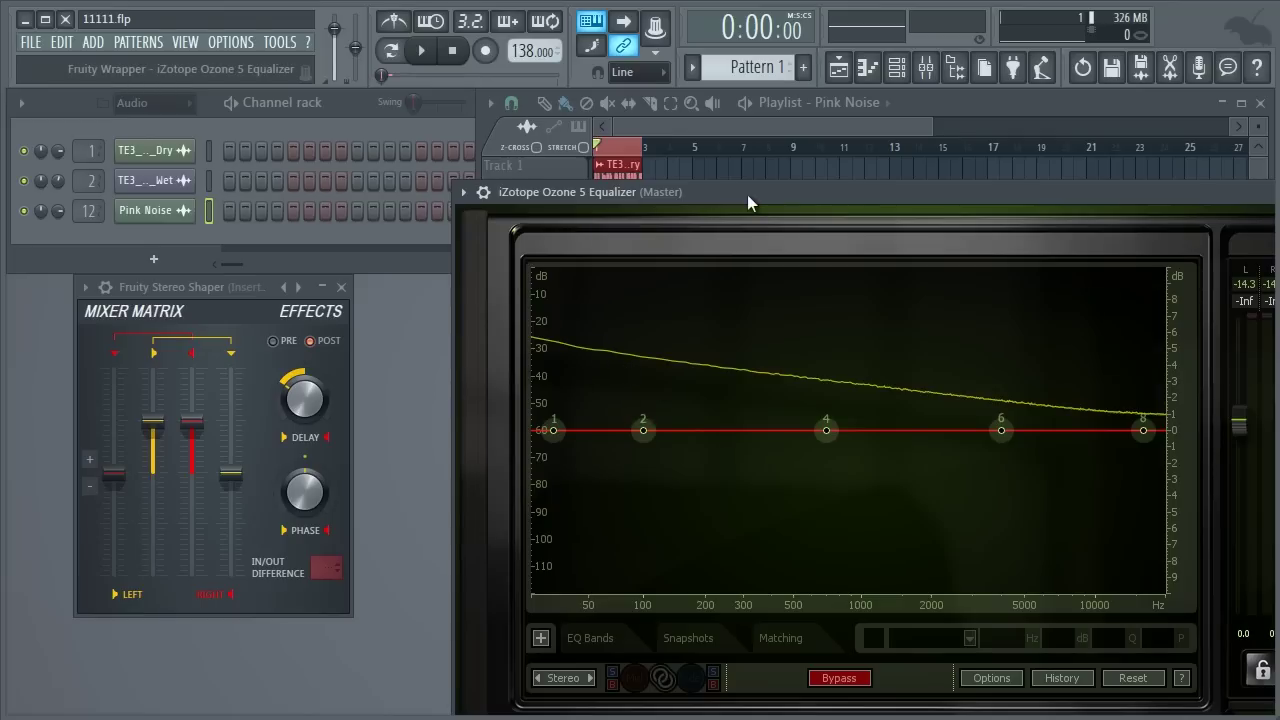
Turn Insert 12's Stereo Shaper phase towards the left channel while the pink noise plays, stop playback, and copy the phase value.
drag(747, 194, 549, 179)
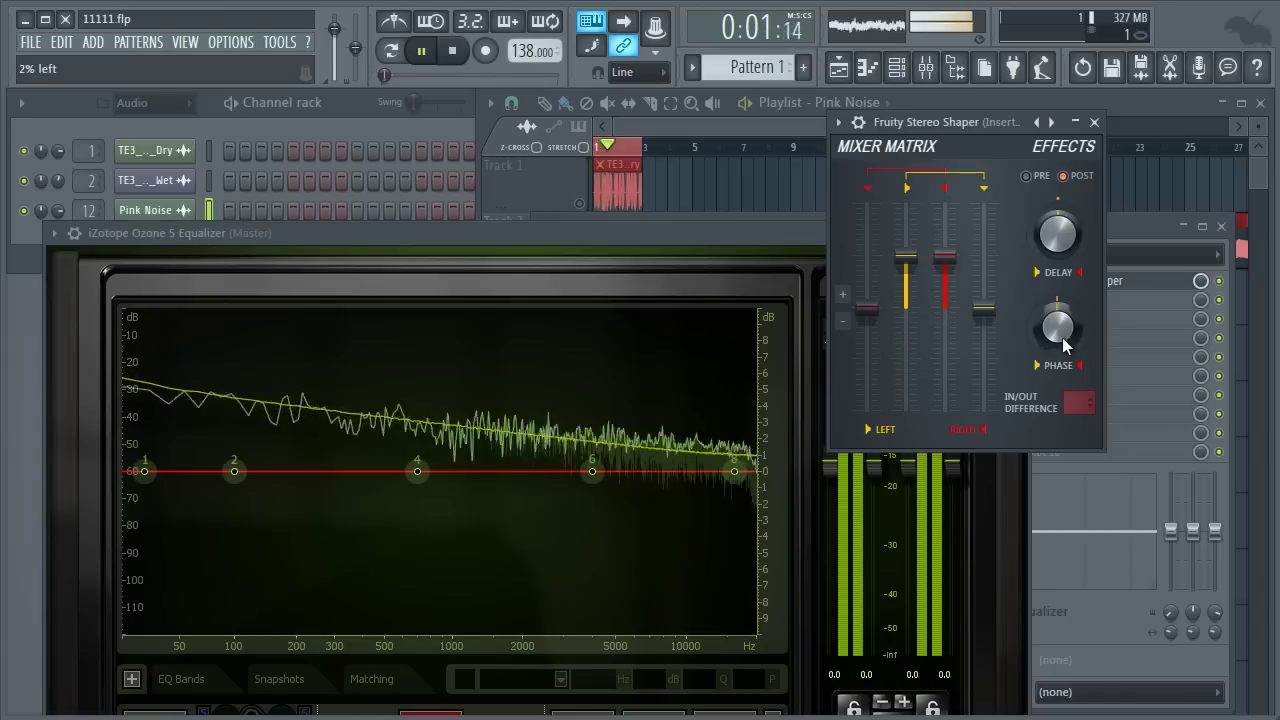
drag(1063, 345, 1046, 509)
key(space)
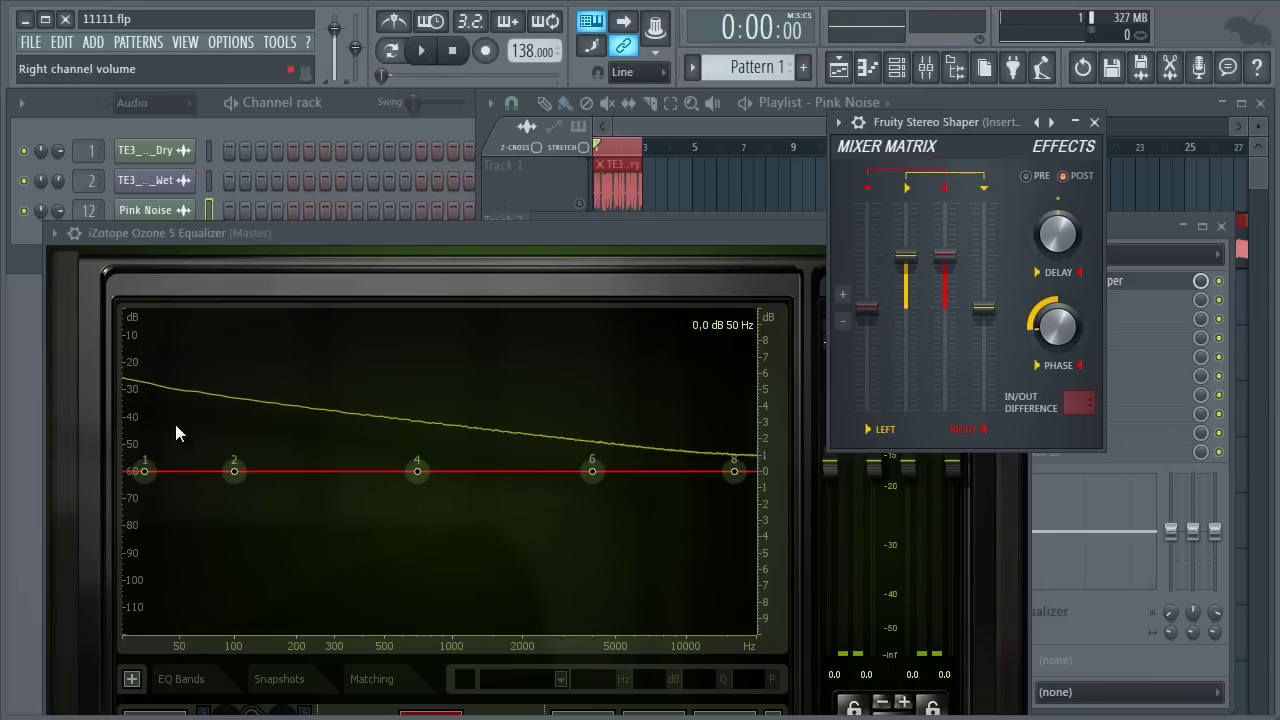
right_click(1050, 326)
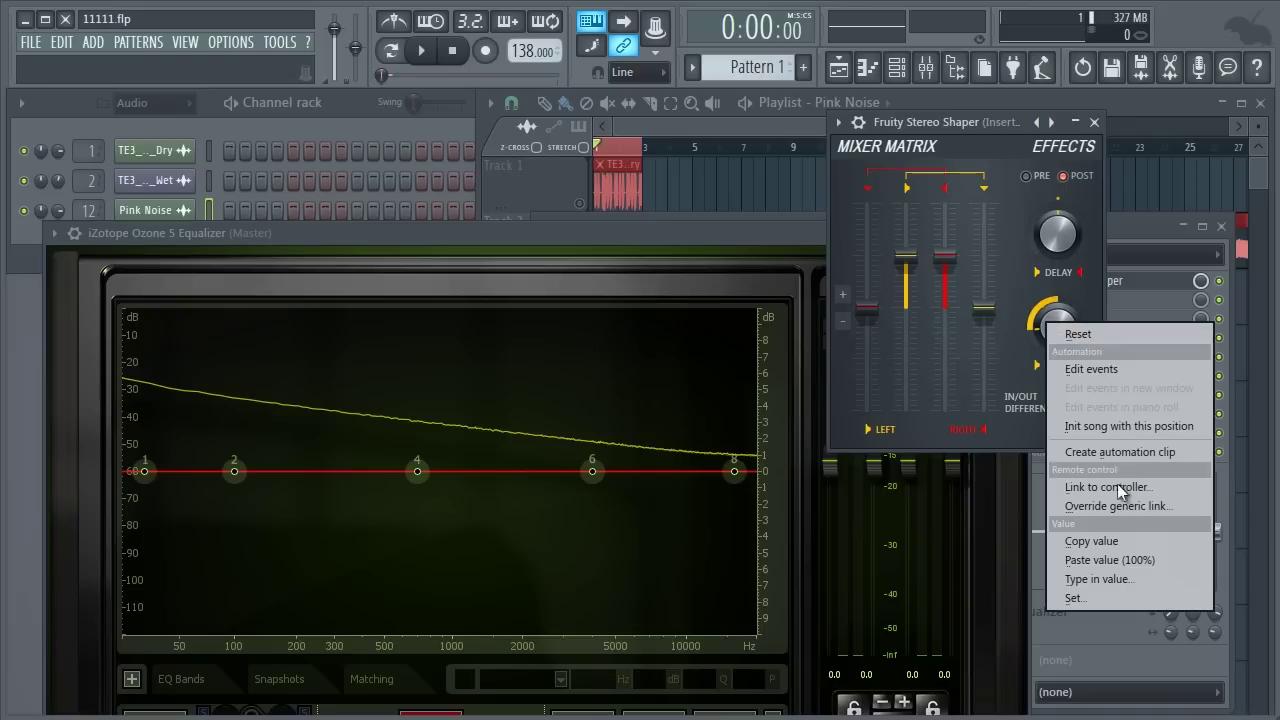
click(1092, 542)
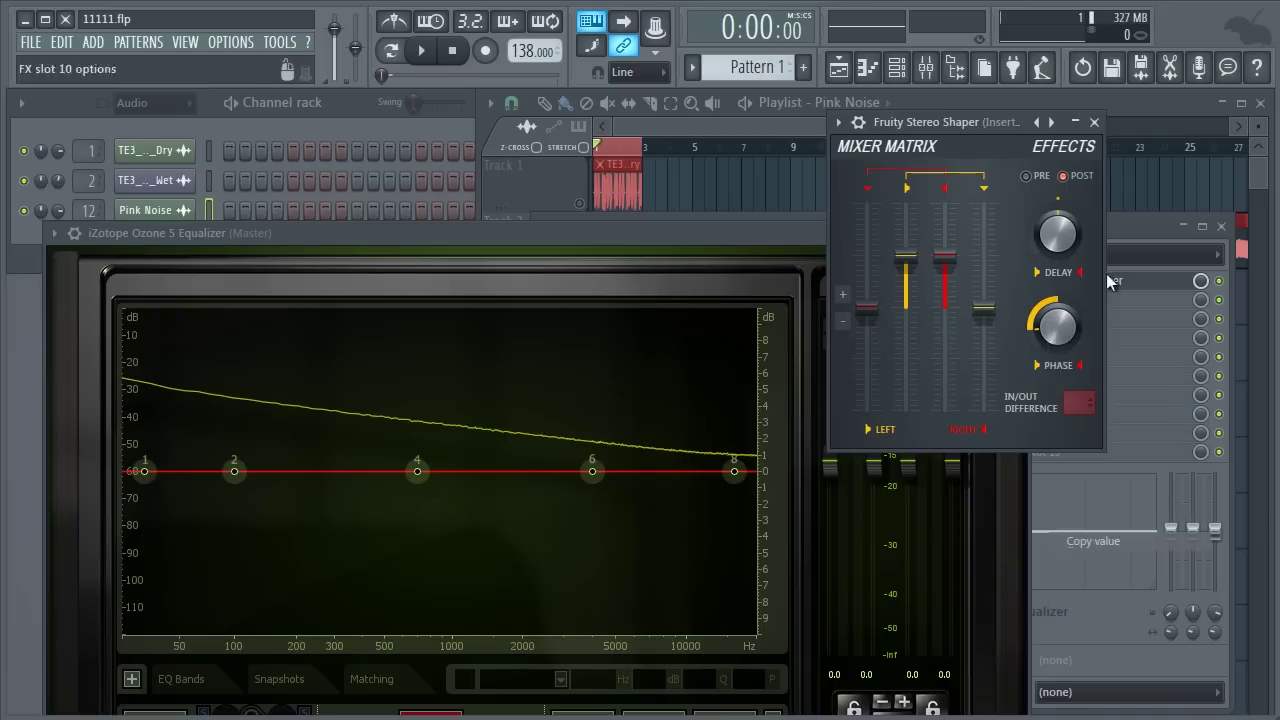
Close Insert 12's Fruity Stereo Shaper and the Ozone 5 Equalizer, and select the Master track.
click(1098, 122)
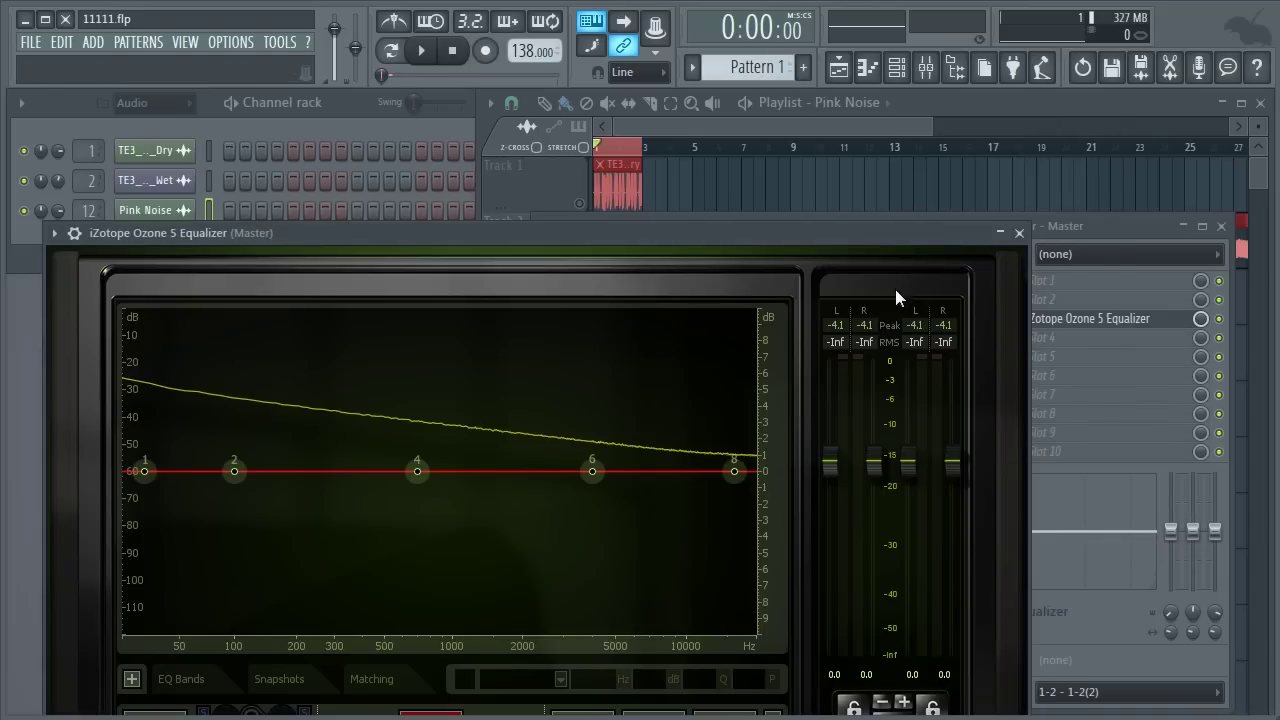
click(1020, 232)
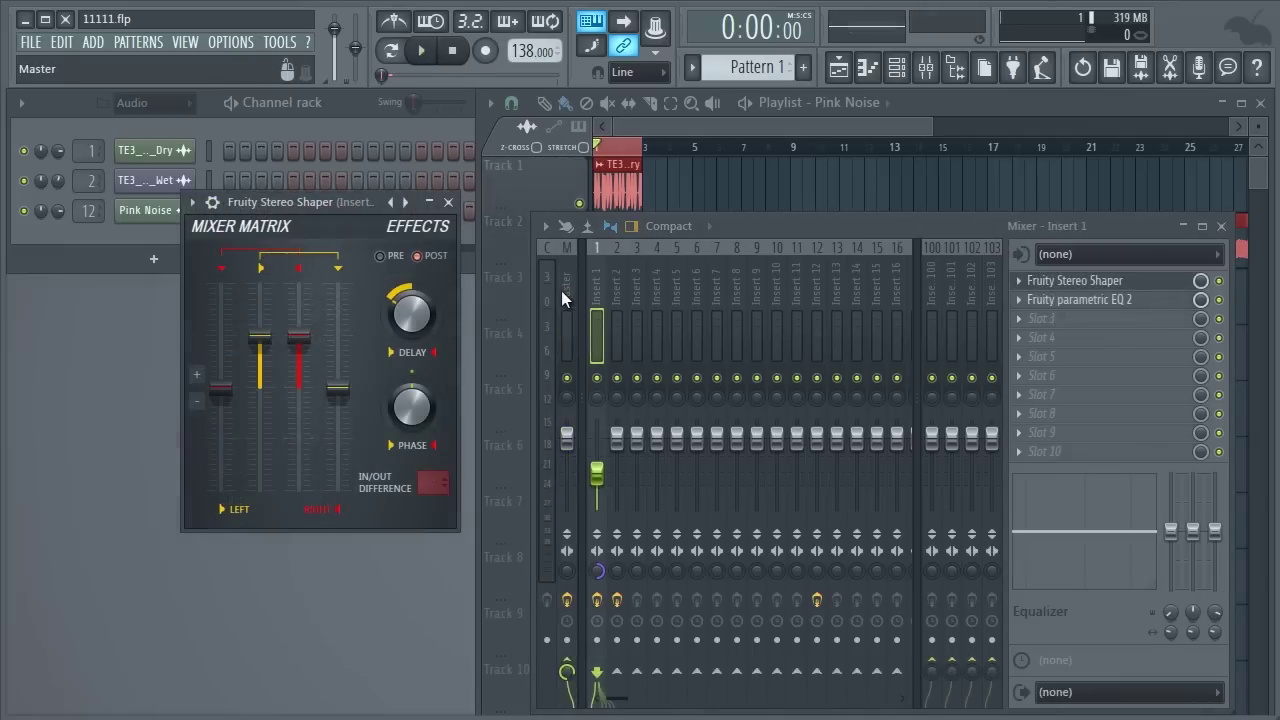
click(562, 291)
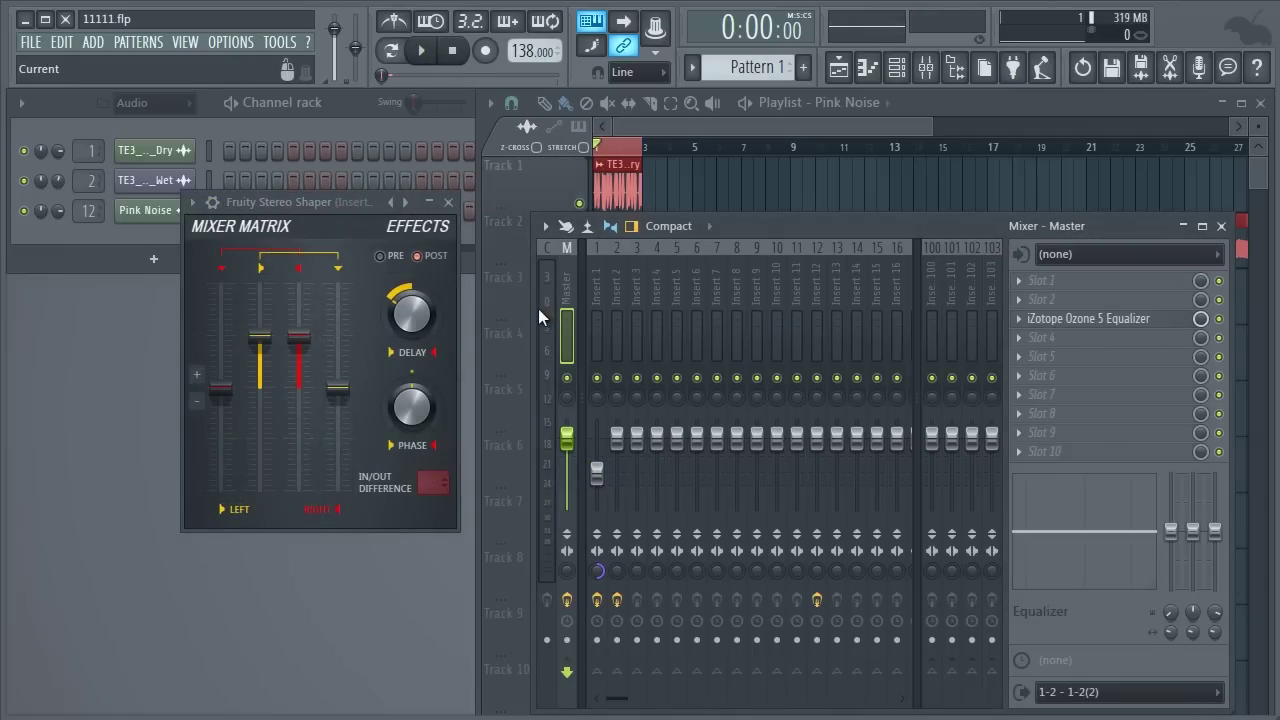
Turn Insert 1's Stereo Shaper phase towards the left channel, set it to 71% right, and play the clip to compare both directions.
key(space)
drag(403, 414, 409, 582)
key(space)
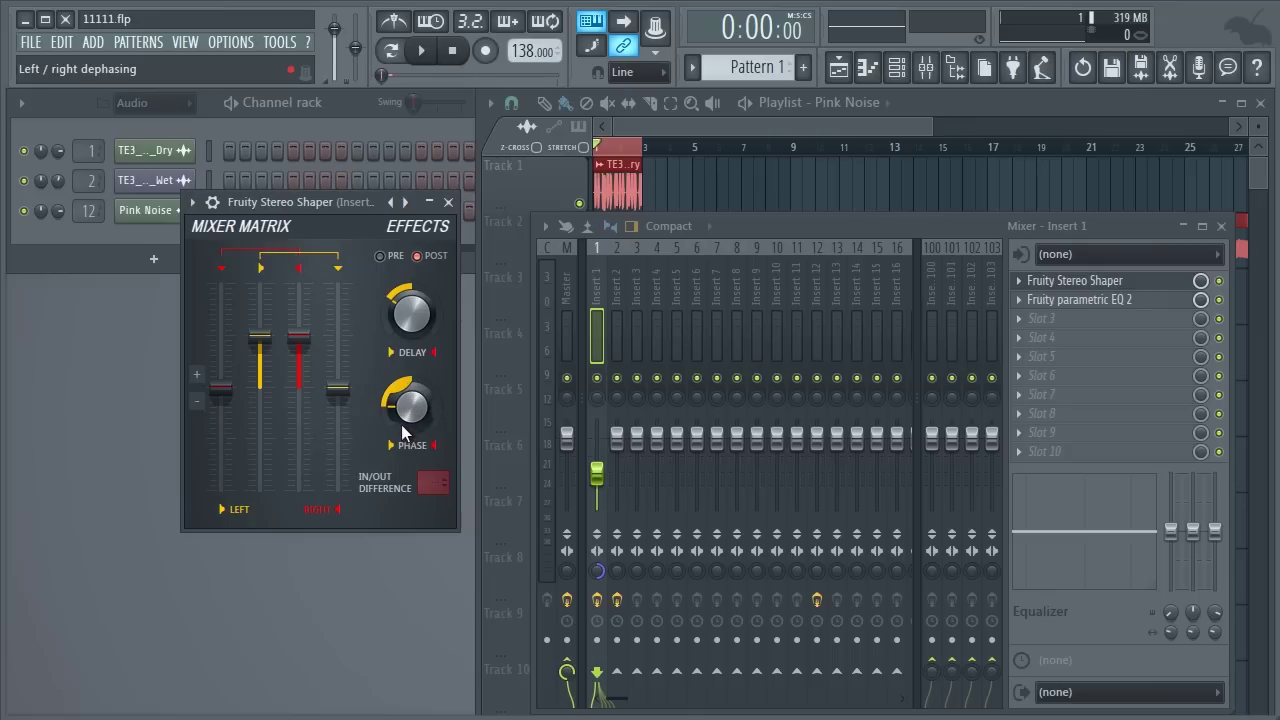
drag(406, 410, 447, 66)
key(space)
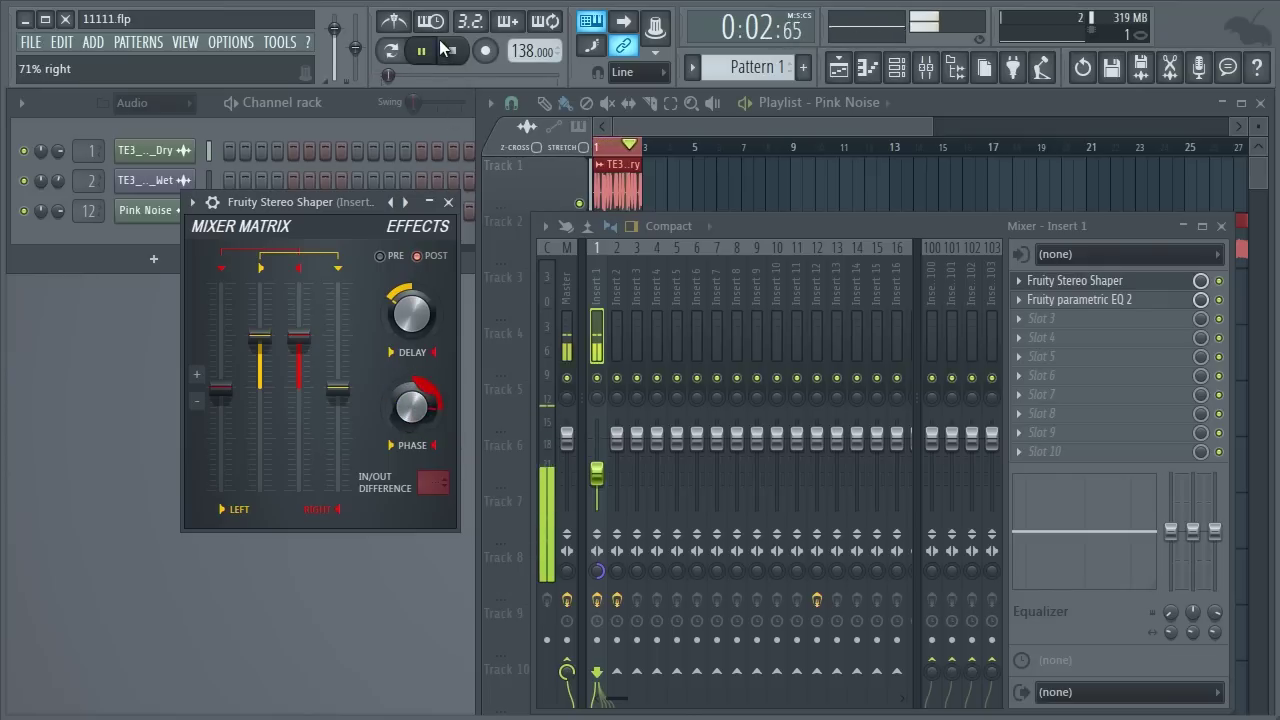
key(space)
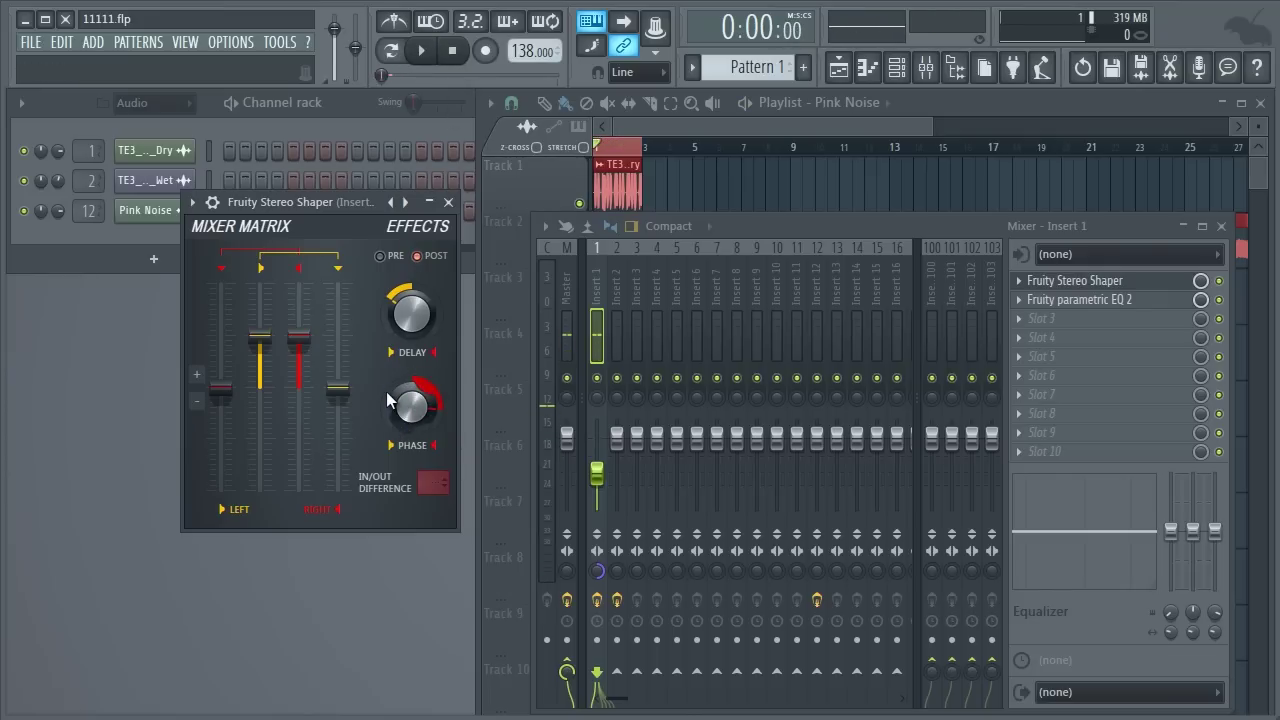
Reset Insert 1's stereo separation and play the clip with its Stereo Shaper bypassed for comparison.
right_click(600, 571)
click(621, 579)
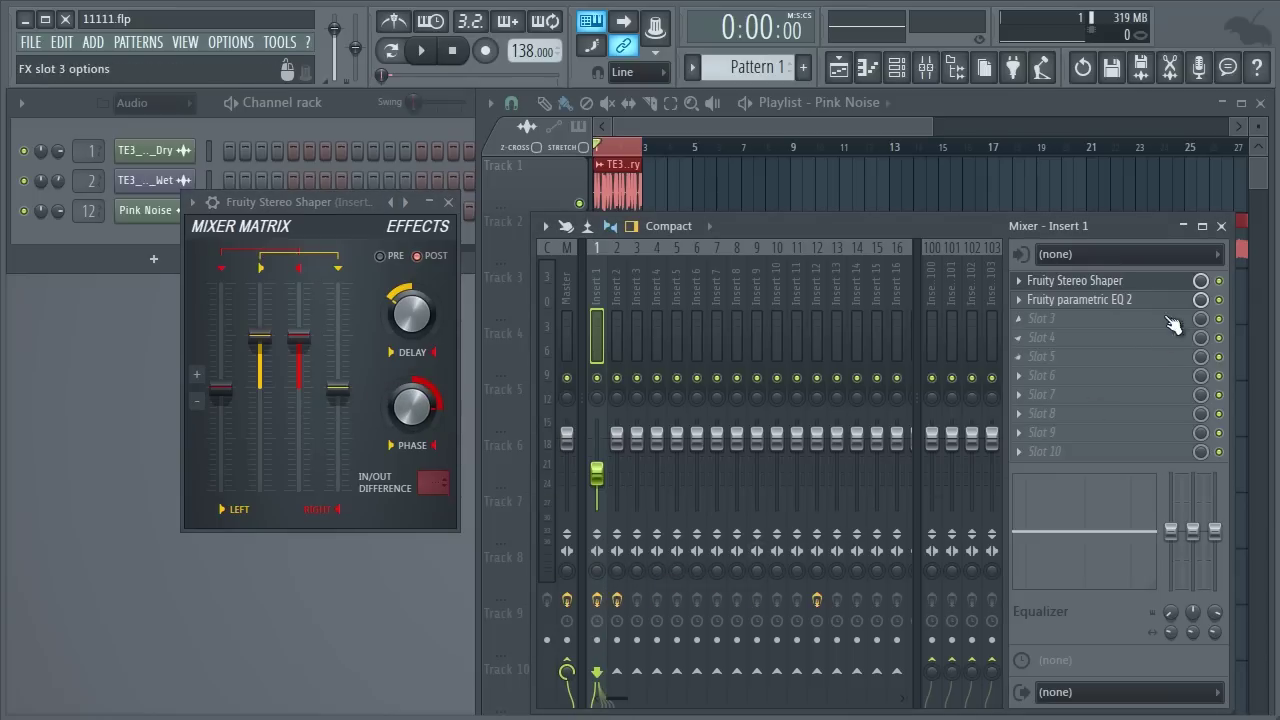
key(space)
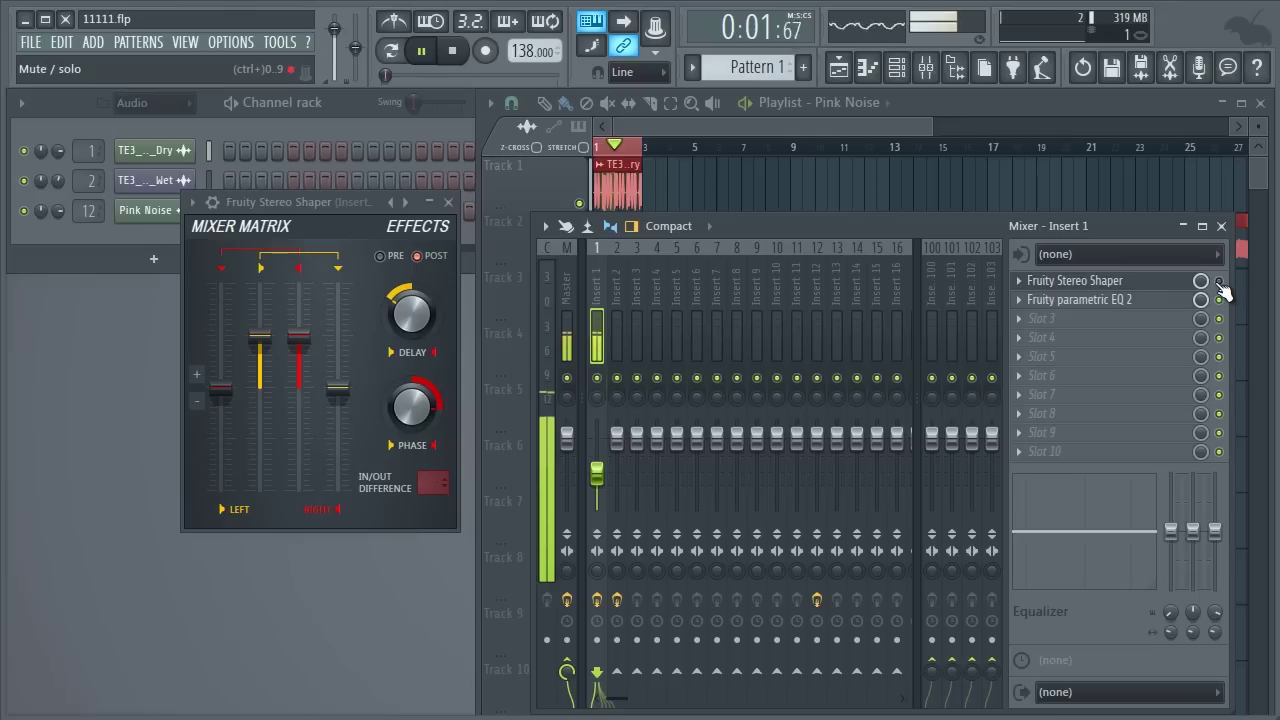
key(space)
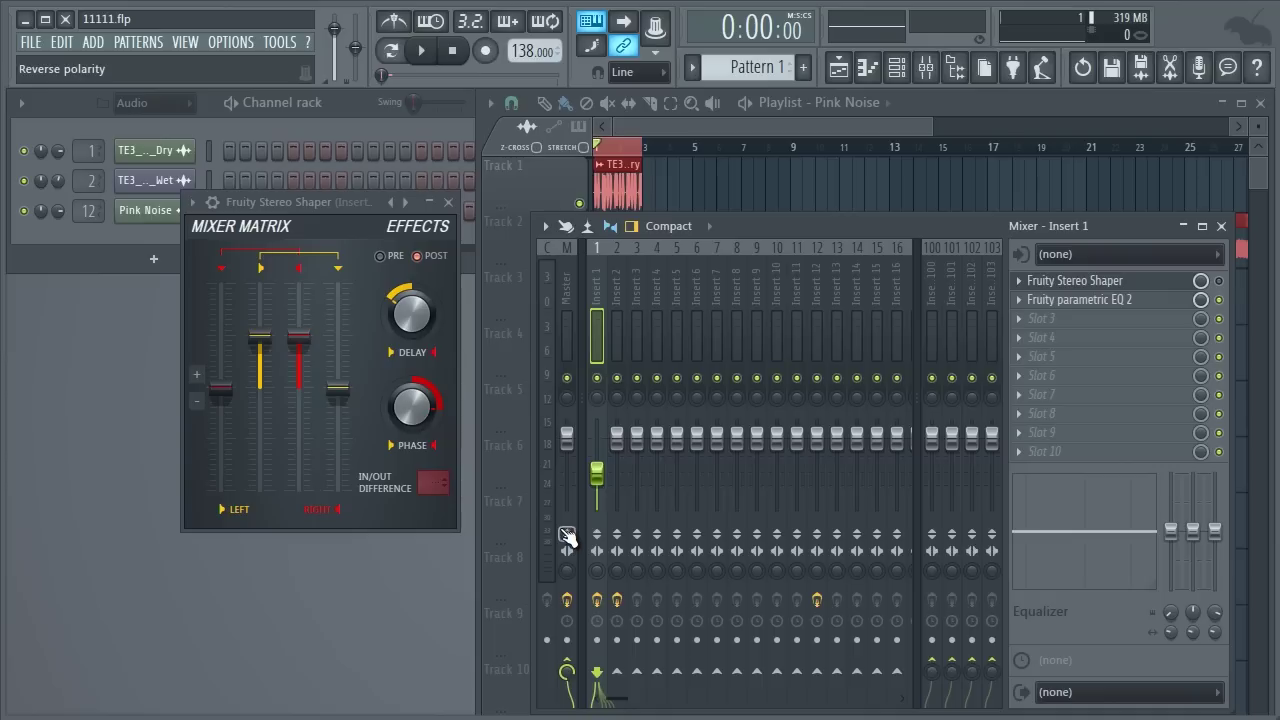
Adjust Insert 1's stereo separation during playback, reset it, turn it up again, and play the clip with Stereo Shaper active.
key(space)
drag(599, 570, 583, 163)
right_click(599, 570)
click(614, 580)
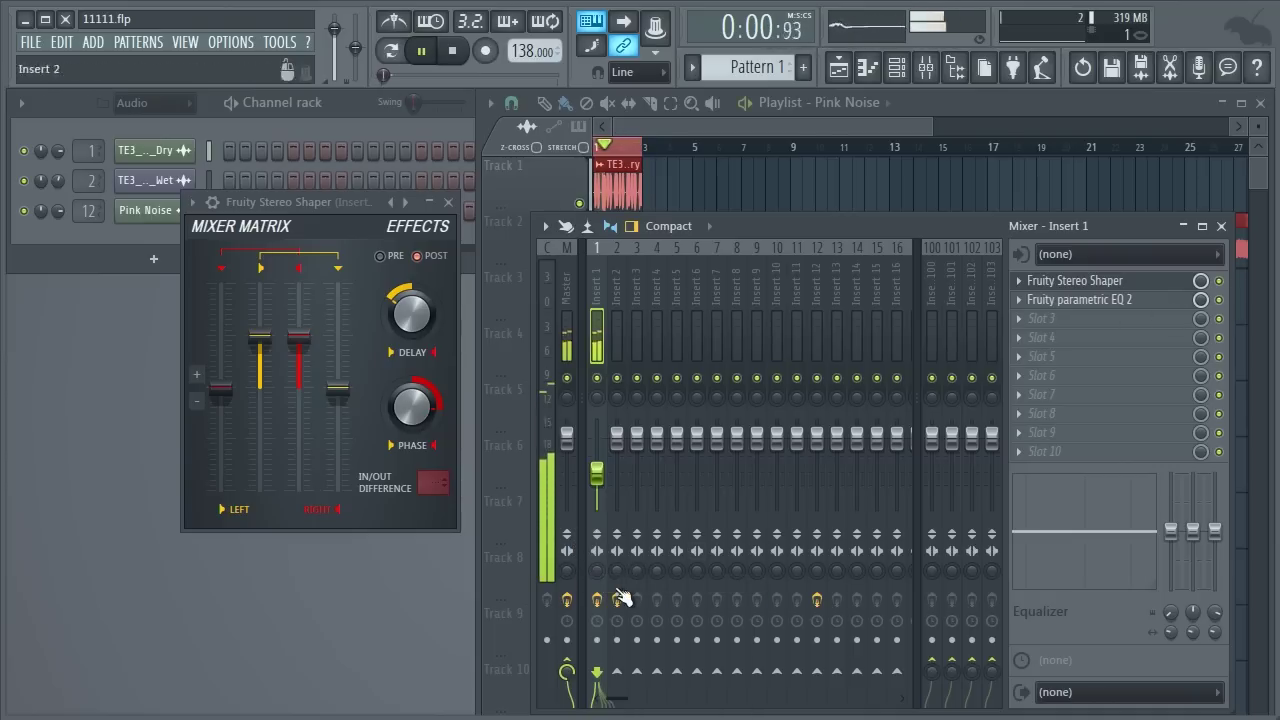
drag(599, 572, 658, 254)
key(space)
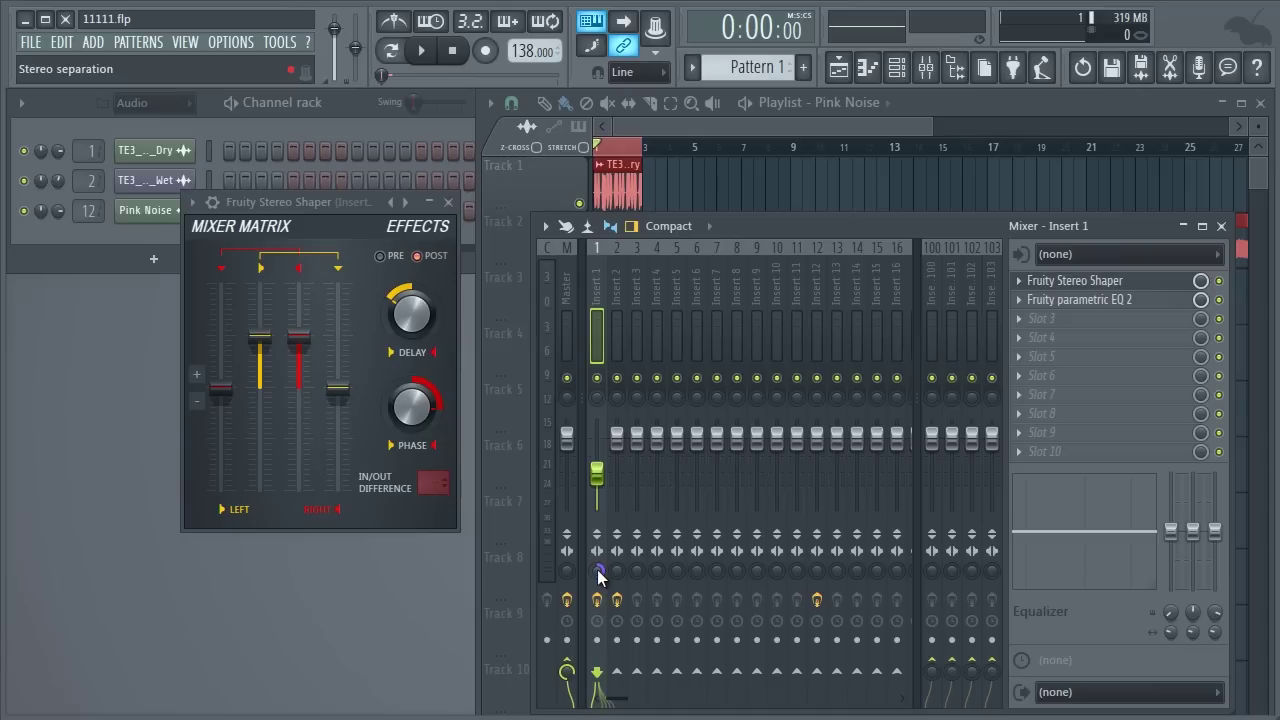
key(space)
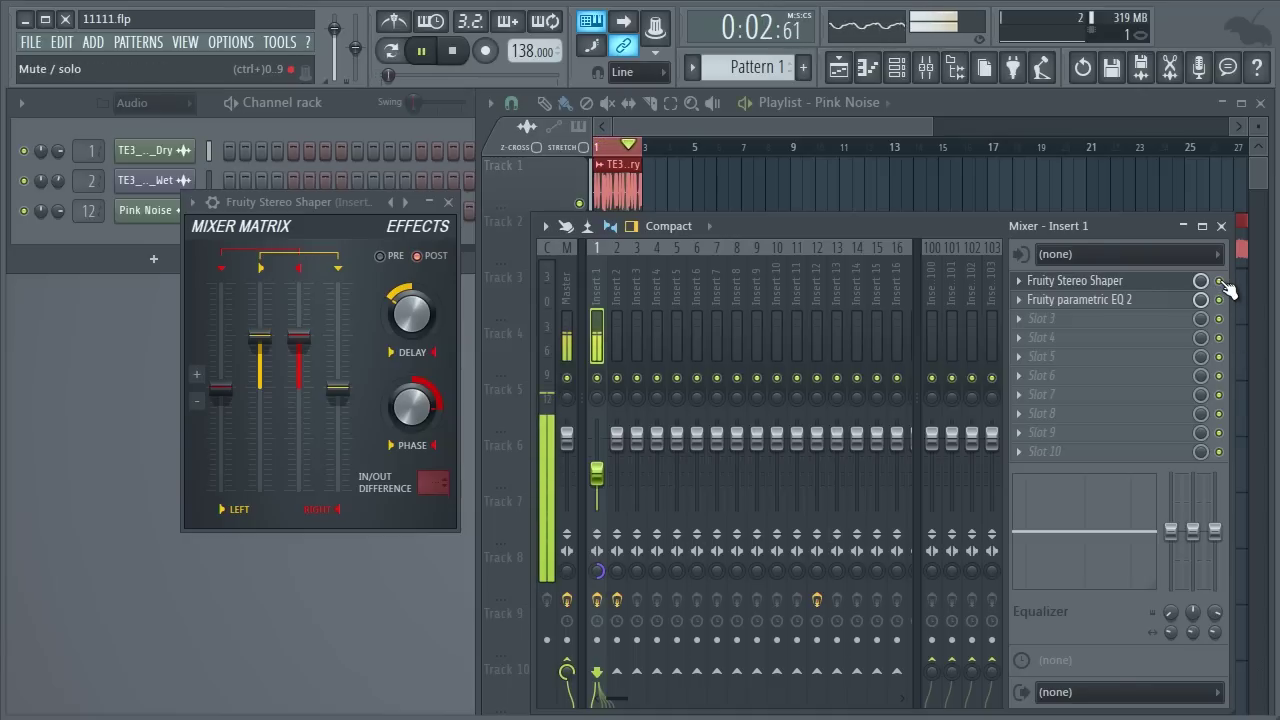
key(space)
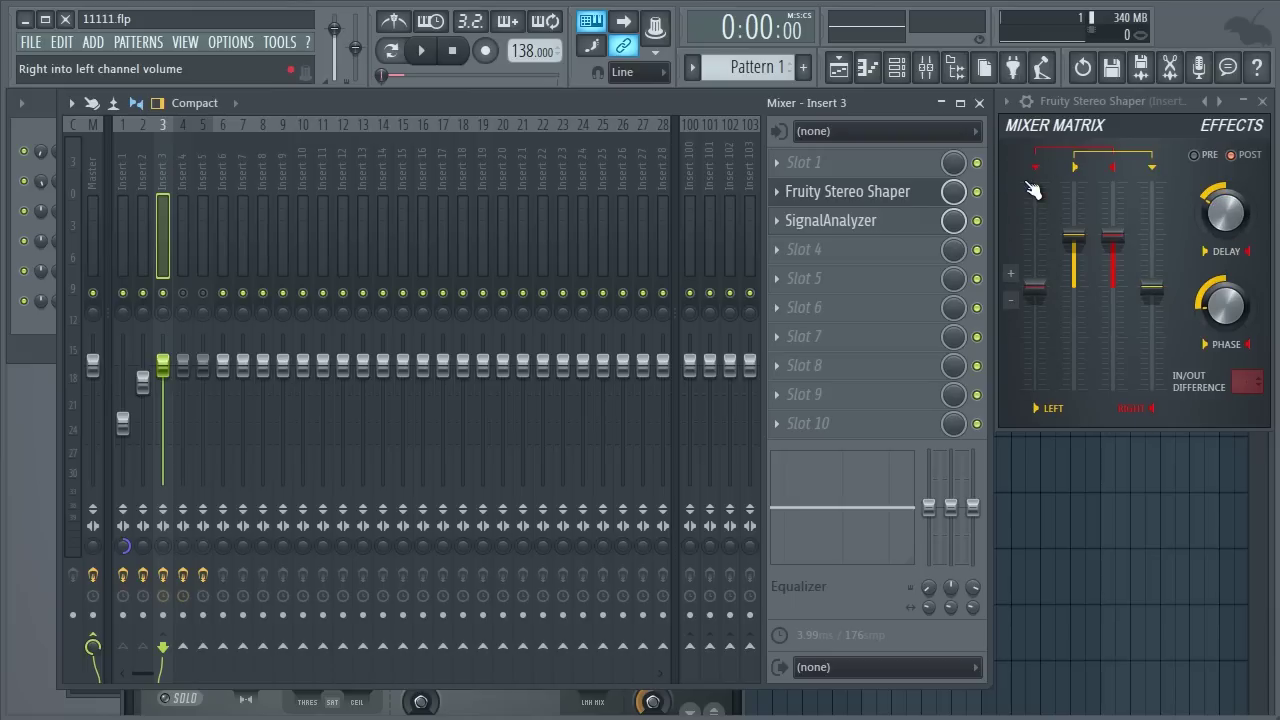
Play the clip through Insert 3's Stereo Shaper with the effects position set to POST.
key(space)
click(1231, 155)
key(space)
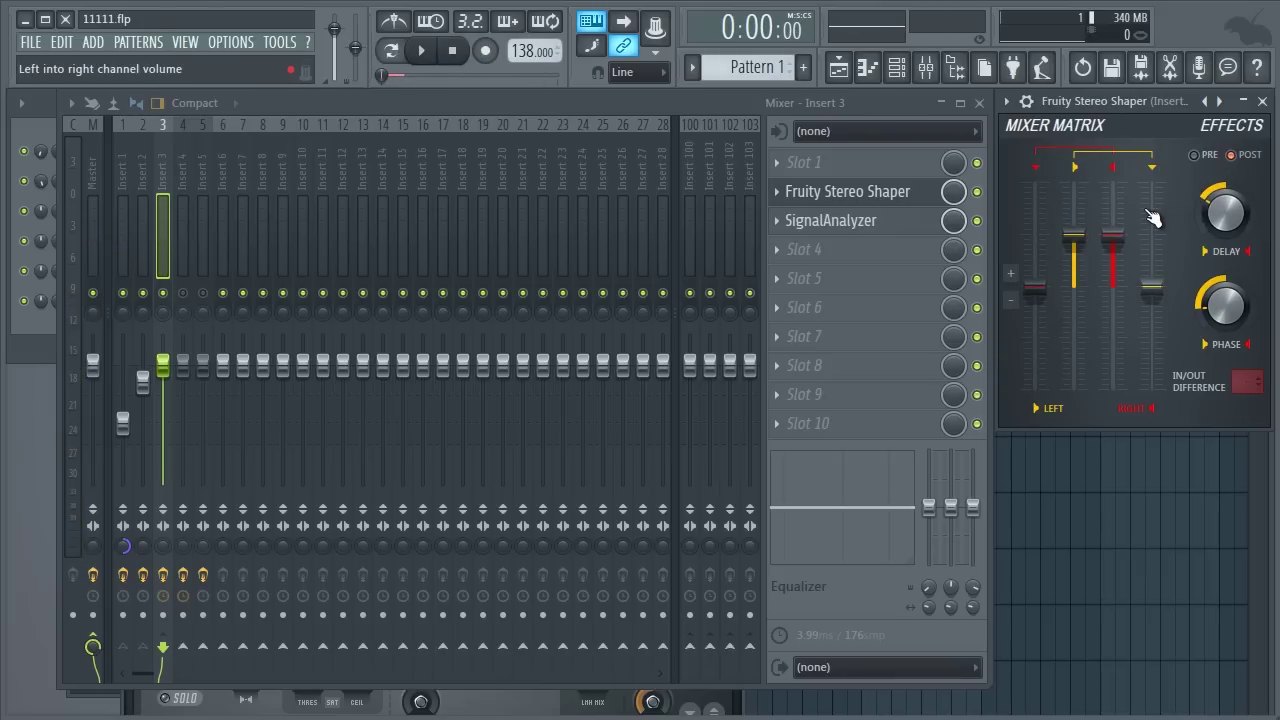
During playback, raise Insert 3's right-into-left level, invert its left-into-right level, and compare the PRE and POST effects positions.
click(421, 50)
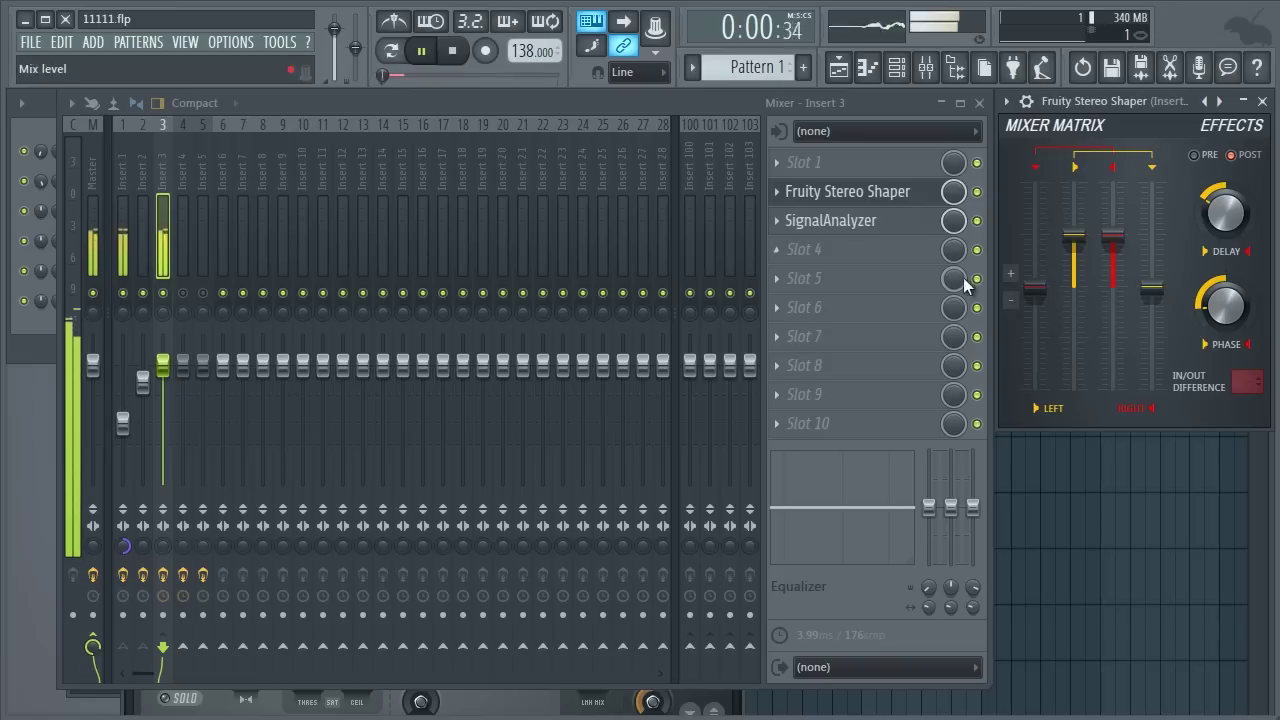
drag(1034, 280, 1055, 235)
drag(1152, 290, 1152, 320)
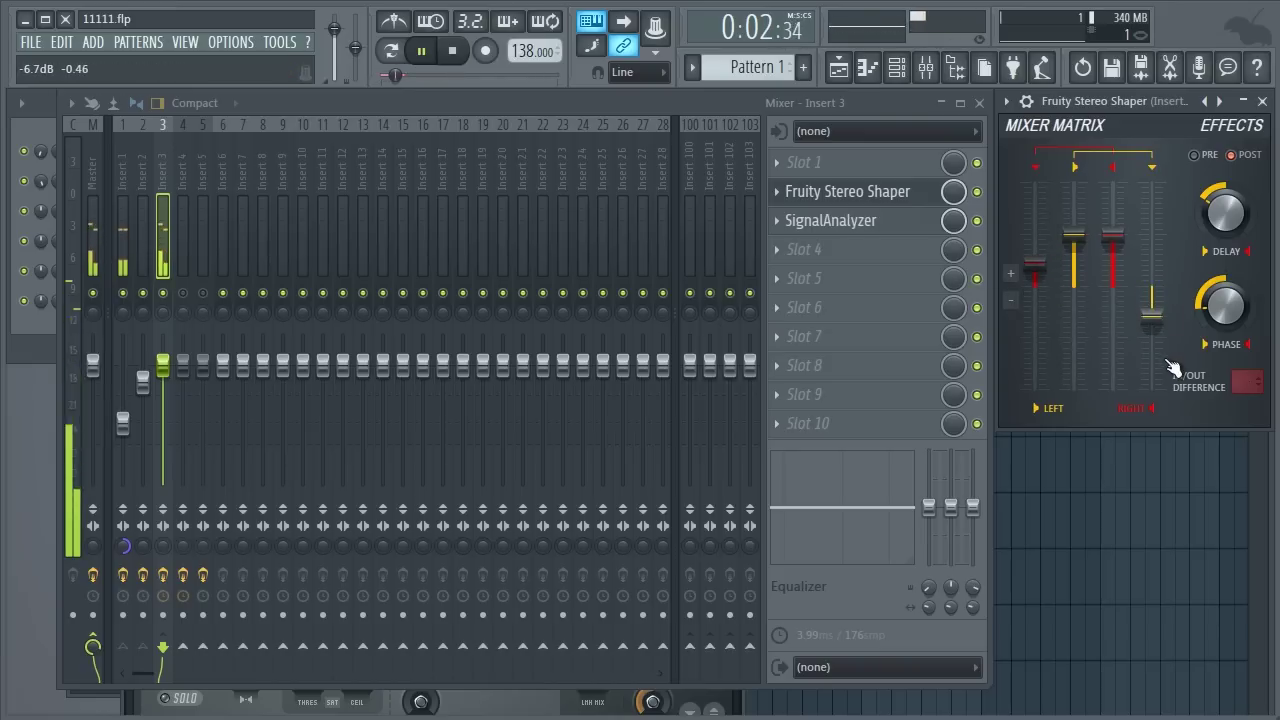
click(1209, 160)
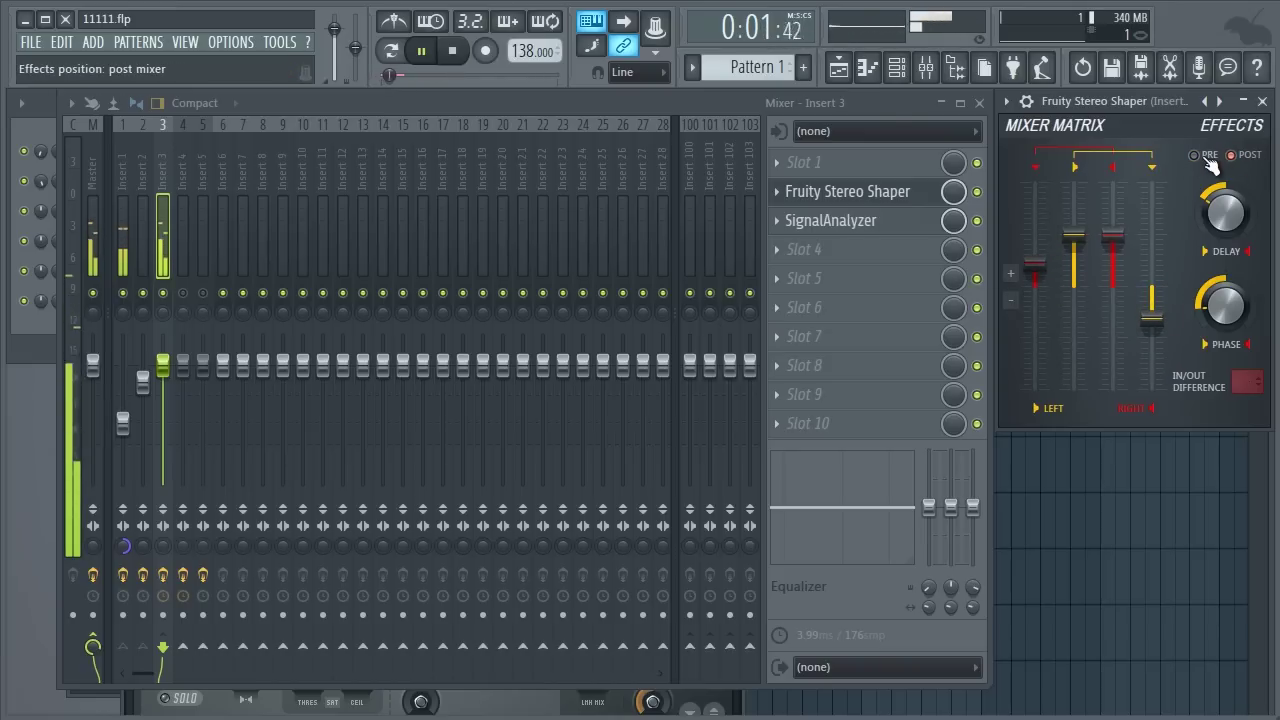
click(453, 52)
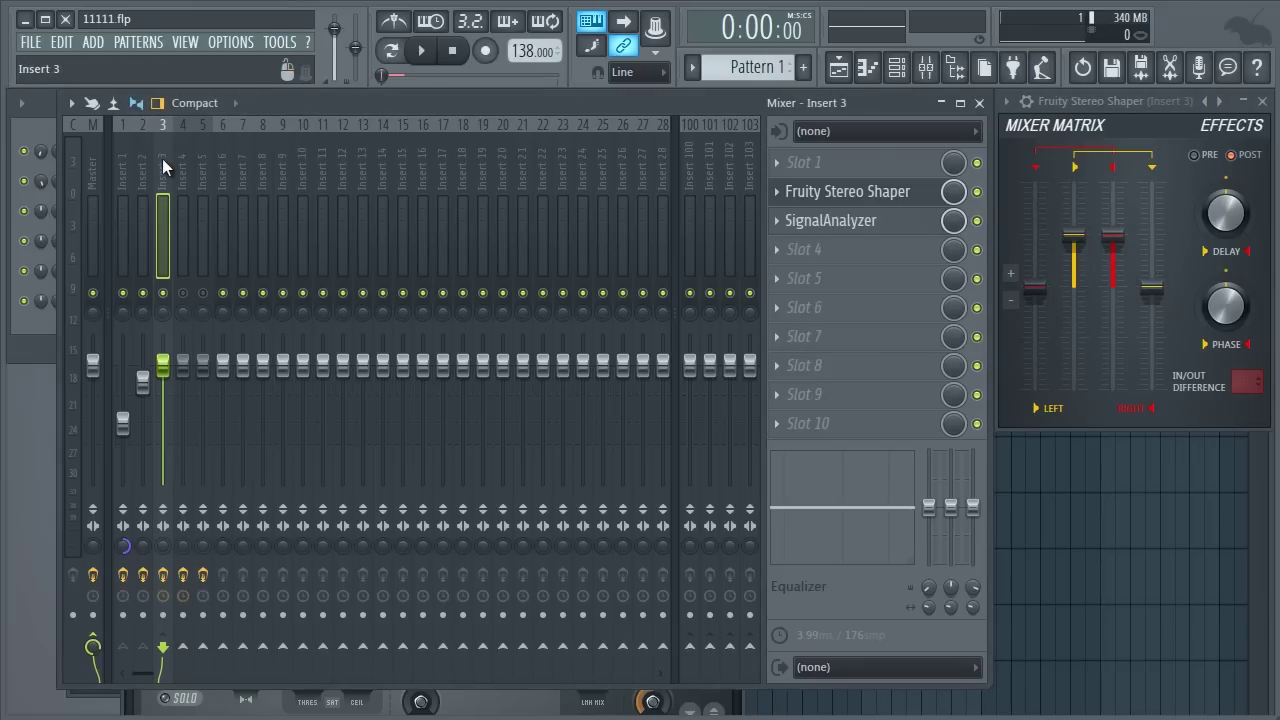
Sidechain Insert 3 to Insert 6 and send the Stereo Shaper's in/out difference to Insert 6.
mouse_move(256, 102)
mouse_down()
mouse_move(259, 89)
mouse_move(248, 104)
mouse_up()
click(224, 648)
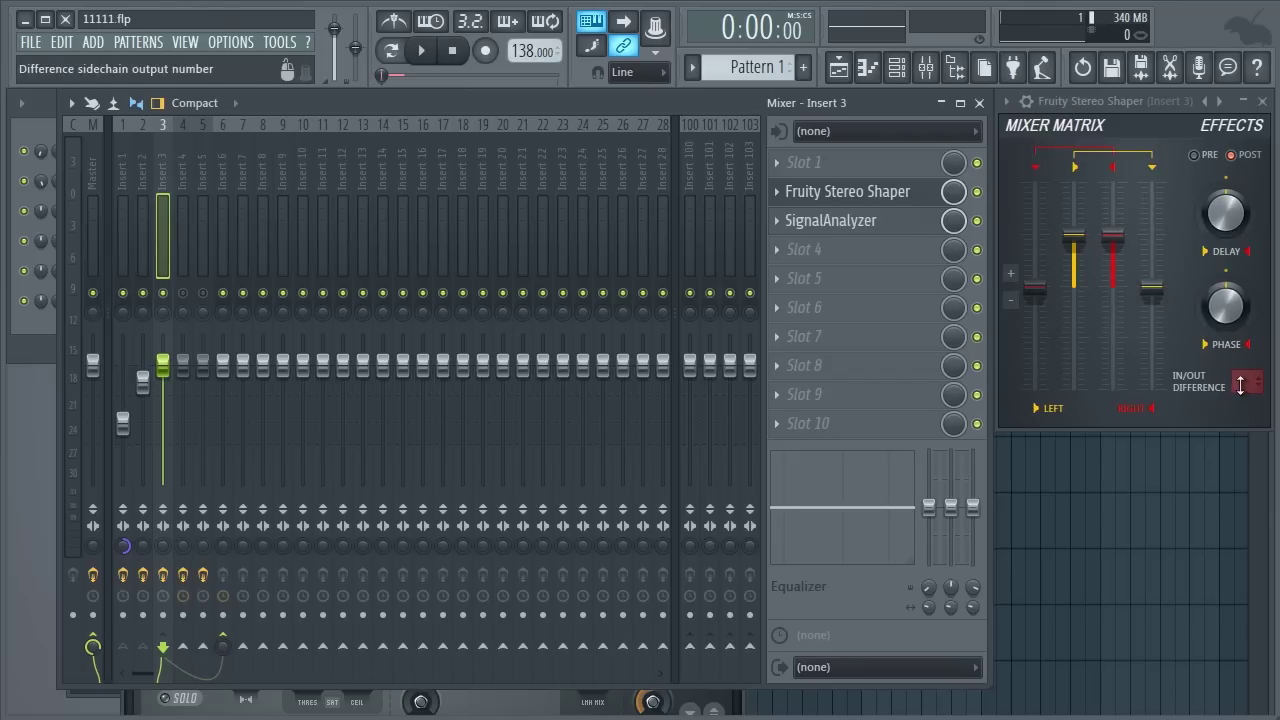
drag(1170, 107, 990, 123)
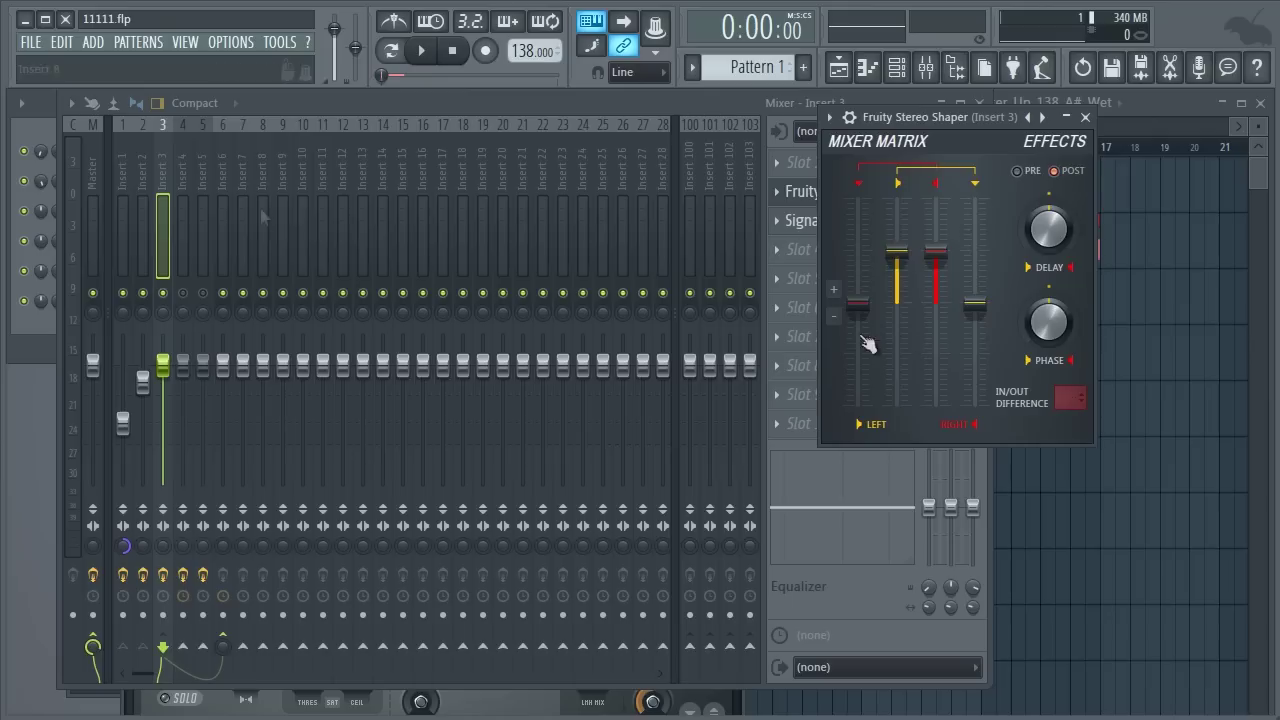
click(1063, 400)
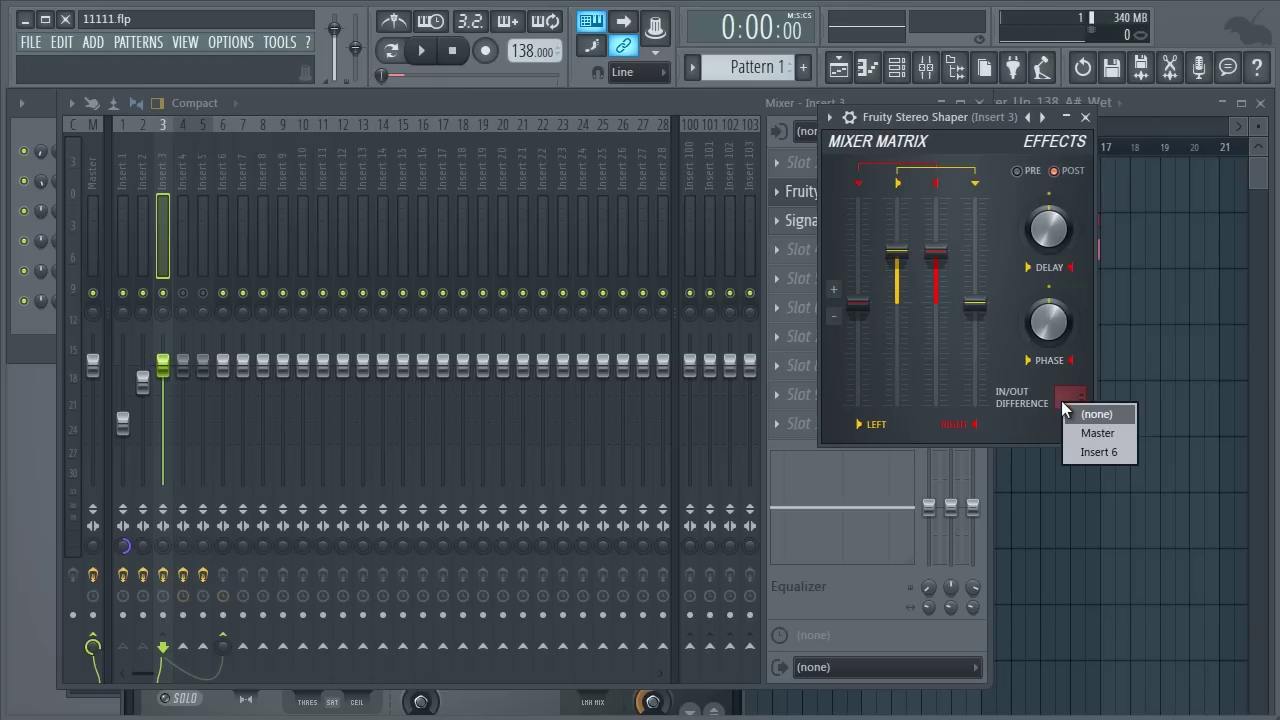
click(1091, 451)
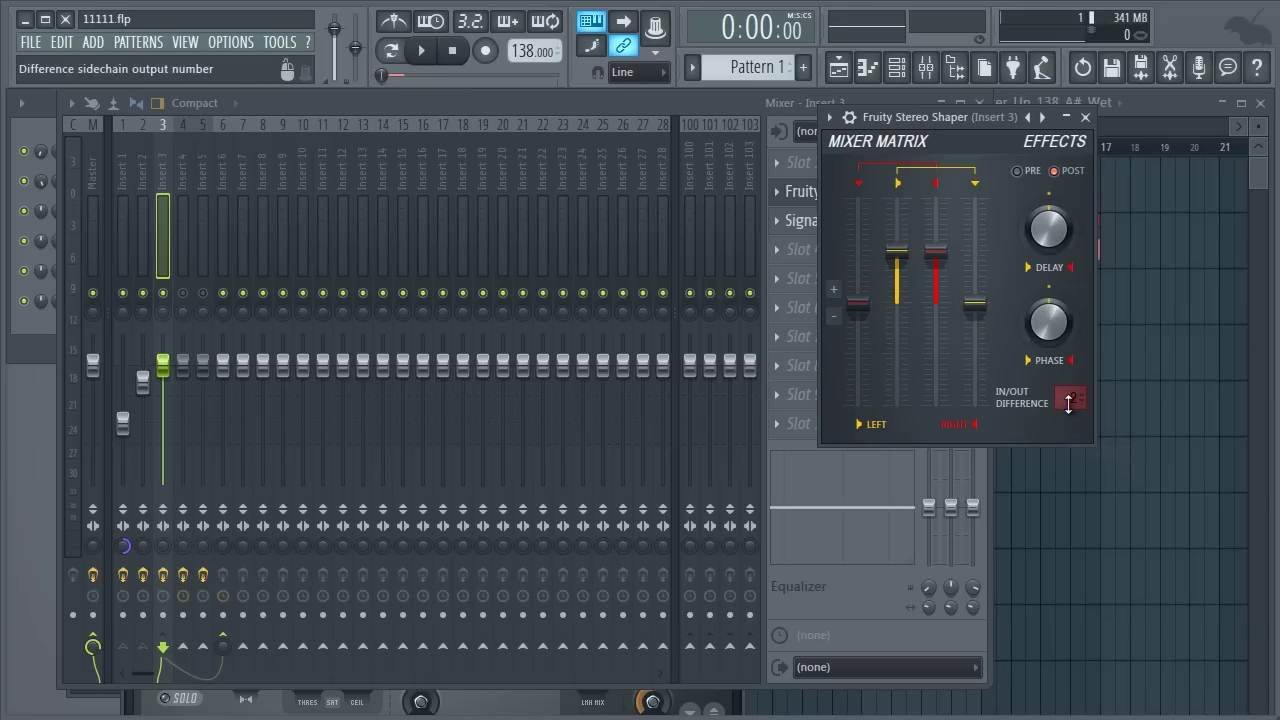
drag(975, 123, 1106, 182)
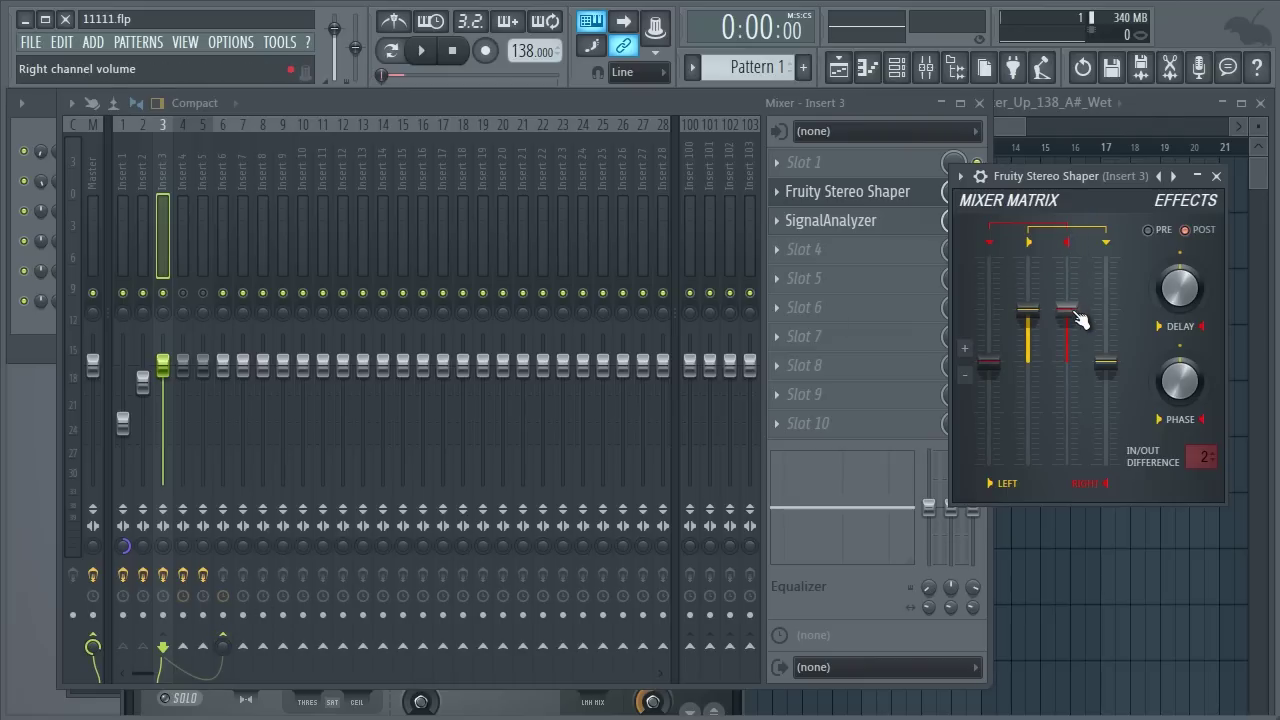
Lower the right channel volume to -INF dB in Insert 3's Stereo Shaper and play the clip to check the mixer meters.
drag(1080, 320, 1078, 337)
key(space)
drag(1072, 387, 1089, 449)
key(space)
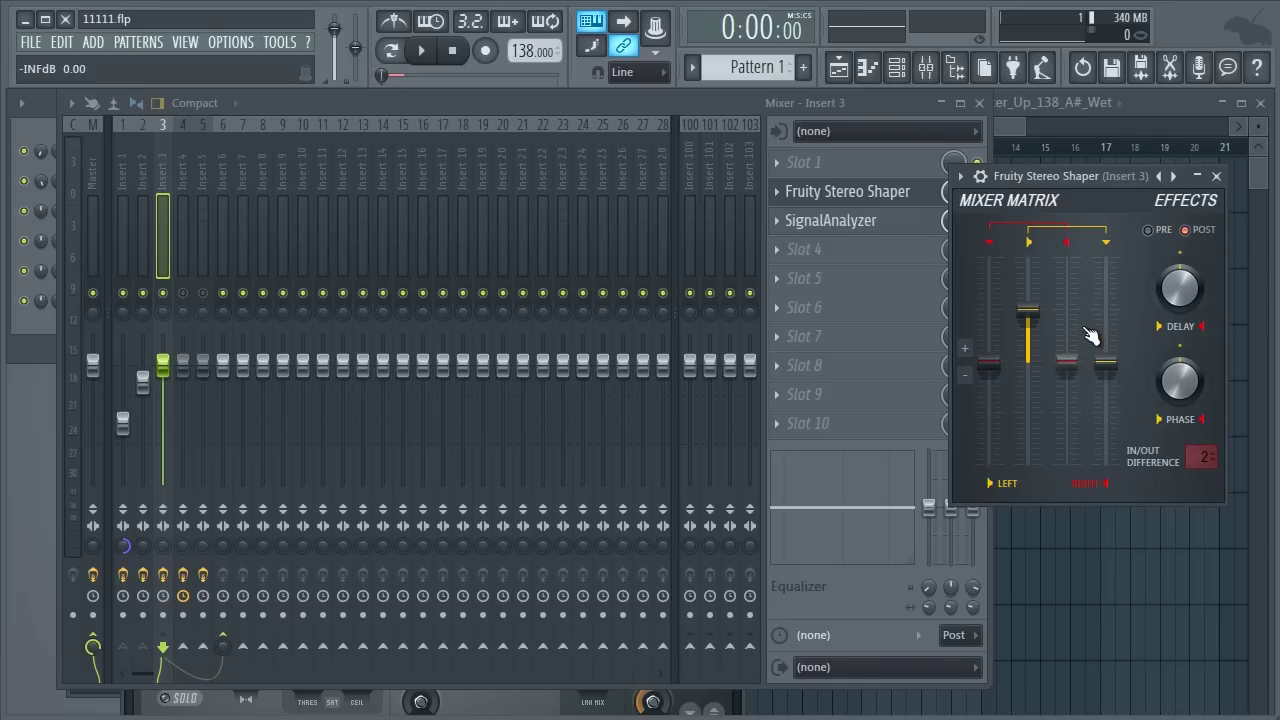
key(space)
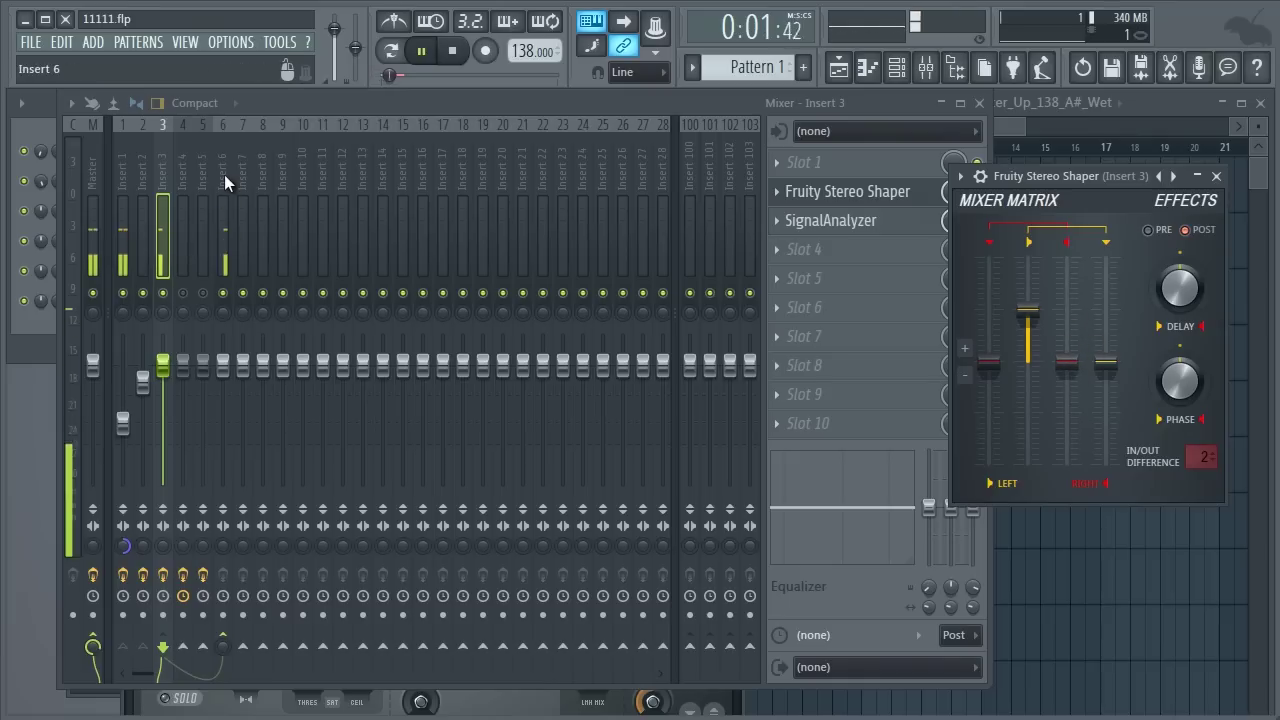
key(space)
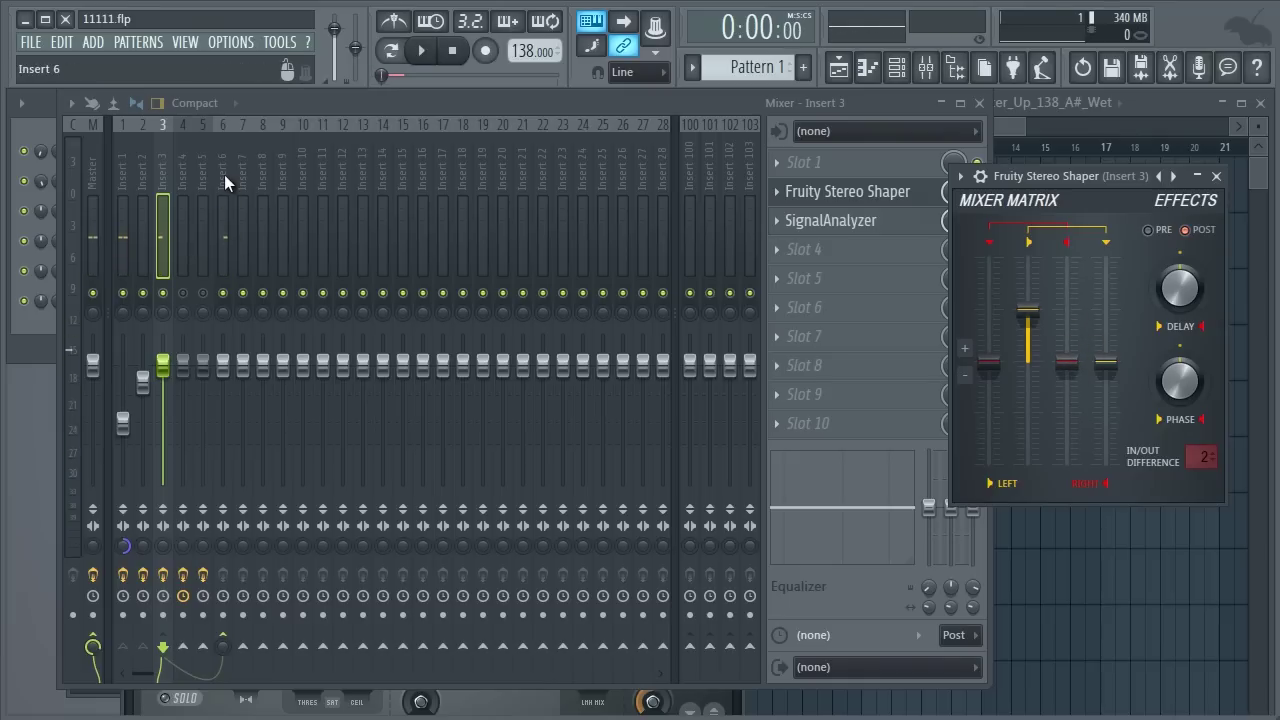
Select Insert 6 and play the clip, comparing its difference signal with Insert 3's output.
click(223, 184)
key(space)
key(space)
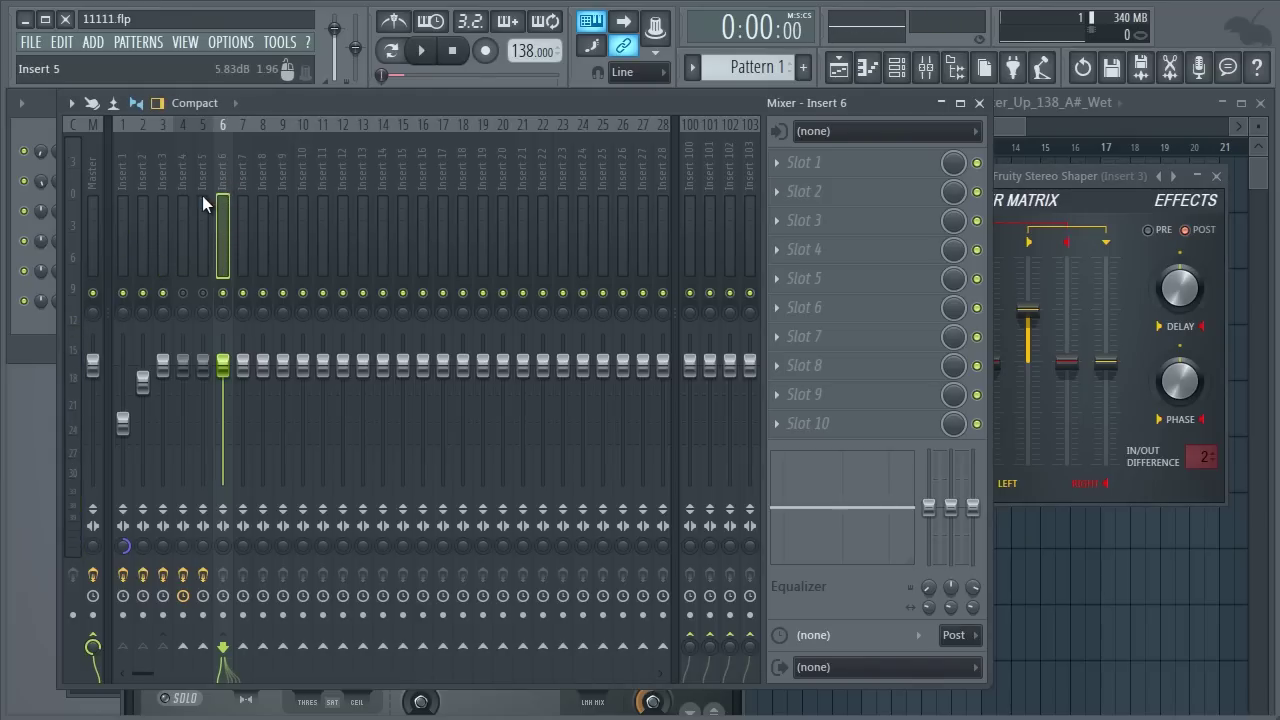
key(space)
key(space)
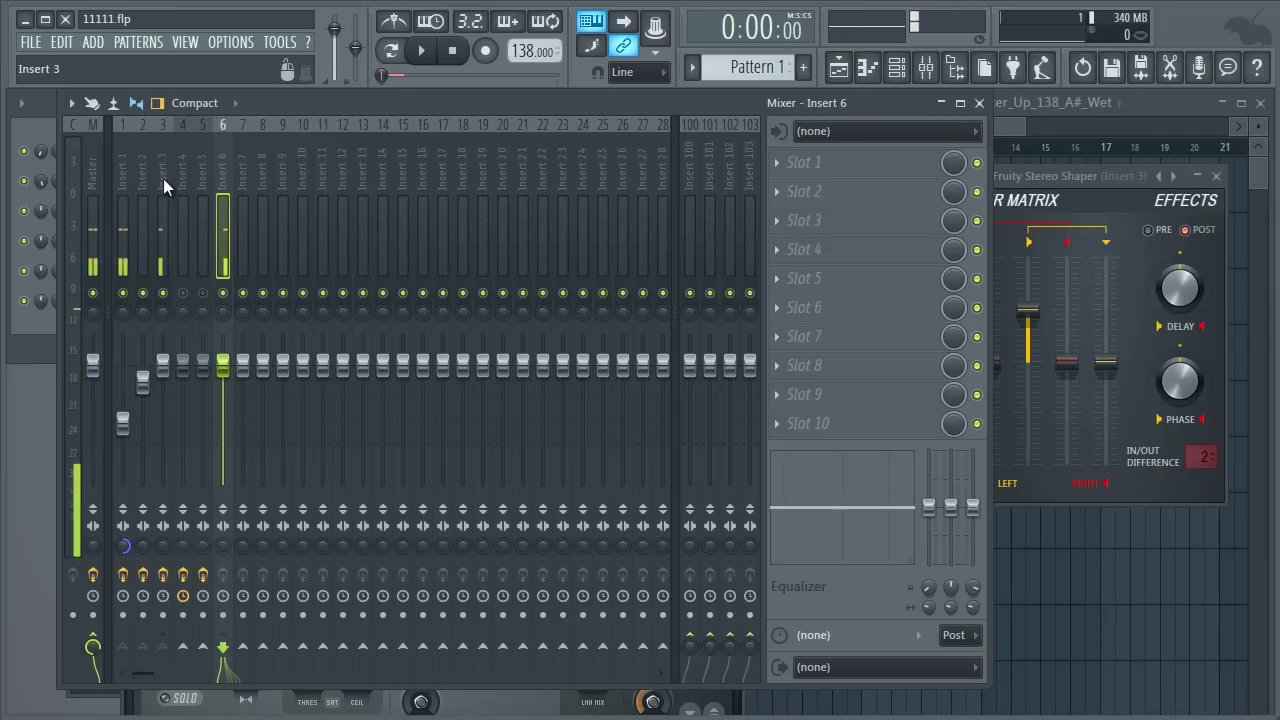
Load Fruity Parametric EQ 2 in slot 5 of Insert 3 and play the clip.
click(163, 178)
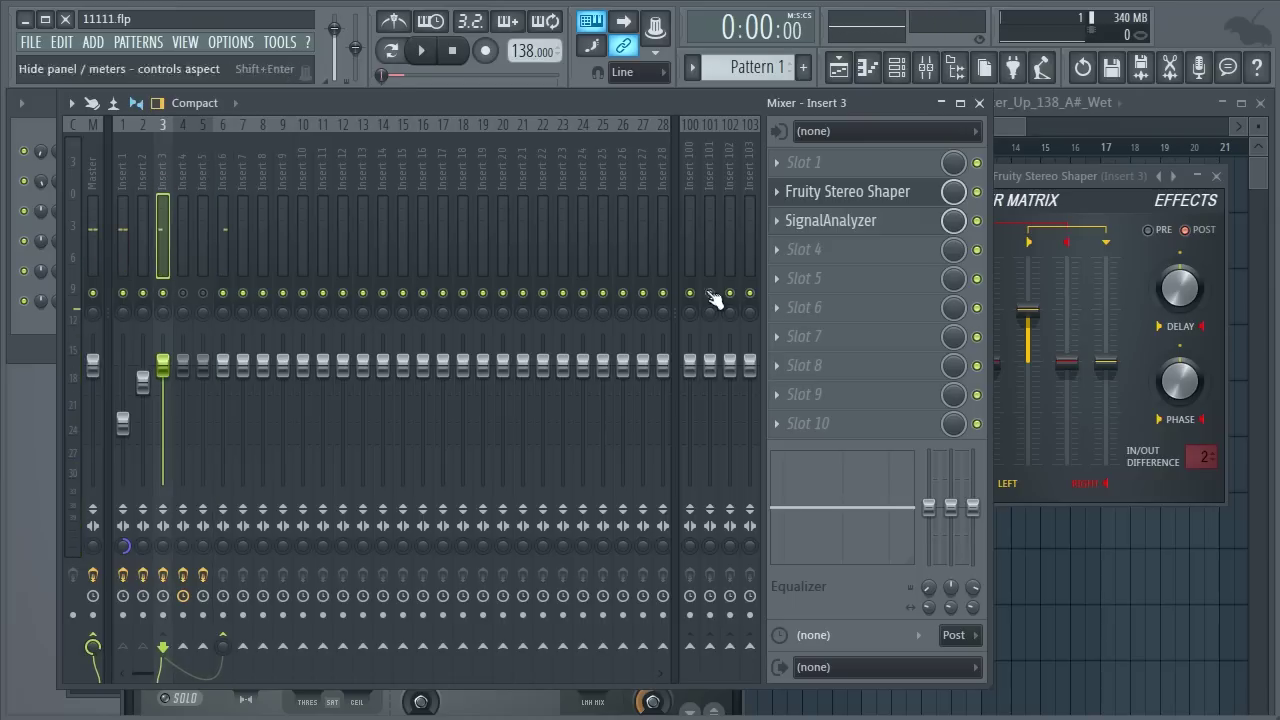
click(813, 280)
click(1075, 555)
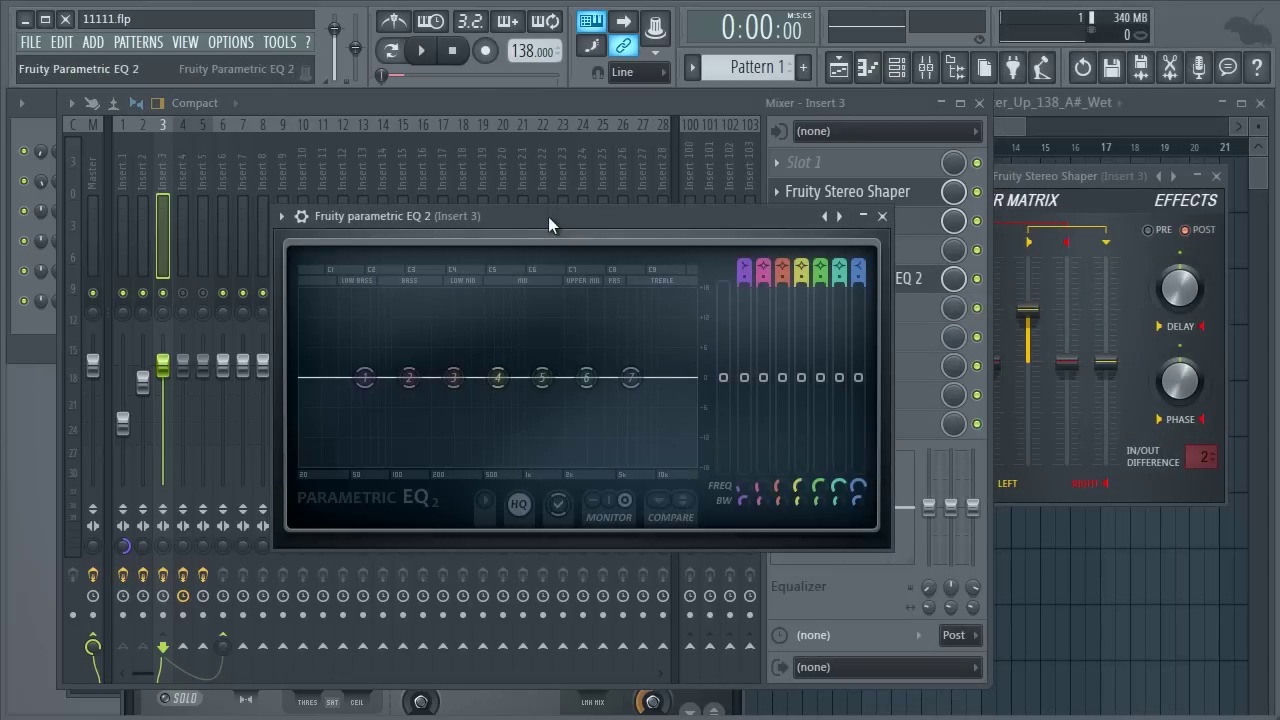
key(space)
key(space)
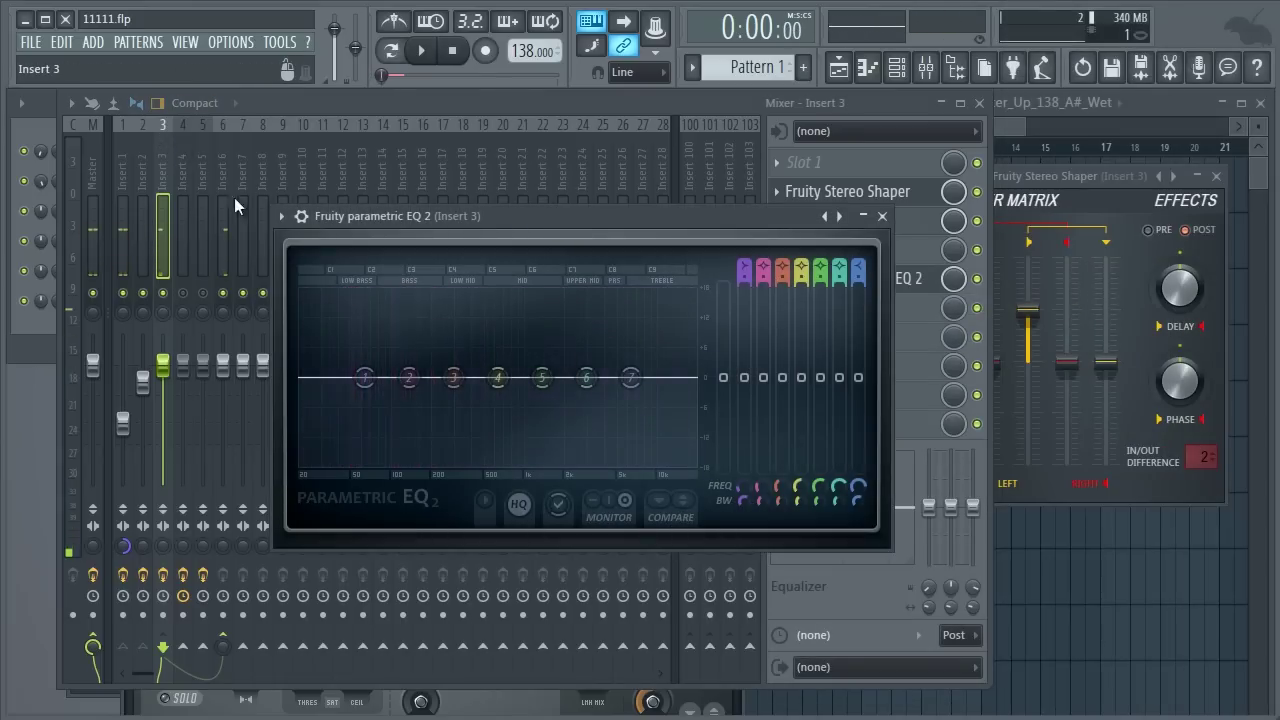
Make band 7 of Insert 3's EQ a low-pass filter and lower its frequency to between 200 and 500 Hz during playback.
right_click(630, 377)
mouse_move(662, 430)
click(736, 449)
key(space)
drag(631, 377, 428, 380)
key(space)
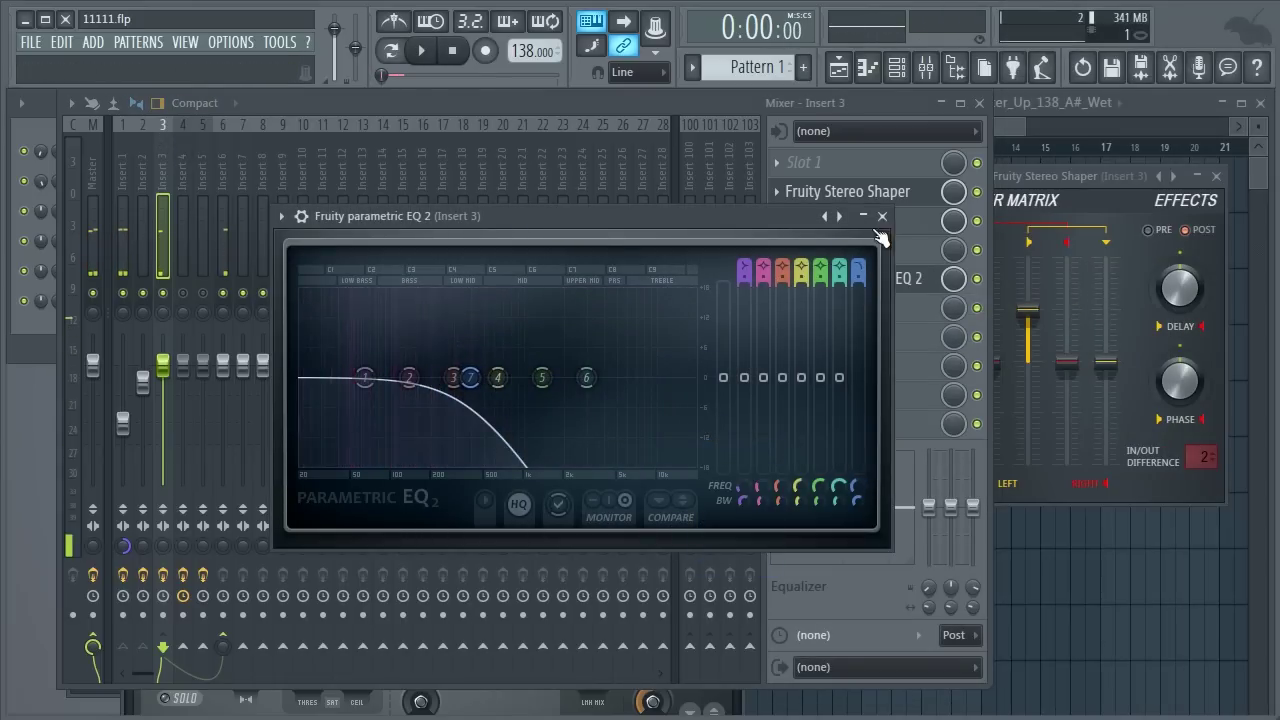
Close Insert 3's EQ and load Fruity Parametric EQ 2 in slot 4 of Insert 6.
click(882, 217)
click(225, 195)
click(867, 249)
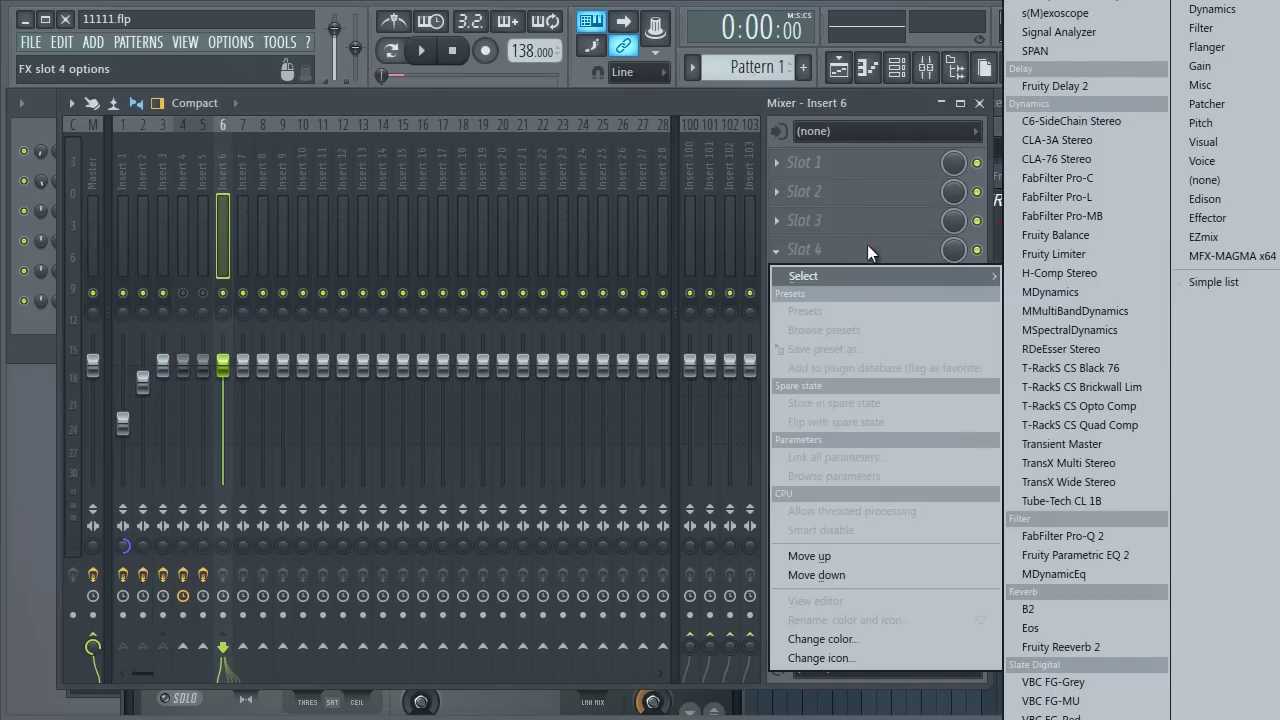
click(1069, 552)
Make band 1 of Insert 6's EQ a high-pass filter, raise its frequency during playback, and close the EQ.
right_click(136, 380)
mouse_move(156, 422)
click(243, 490)
key(space)
drag(133, 403, 262, 404)
key(space)
click(653, 218)
Disable the EQs on Inserts 6 and 3 and raise the Stereo Shaper's right channel volume level with the left.
click(977, 249)
click(159, 188)
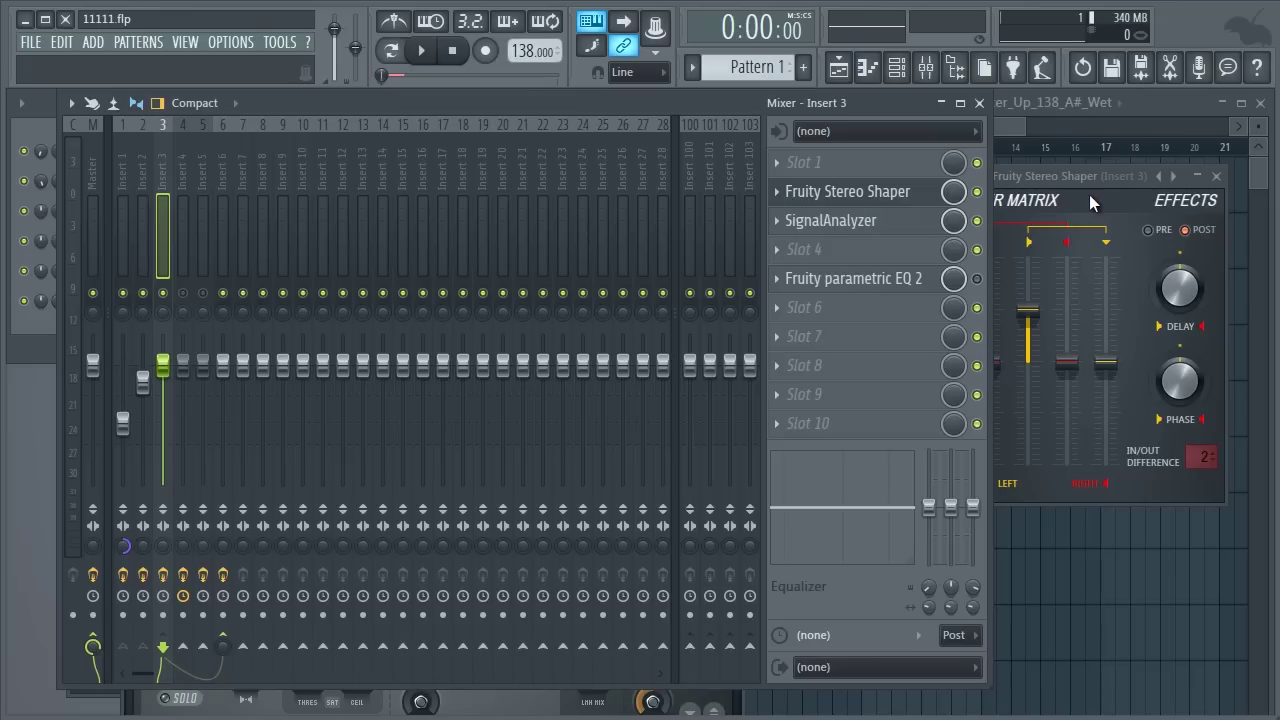
mouse_move(1070, 380)
mouse_down()
mouse_move(1073, 366)
mouse_move(1083, 376)
mouse_up()
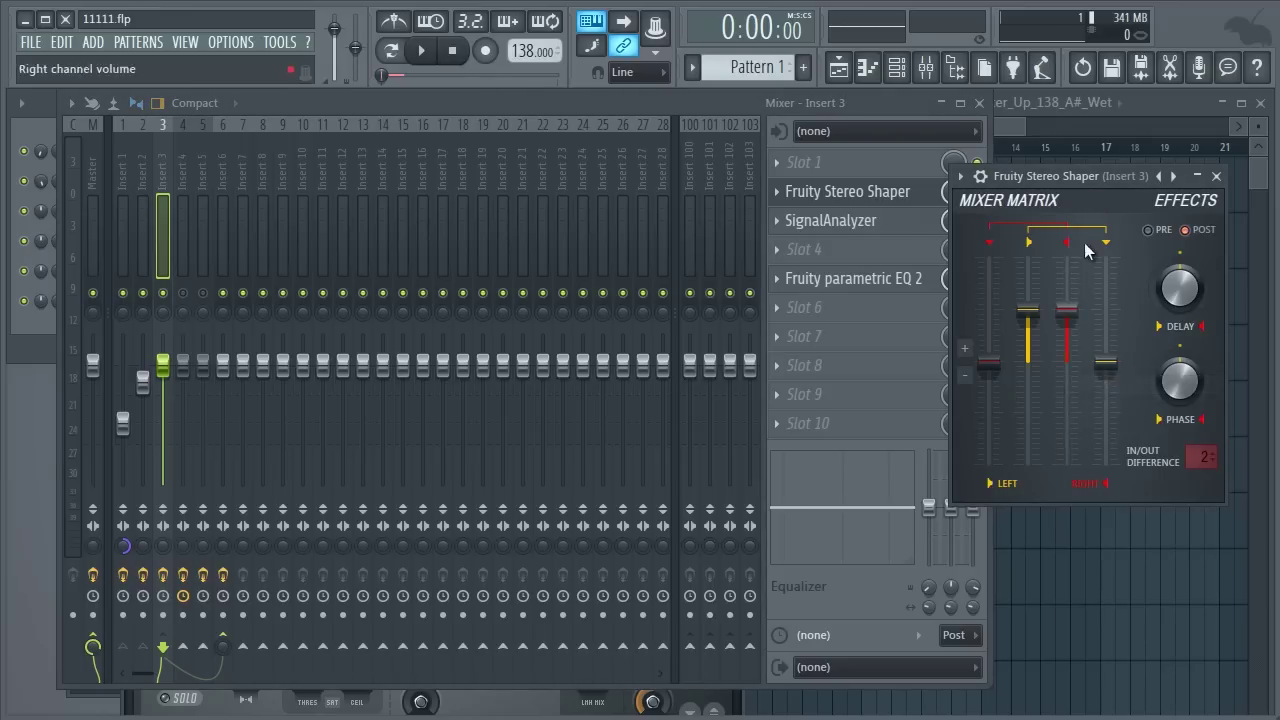
Load the "aSide - Mid splitter" mixing preset in Insert 3's Stereo Shaper.
drag(1053, 182, 923, 200)
right_click(1040, 199)
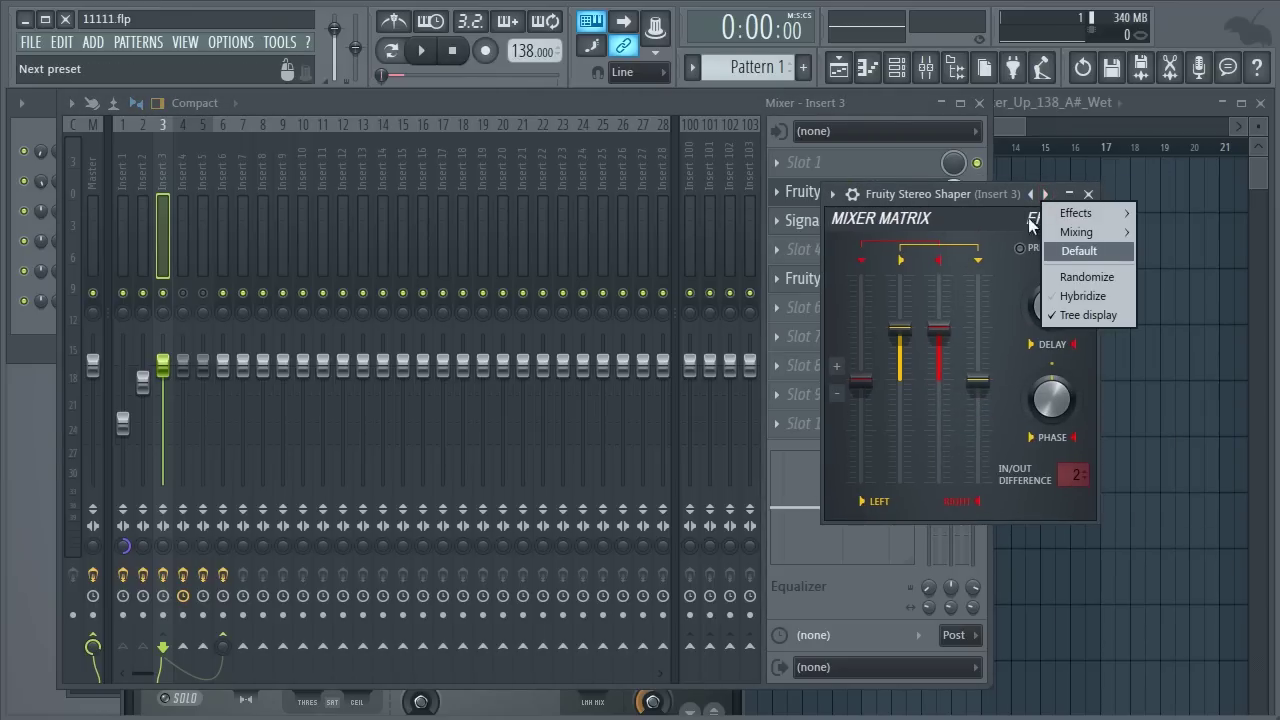
mouse_move(1053, 228)
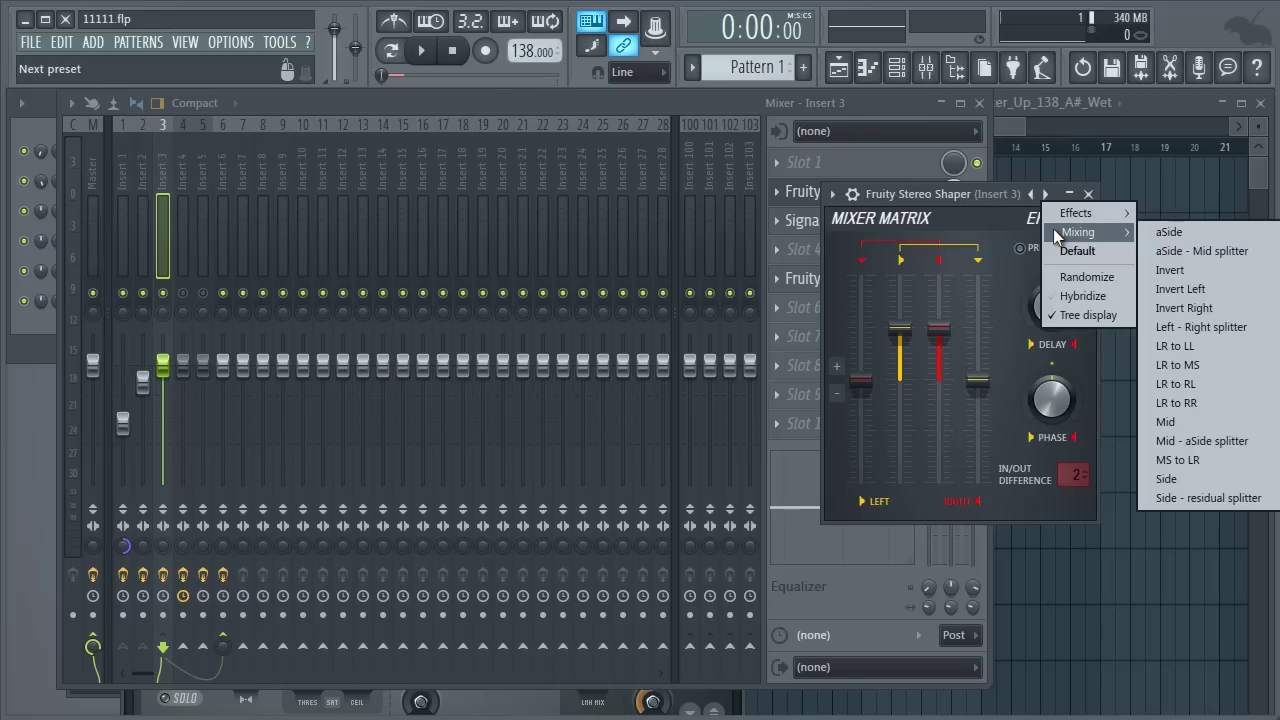
click(1214, 251)
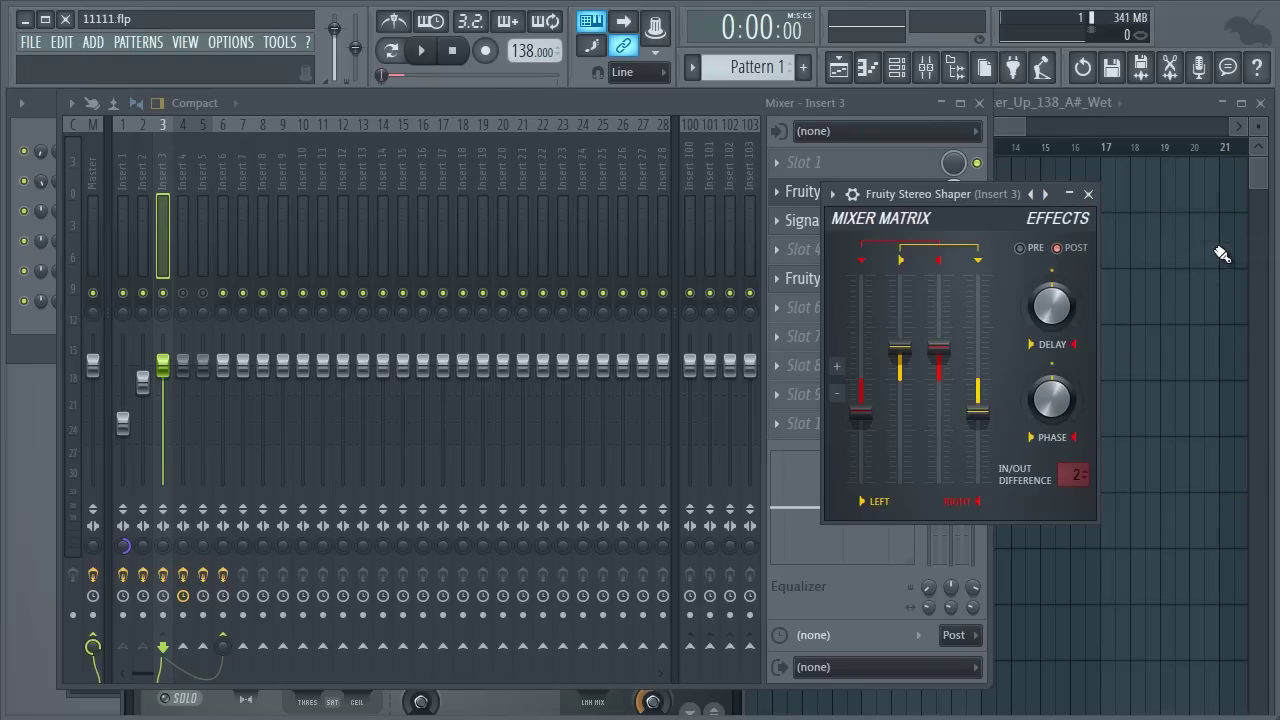
Close Insert 3's Stereo Shaper and play back the split signal briefly.
click(1088, 194)
key(space)
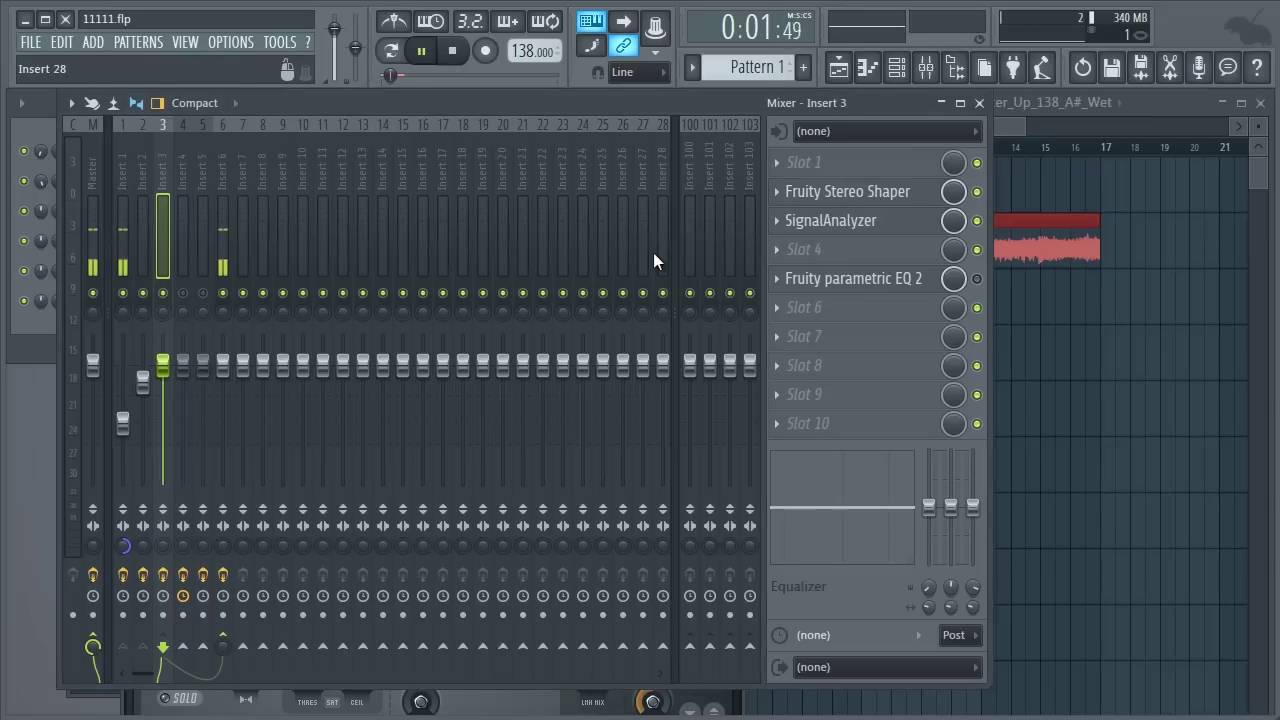
key(space)
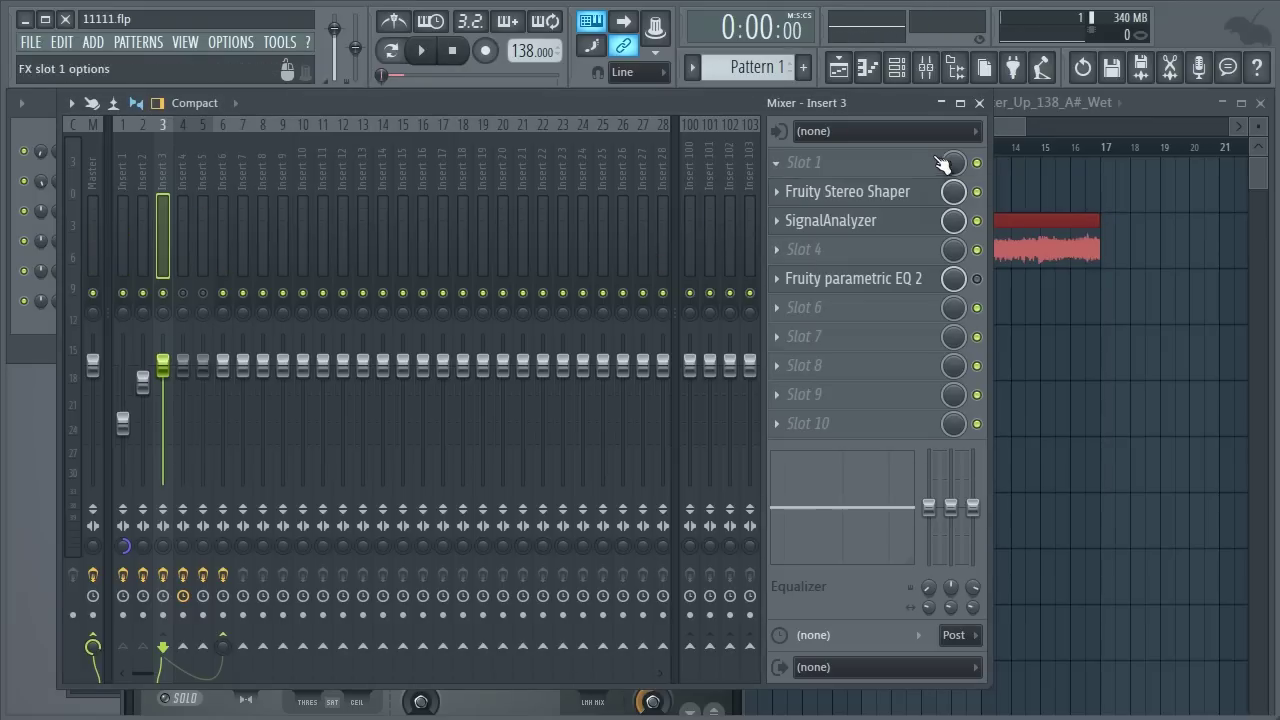
Mute Track 1, enable Track 2 in the playlist, and play it briefly.
click(1008, 122)
click(609, 203)
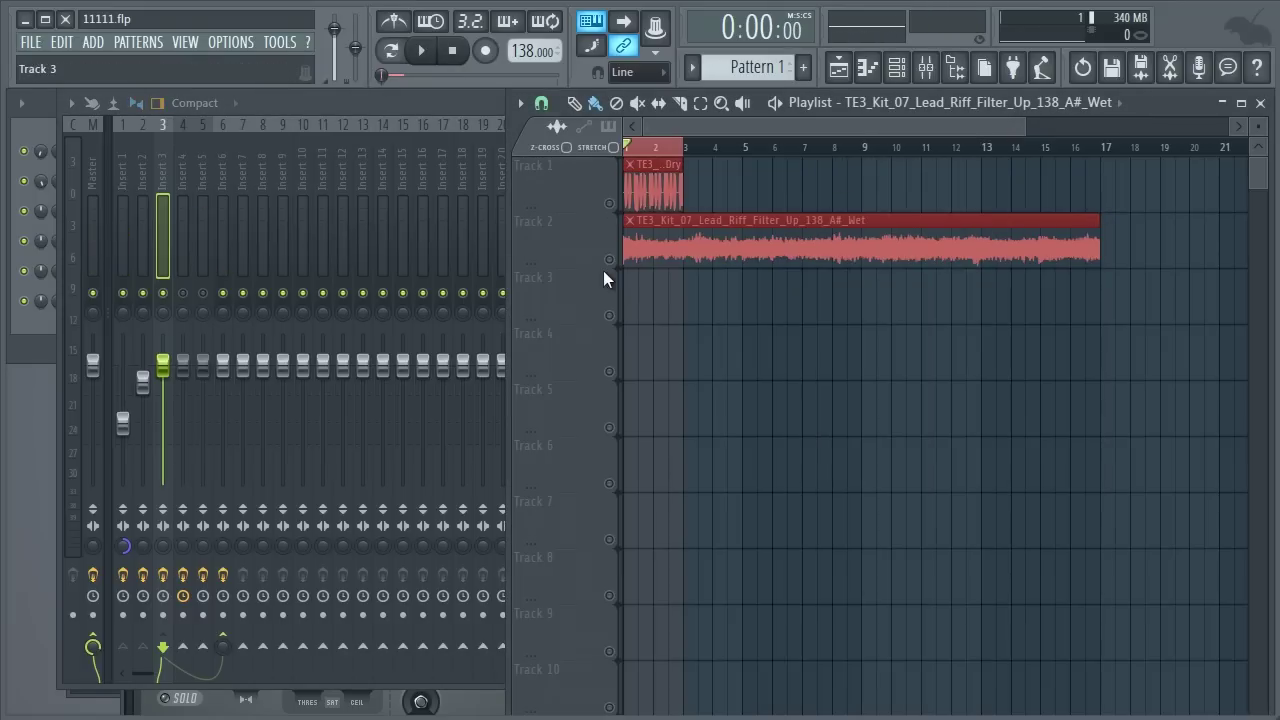
click(609, 259)
key(space)
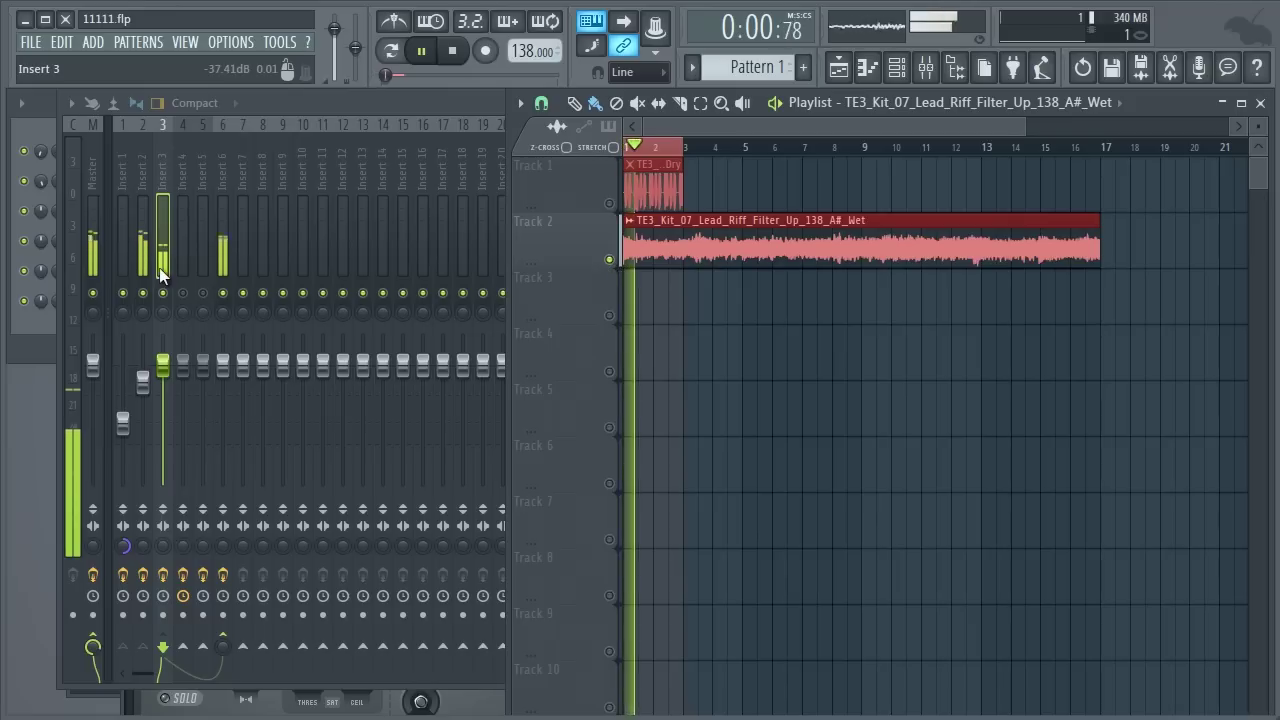
key(space)
Play the loop with Insert 6 muted to hear Insert 3, and again with only Insert 3 muted to hear Insert 6.
click(161, 184)
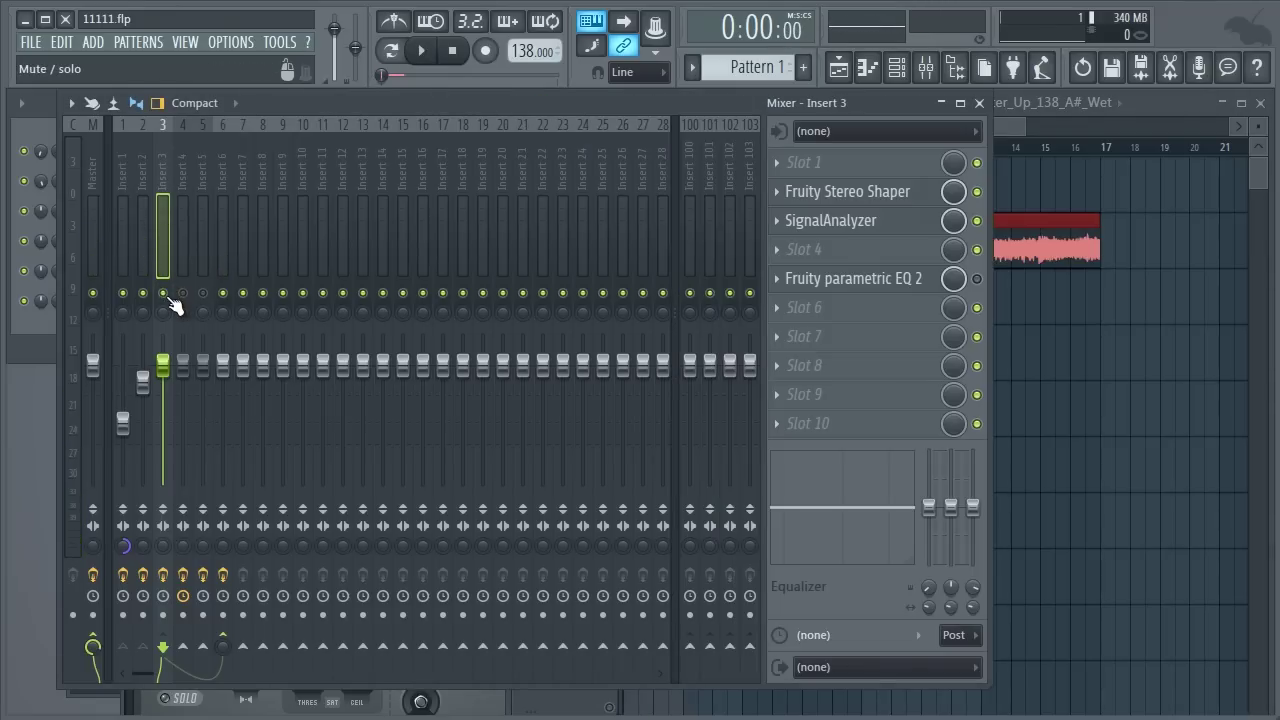
key(space)
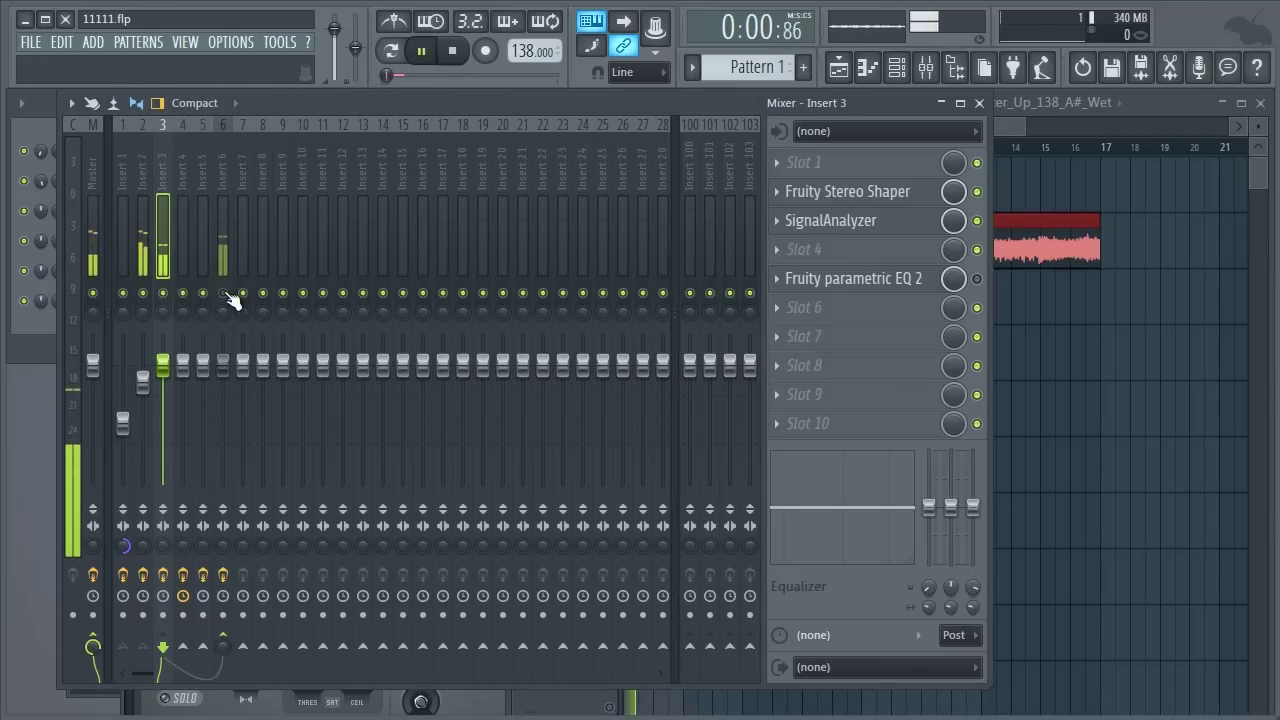
key(space)
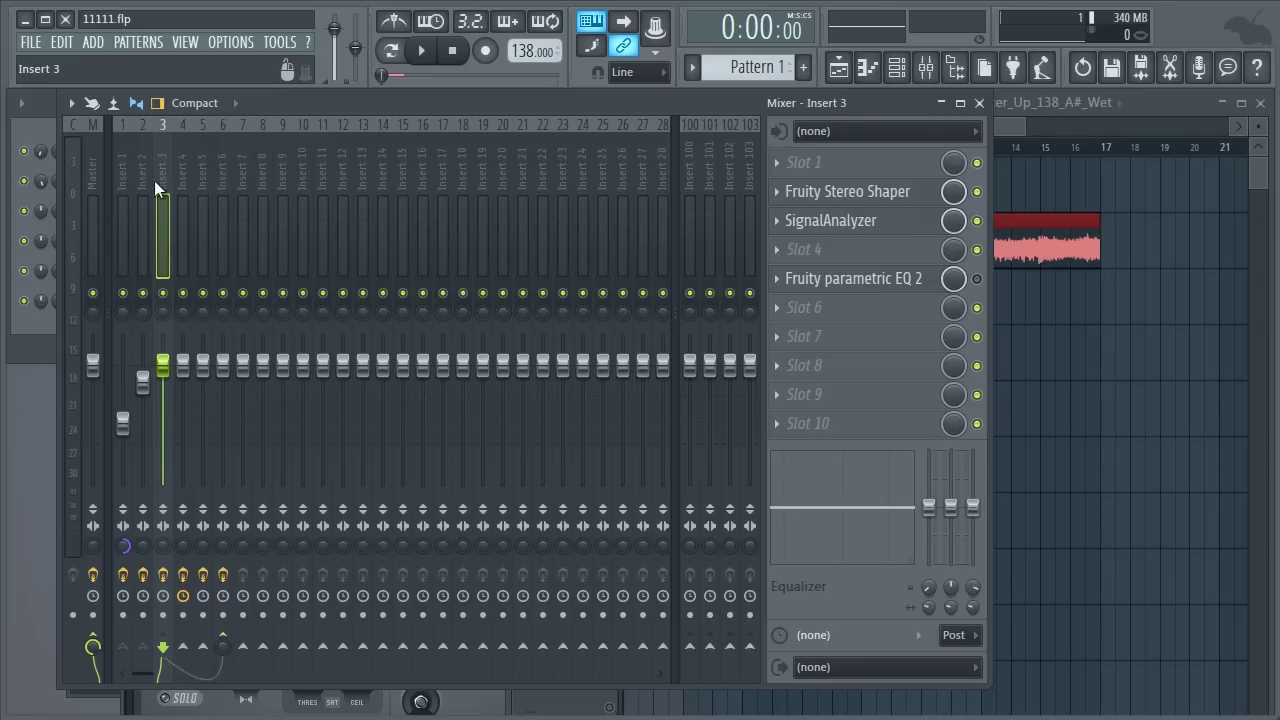
click(163, 293)
key(space)
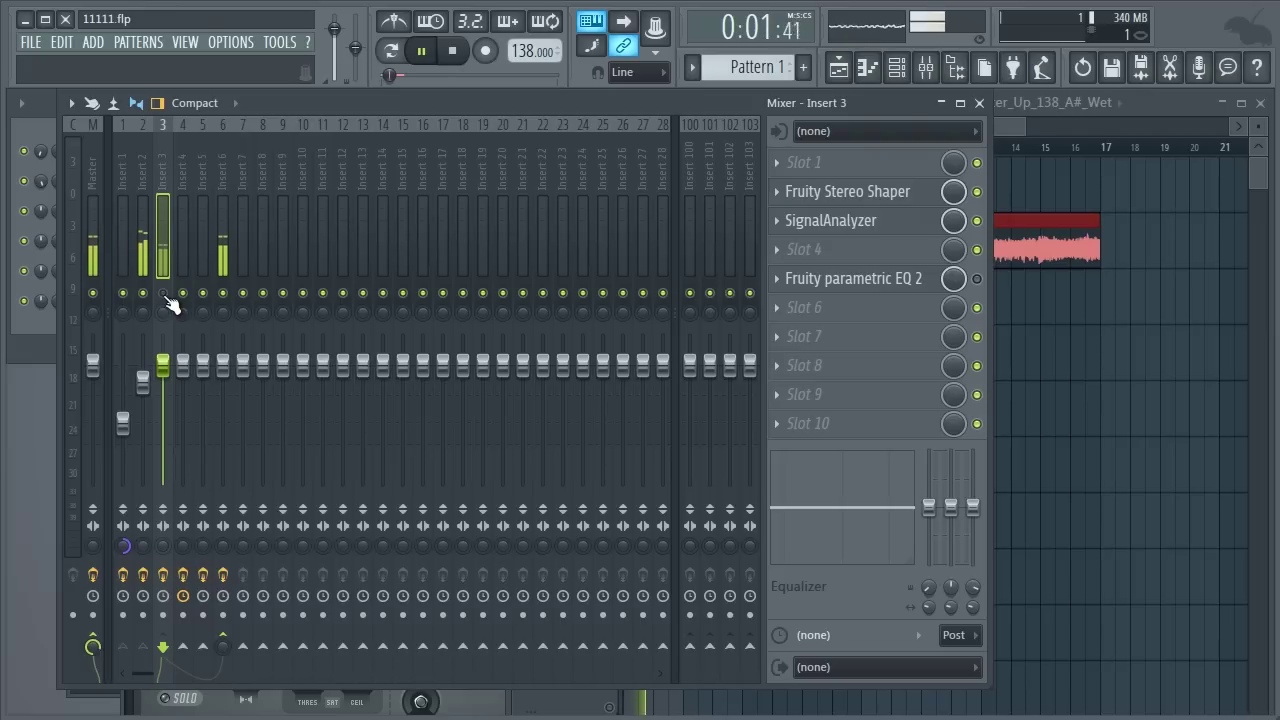
key(space)
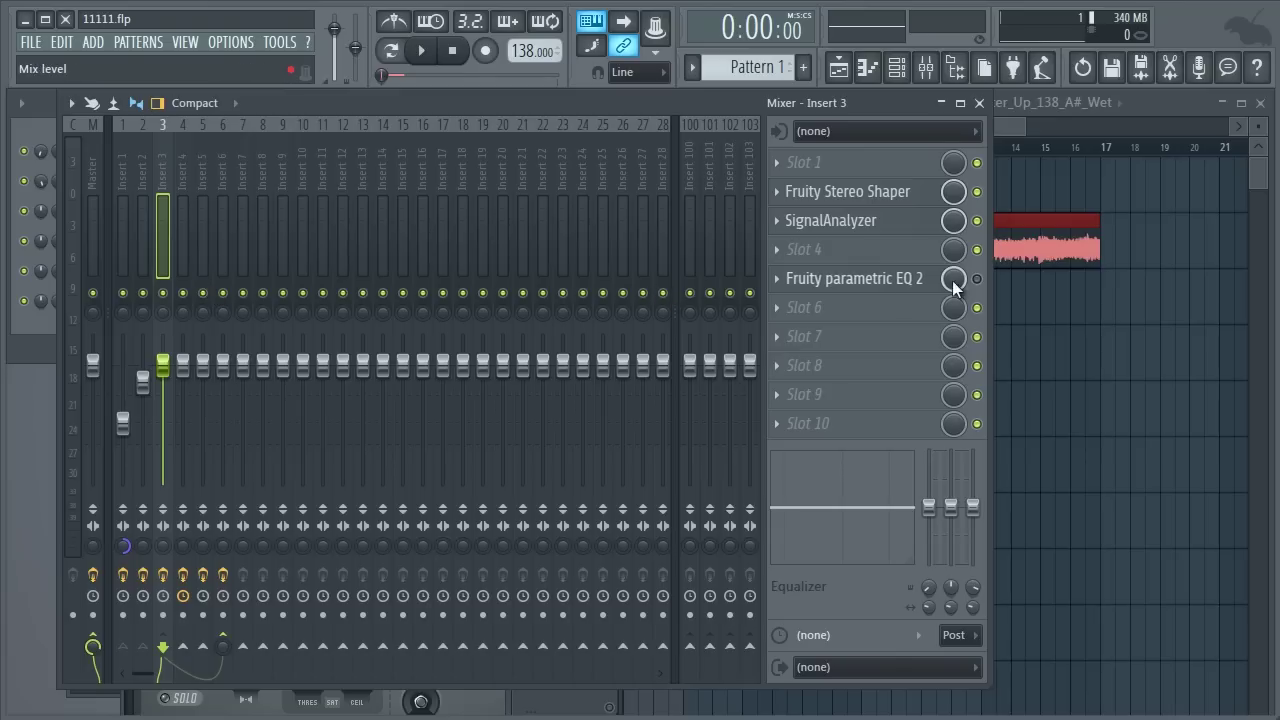
Raise band 7's frequency and boost band 6 in Insert 3's EQ during playback, closing and disabling the EQ after listening.
key(space)
click(910, 279)
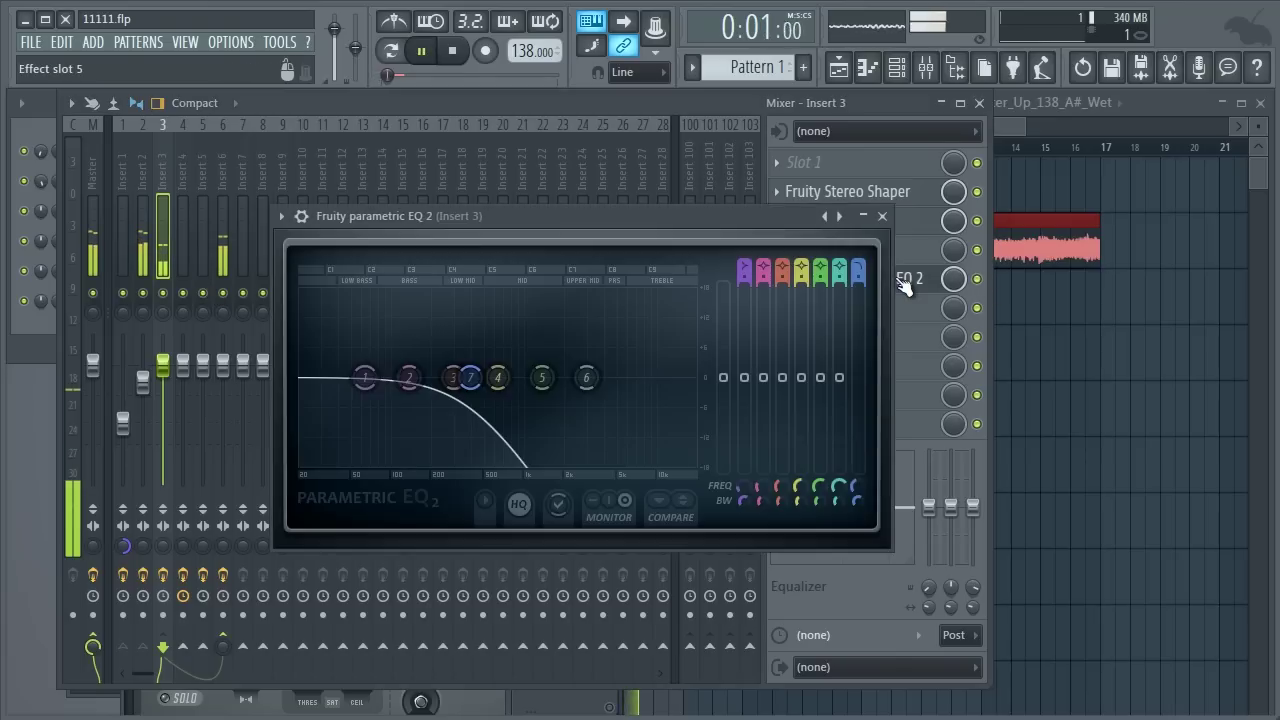
drag(470, 377, 706, 374)
drag(588, 380, 508, 262)
key(space)
click(912, 280)
click(978, 280)
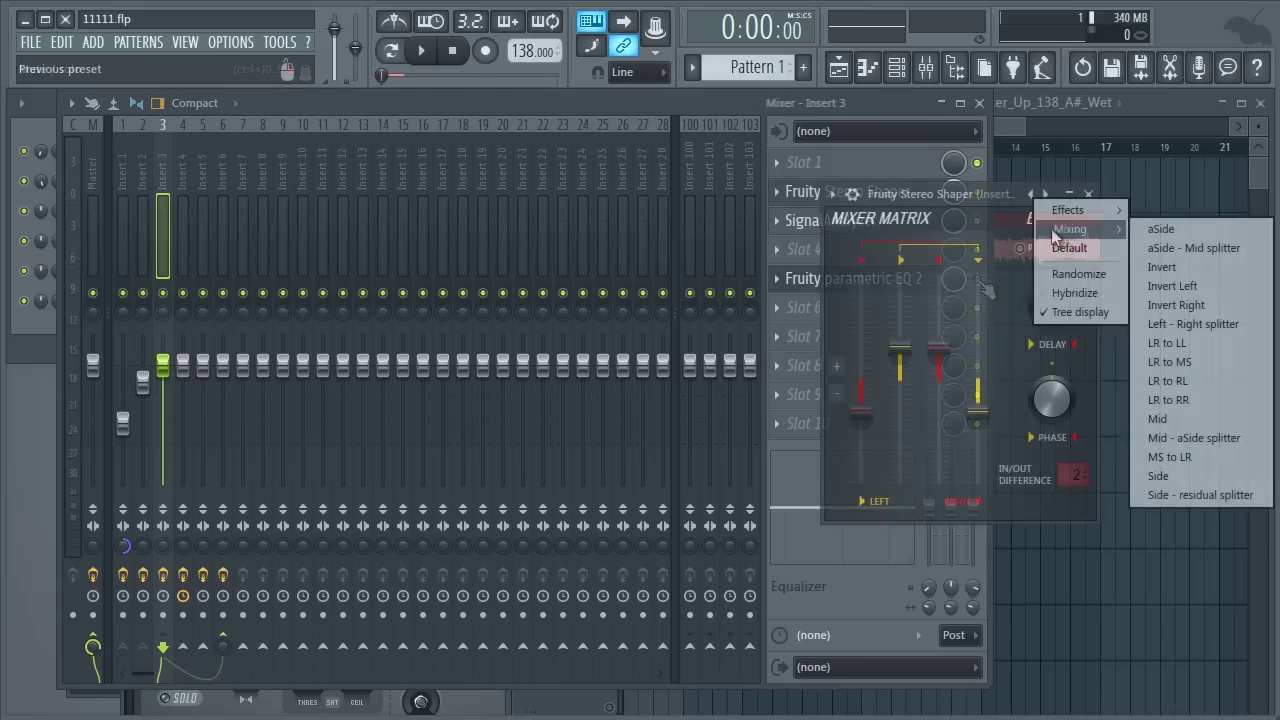
Load the "Mid - aSide splitter" mixing preset in Insert 3's Stereo Shaper and listen to it briefly.
click(1163, 436)
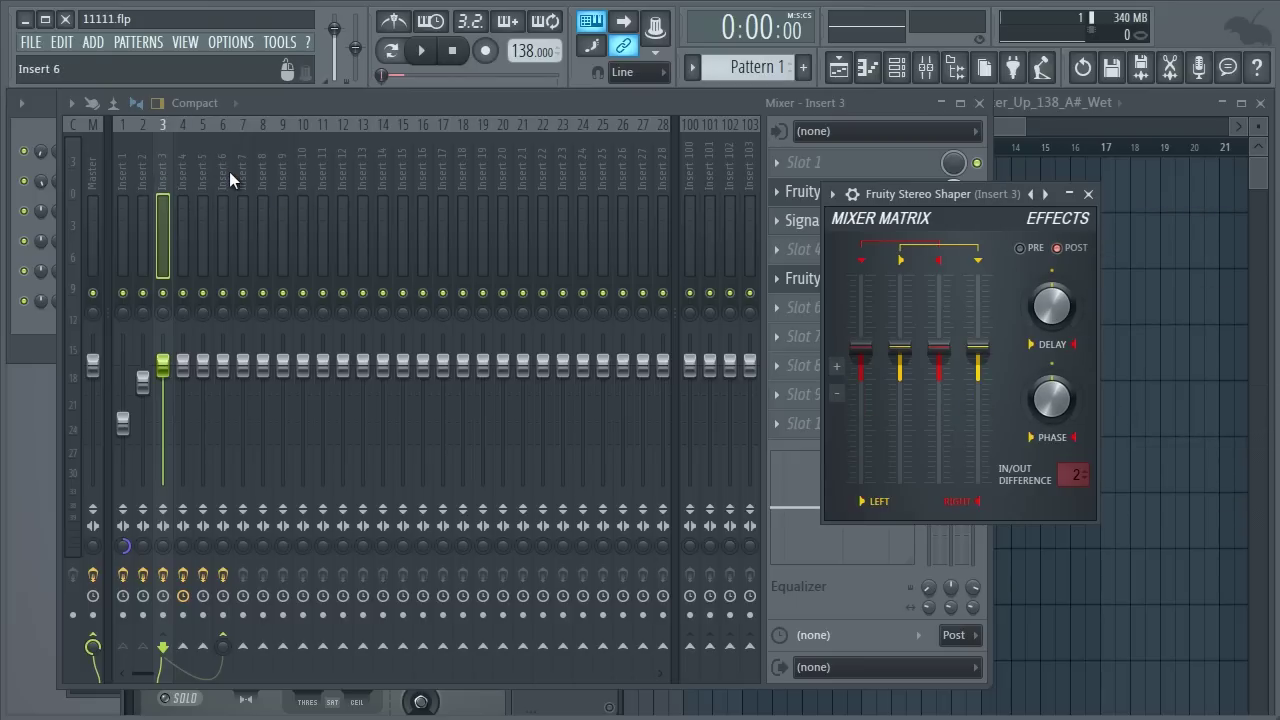
key(space)
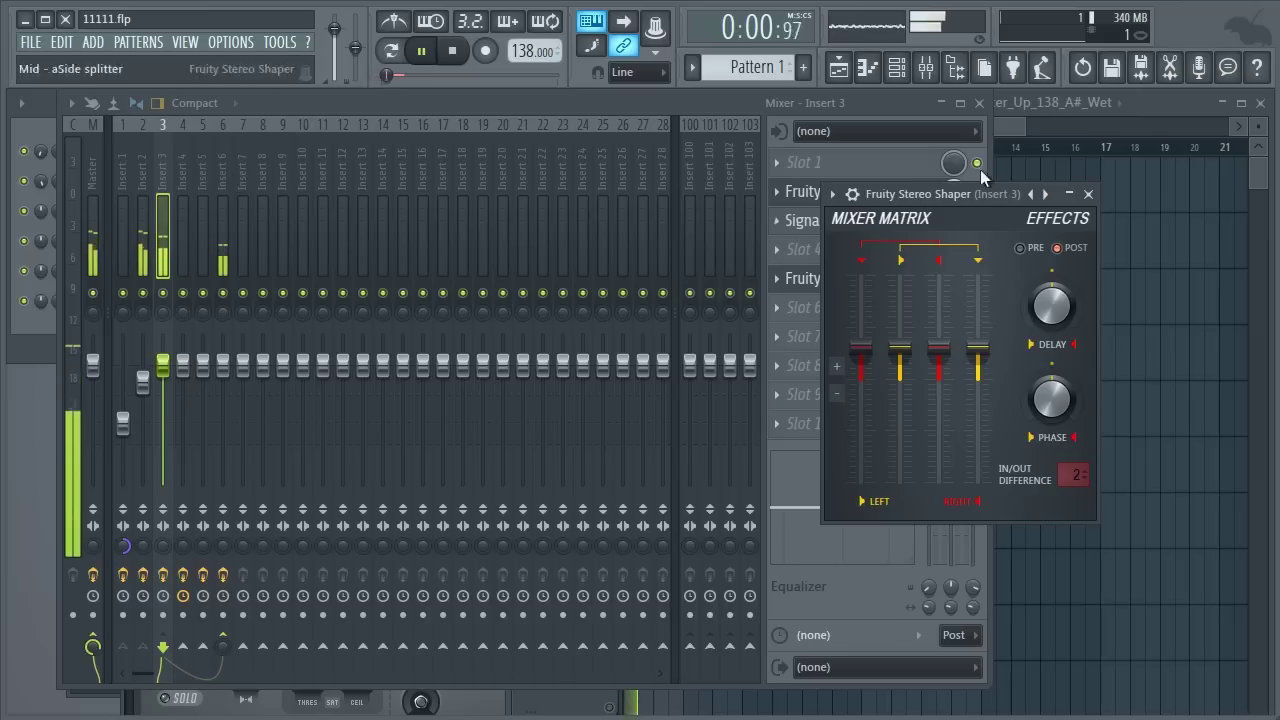
key(space)
click(1089, 195)
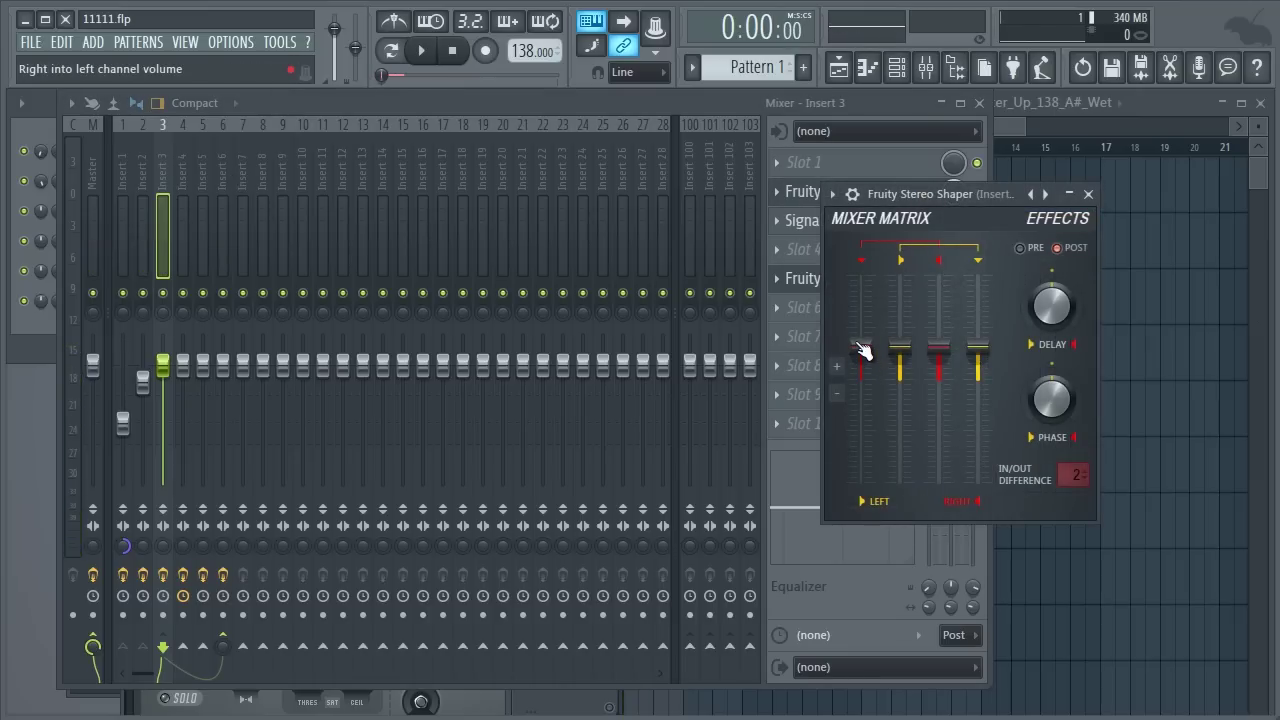
Reshape the Stereo Shaper matrix during playback, raising the right and right-into-left levels and pulling left-into-right below its centre.
key(space)
drag(862, 350, 861, 280)
drag(939, 350, 986, 575)
key(space)
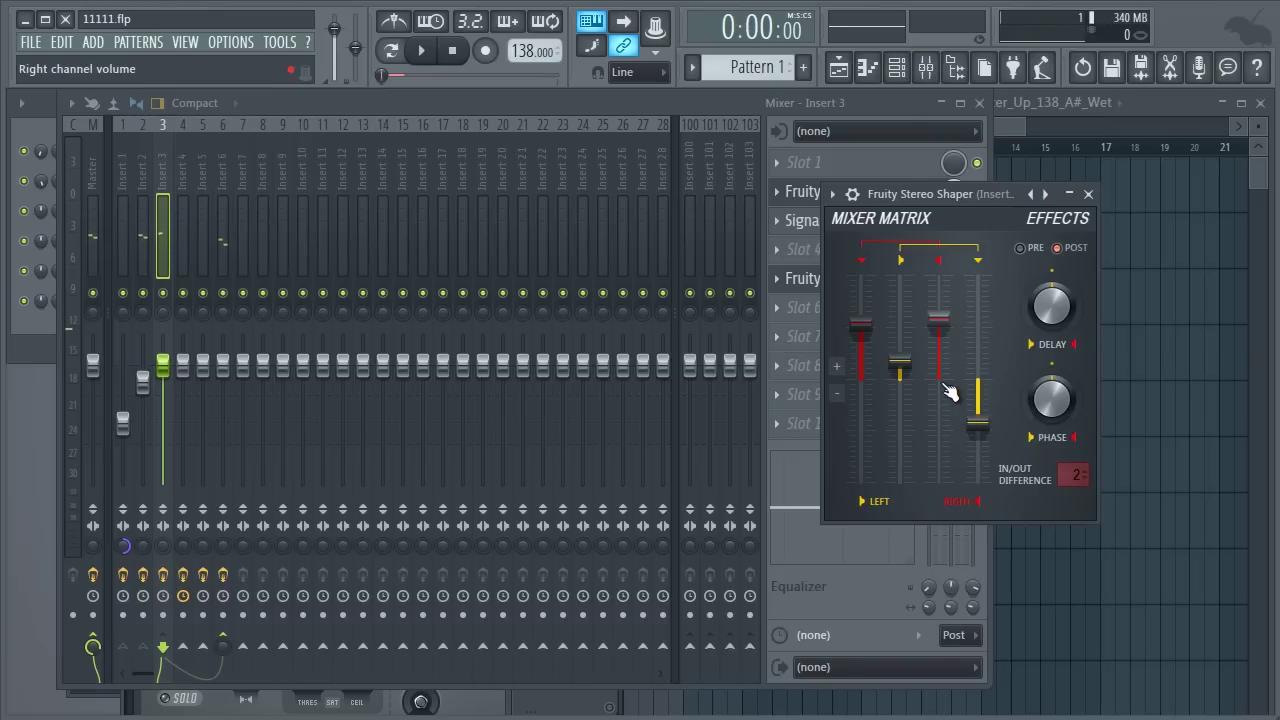
In Insert 6's EQ, lower the band 1 high-pass to 48 Hz and try a temporary band 7 boost during playback.
click(224, 181)
key(space)
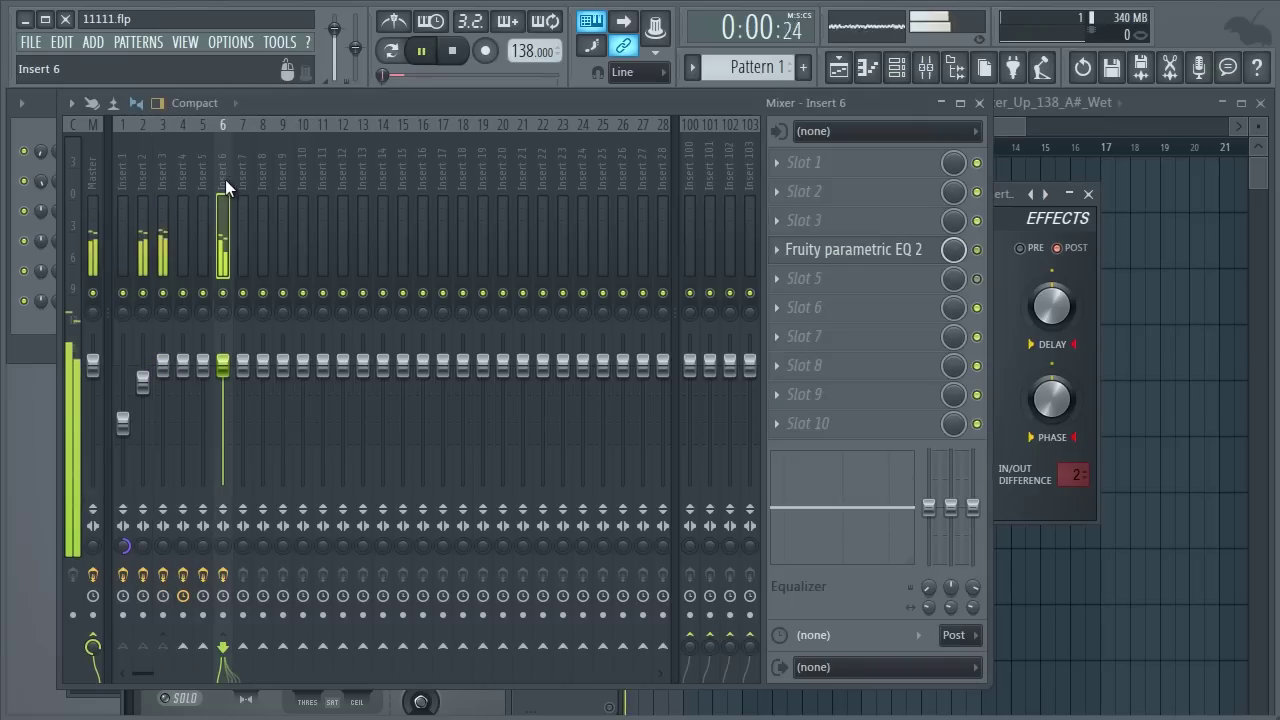
click(908, 250)
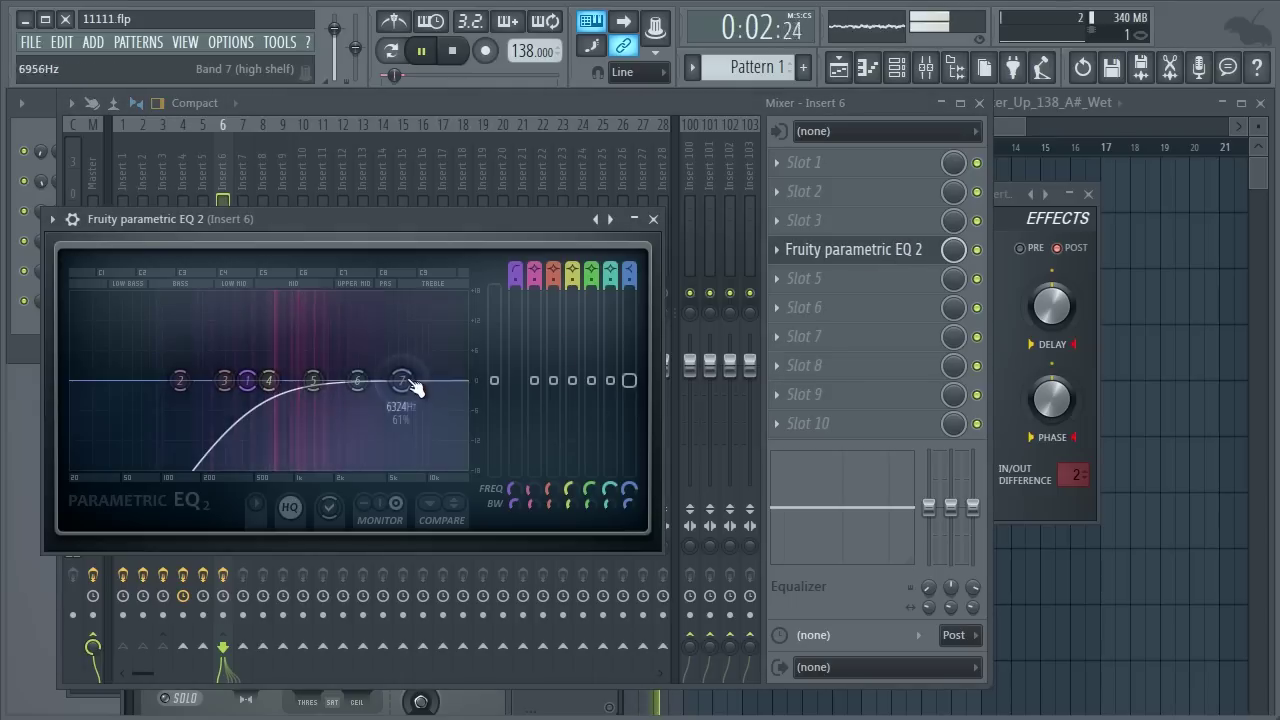
drag(412, 386, 332, 300)
drag(247, 380, 88, 388)
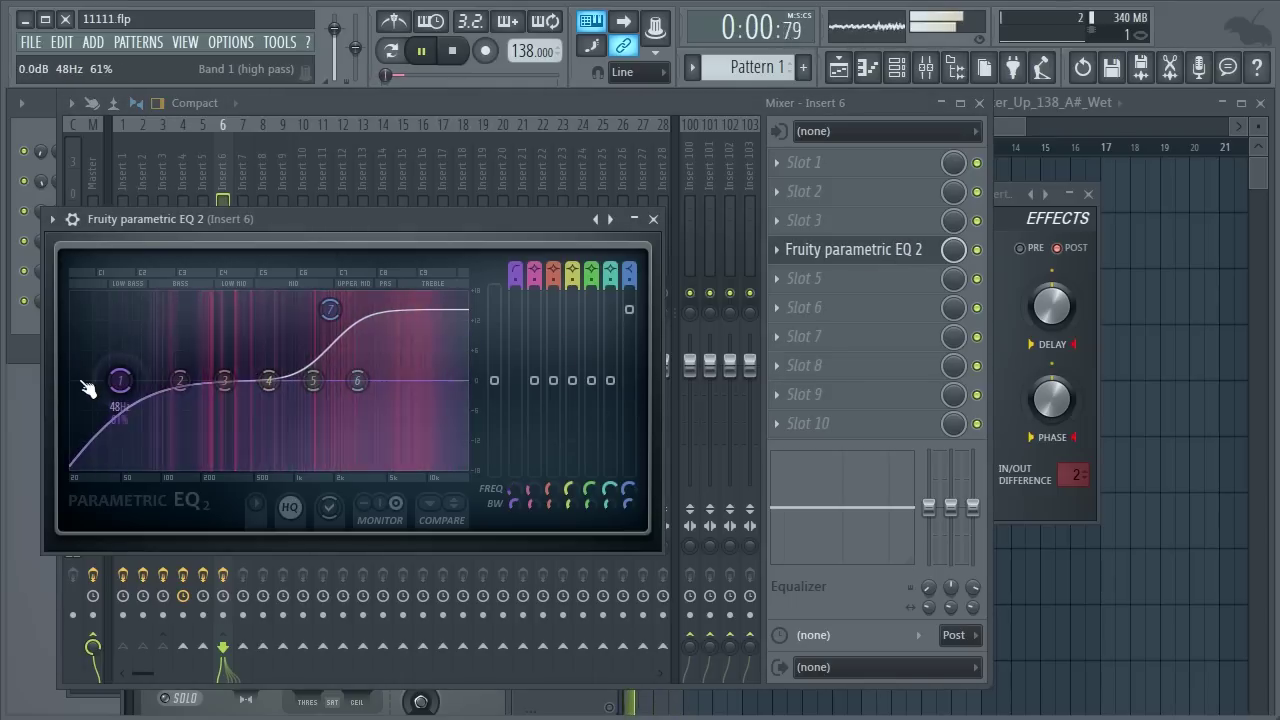
drag(330, 310, 401, 380)
Boost band 5 in the upper mids and band 4 in the bass of Insert 6's EQ, then stop playback and close it.
drag(313, 380, 301, 281)
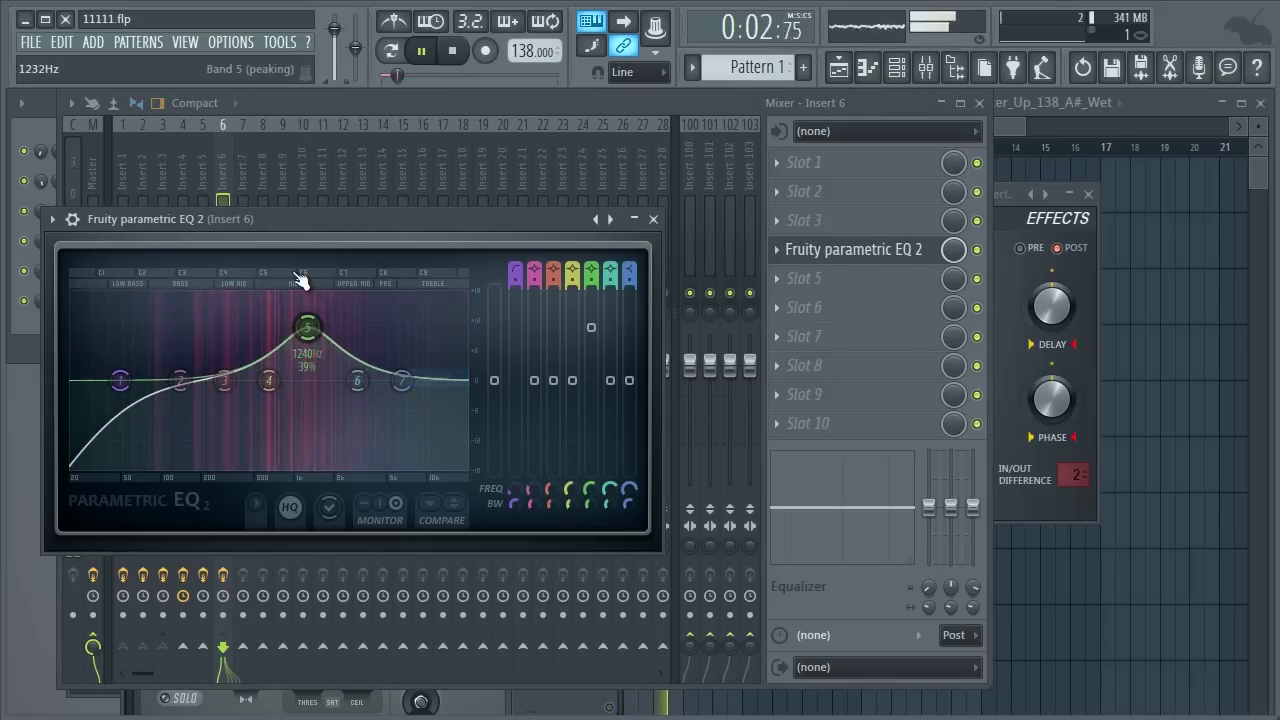
drag(321, 329, 371, 334)
drag(268, 379, 149, 320)
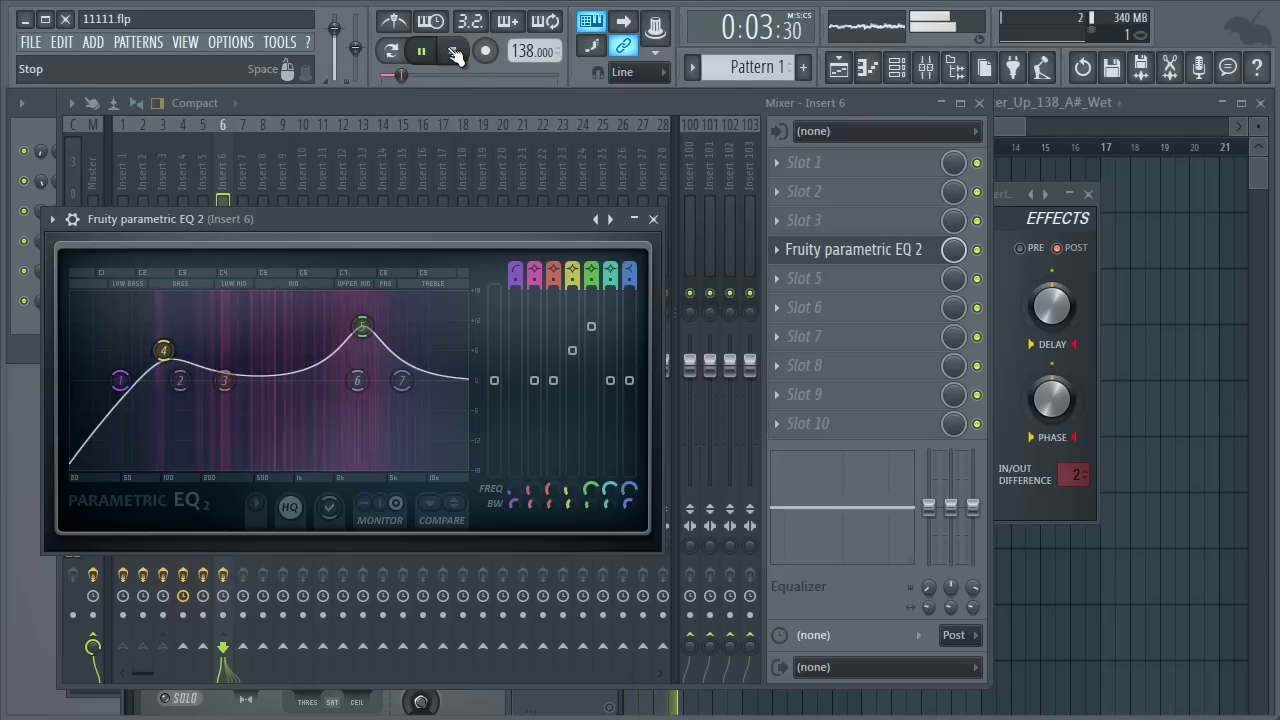
click(455, 55)
click(653, 218)
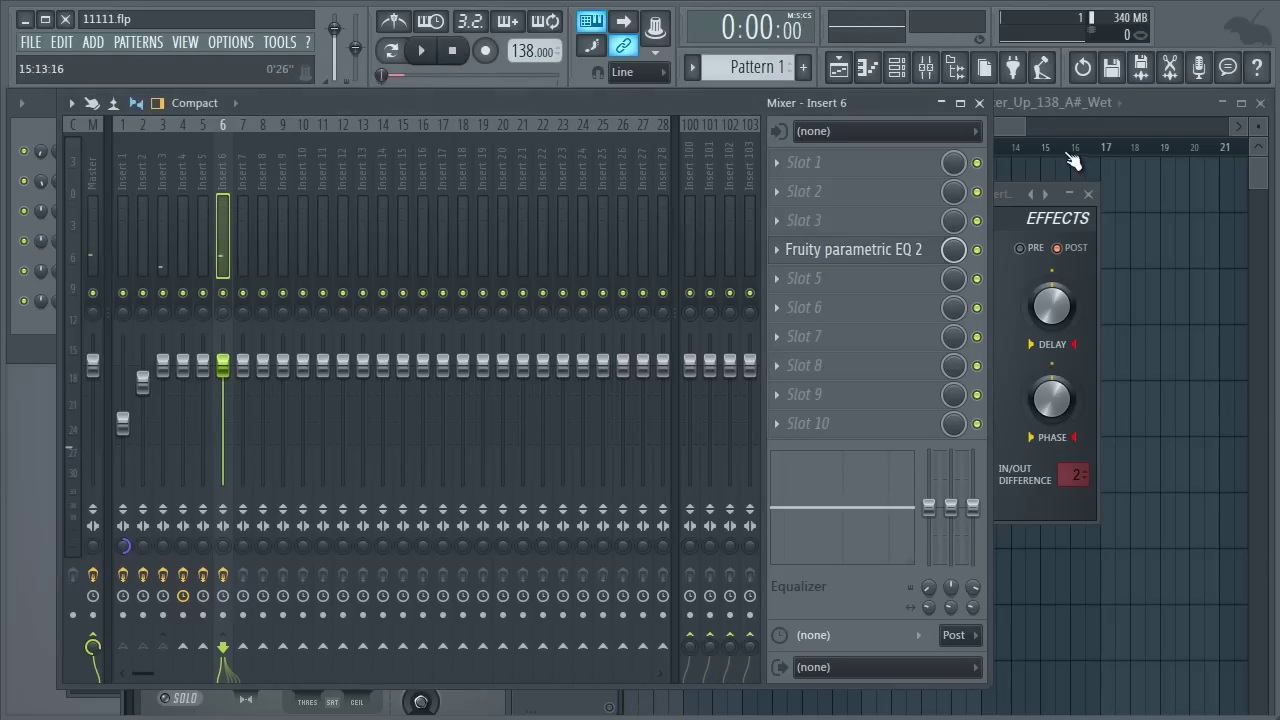
Bring Insert 3's Stereo Shaper back into view and load its Delay effects preset.
click(1001, 196)
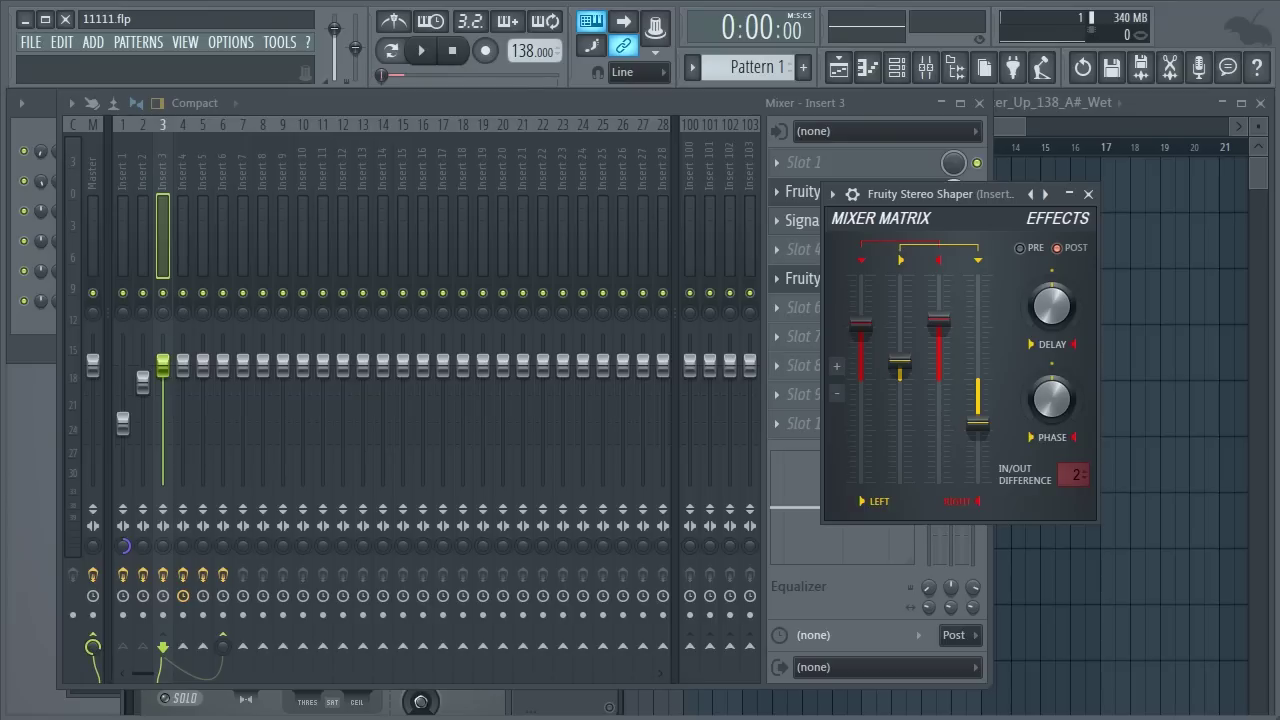
drag(960, 190, 1134, 98)
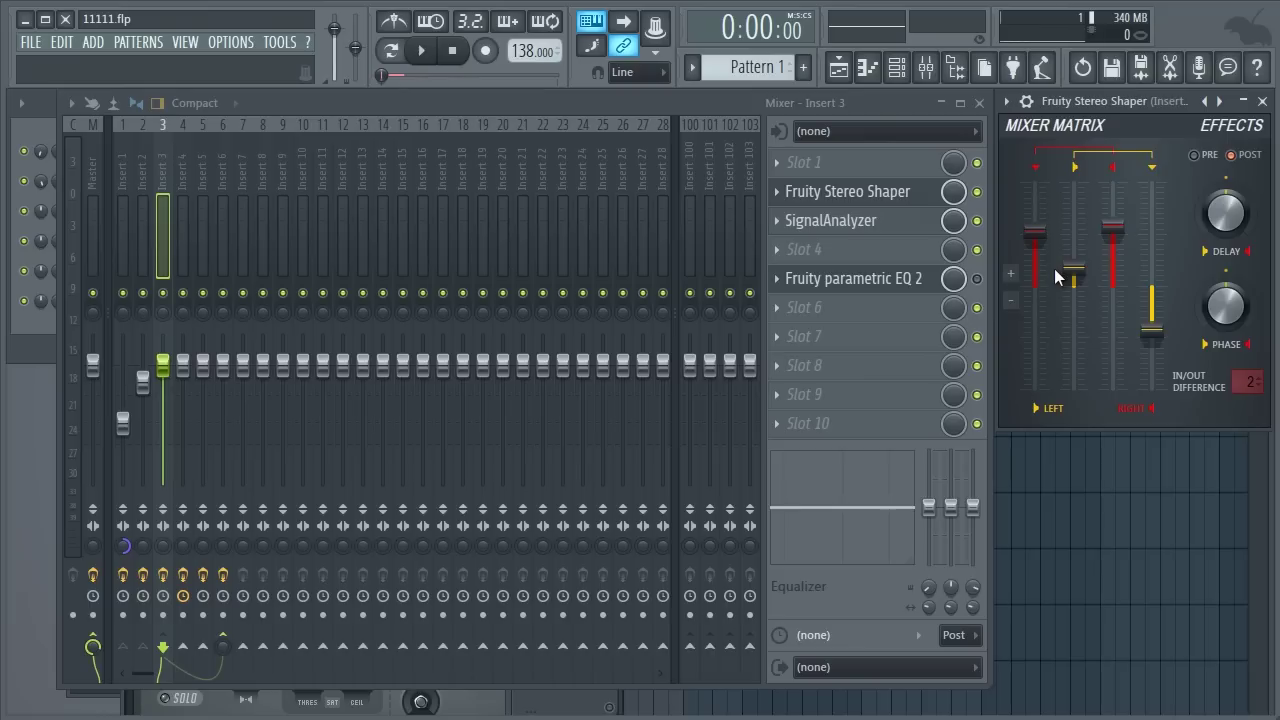
drag(1211, 104, 944, 173)
right_click(944, 173)
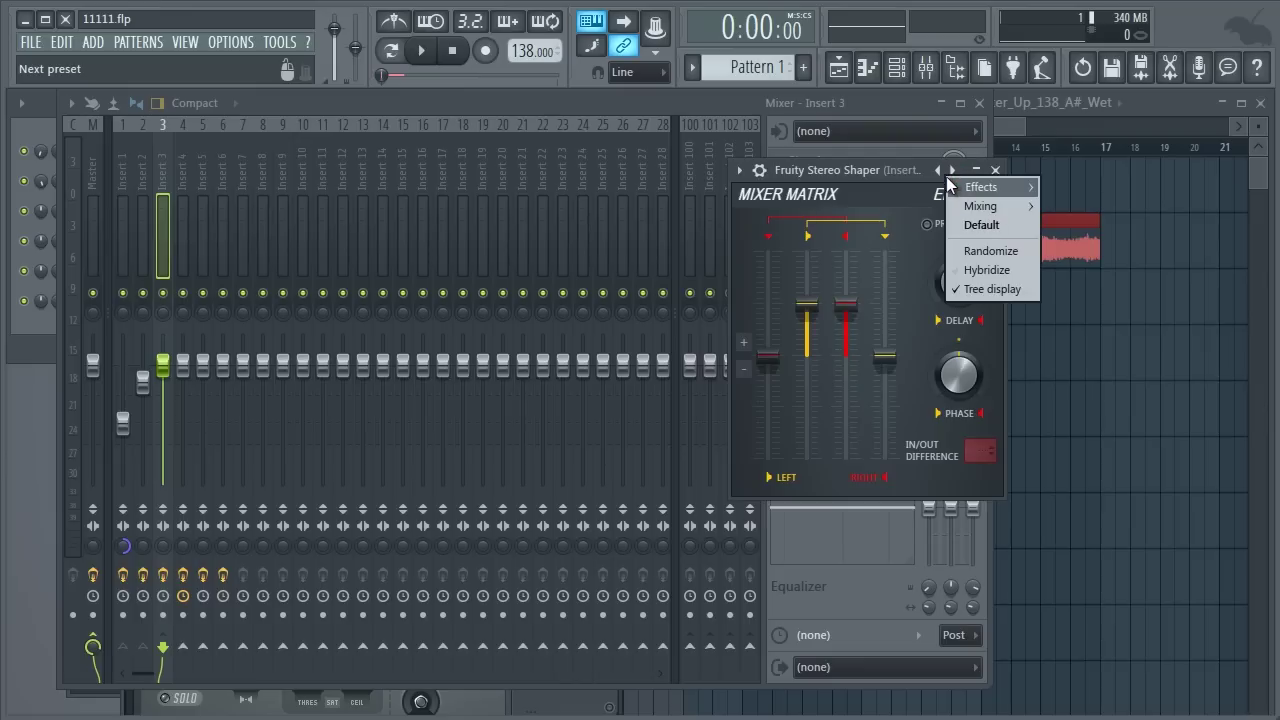
mouse_move(949, 176)
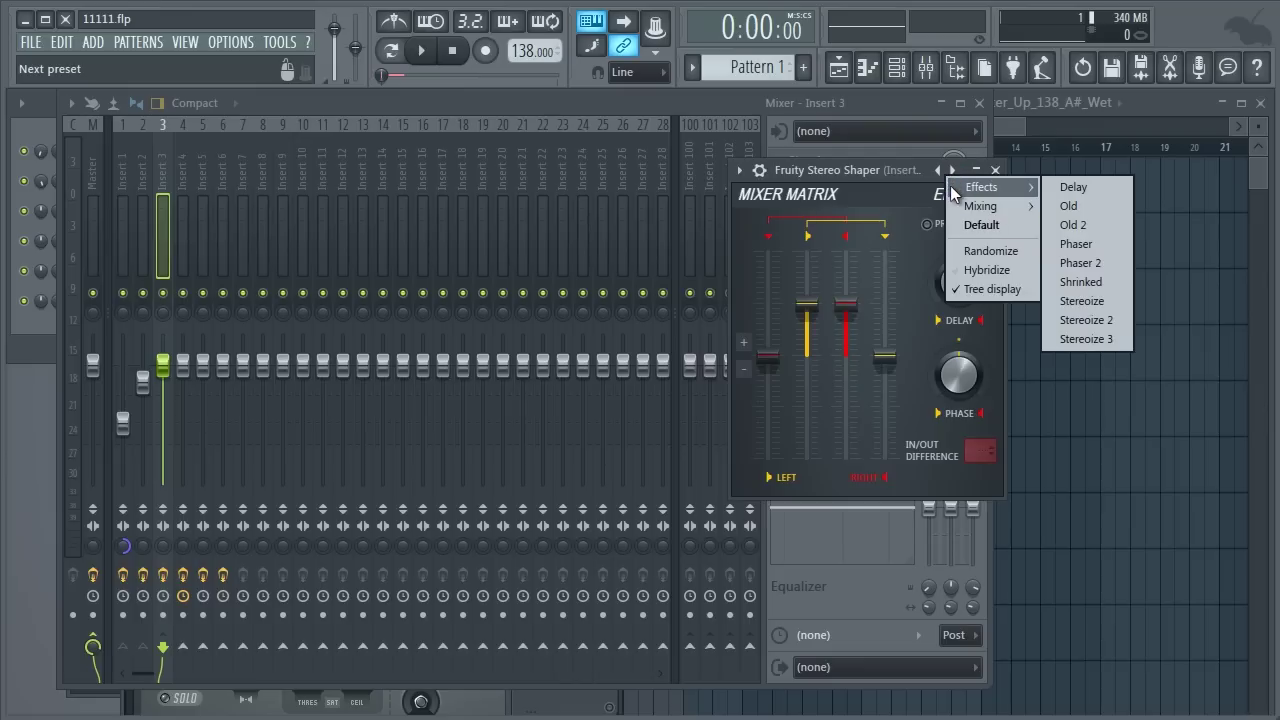
click(1089, 189)
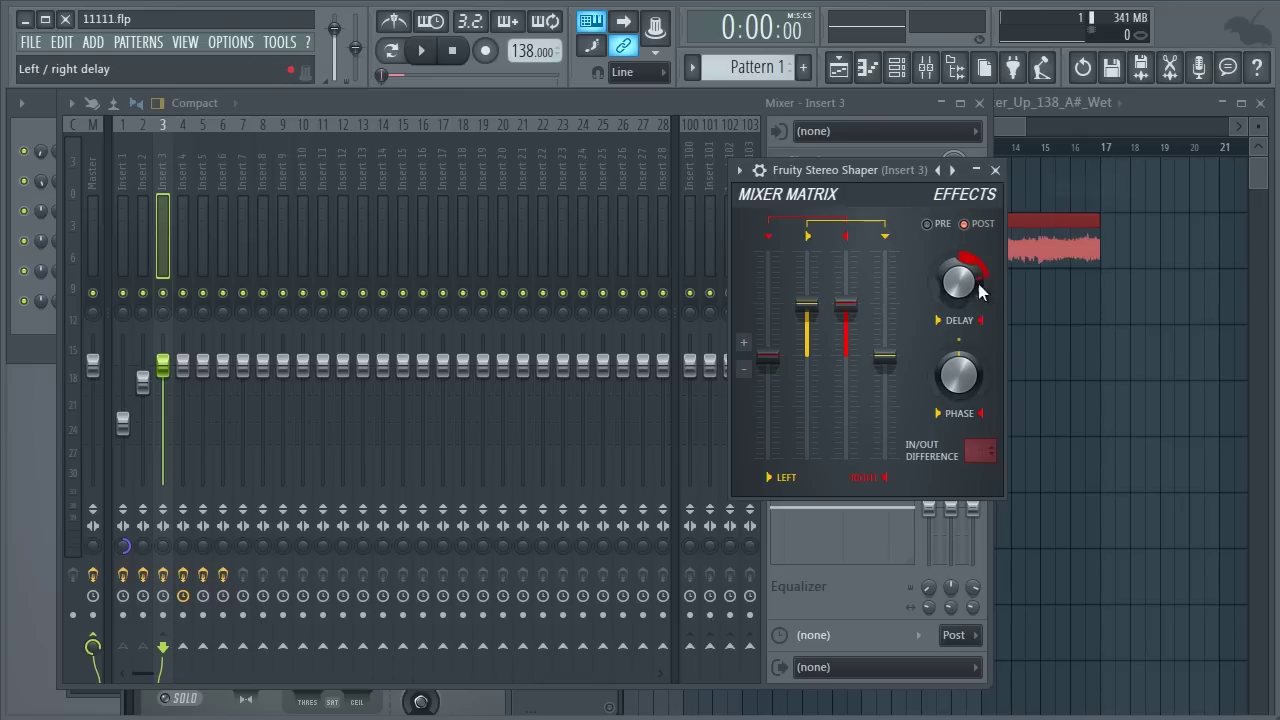
Load the Old effects preset in the Stereo Shaper and advance to Old 2.
right_click(952, 170)
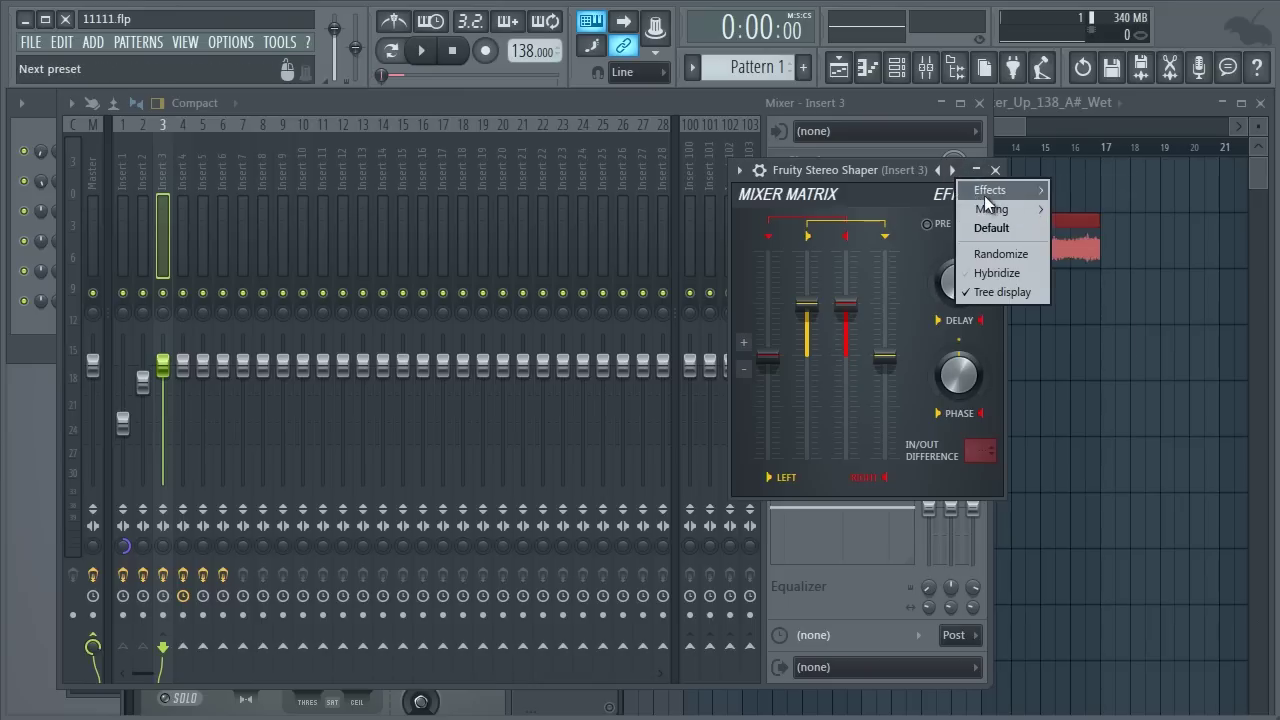
mouse_move(985, 192)
click(1082, 209)
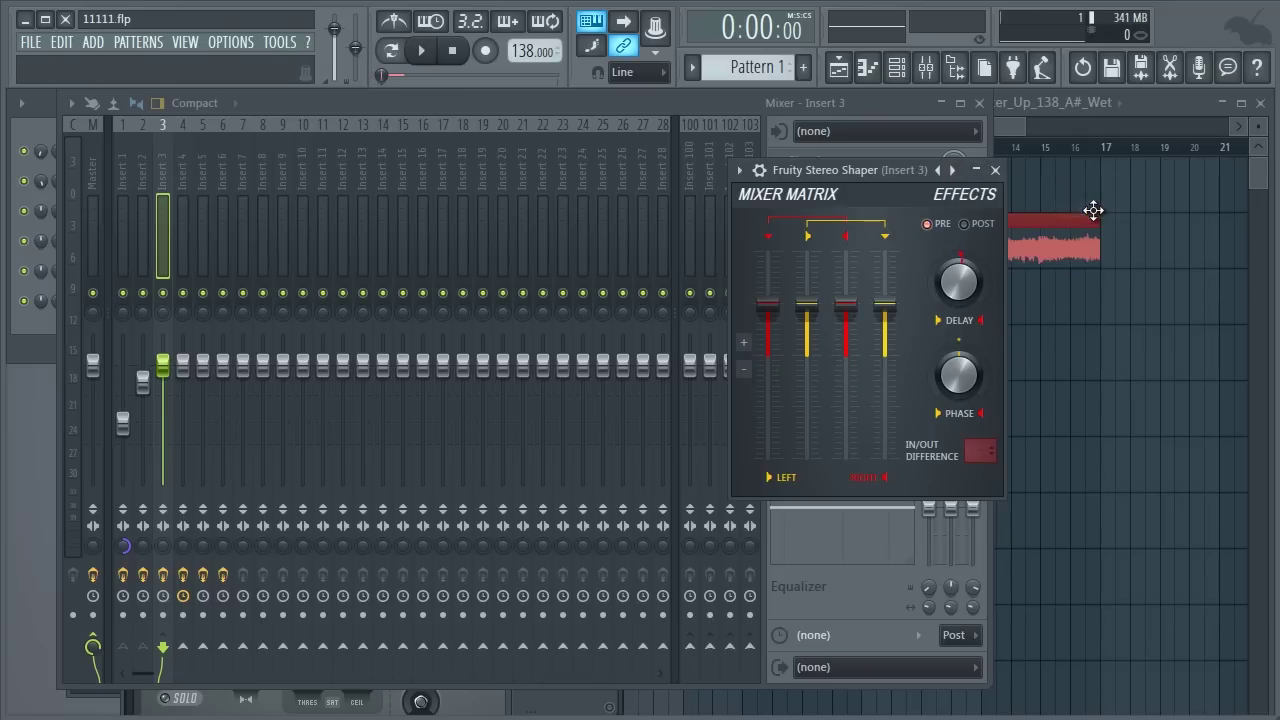
click(953, 171)
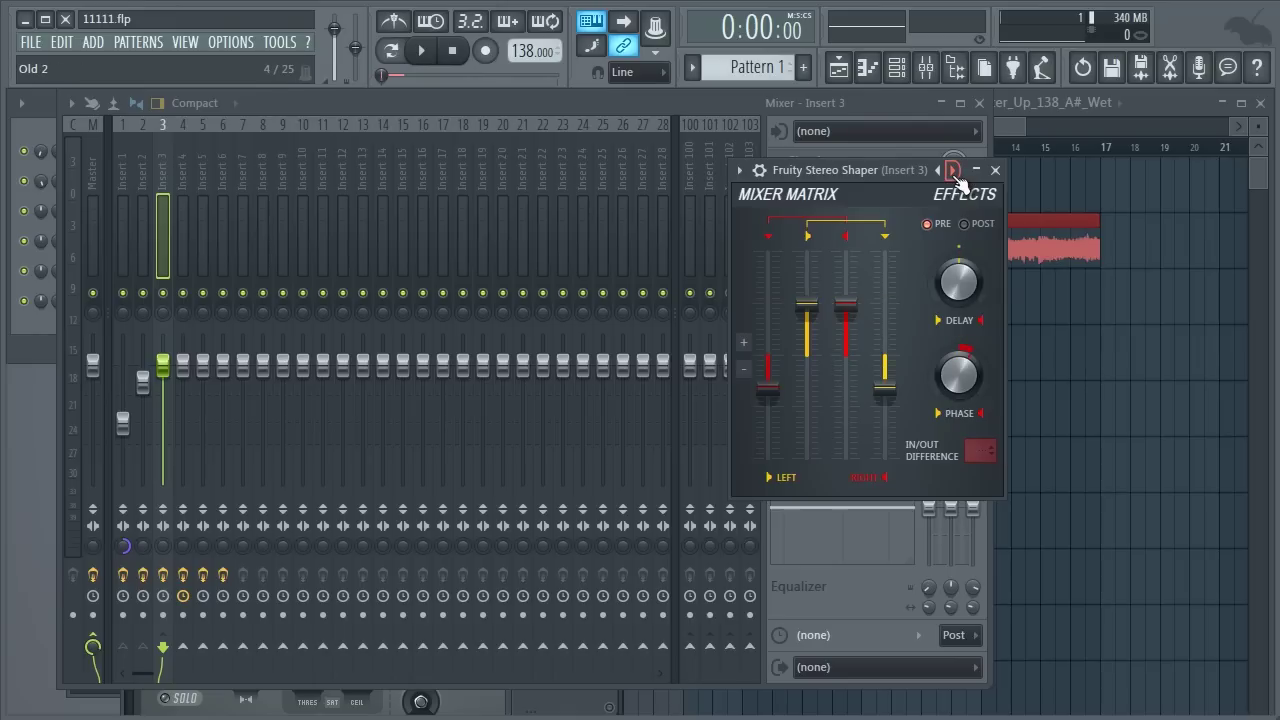
Load the Stereoize 3 effects preset in the Stereo Shaper and play the loop briefly to hear it.
right_click(955, 174)
mouse_move(1015, 192)
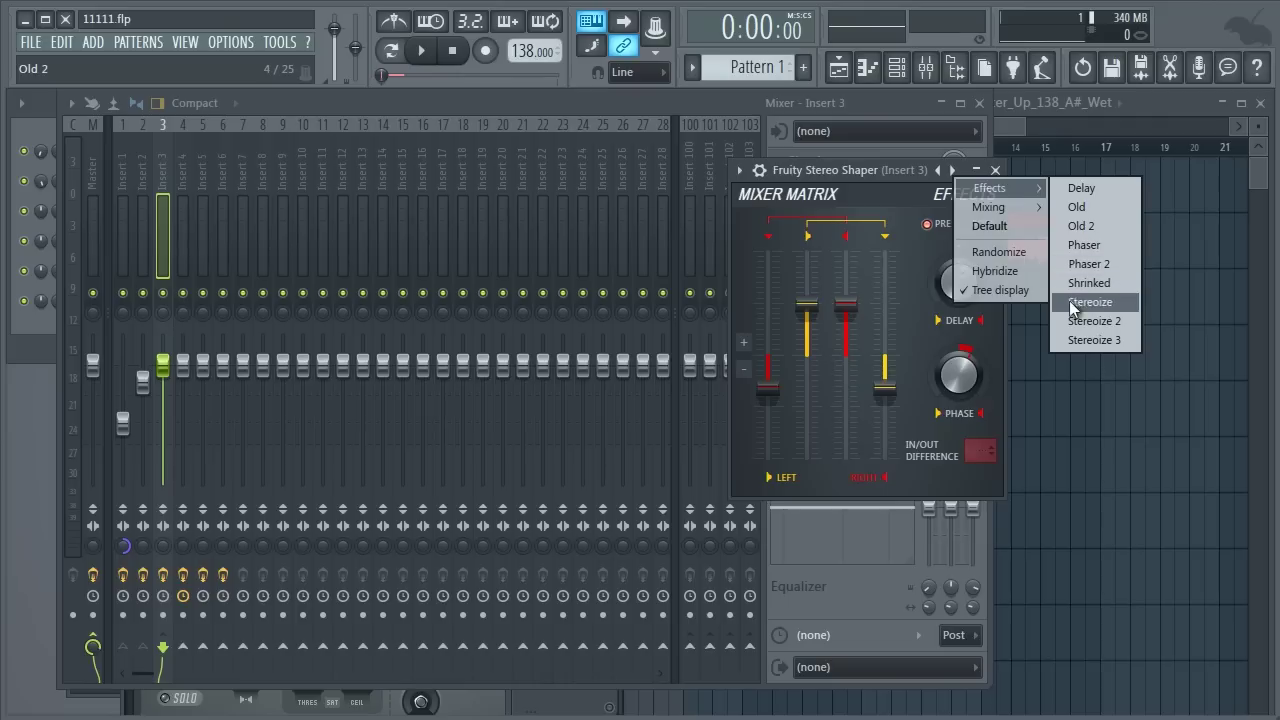
click(1097, 341)
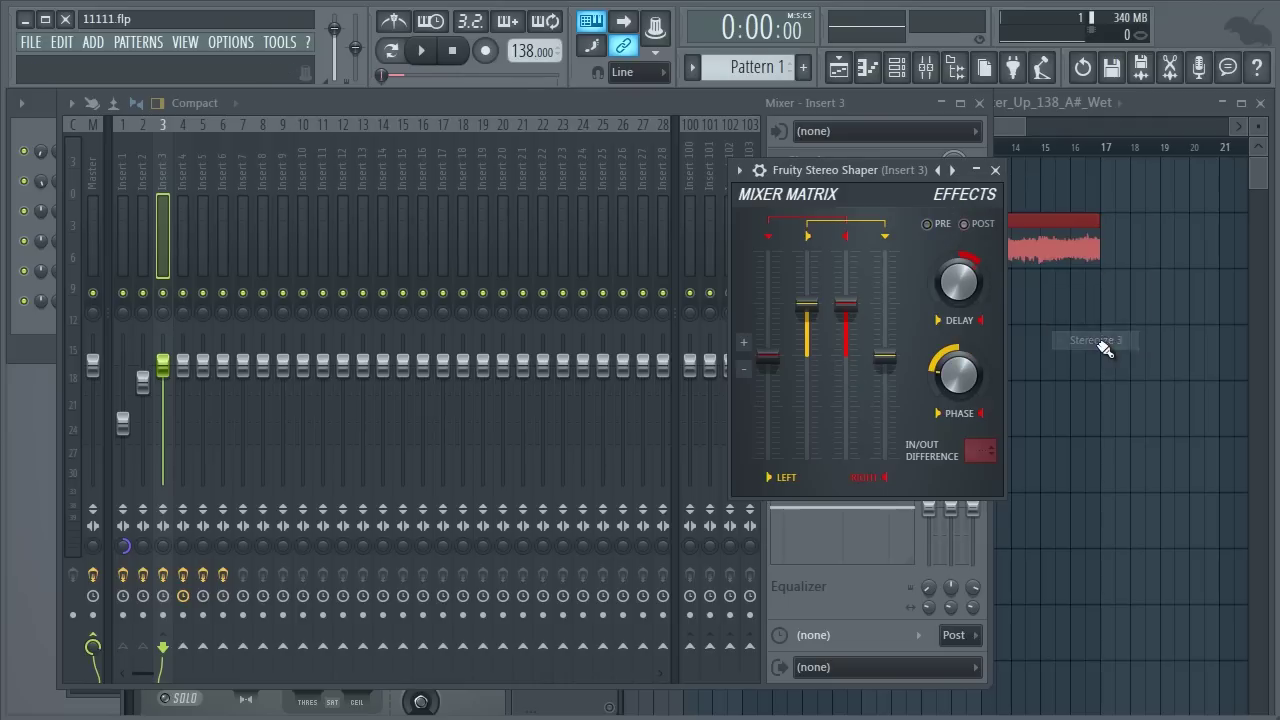
key(space)
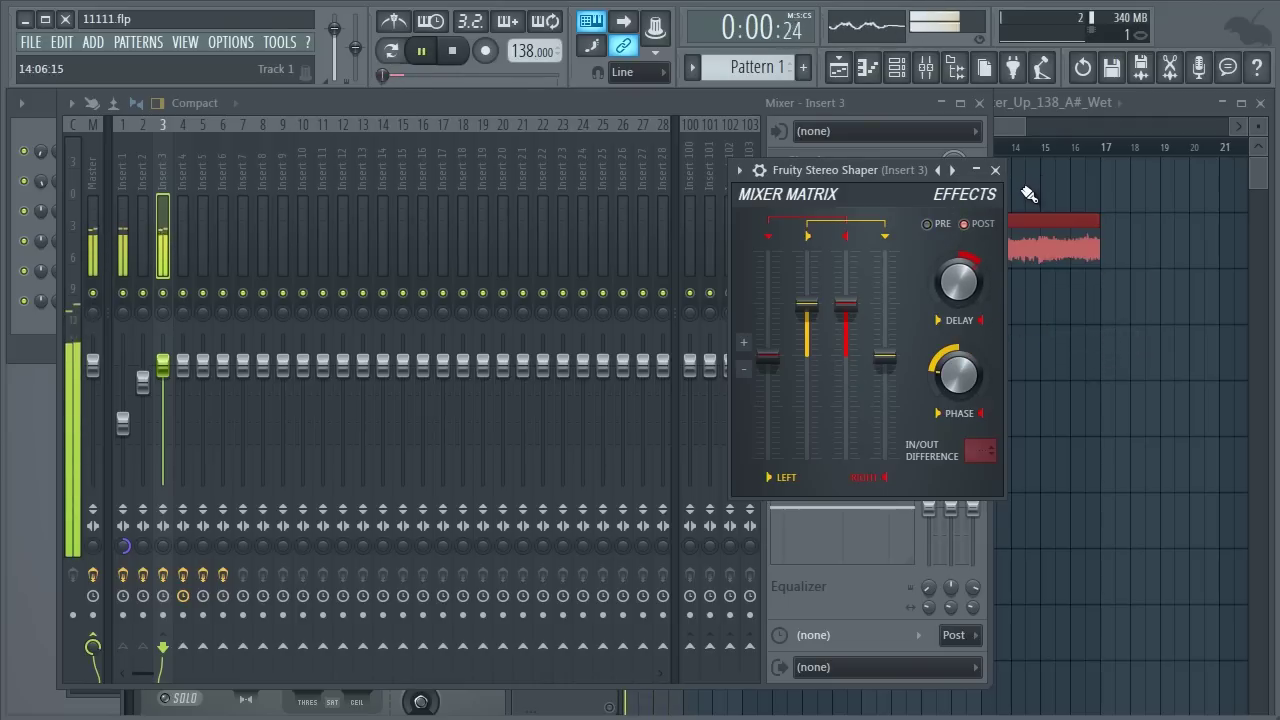
key(space)
Load the aSide mixing preset in the Stereo Shaper and play the loop with Track 2 enabled instead of Track 1.
right_click(952, 170)
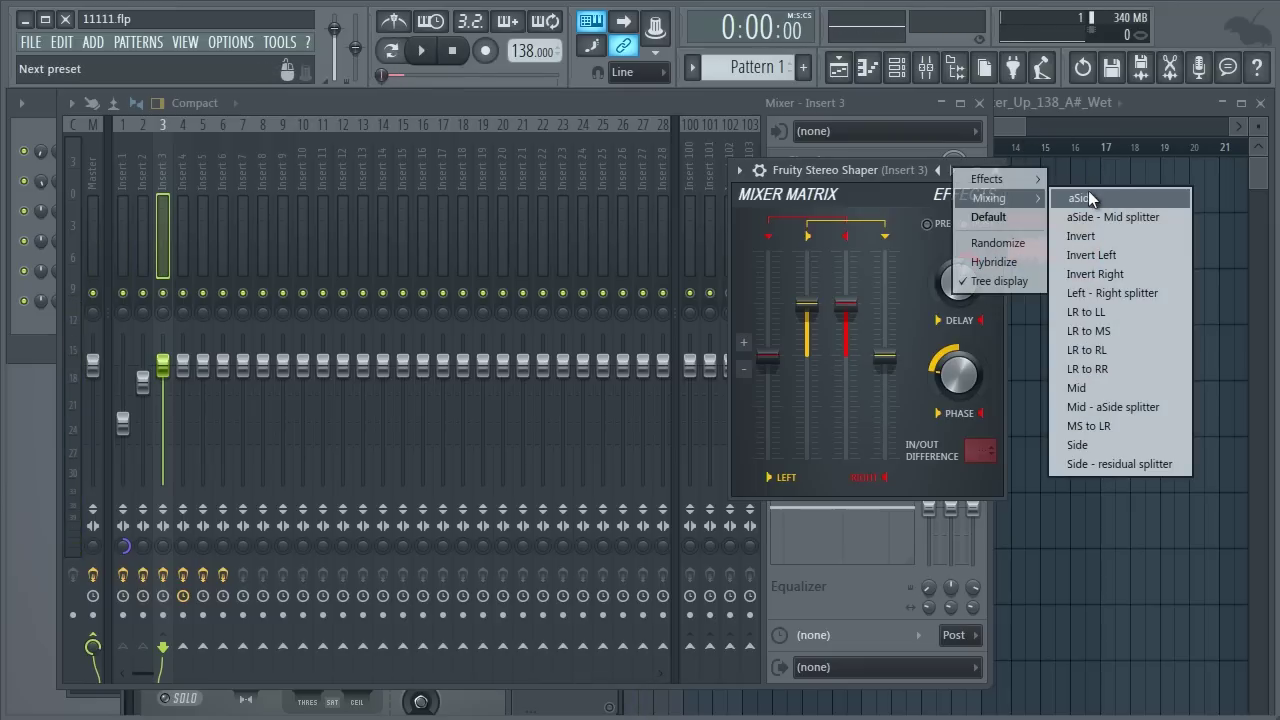
click(1088, 198)
click(1120, 110)
key(space)
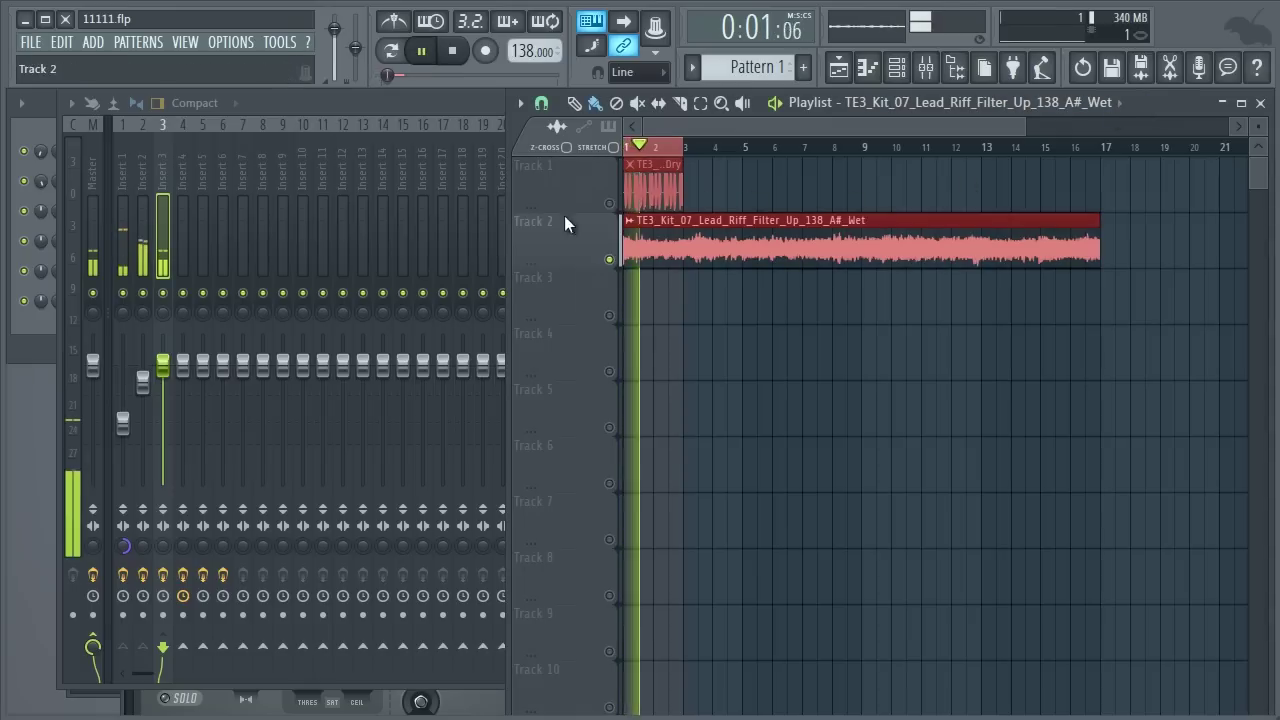
click(470, 113)
key(space)
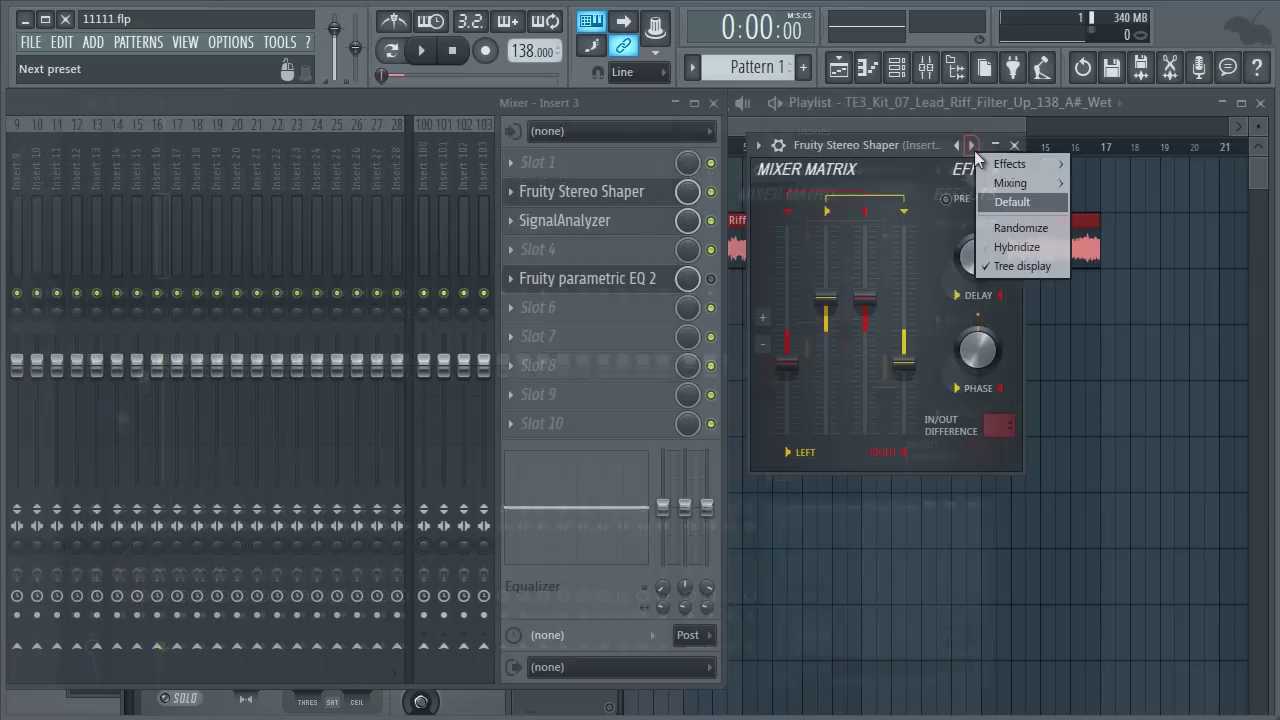
Load the Invert mixing preset in the Stereo Shaper, move the mixer fully into view, and play the loop briefly to hear it.
mouse_move(997, 178)
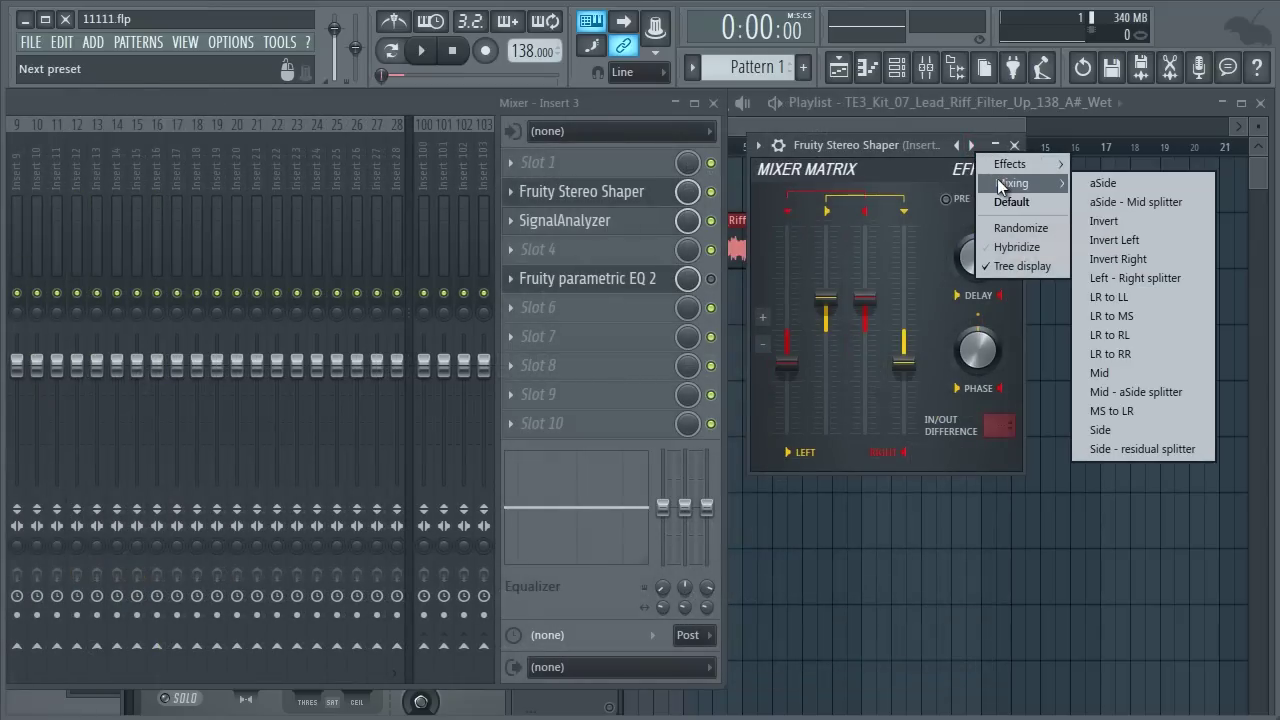
click(1126, 222)
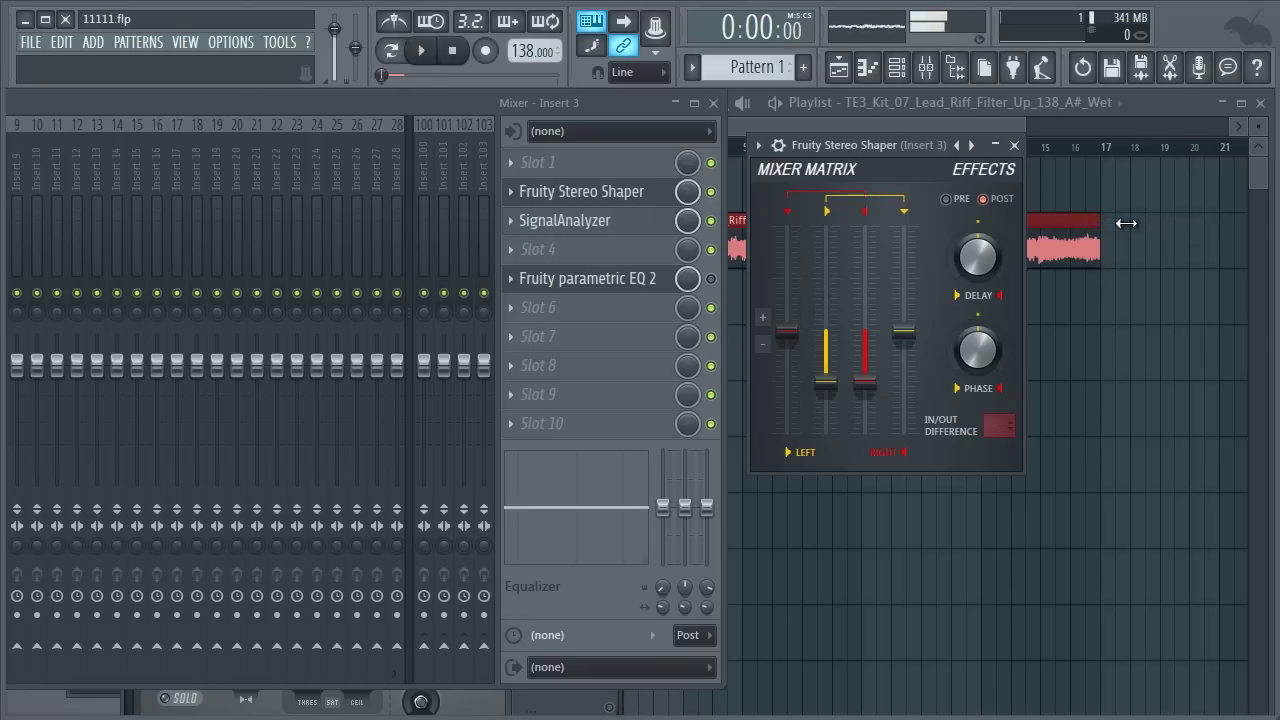
drag(580, 101, 1006, 116)
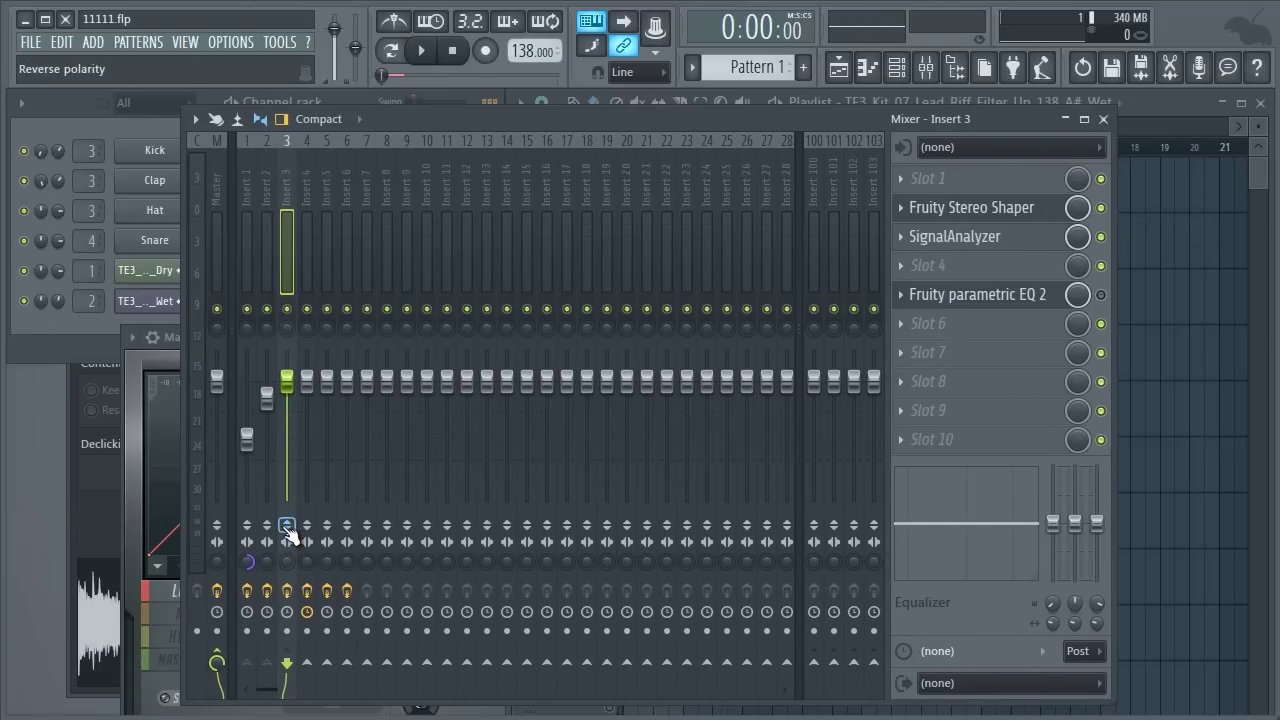
key(space)
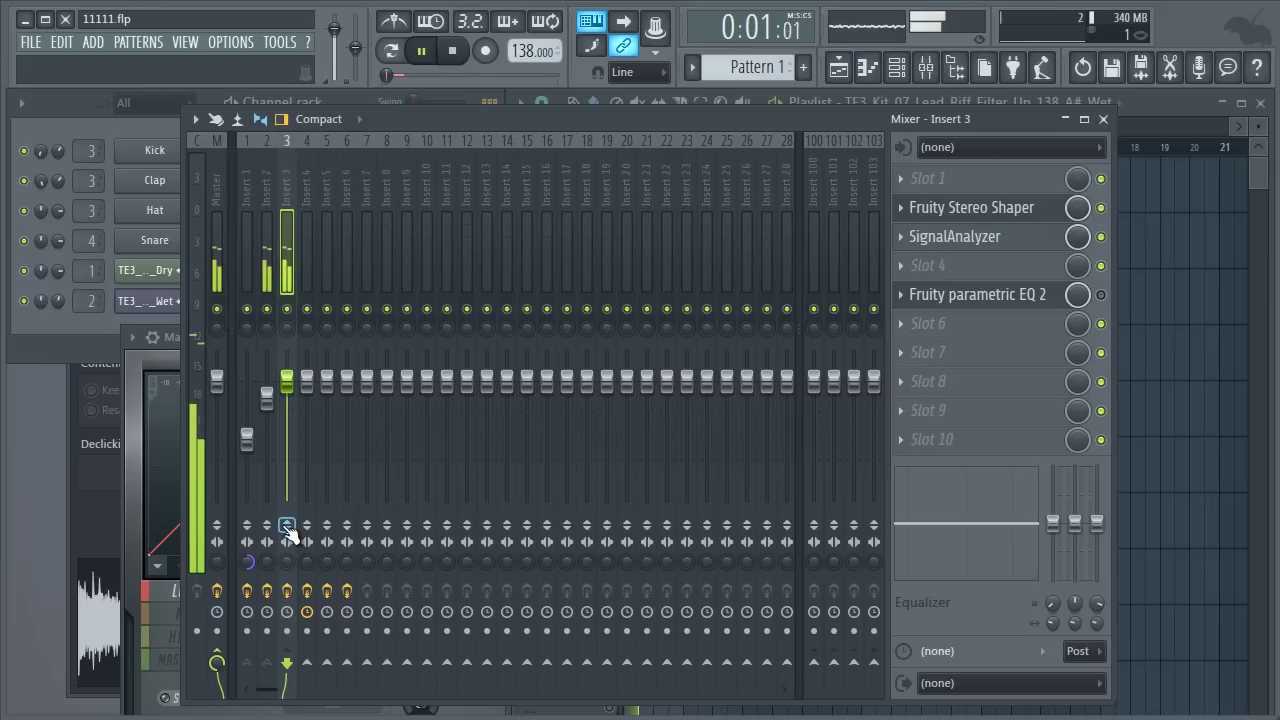
key(space)
click(970, 207)
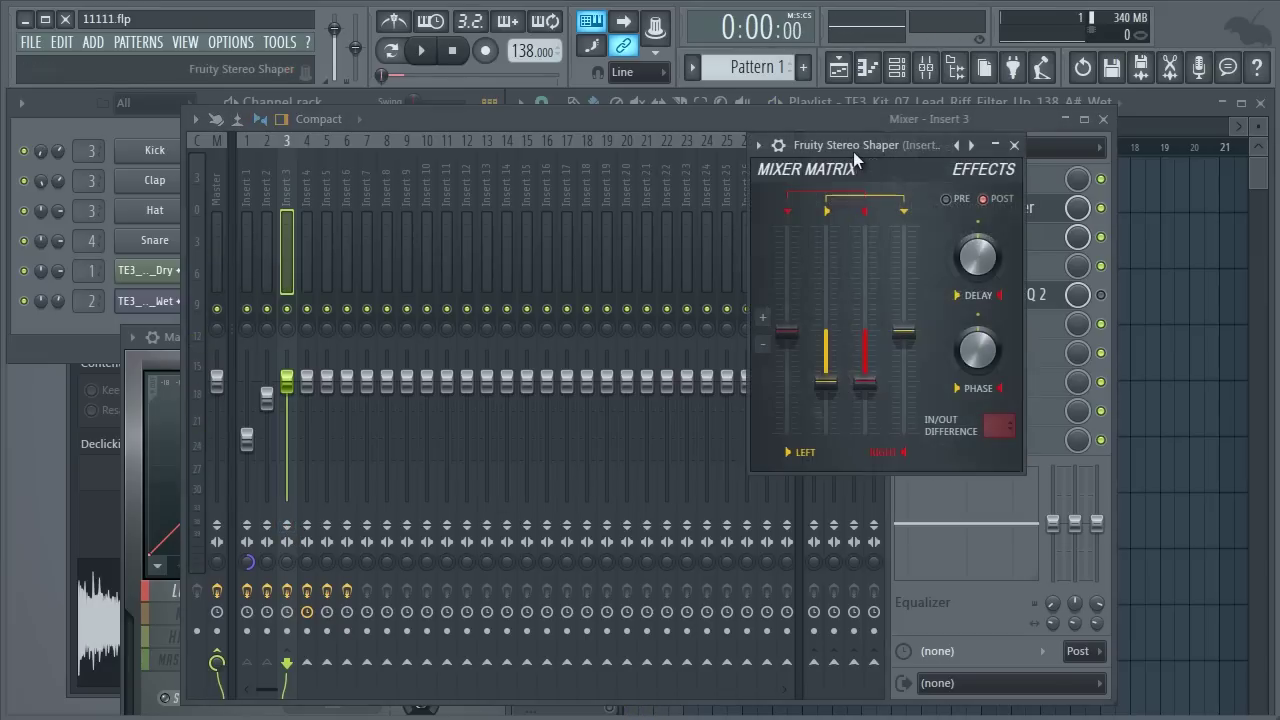
click(288, 529)
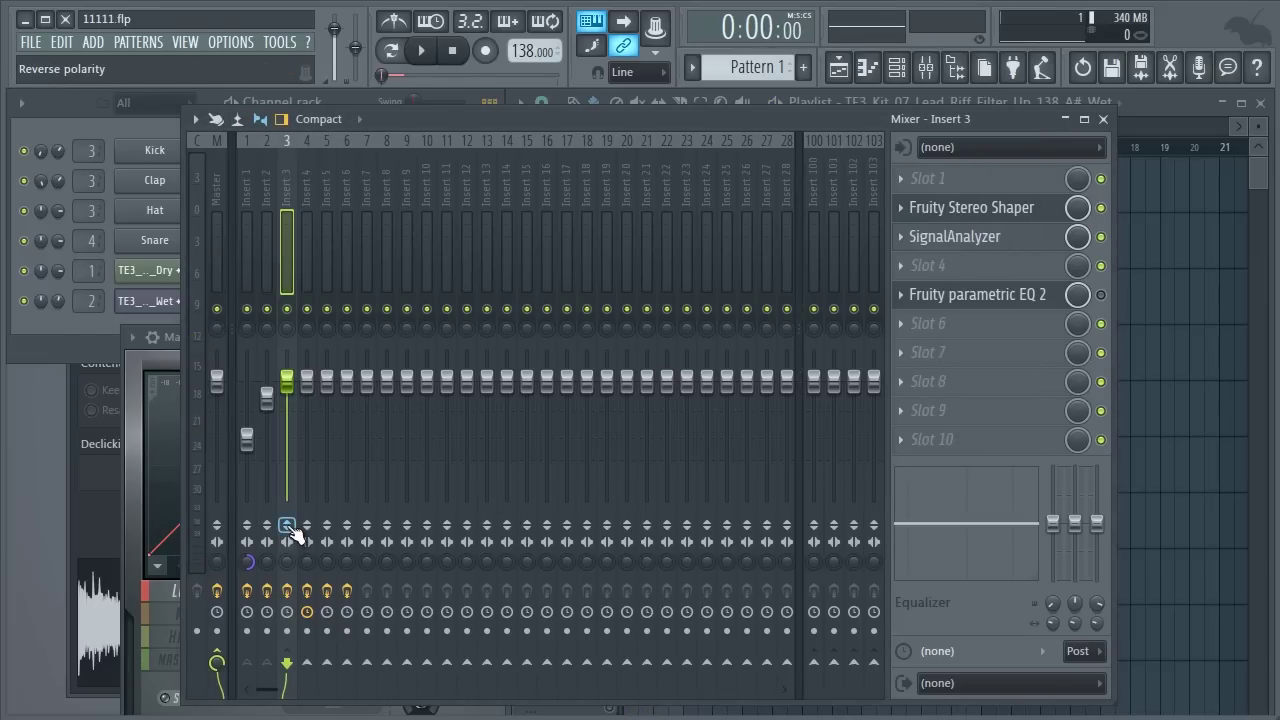
Reopen Insert 3's Stereo Shaper, load the LR to MS mixing preset and play the loop briefly to hear it.
click(975, 216)
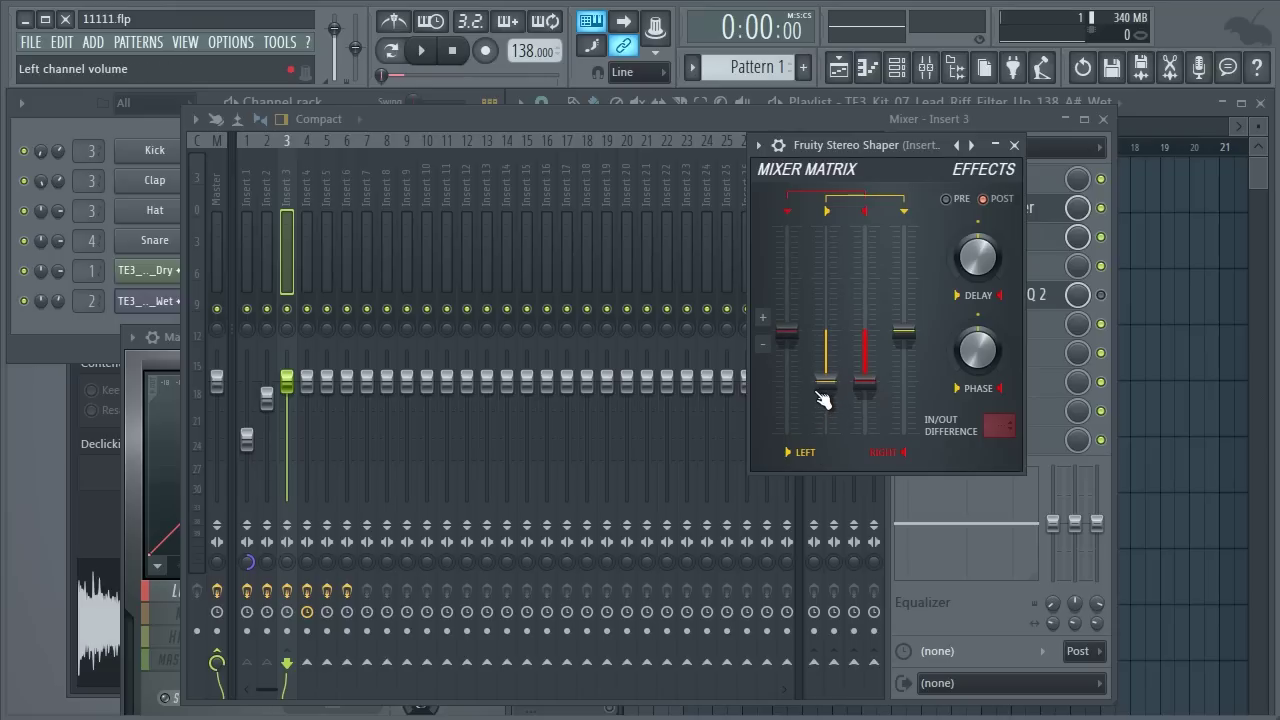
right_click(970, 145)
mouse_move(988, 182)
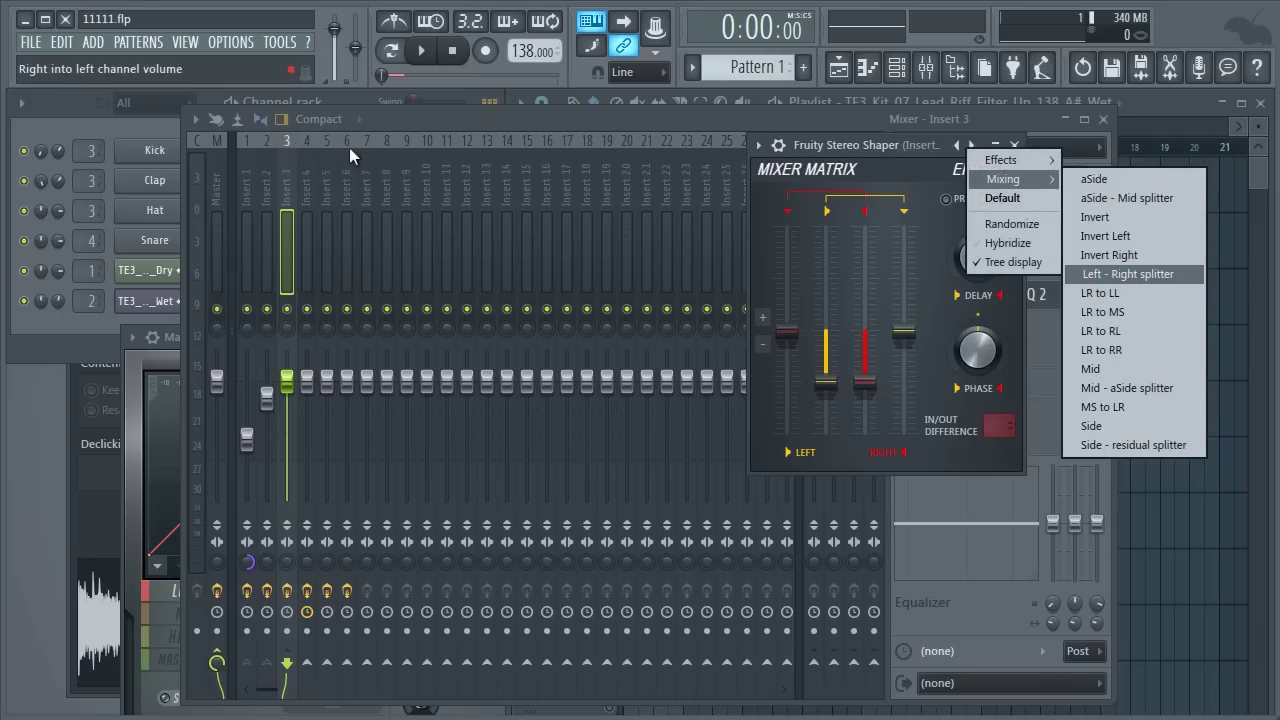
click(1107, 313)
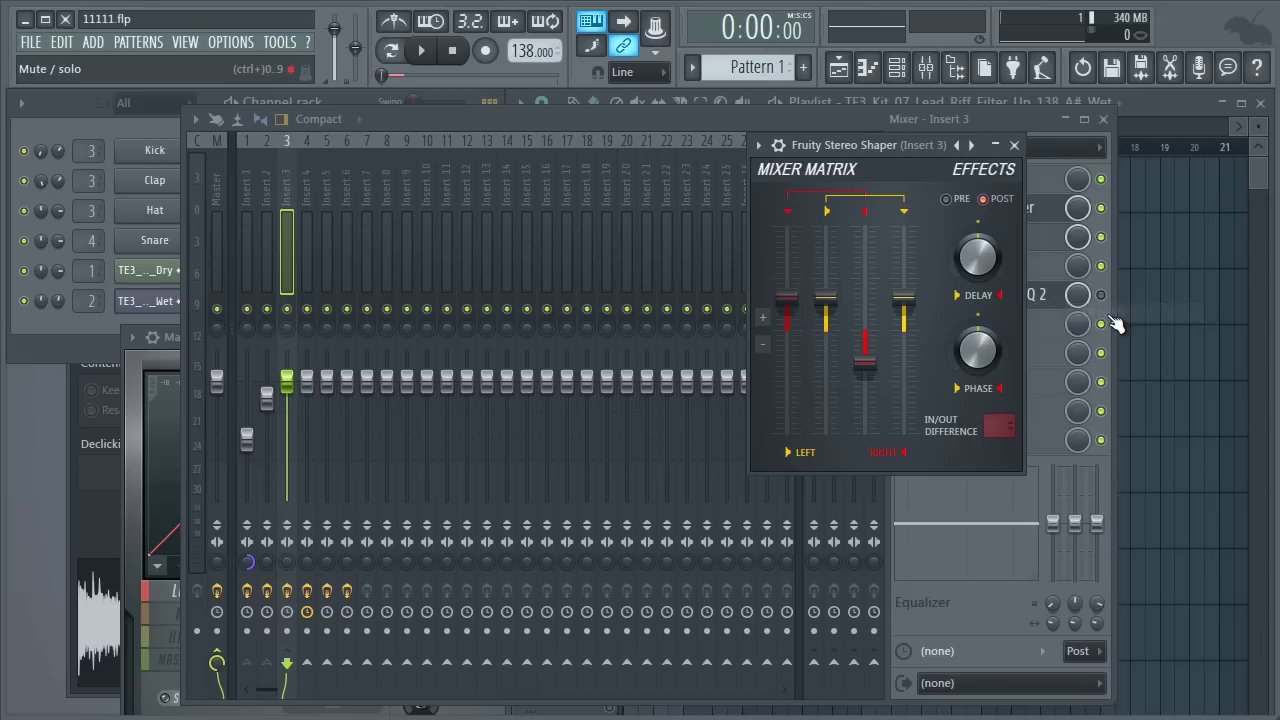
key(space)
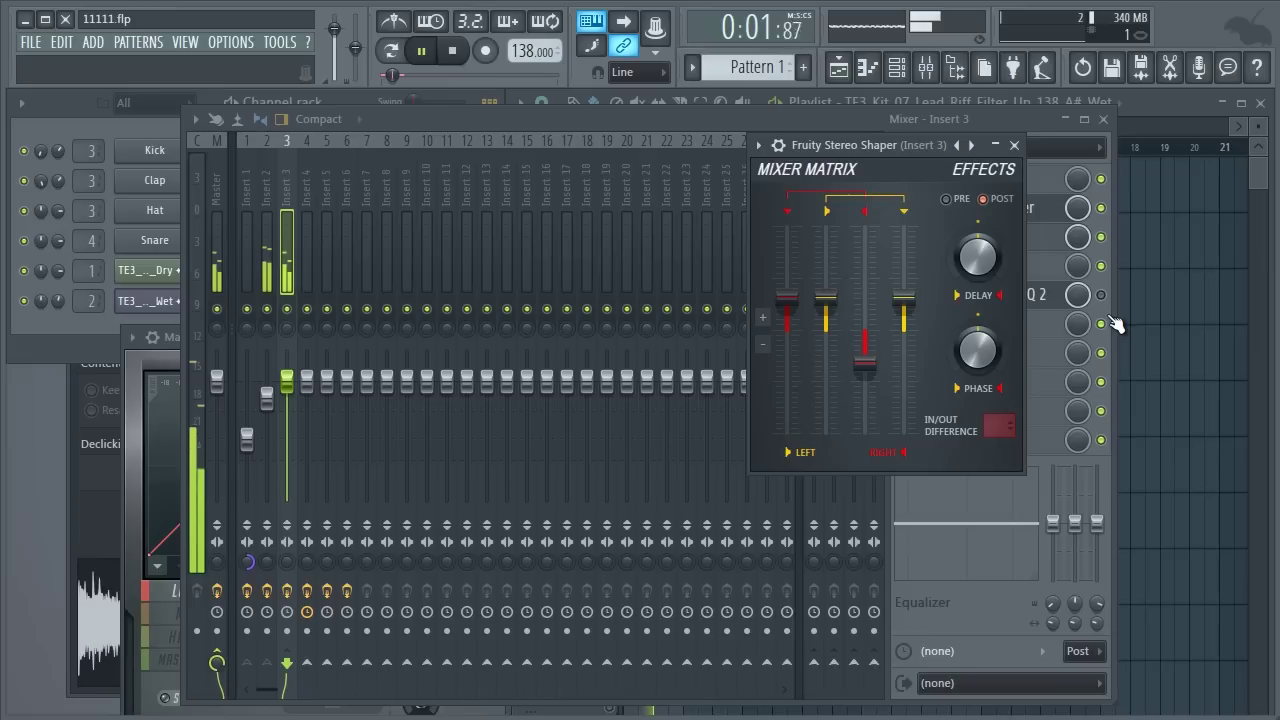
key(space)
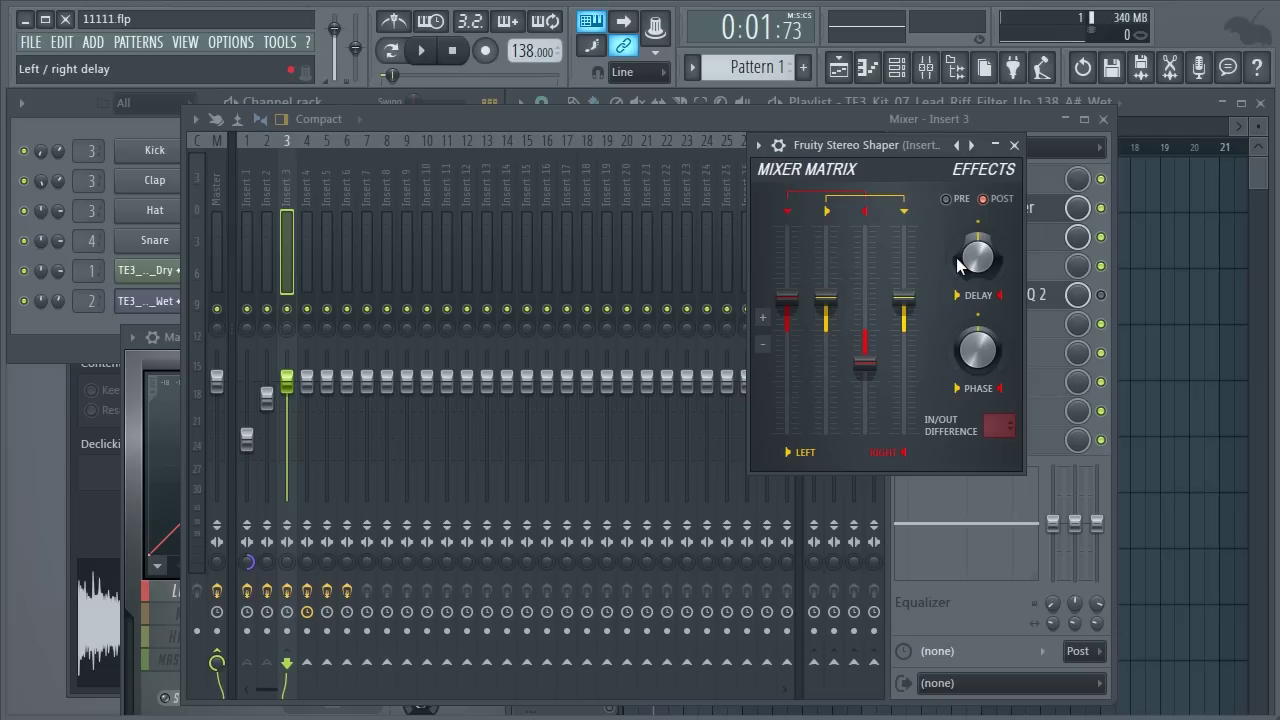
Load the LR to RL mixing preset in the Stereo Shaper and play the loop briefly.
right_click(957, 145)
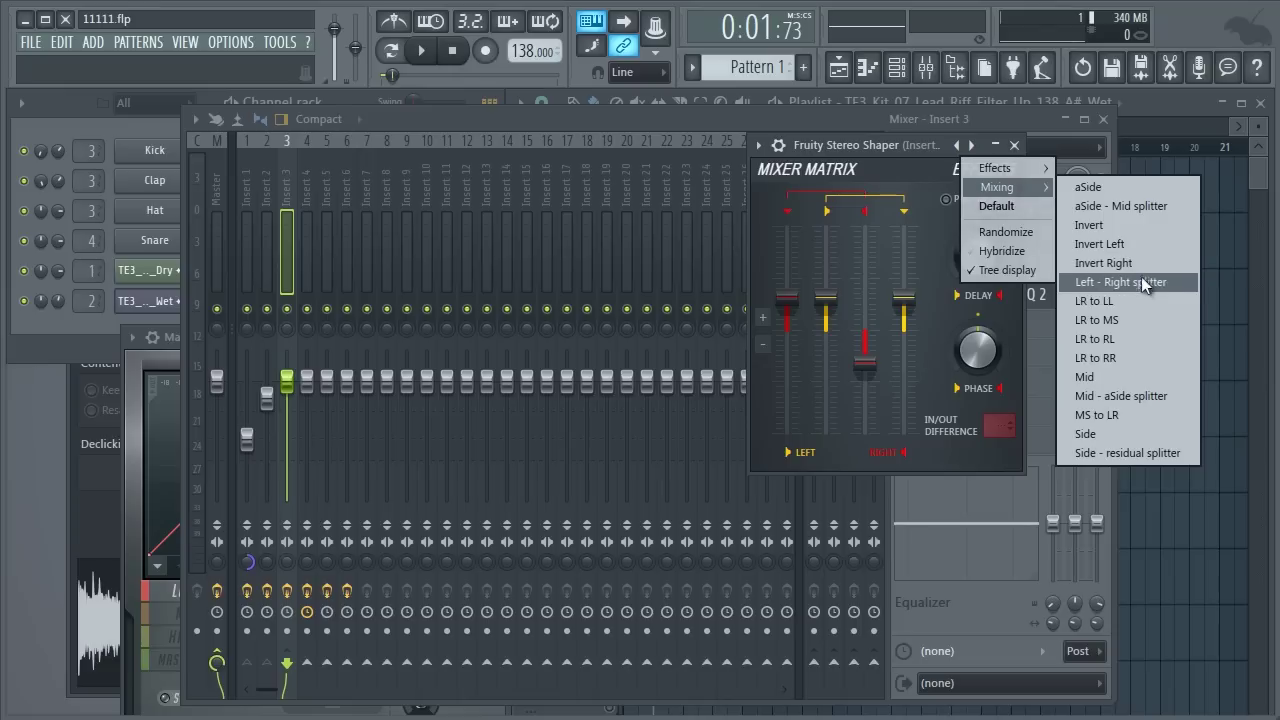
click(1113, 346)
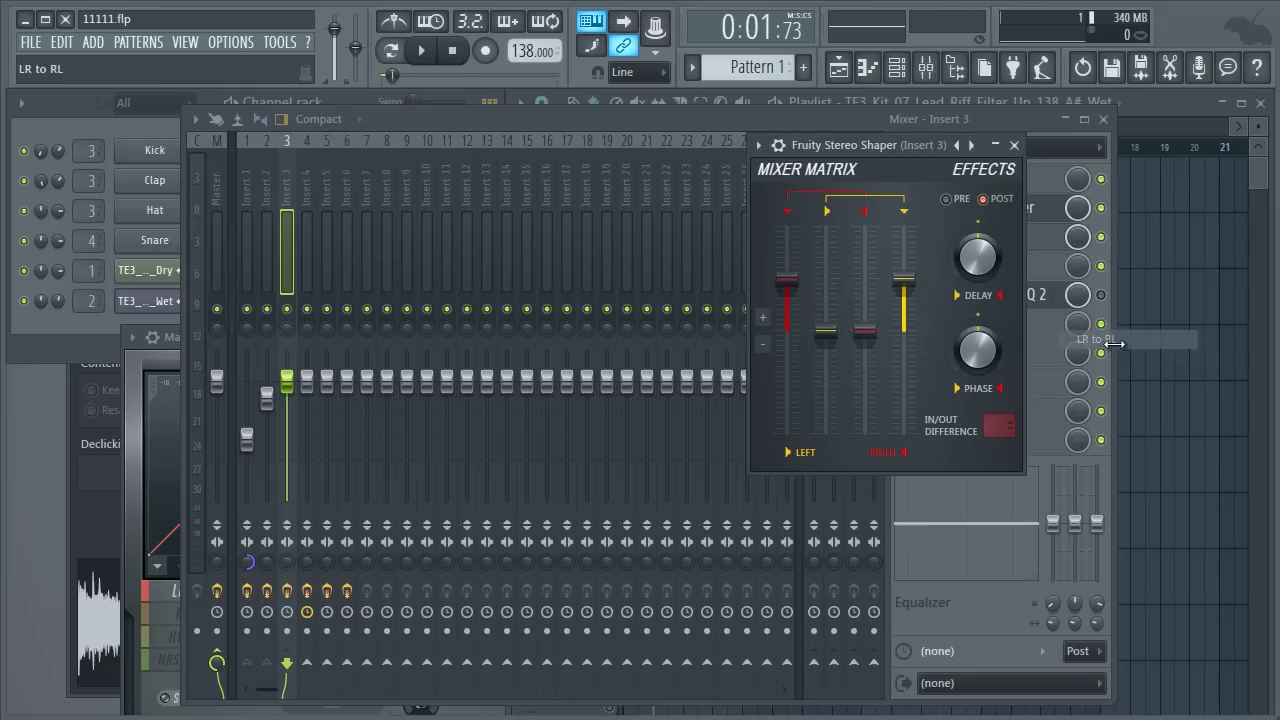
key(space)
Compare the Side and aSide mixing presets in the Stereo Shaper by loading Side, aSide and Side again.
click(968, 146)
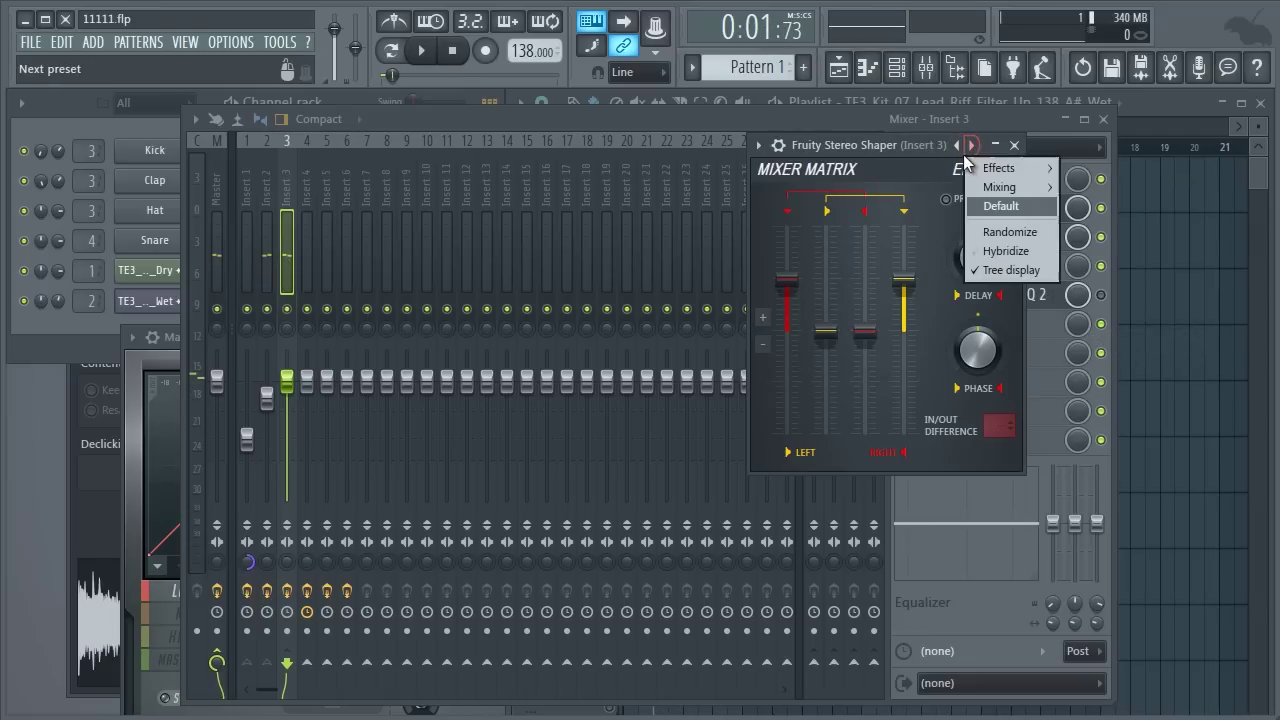
mouse_move(1005, 187)
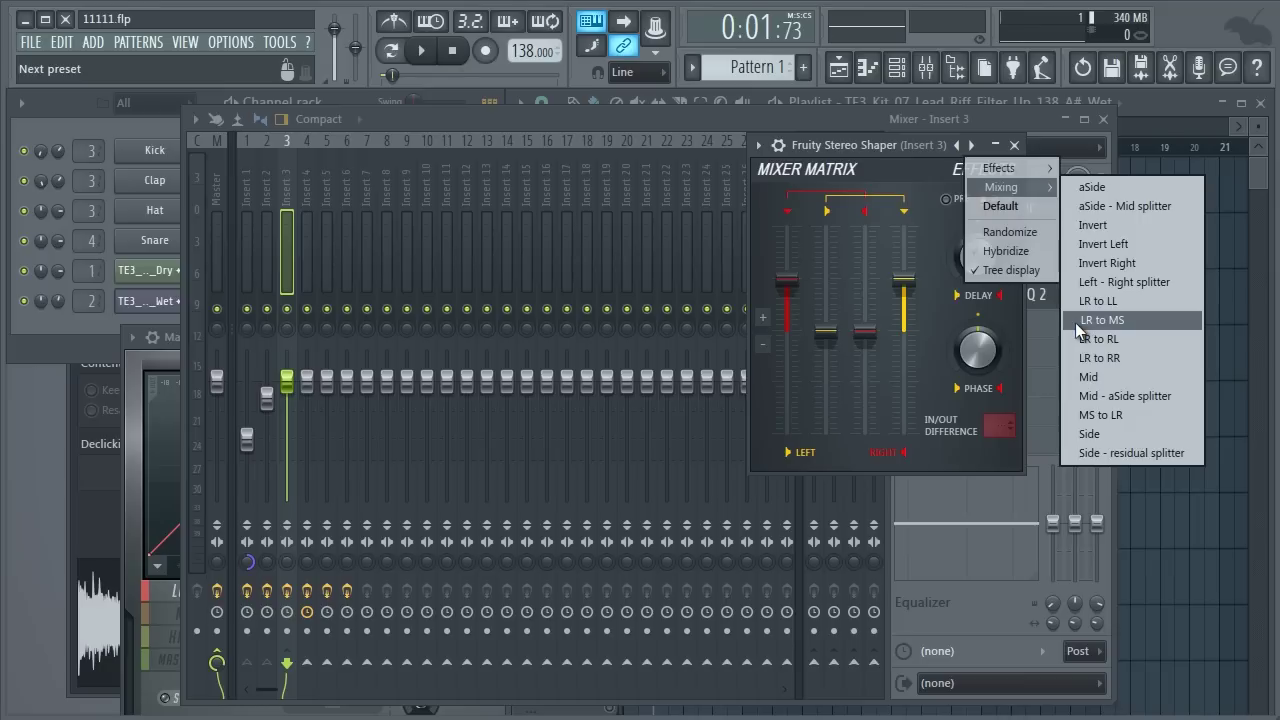
click(1101, 433)
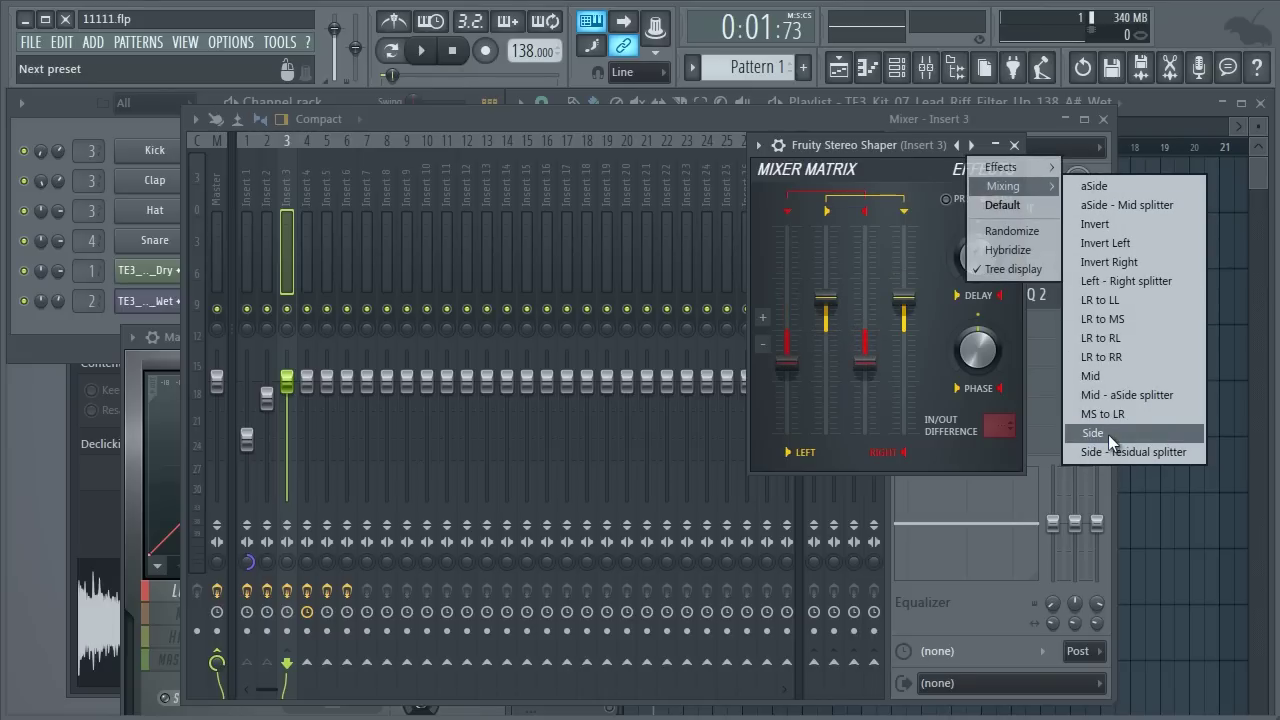
click(1104, 194)
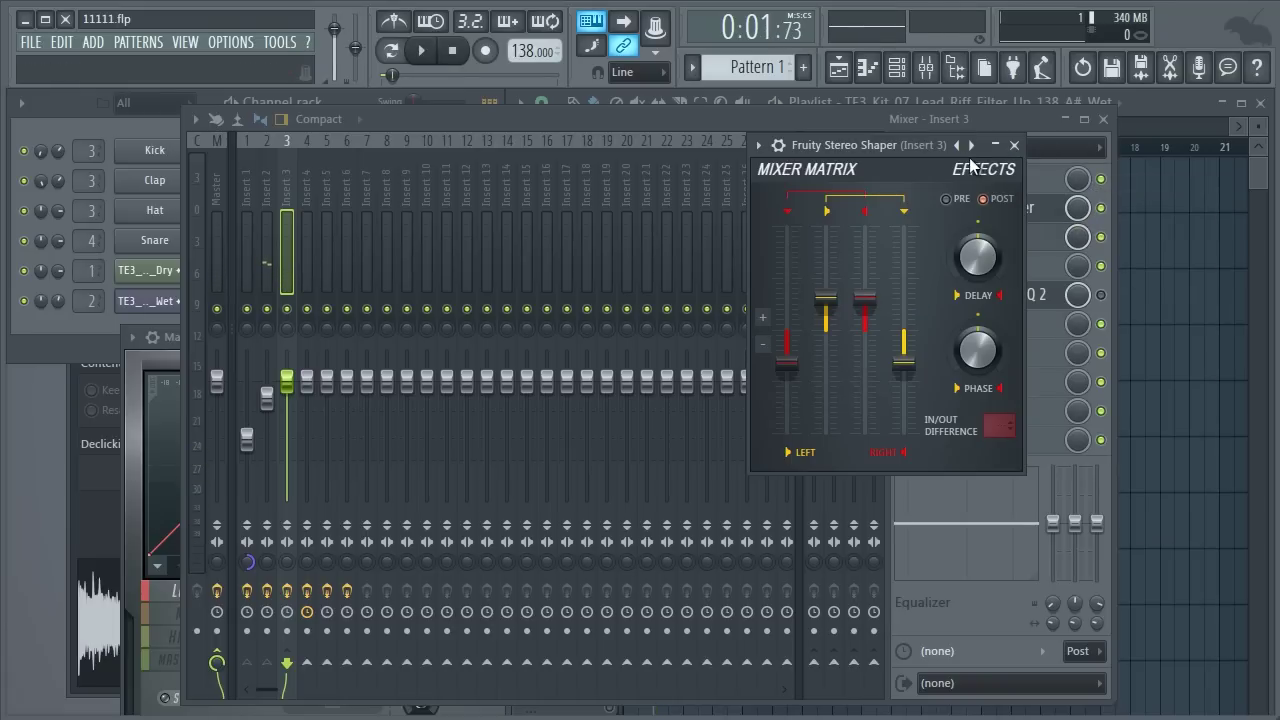
right_click(972, 150)
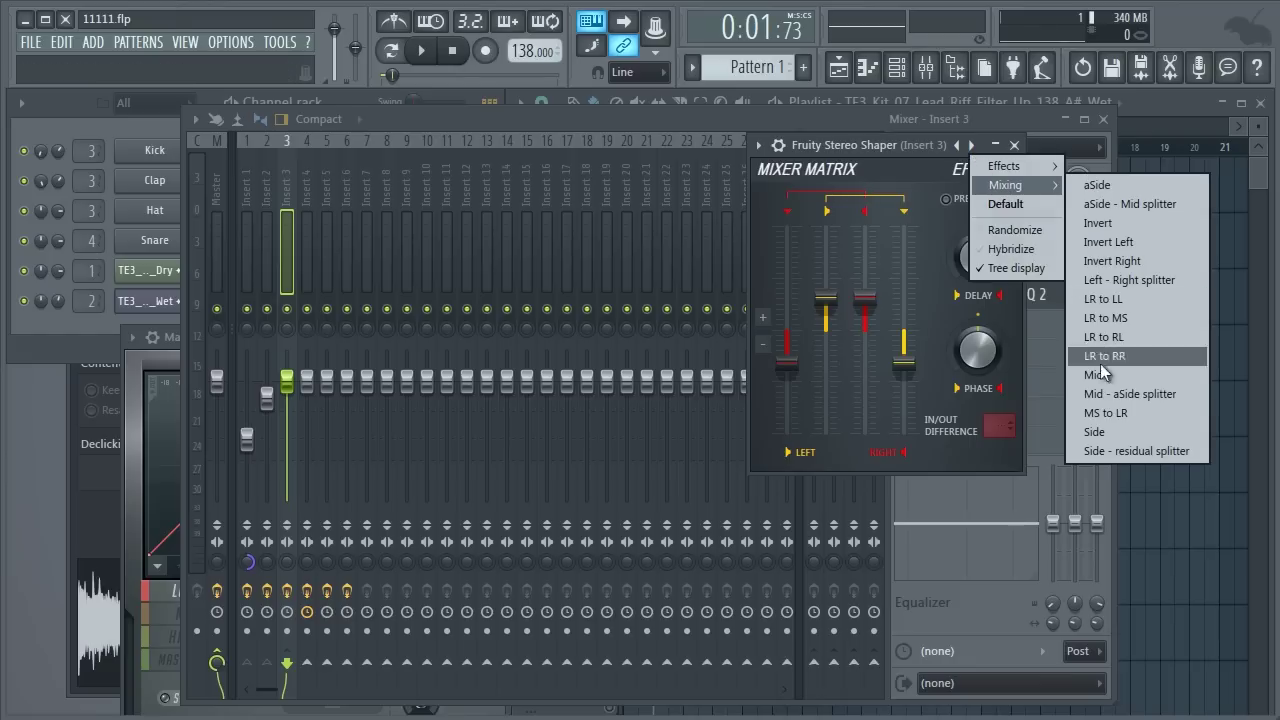
click(1092, 440)
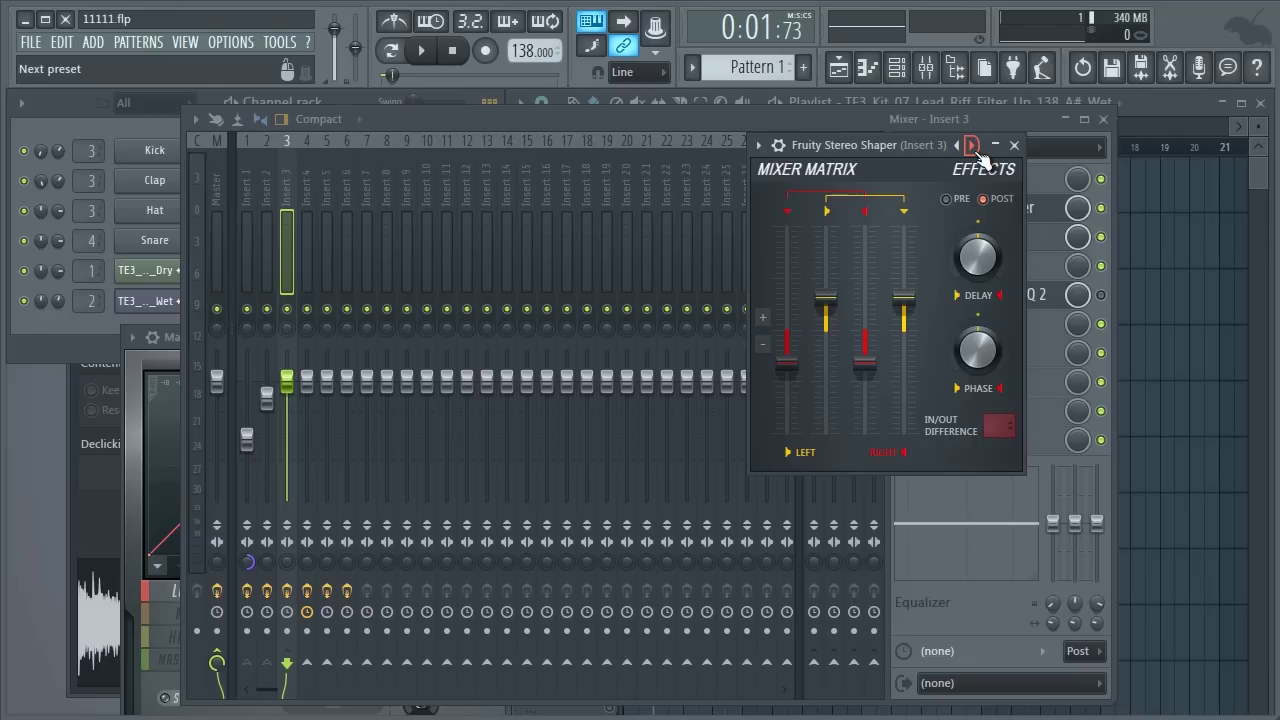
Load the LR to MS mixing preset, close the Stereo Shaper and move it up to Insert 3's first effect slot.
right_click(977, 152)
click(1011, 201)
right_click(977, 152)
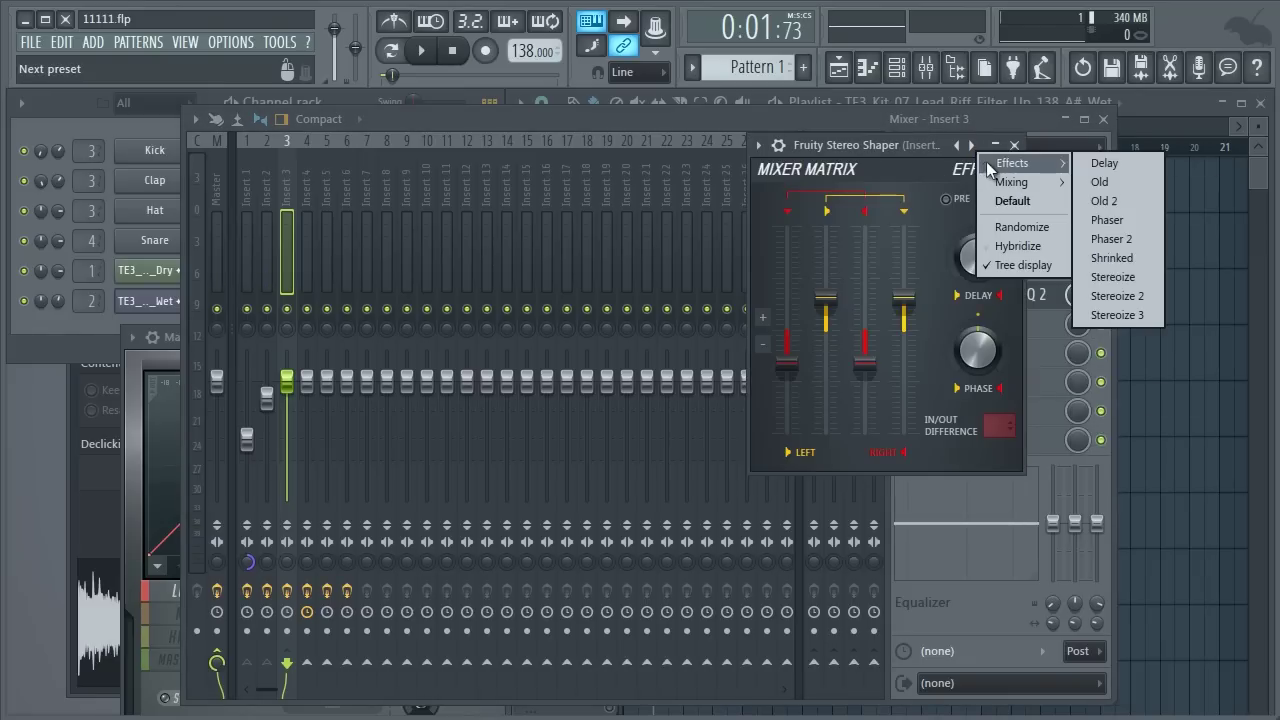
mouse_move(1020, 182)
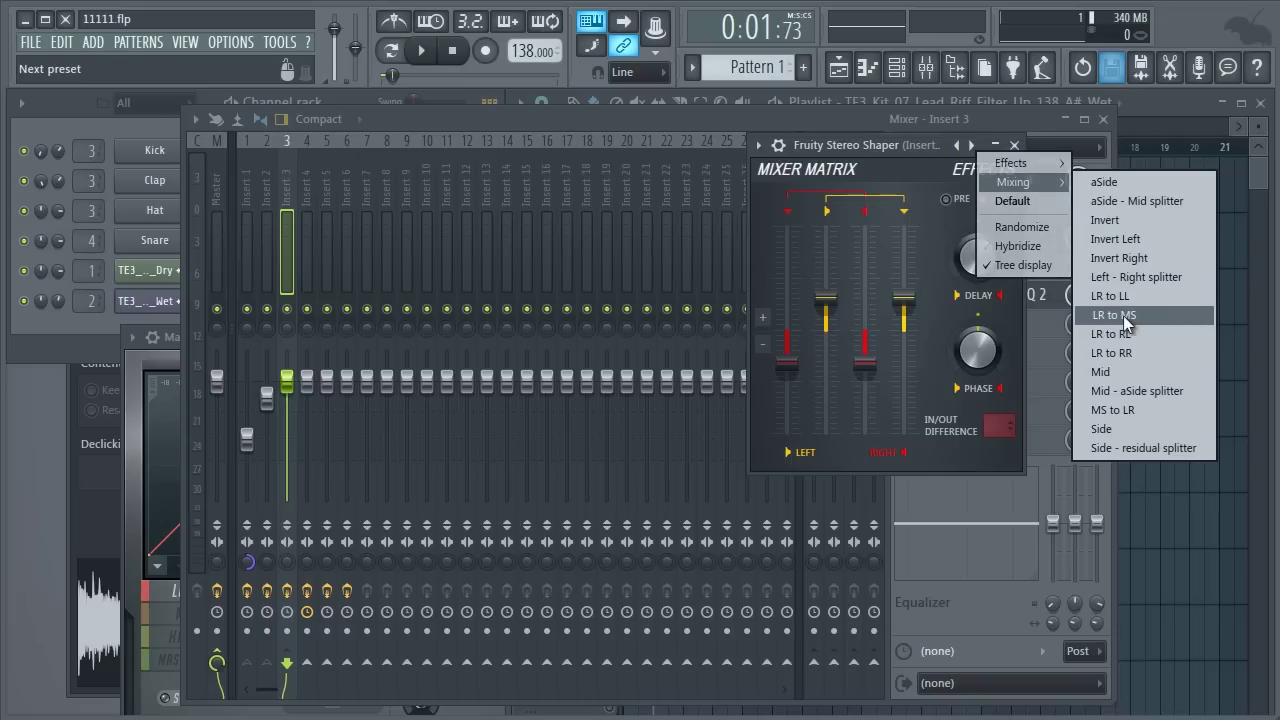
click(1123, 315)
click(1014, 146)
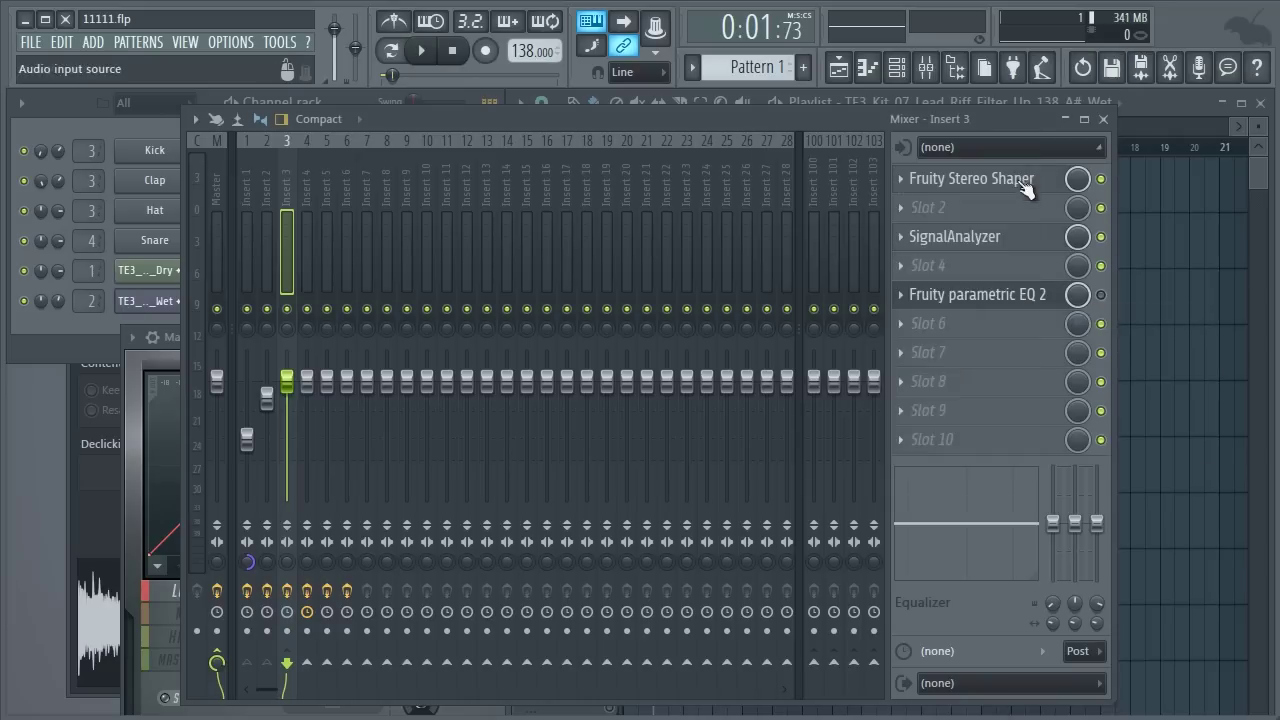
Copy the Stereo Shaper from slot 1 to slot 3 of Insert 3 in place of SignalAnalyzer.
click(901, 179)
drag(922, 278, 931, 240)
click(952, 240)
click(957, 240)
drag(476, 307, 932, 228)
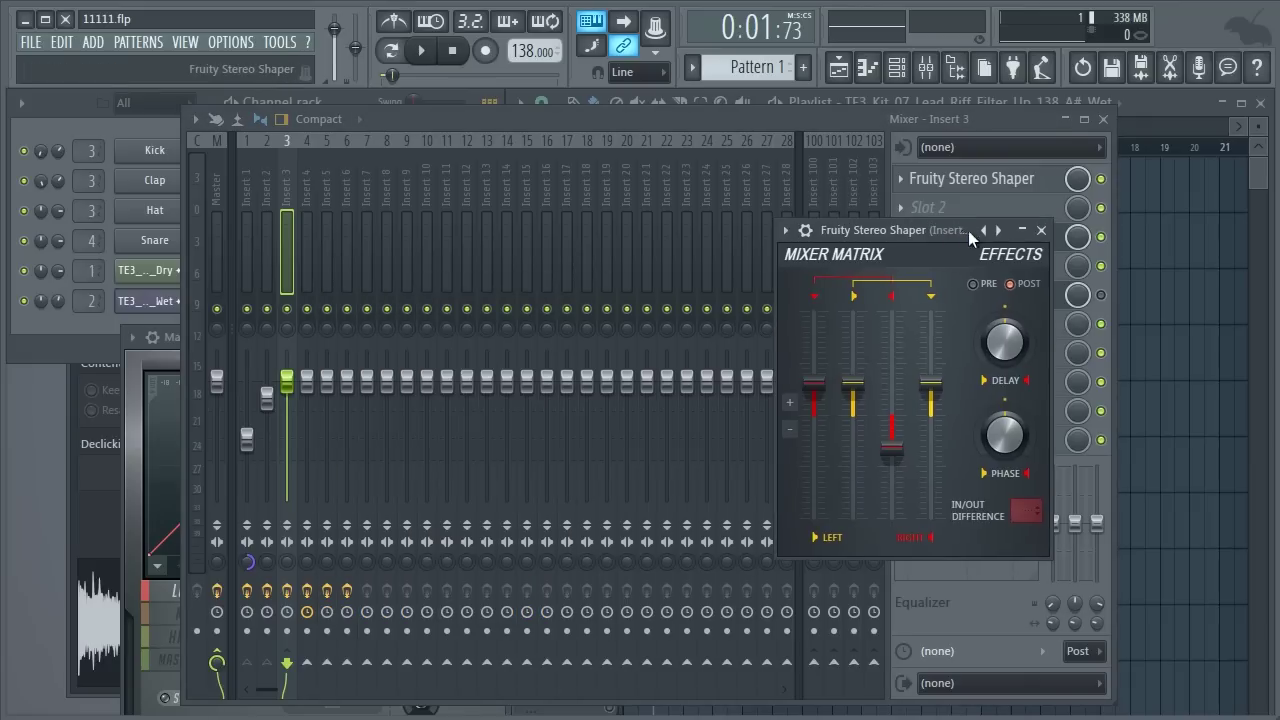
Load the MS to LR mixing preset in the second Stereo Shaper and close its window.
right_click(983, 230)
mouse_move(1002, 265)
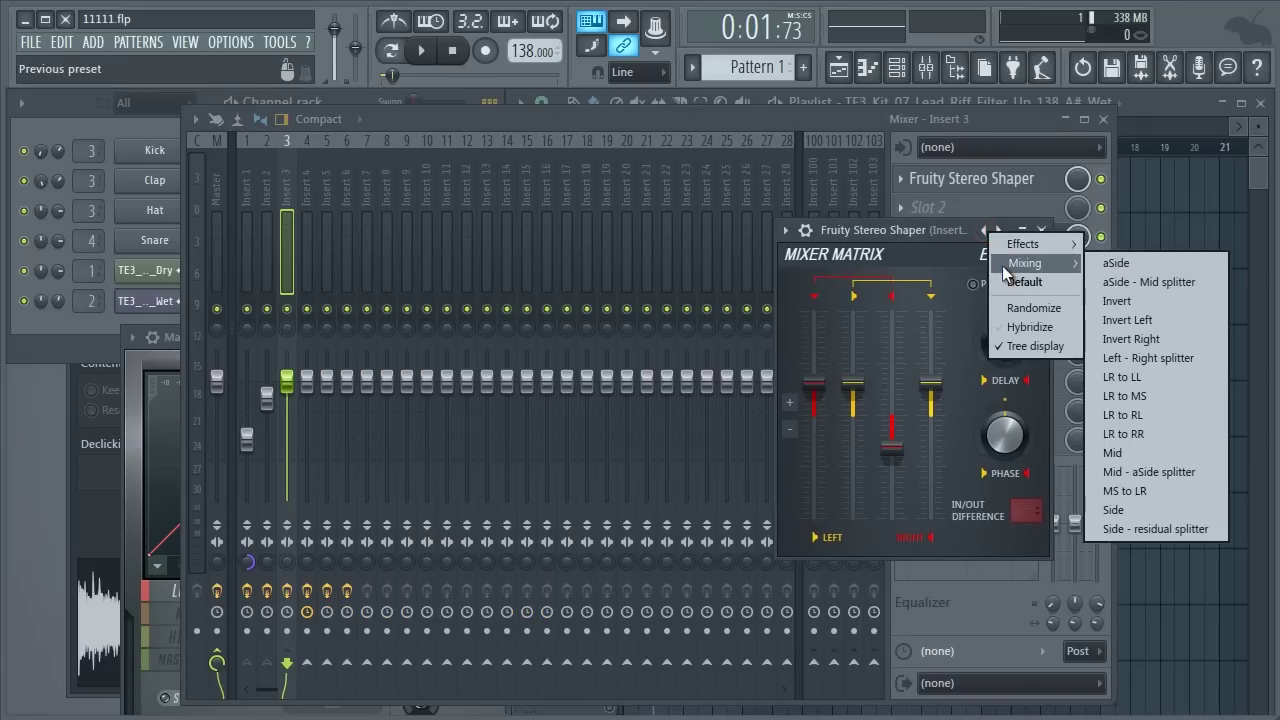
click(1129, 492)
click(1041, 231)
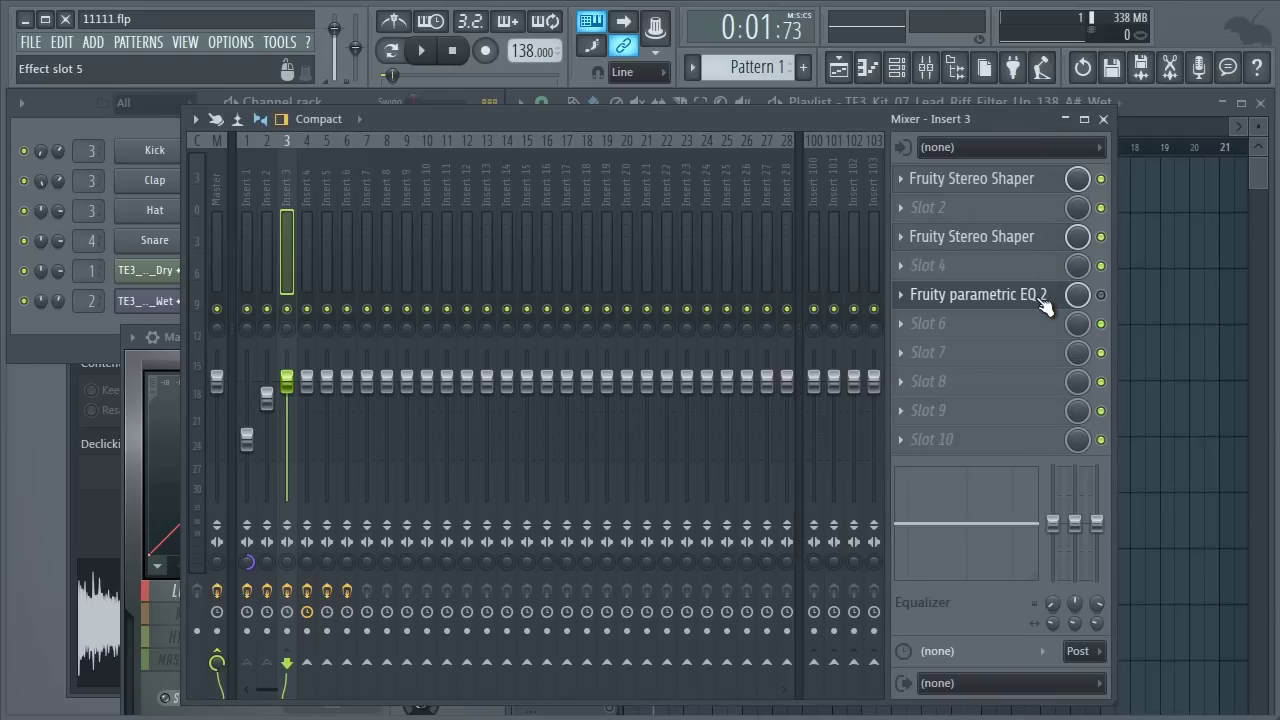
Play the loop and bypass Insert 3's effects to compare the processed and unprocessed sound.
key(space)
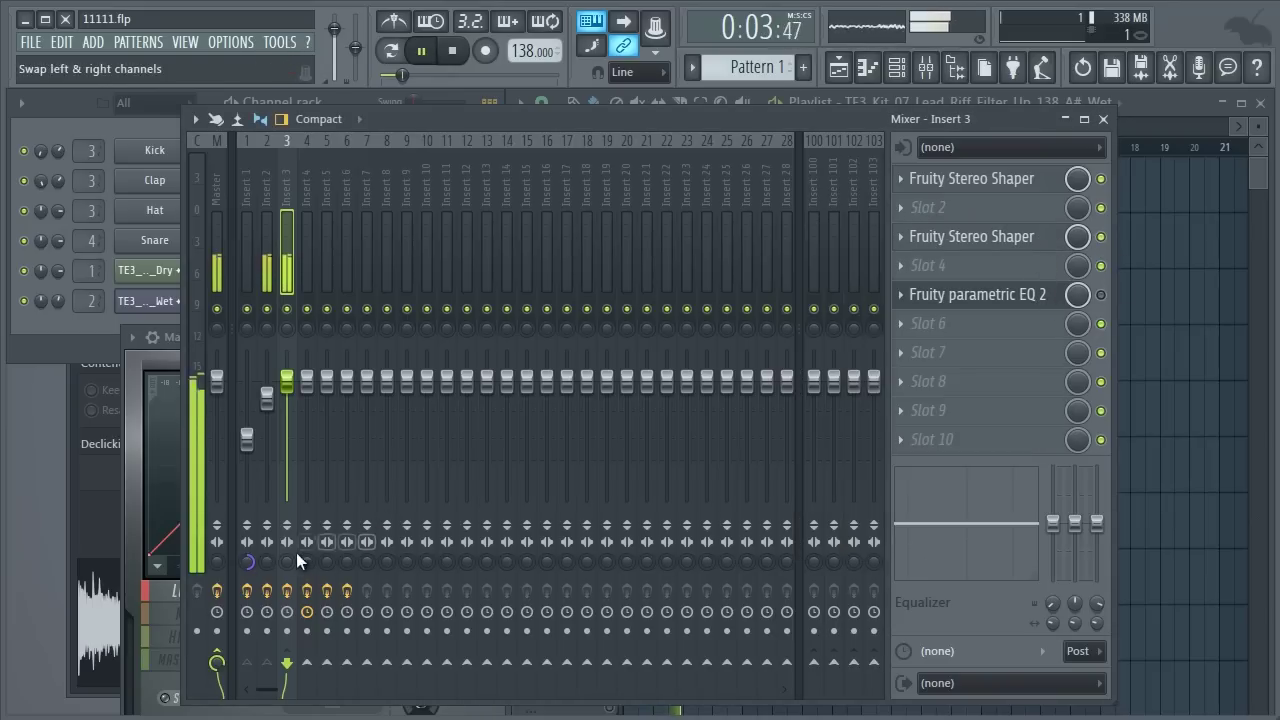
click(290, 593)
key(space)
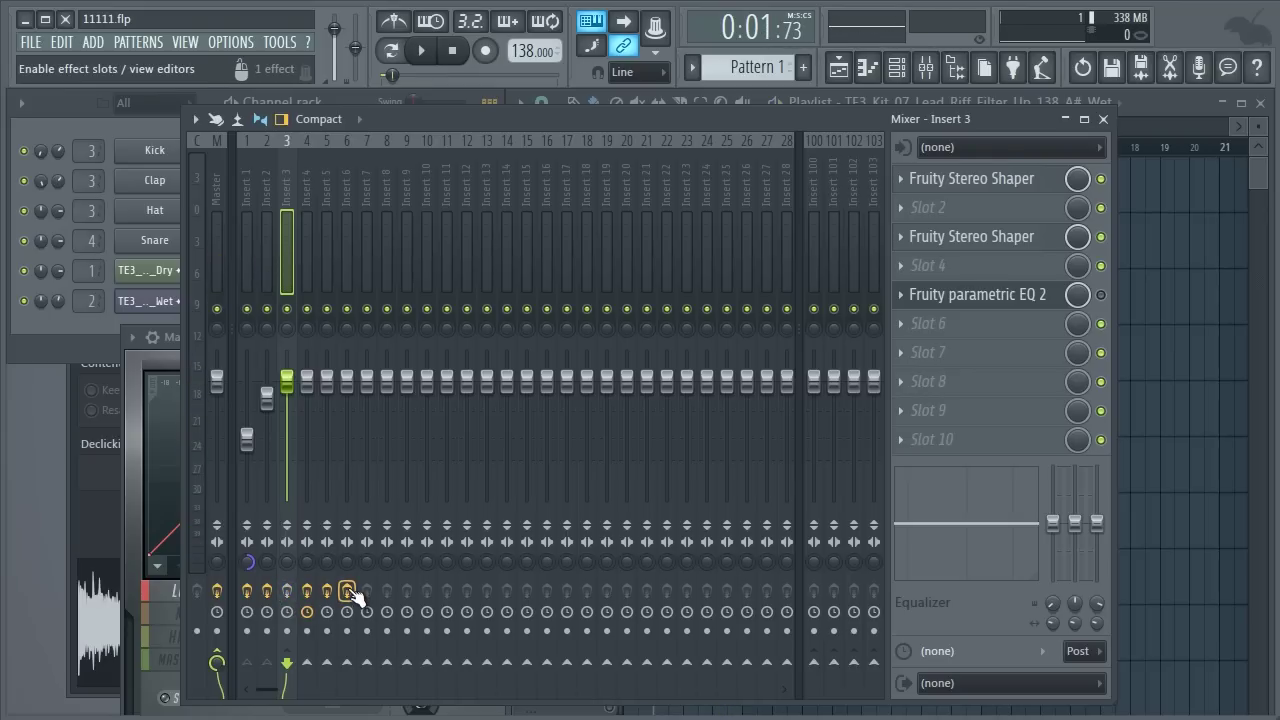
Move the second Stereo Shaper down to slot 5 and Fruity parametric EQ 2 down to slot 8 of Insert 3.
scroll(1001, 248, down, 1)
scroll(998, 298, down, 2)
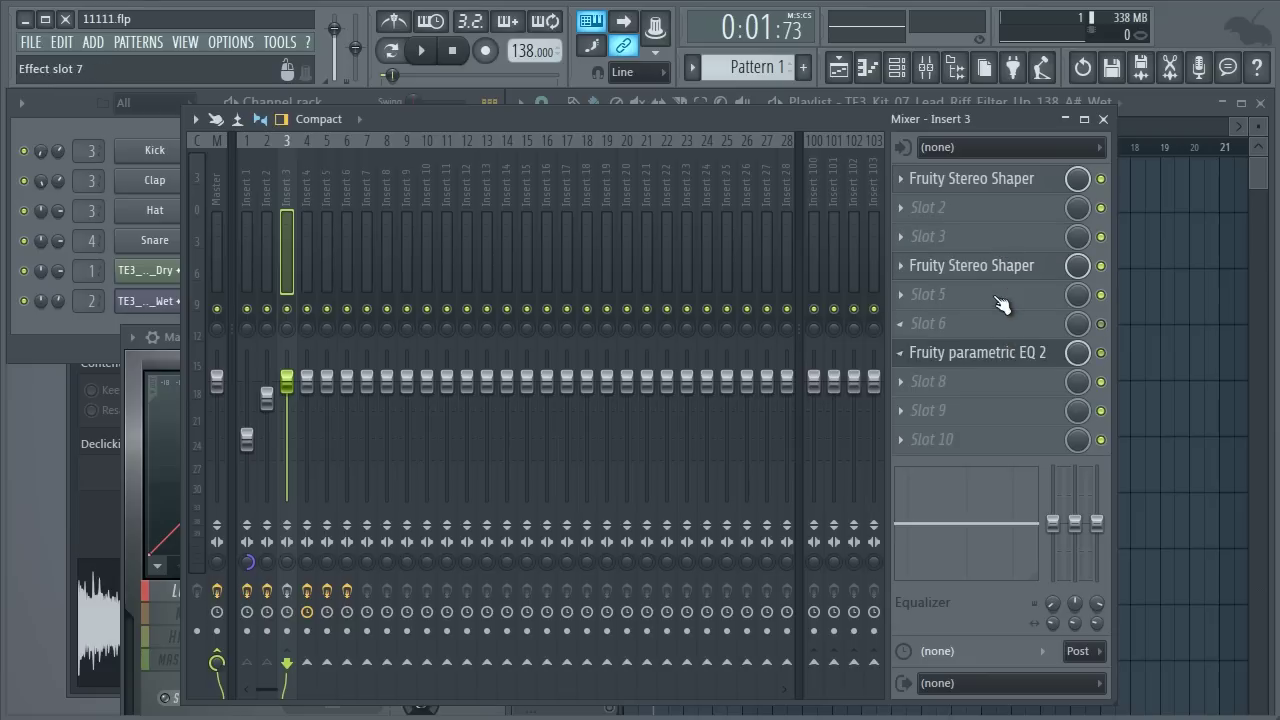
scroll(1001, 305, down, 1)
scroll(987, 285, down, 1)
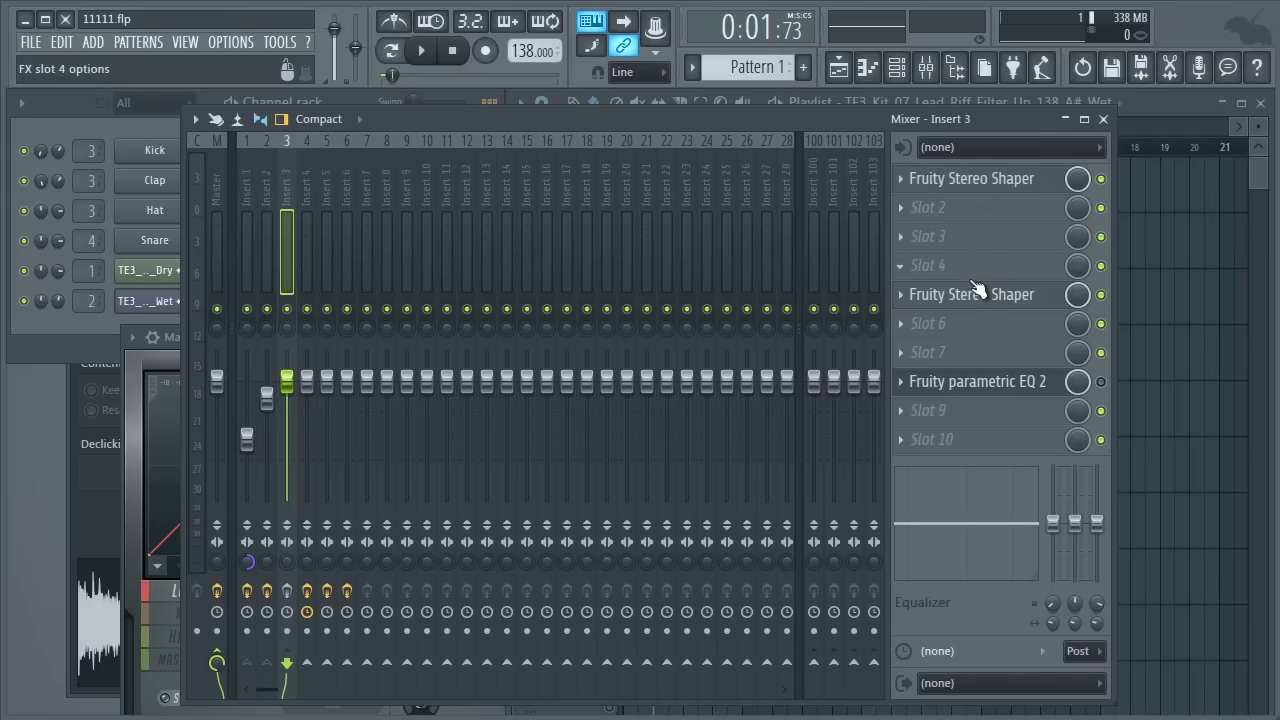
scroll(972, 297, up, 1)
scroll(976, 303, down, 1)
In slot 3's Q6 Stereo, unlink the channels and boost the left channel's band 6 by about 12 dB near 1821 Hz, auditioning it during playback.
drag(767, 318, 487, 116)
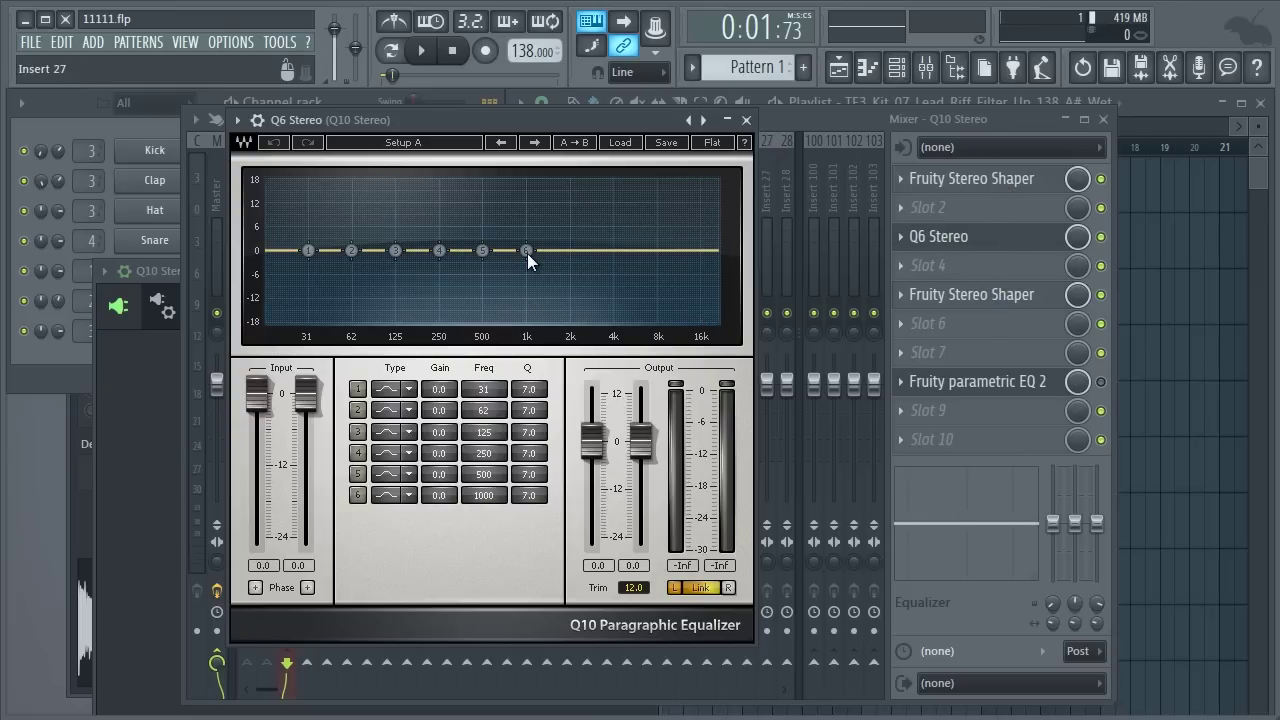
drag(528, 250, 617, 237)
click(692, 588)
drag(610, 240, 638, 221)
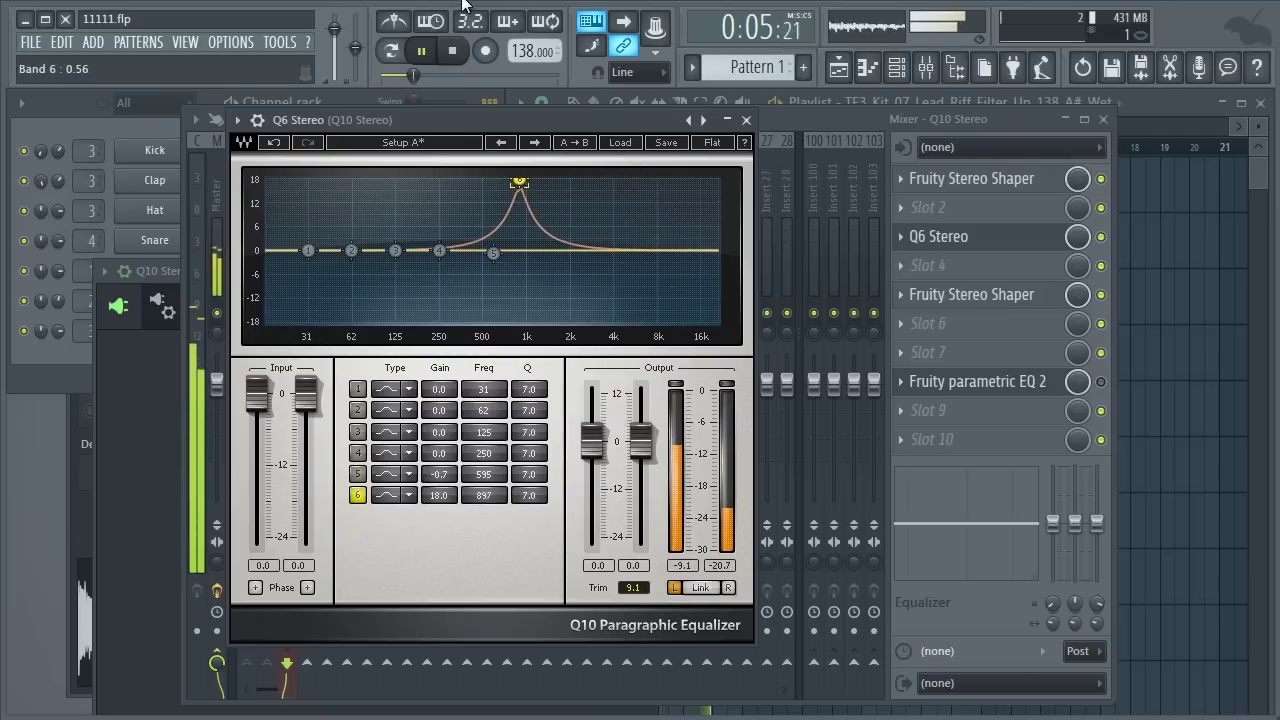
key(space)
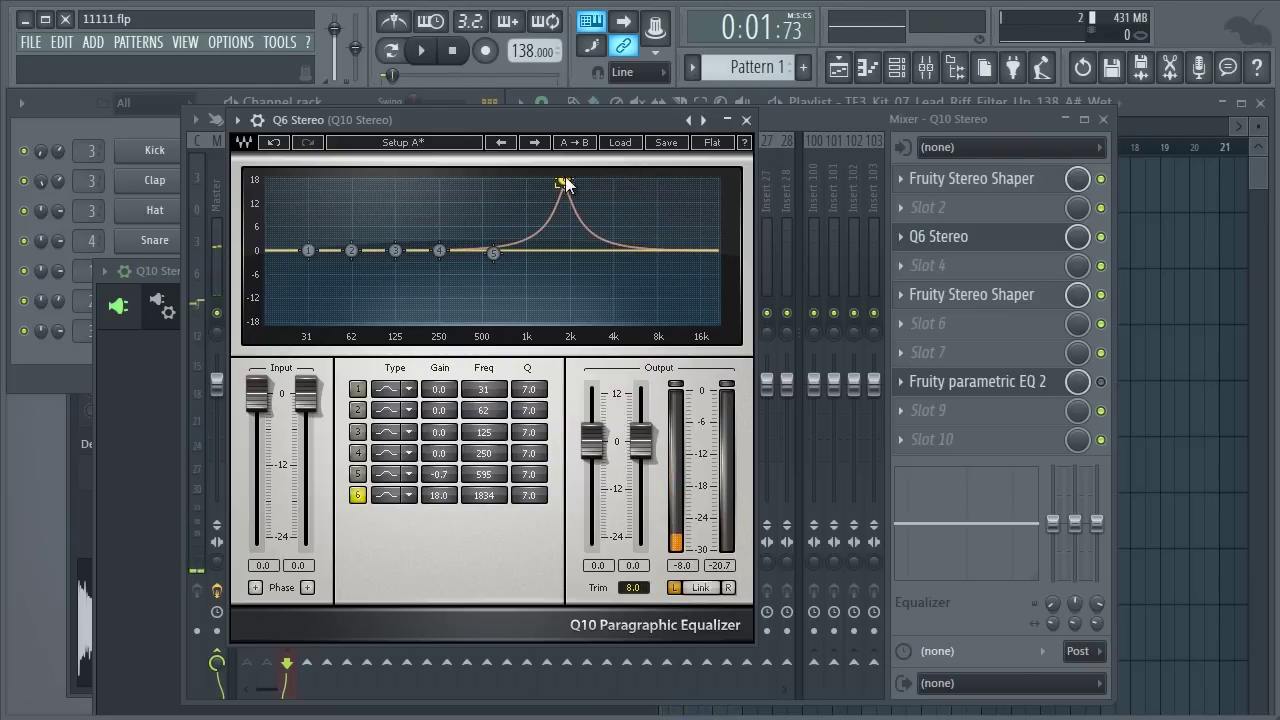
drag(566, 186, 567, 299)
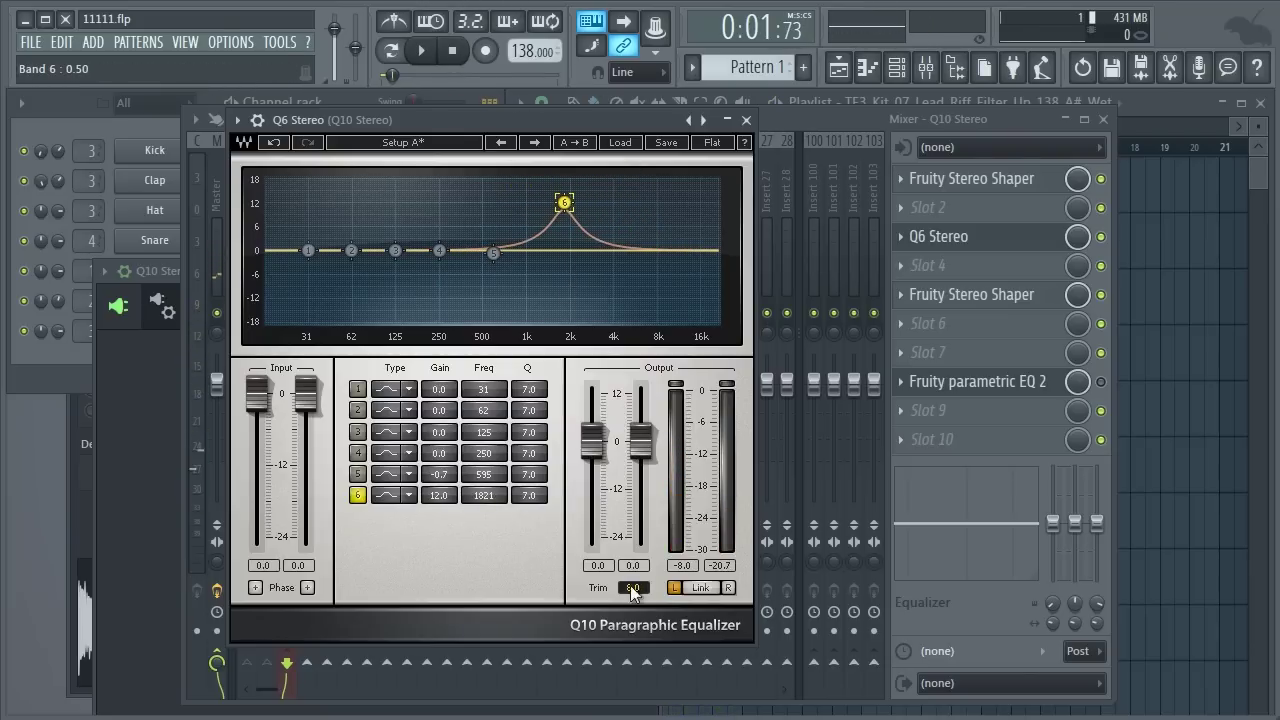
Switch Q6 Stereo to the right channel and boost band 5 by about 13 dB near 433 Hz while the loop plays.
click(729, 588)
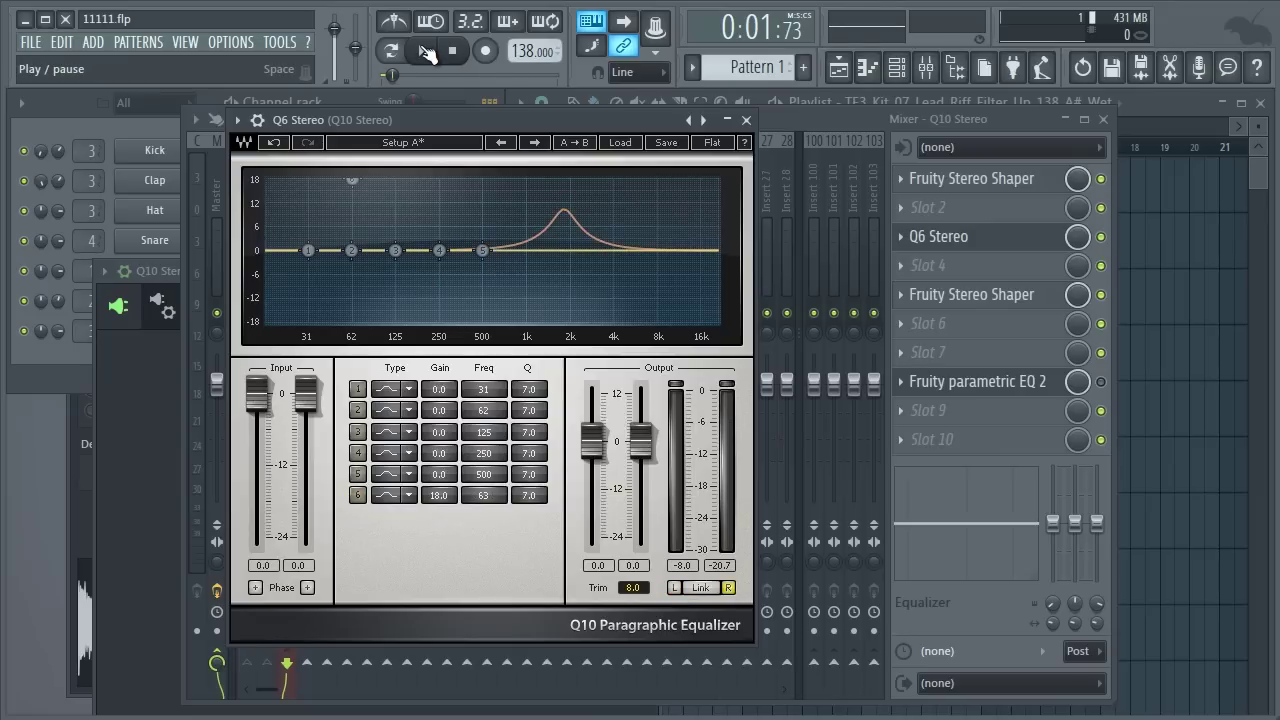
click(424, 50)
drag(482, 250, 563, 194)
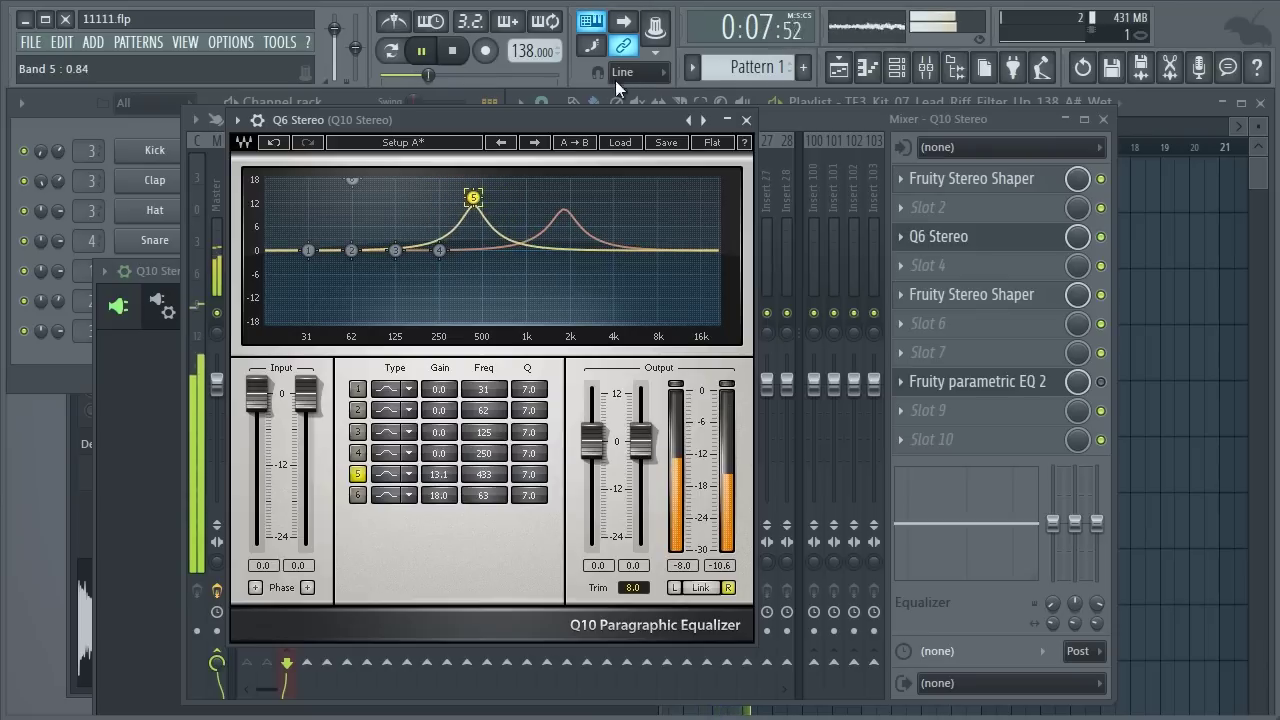
Stop the loop and close the Q6 Stereo and Q10 Stereo plugin windows.
click(462, 54)
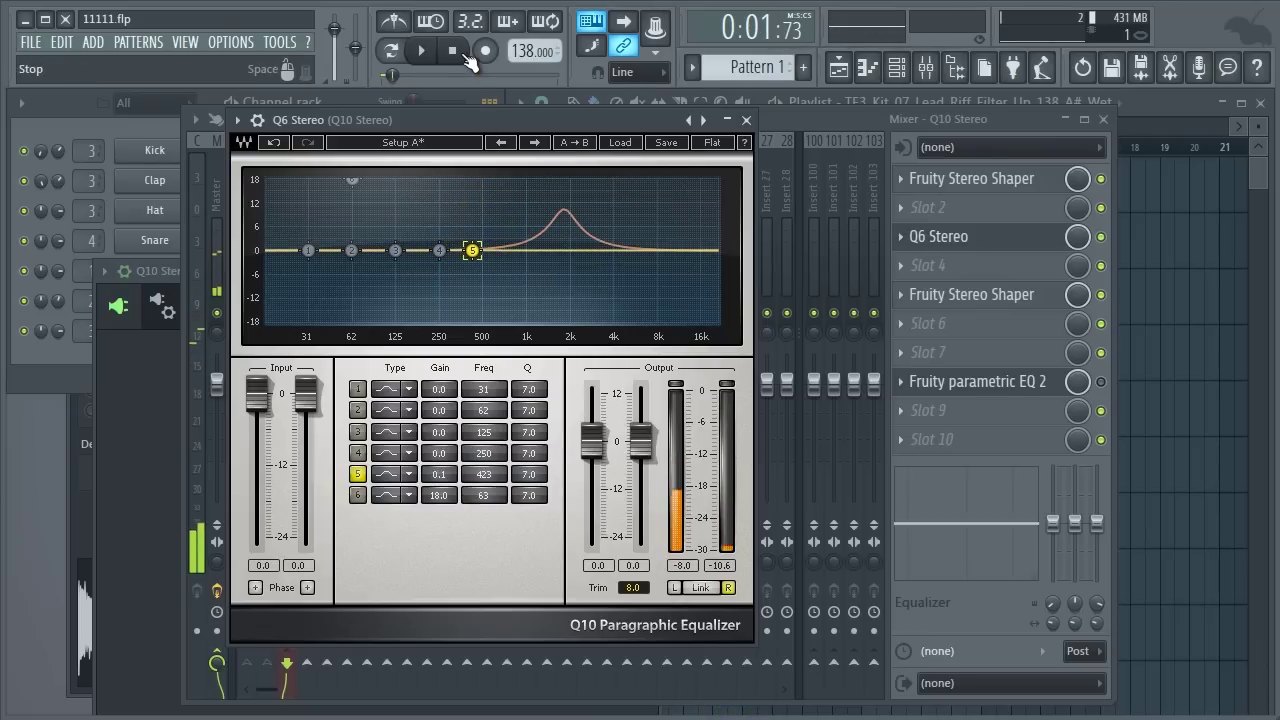
click(898, 238)
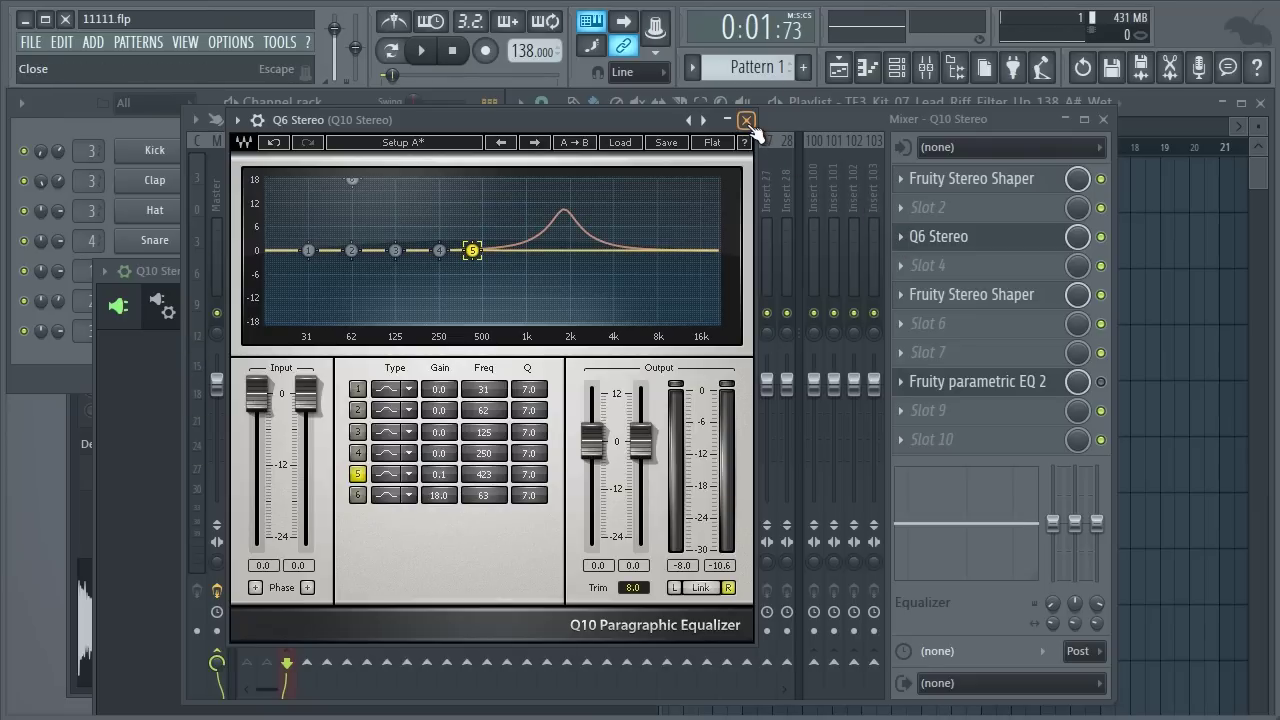
click(746, 121)
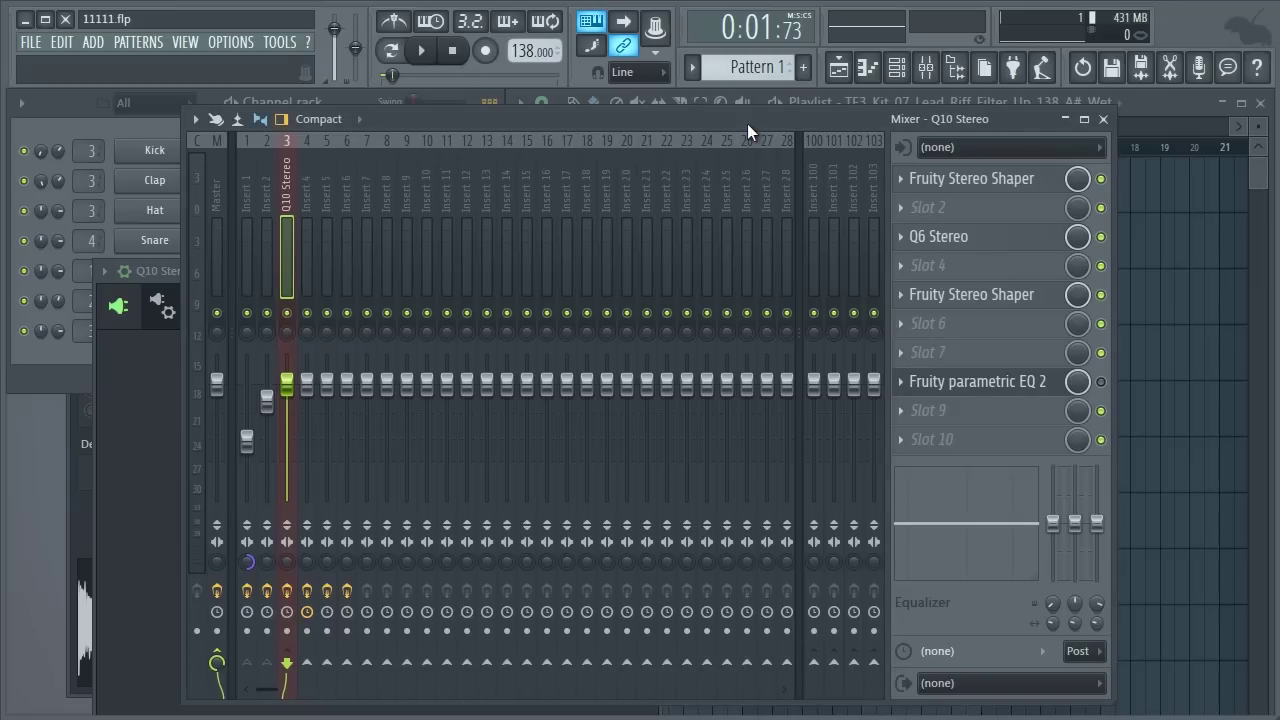
click(170, 270)
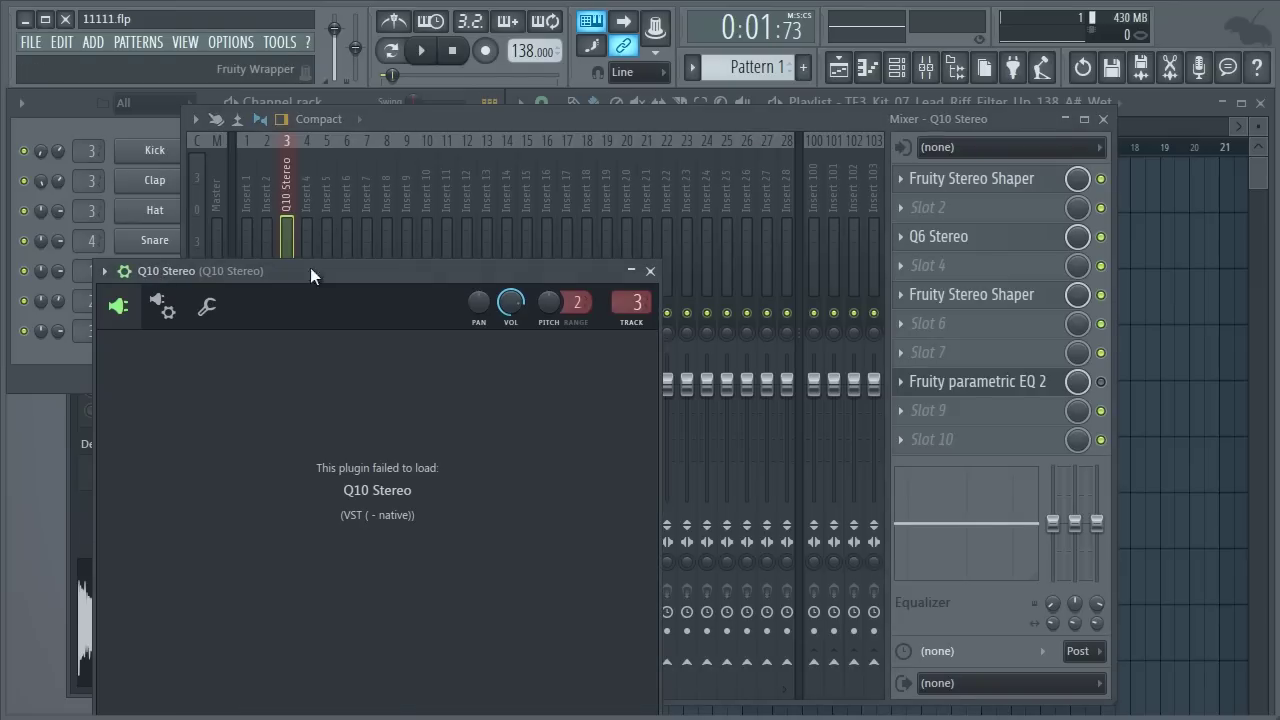
click(650, 271)
Load API-2500 Stereo from the plugin browser into slot 3 of Insert 3, replacing Q6 Stereo, and hide the browser.
click(955, 67)
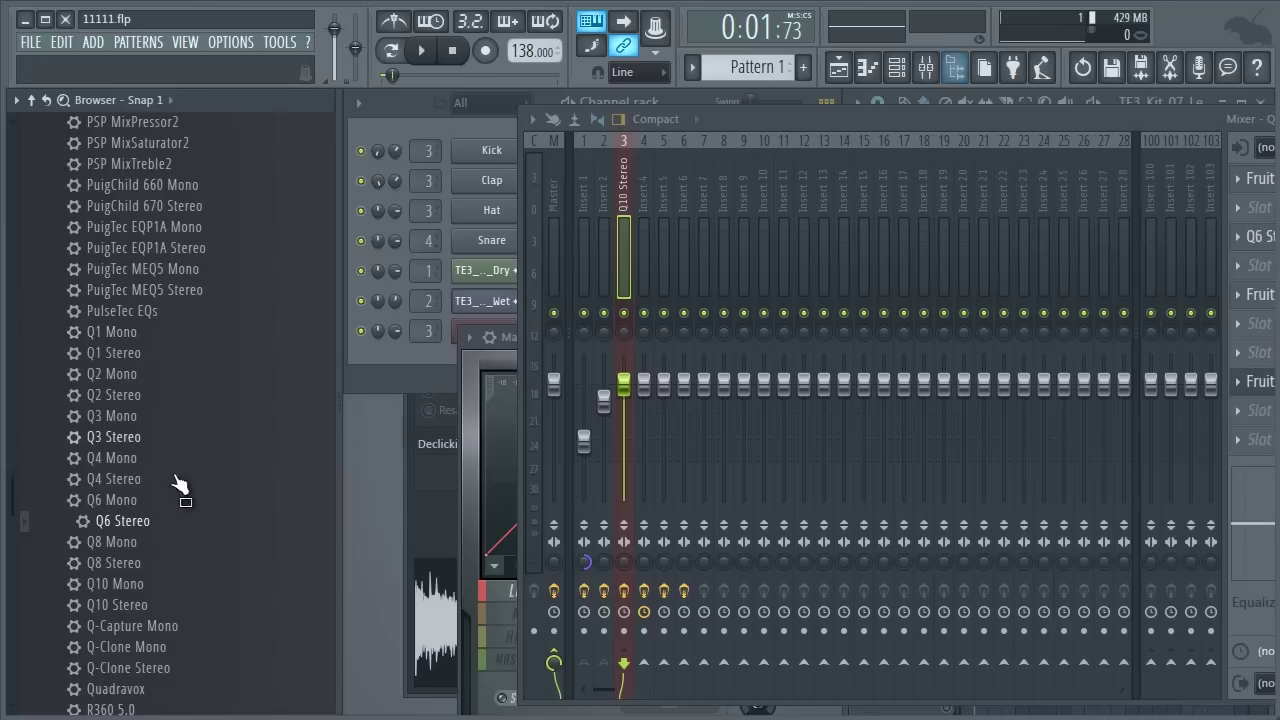
drag(10, 482, 13, 163)
drag(754, 116, 605, 123)
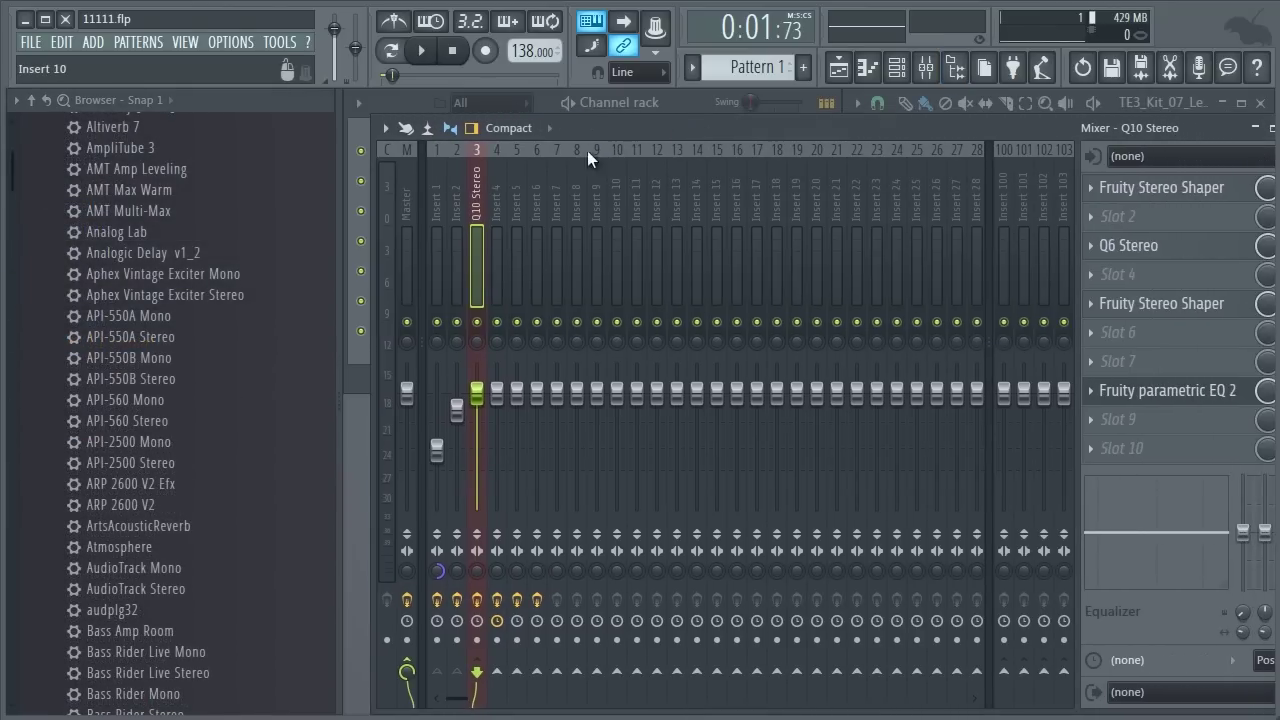
drag(163, 475, 709, 350)
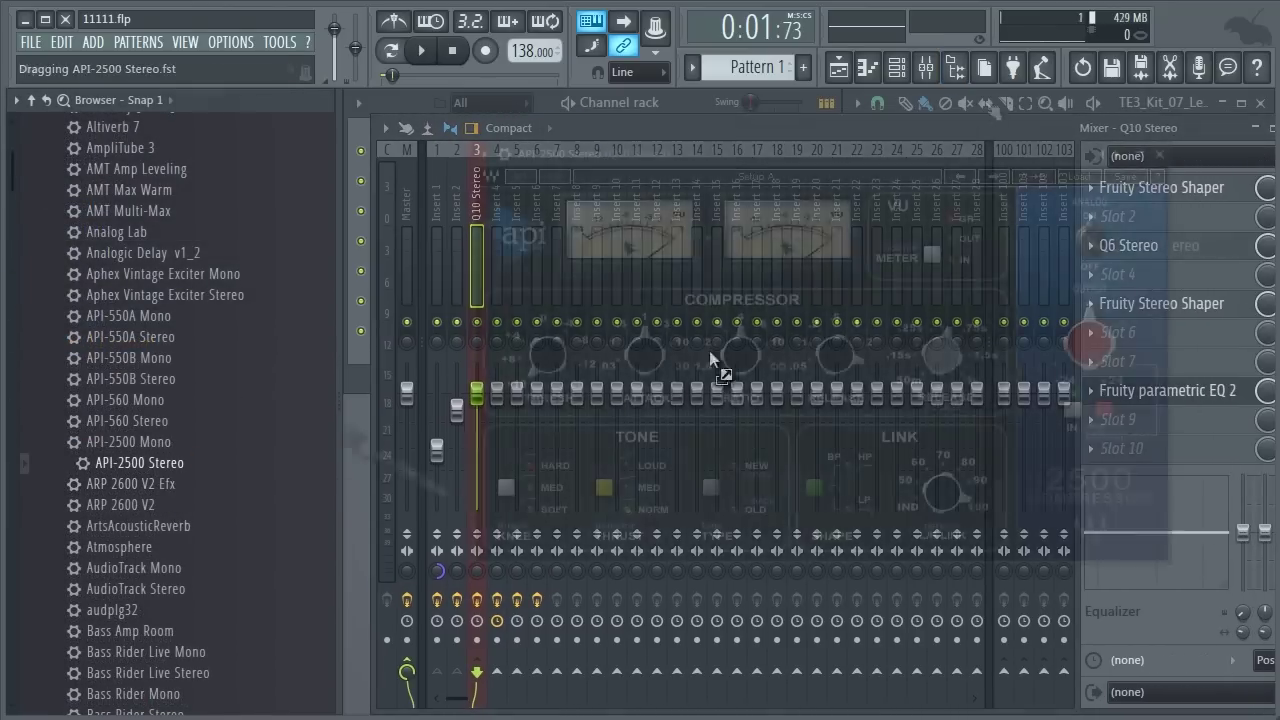
click(955, 67)
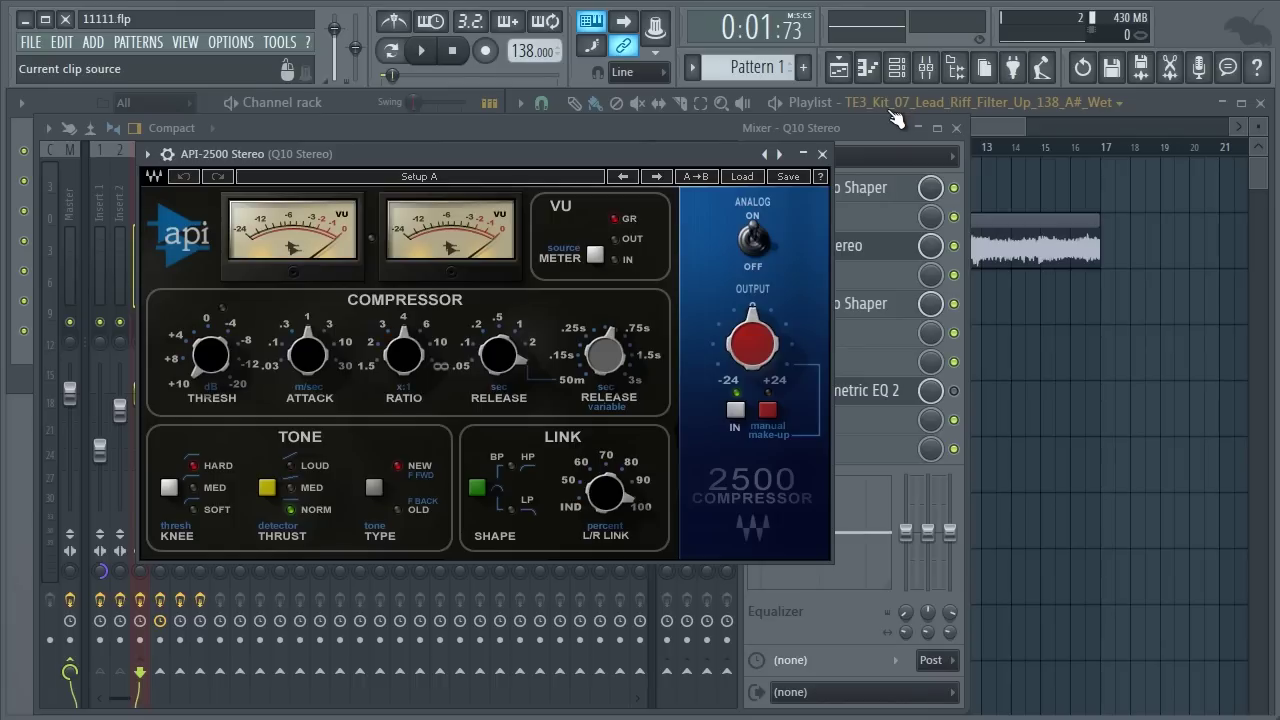
Unlink the API-2500's channels by setting its L/R Link to IND.
drag(647, 158, 540, 185)
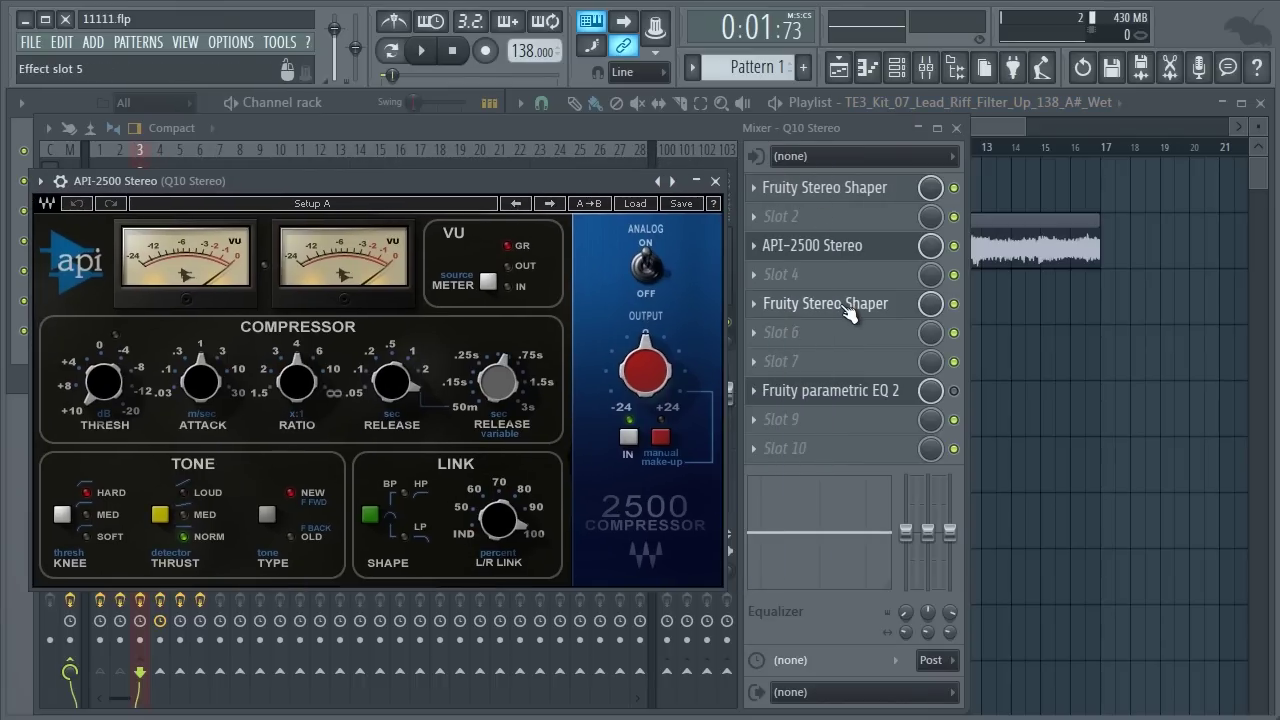
drag(487, 185, 600, 177)
drag(613, 512, 613, 560)
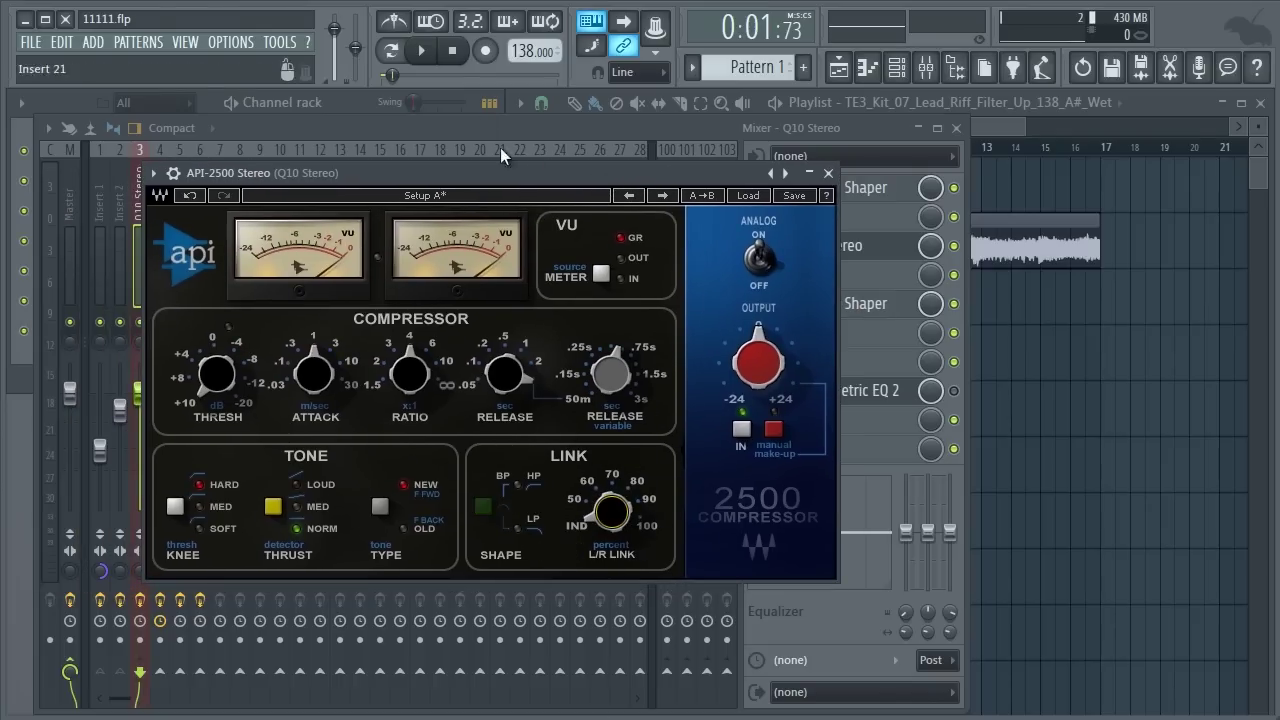
Lower the API-2500's threshold to about -10 dB while the loop plays, and stop playback.
click(424, 50)
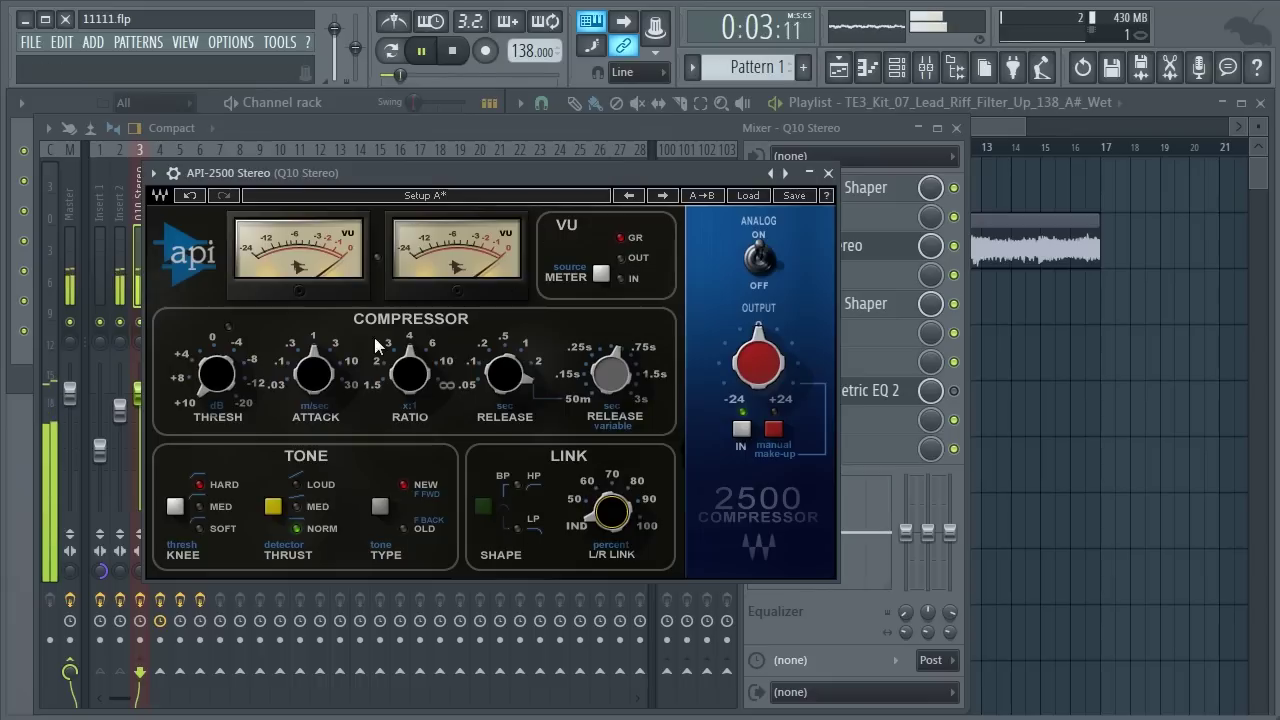
drag(217, 375, 307, 85)
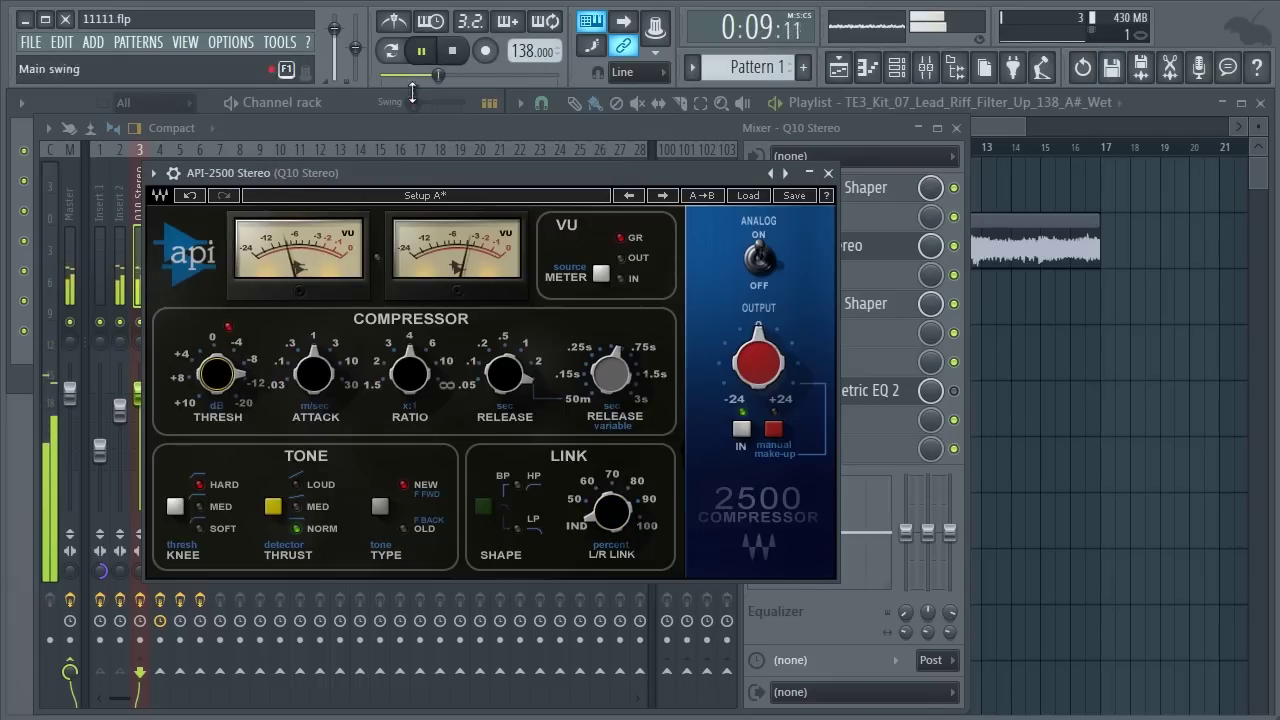
click(452, 50)
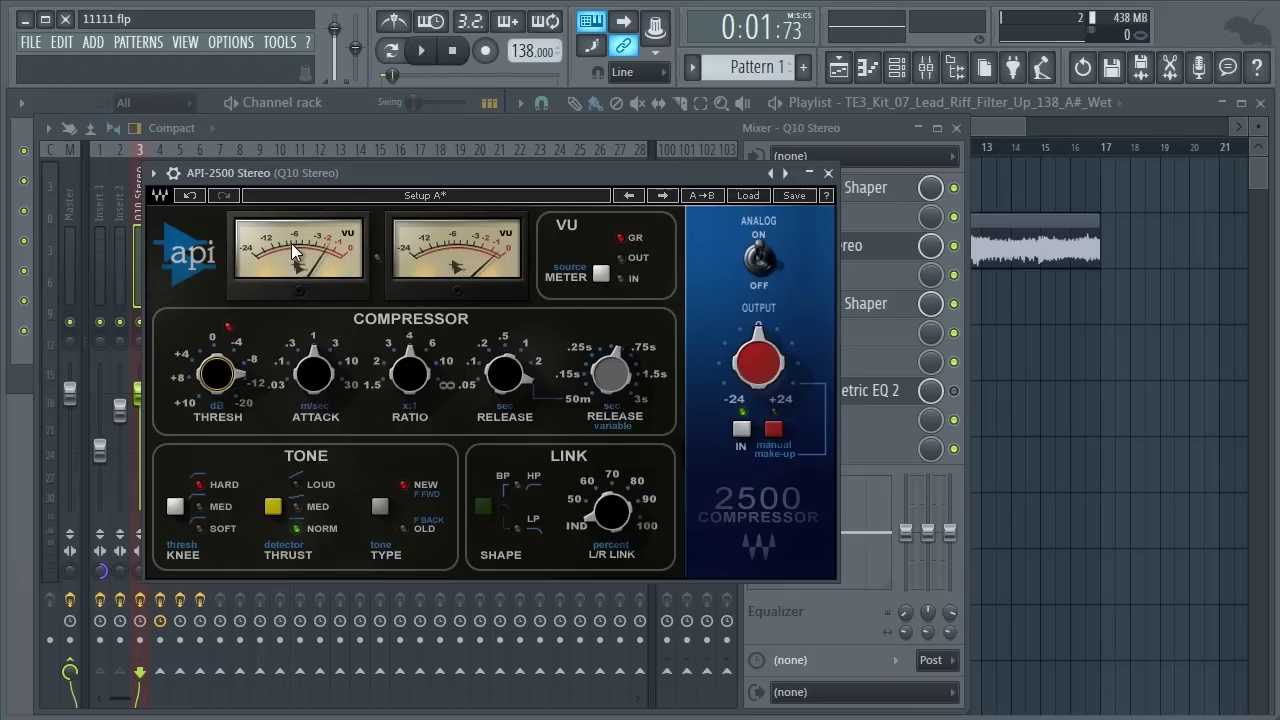
During playback, shorten the API-2500's attack and set its release to 0.2 s, and stop the loop.
click(421, 50)
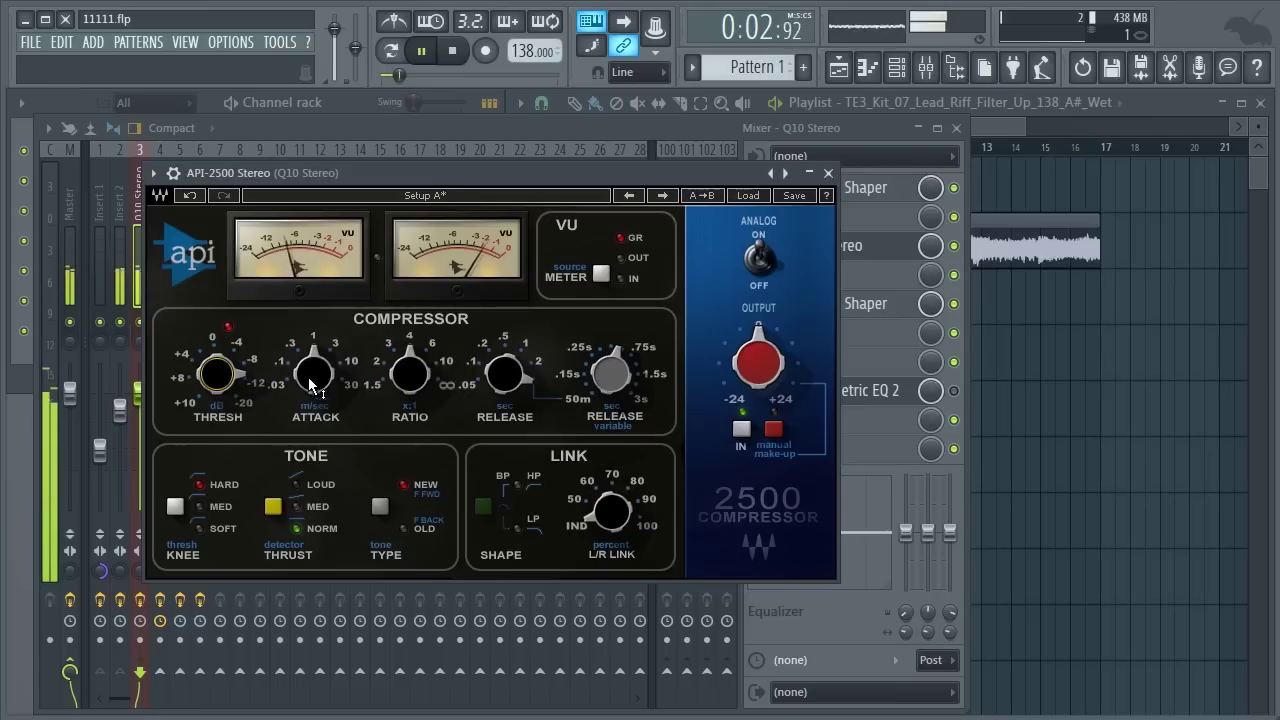
drag(307, 437, 315, 536)
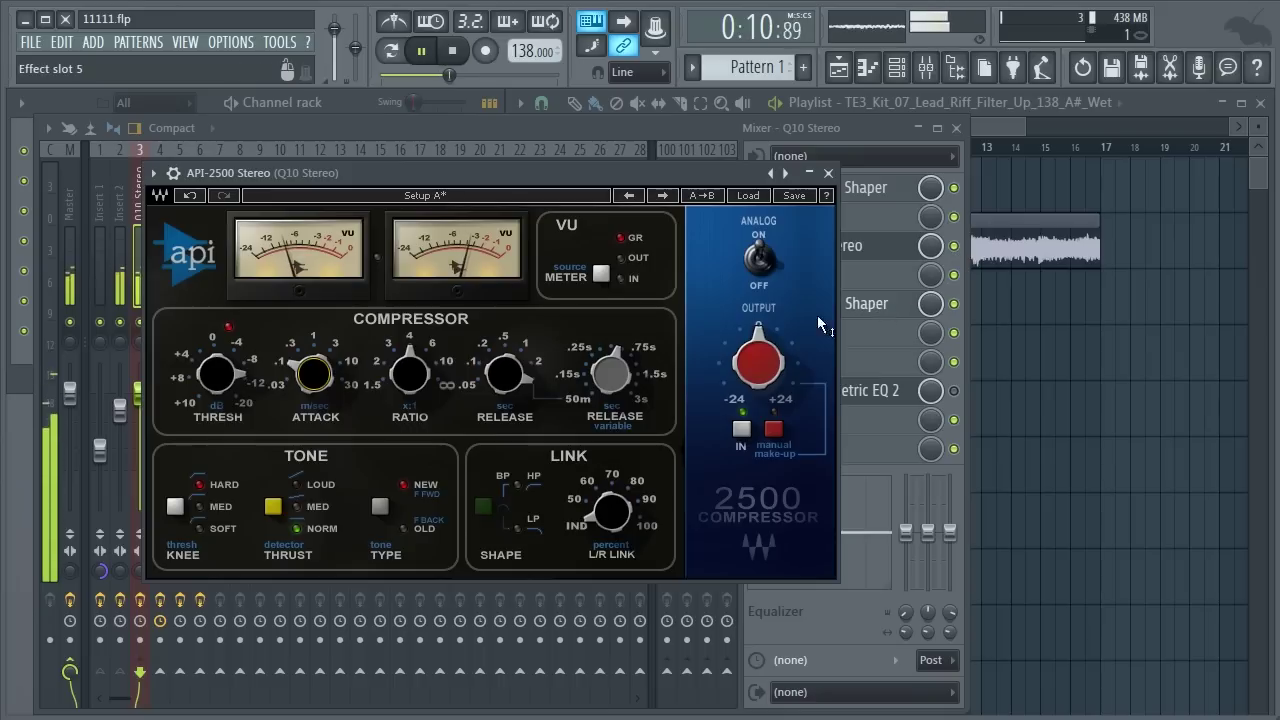
drag(508, 378, 569, 470)
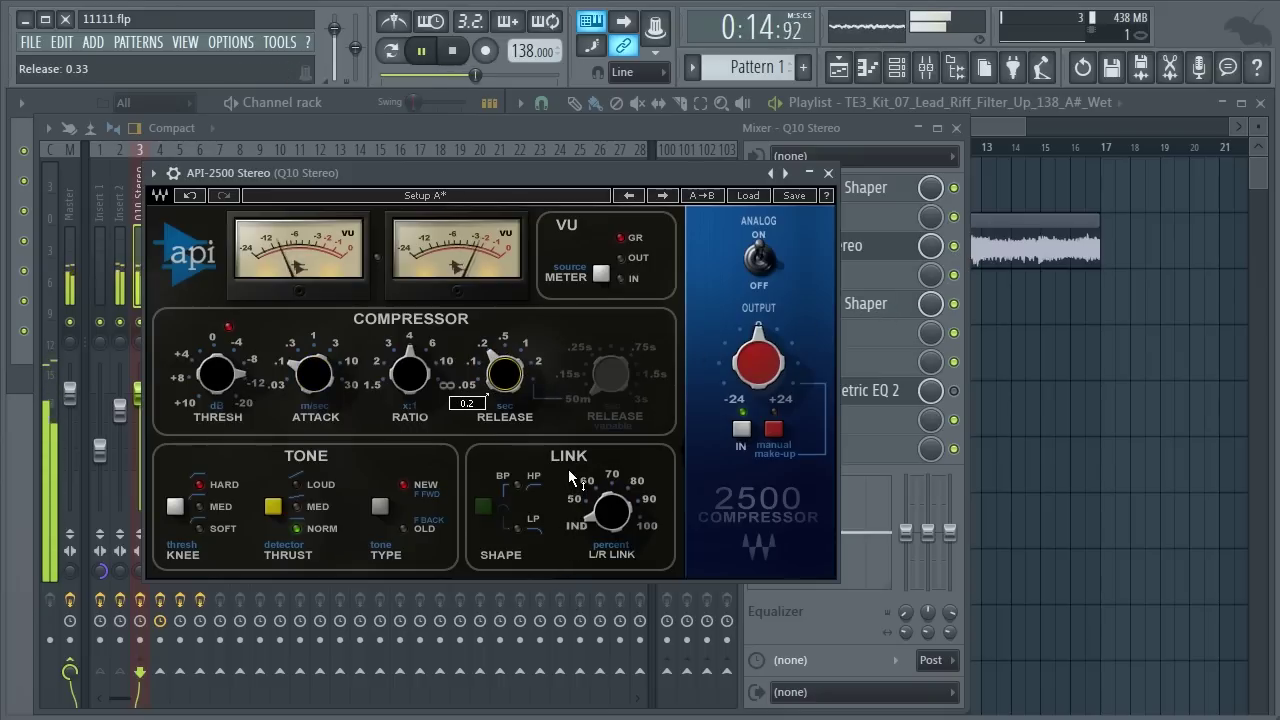
click(454, 50)
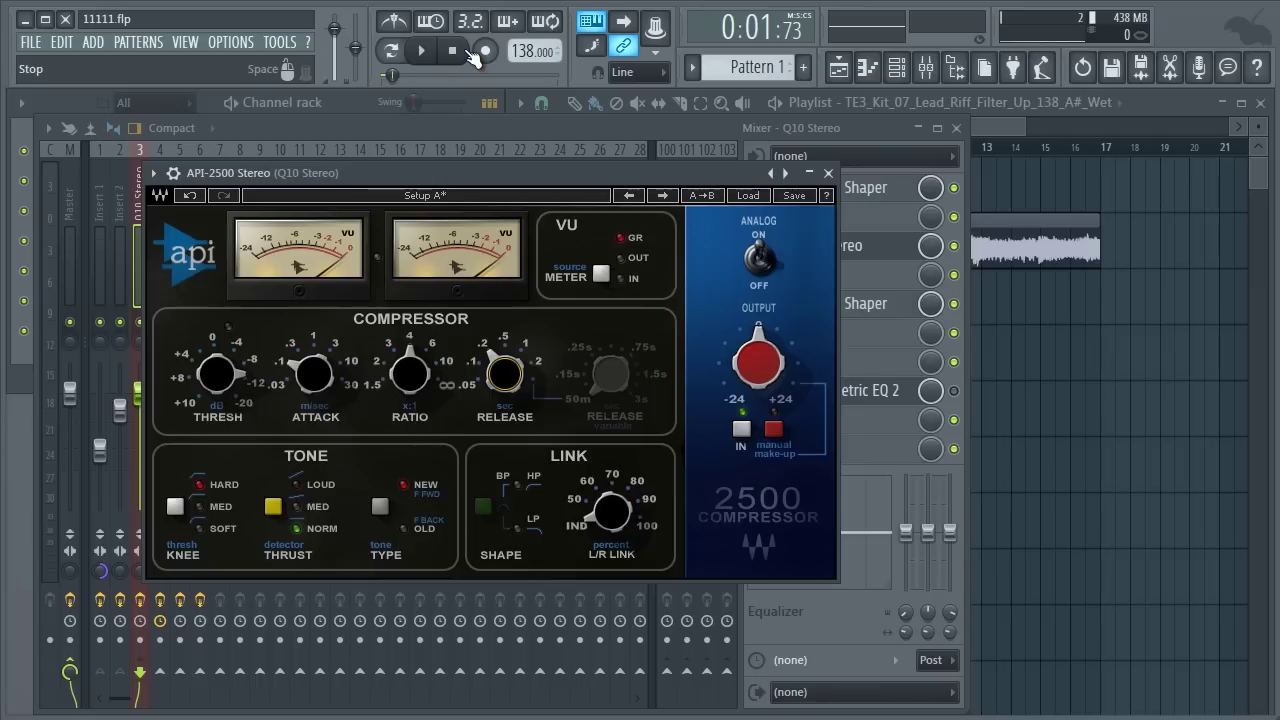
Review the mixer matrix of the Fruity Stereo Shaper in slot 1 and close it.
click(866, 190)
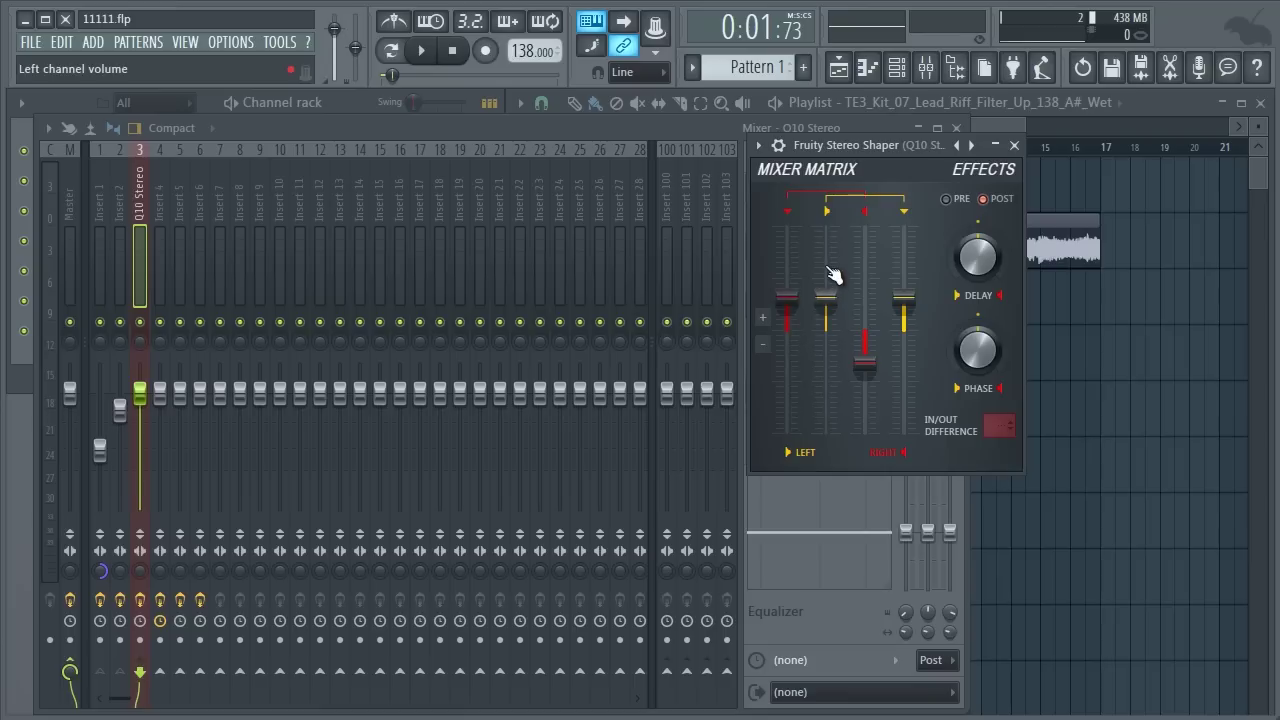
click(1015, 146)
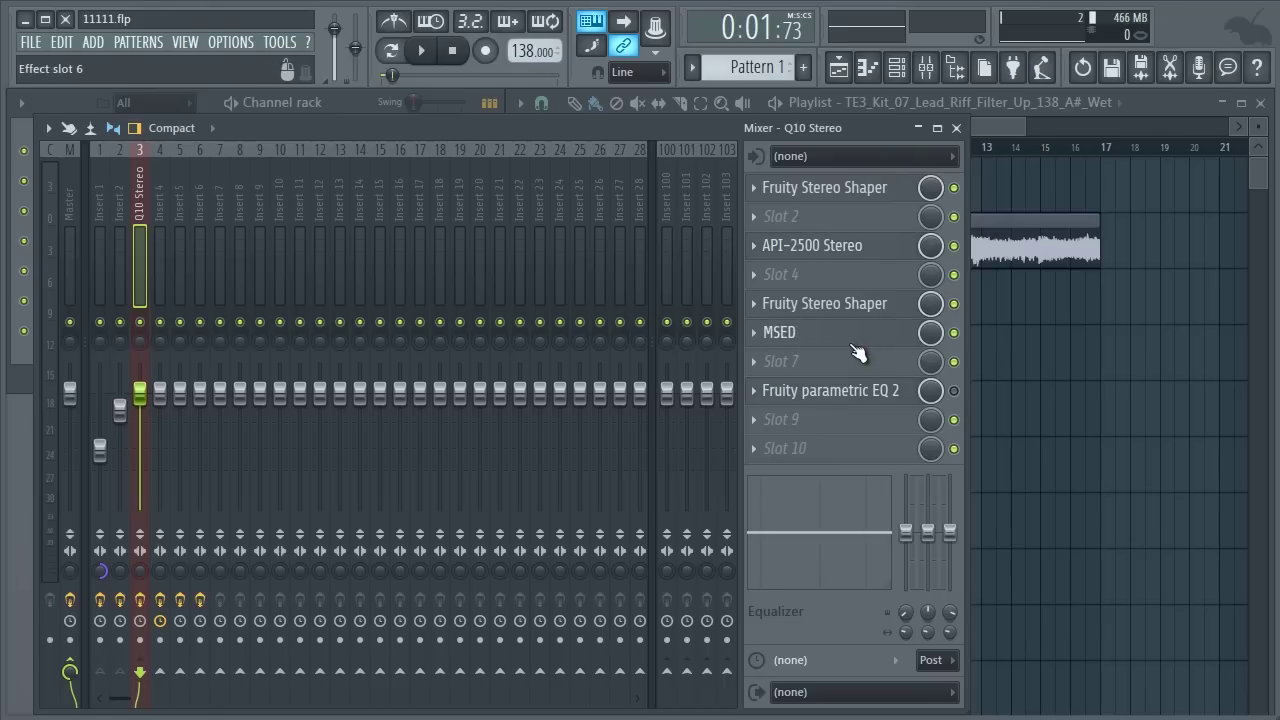
Open Voxengo MSED from slot 6 beside the mixer and briefly show slot 1's Stereo Shaper for comparison.
click(845, 340)
drag(399, 345, 1030, 177)
drag(862, 128, 674, 148)
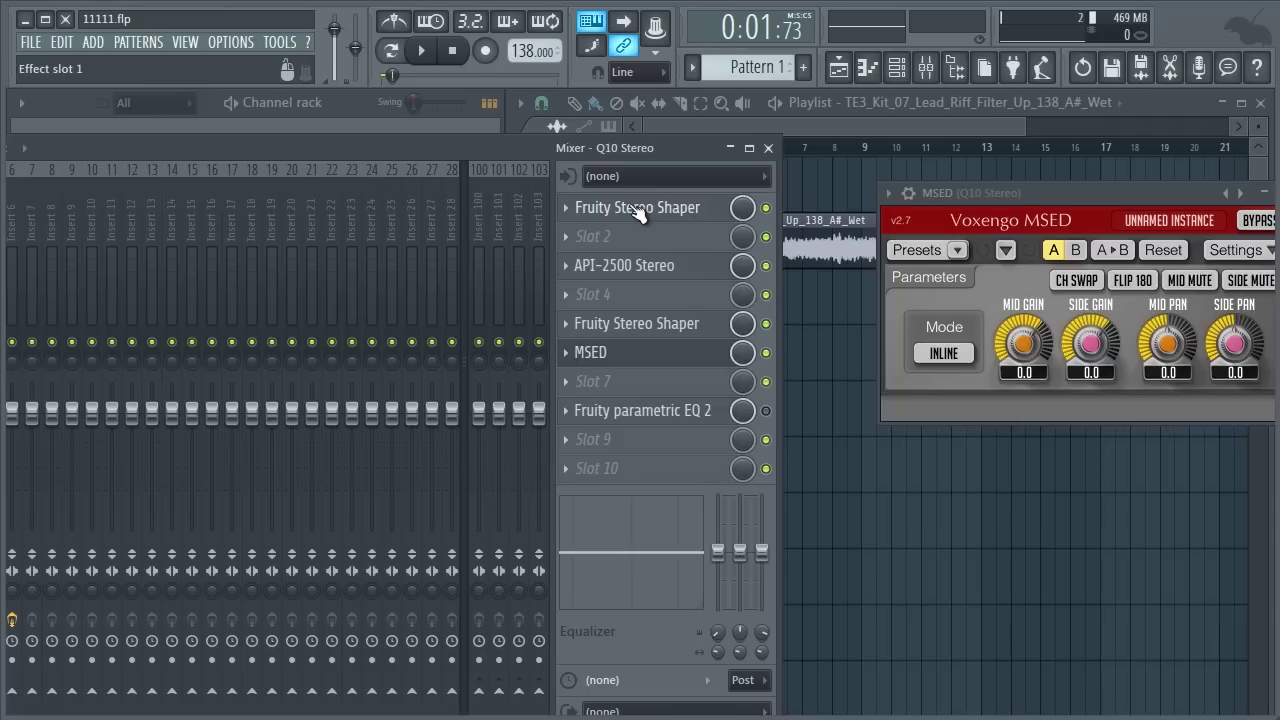
click(637, 210)
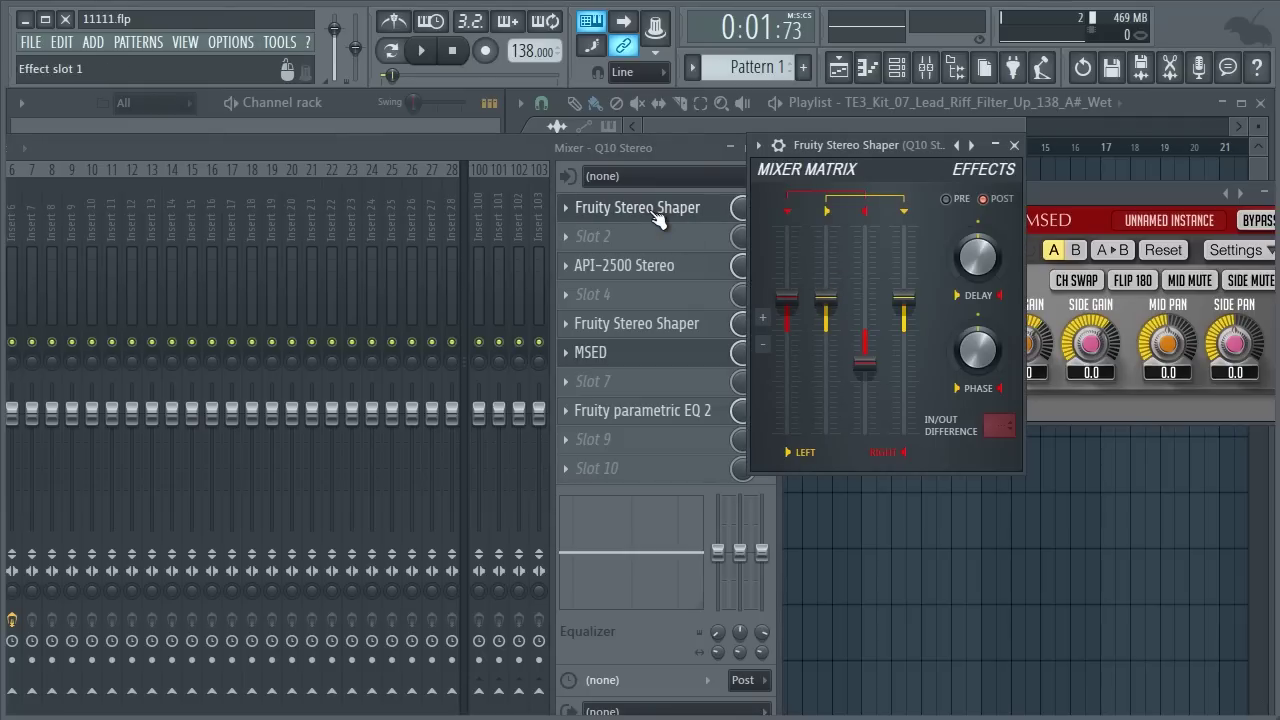
click(657, 214)
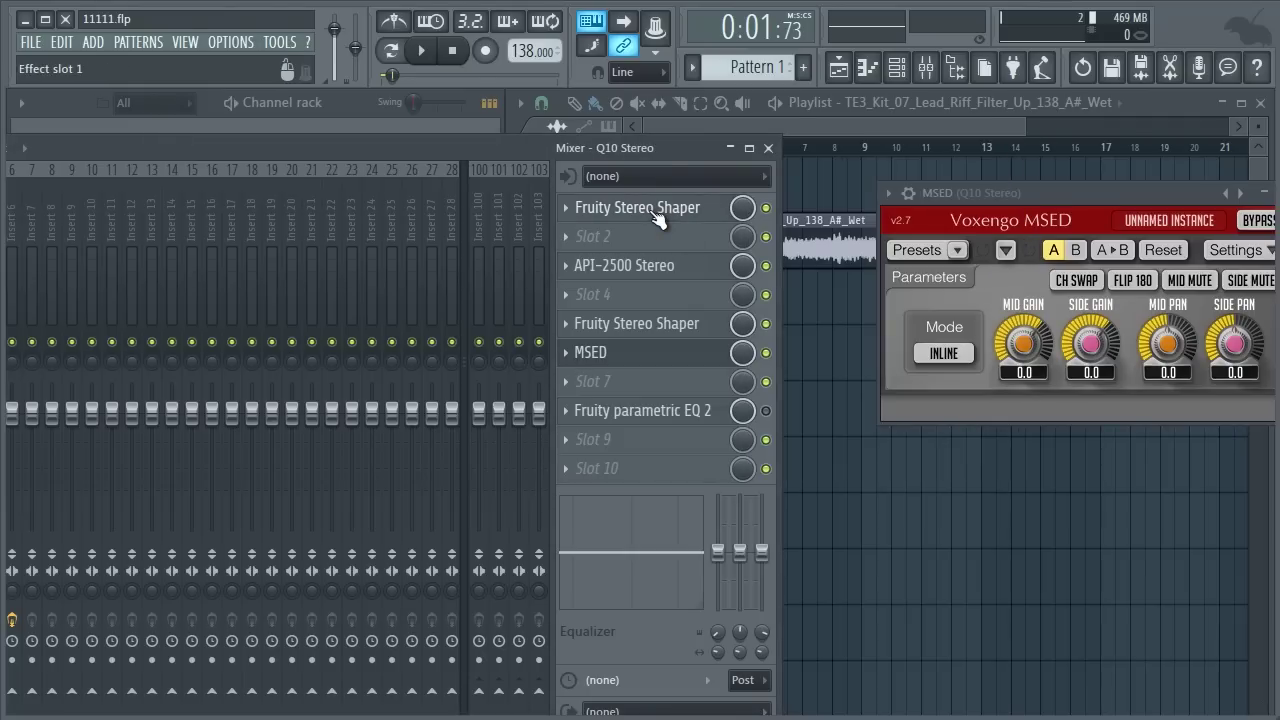
Try MSED's mid pan at -100 and side pan at 100, and reset both pans to 0.
drag(1068, 198, 909, 197)
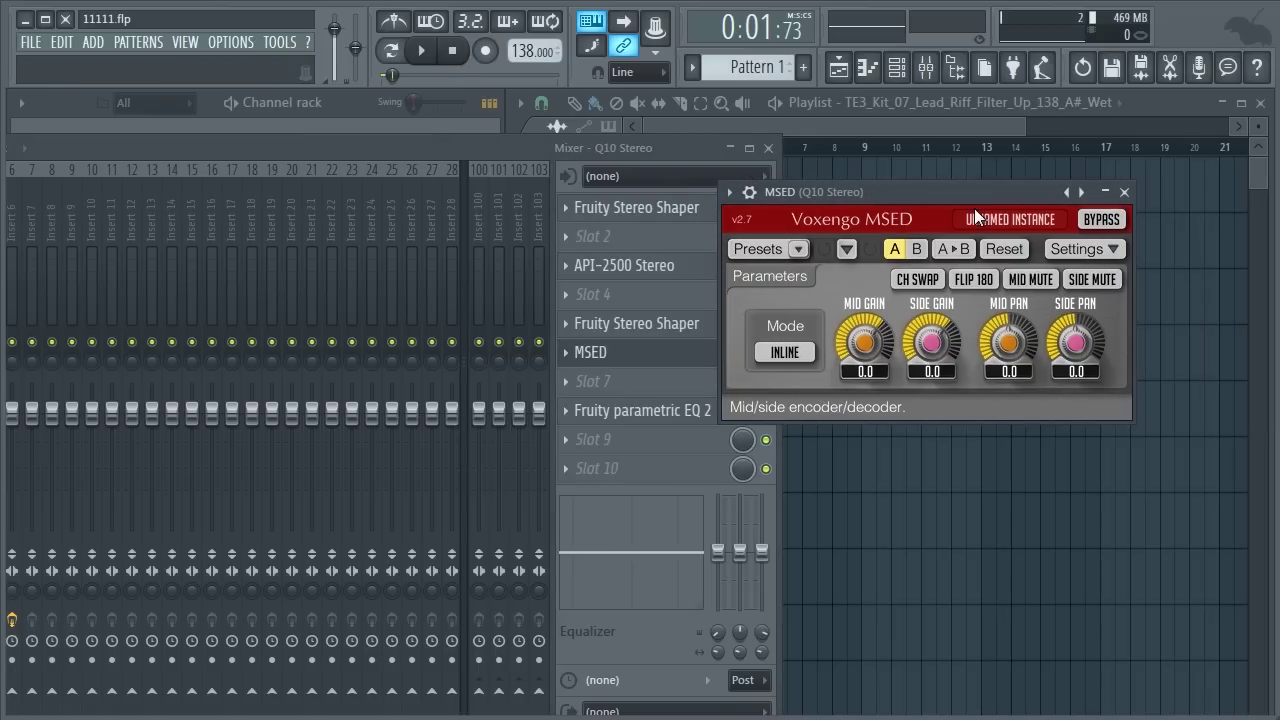
drag(997, 350, 980, 600)
drag(1074, 345, 991, 46)
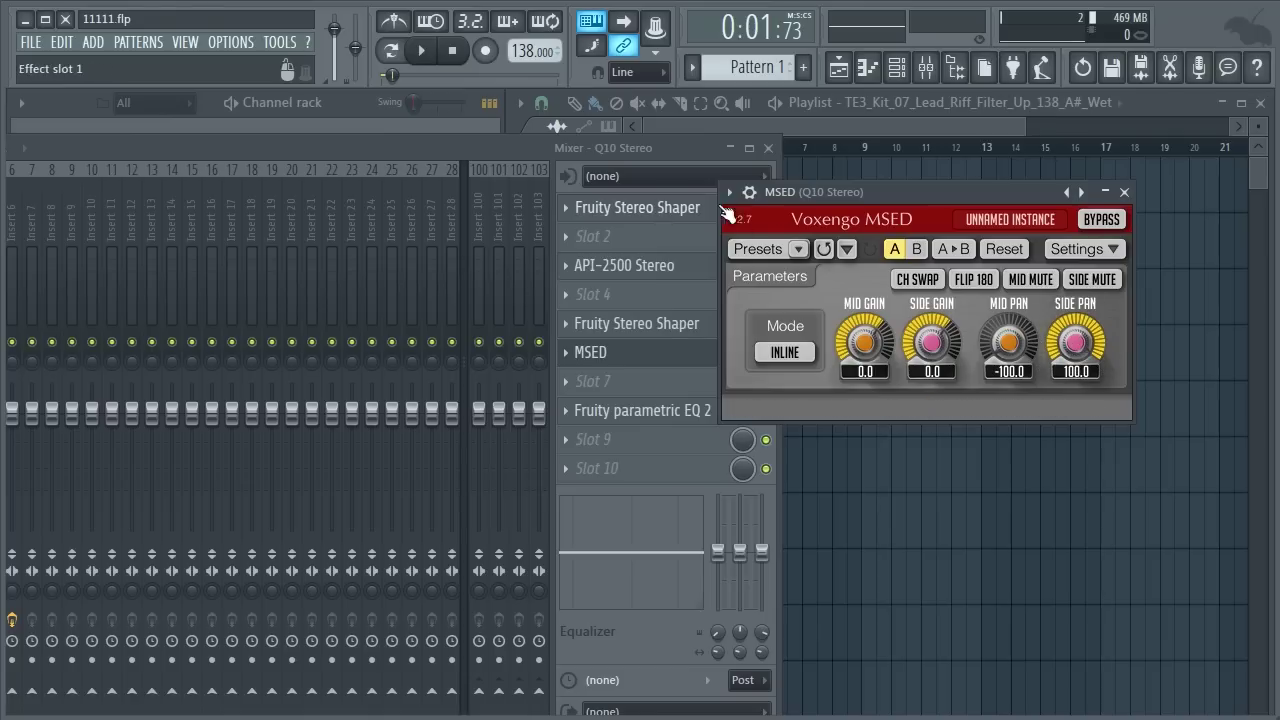
drag(853, 187, 930, 172)
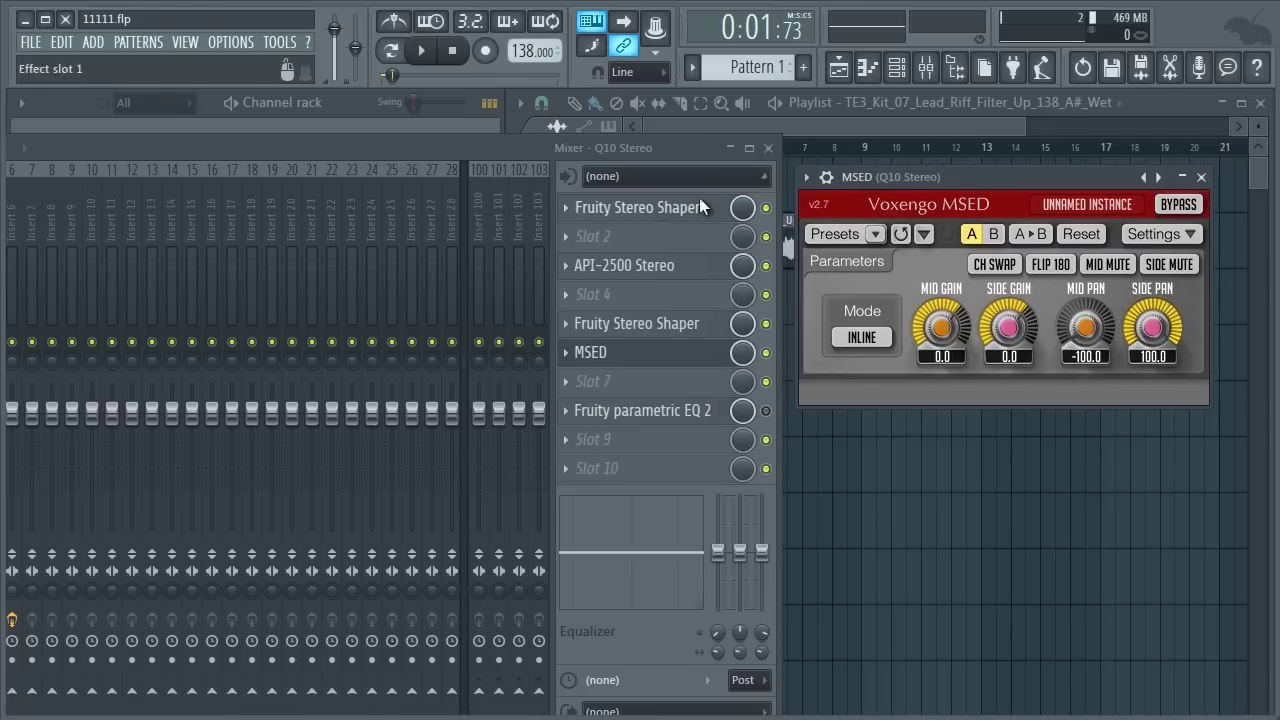
double_click(1086, 327)
double_click(1152, 327)
Compare slot 1's Stereo Shaper matrix with MSED's mid gain and side gain controls.
click(640, 207)
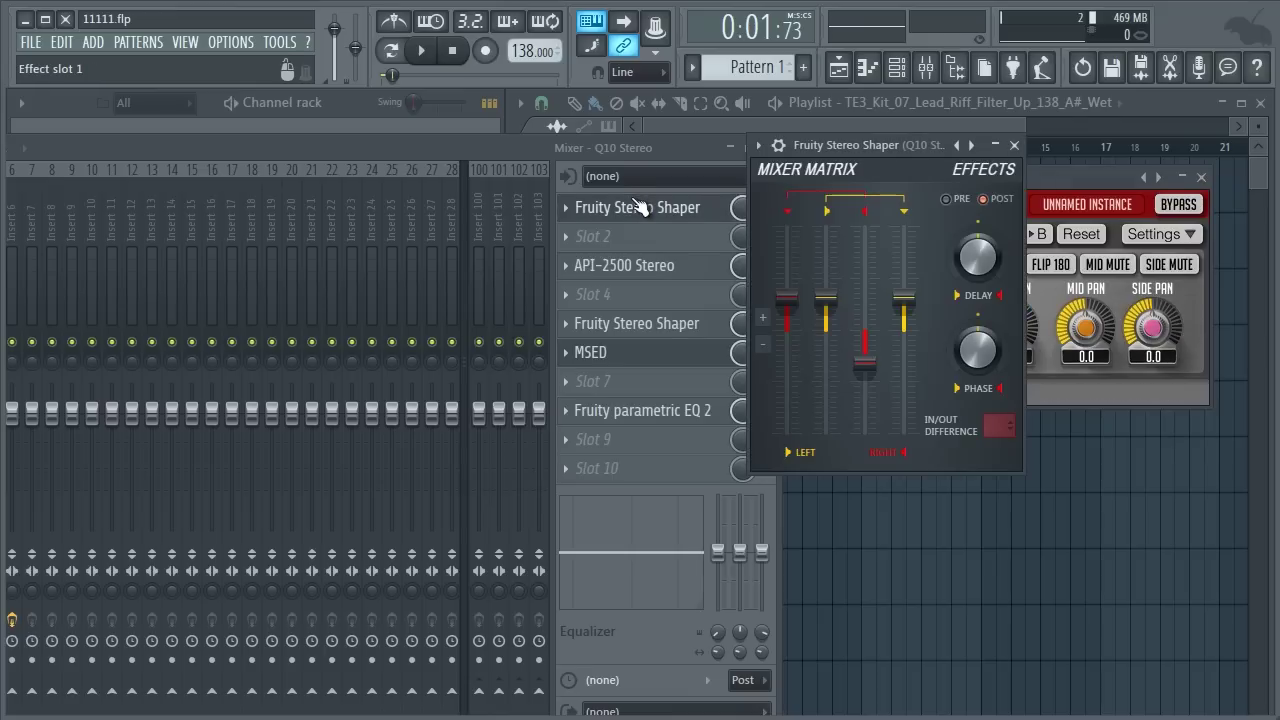
drag(905, 164, 550, 161)
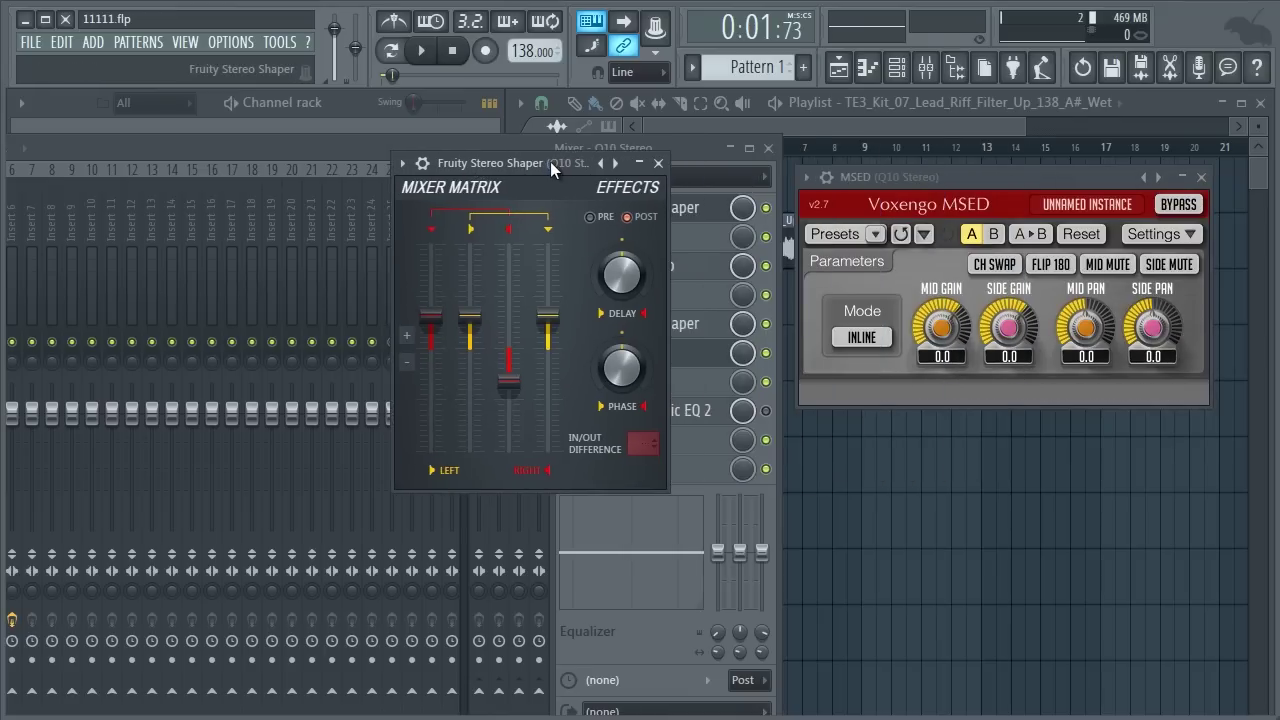
click(658, 162)
mouse_move(947, 331)
mouse_down()
mouse_move(977, 576)
mouse_move(1004, 642)
mouse_move(989, 430)
mouse_move(947, 332)
mouse_up()
mouse_move(1021, 353)
mouse_down()
mouse_move(1049, 614)
mouse_move(1006, 350)
mouse_up()
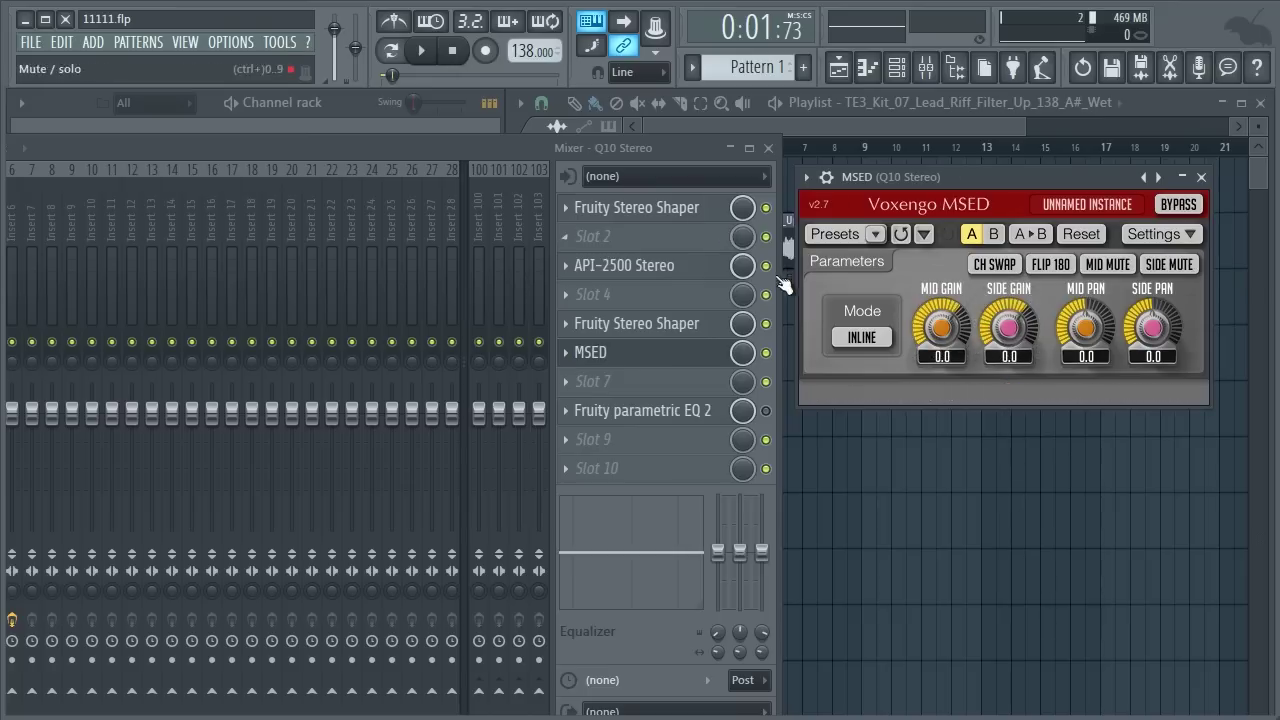
Look through the Mixing presets of slot 1's Fruity Stereo Shaper, including LR to MS and MS to LR.
click(636, 207)
click(612, 163)
mouse_move(648, 199)
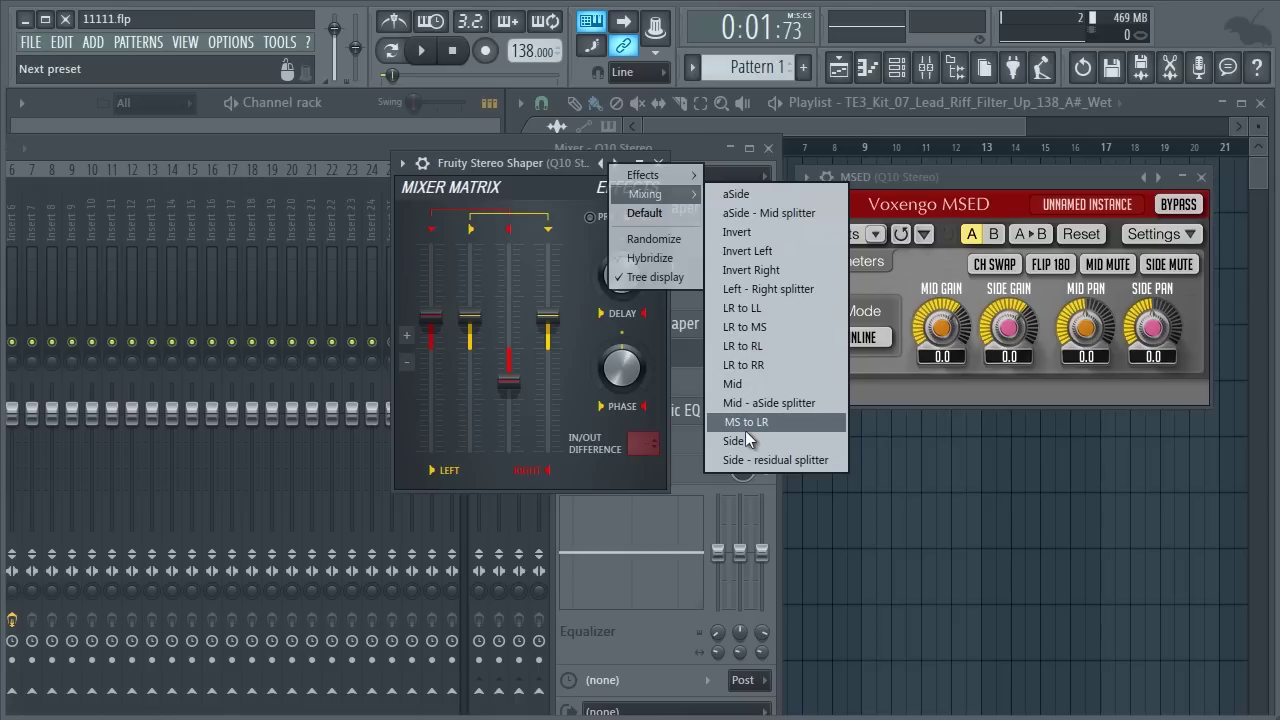
Switch the operating mode of the MSED in slot 6 to Encode.
click(996, 183)
click(878, 342)
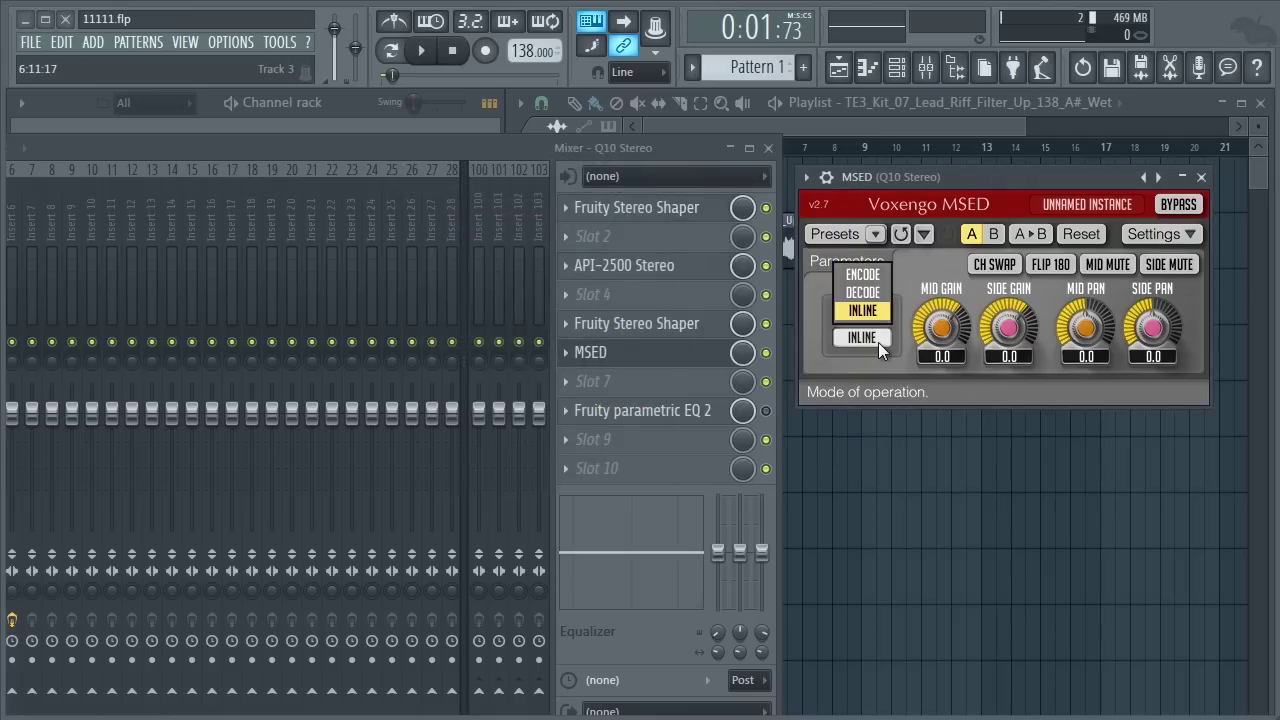
click(867, 281)
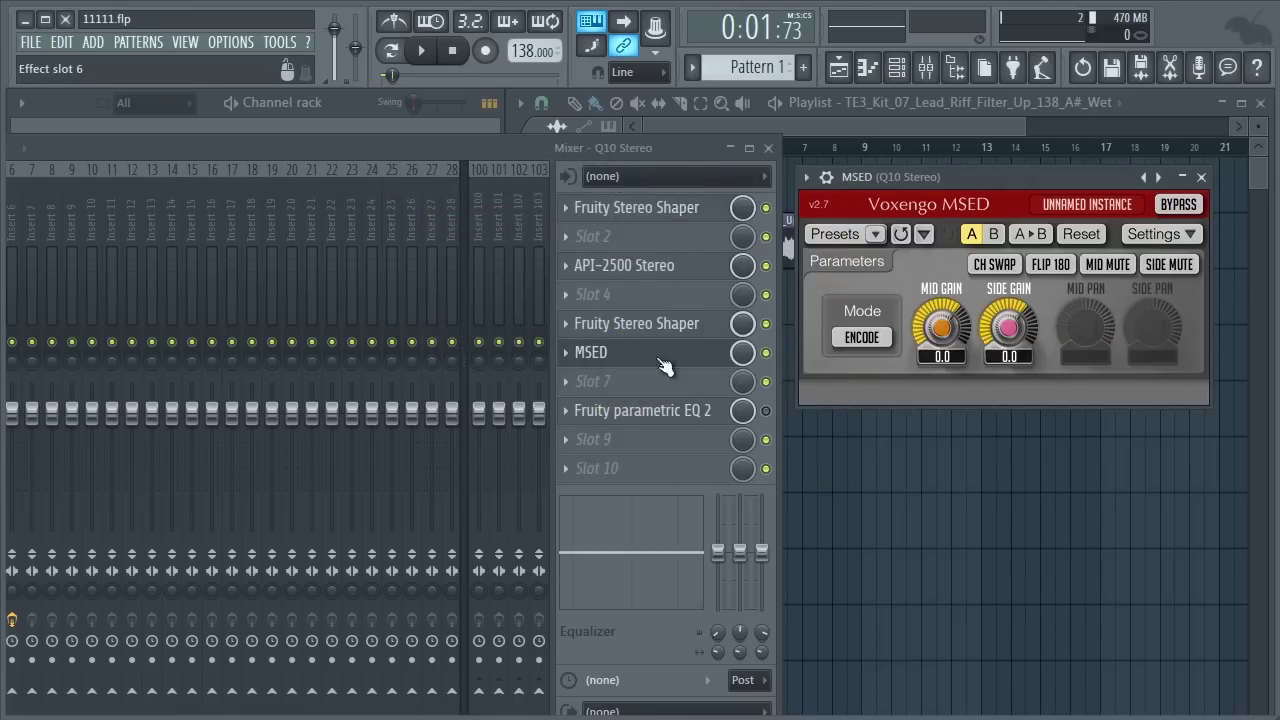
Add a second MSED in slot 9, set its mode to Decode, and close its window.
click(566, 354)
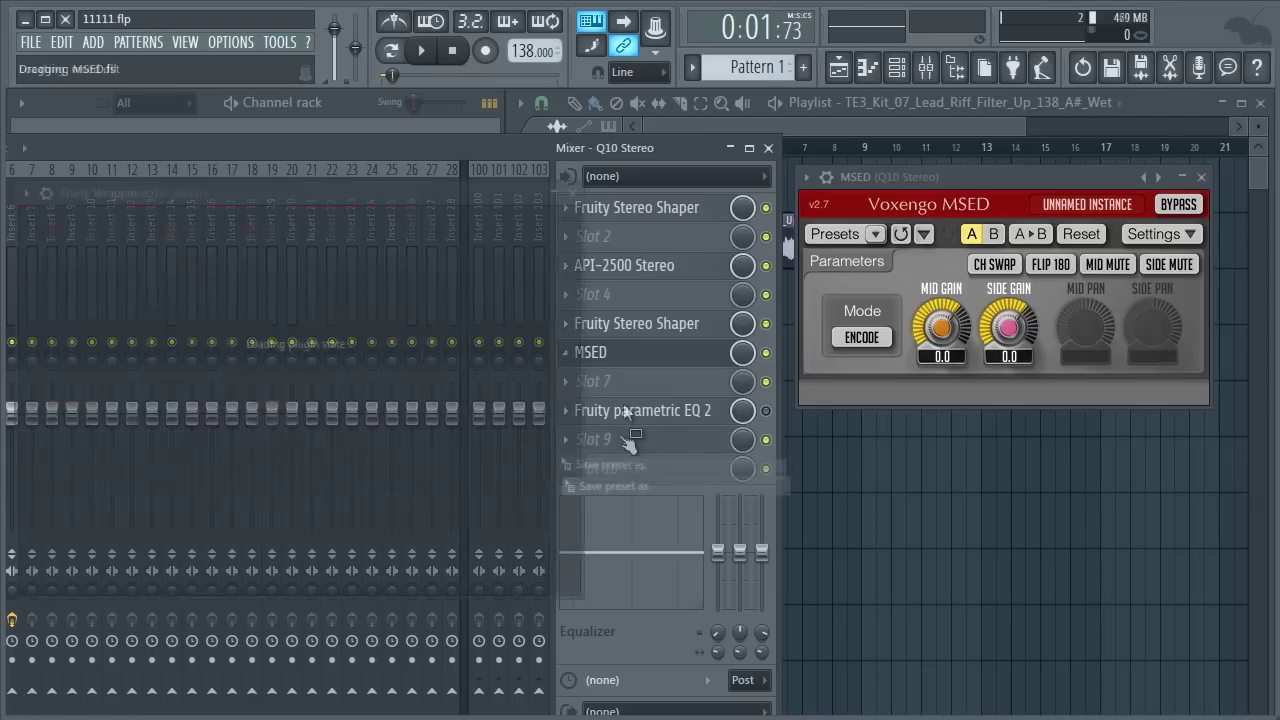
click(82, 353)
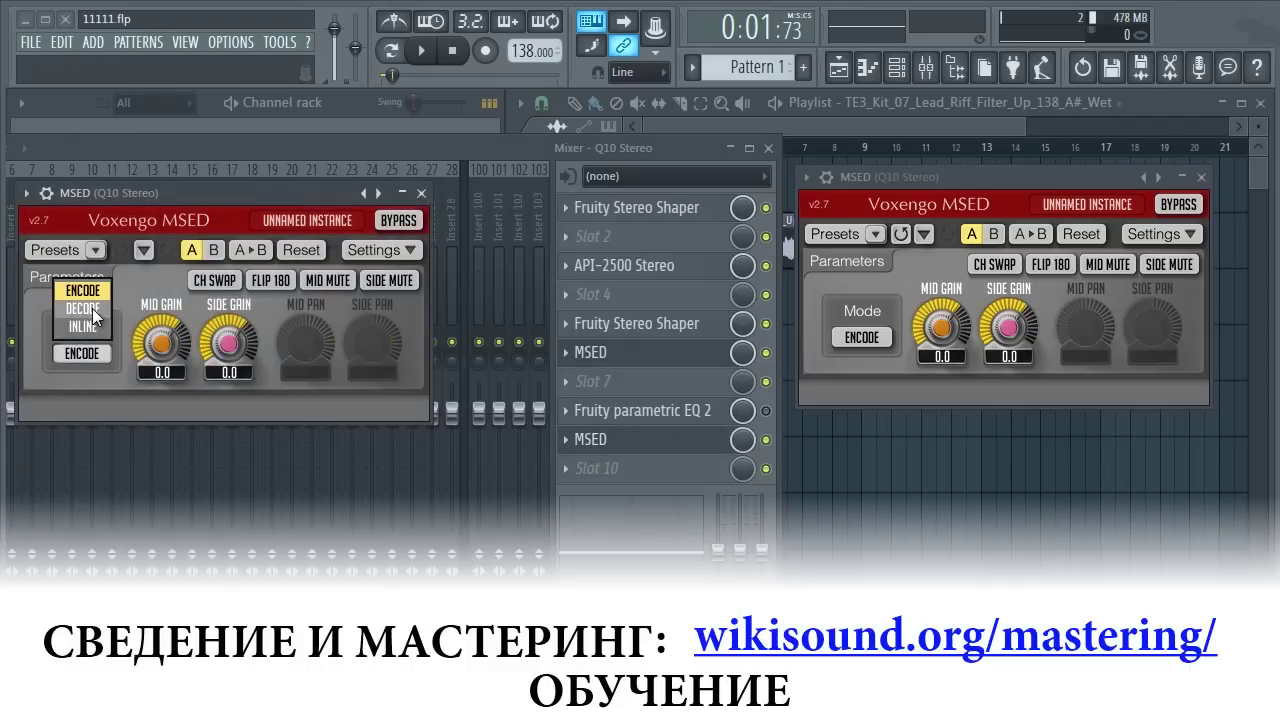
click(92, 308)
click(421, 193)
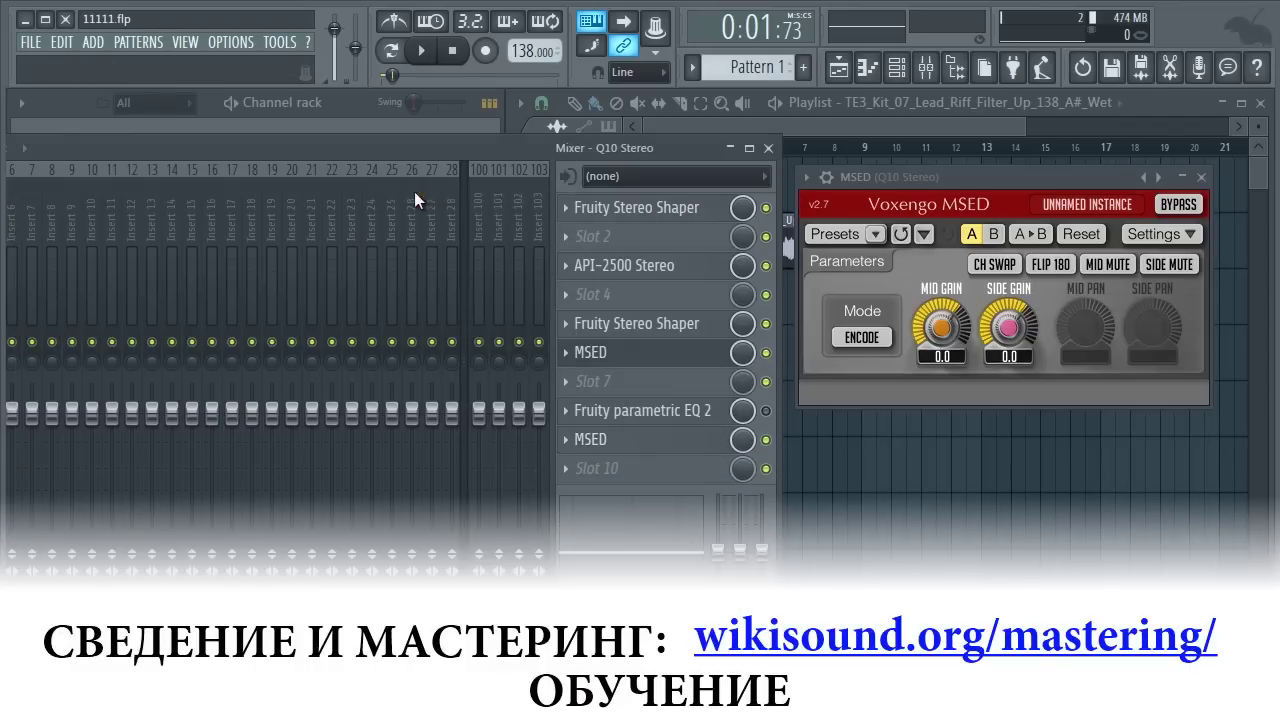
Move API-2500 Stereo to slot 7, between the two MSEDs, and audition the loop through it.
drag(600, 272, 612, 392)
click(611, 391)
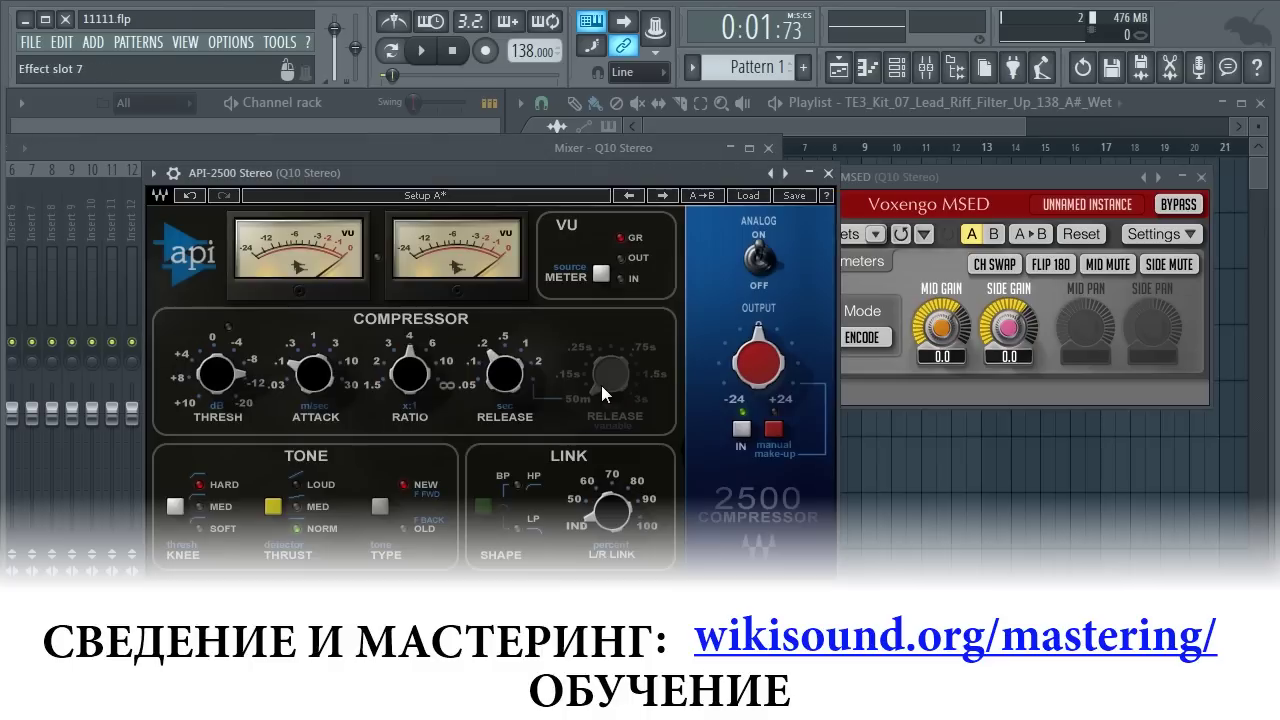
click(422, 52)
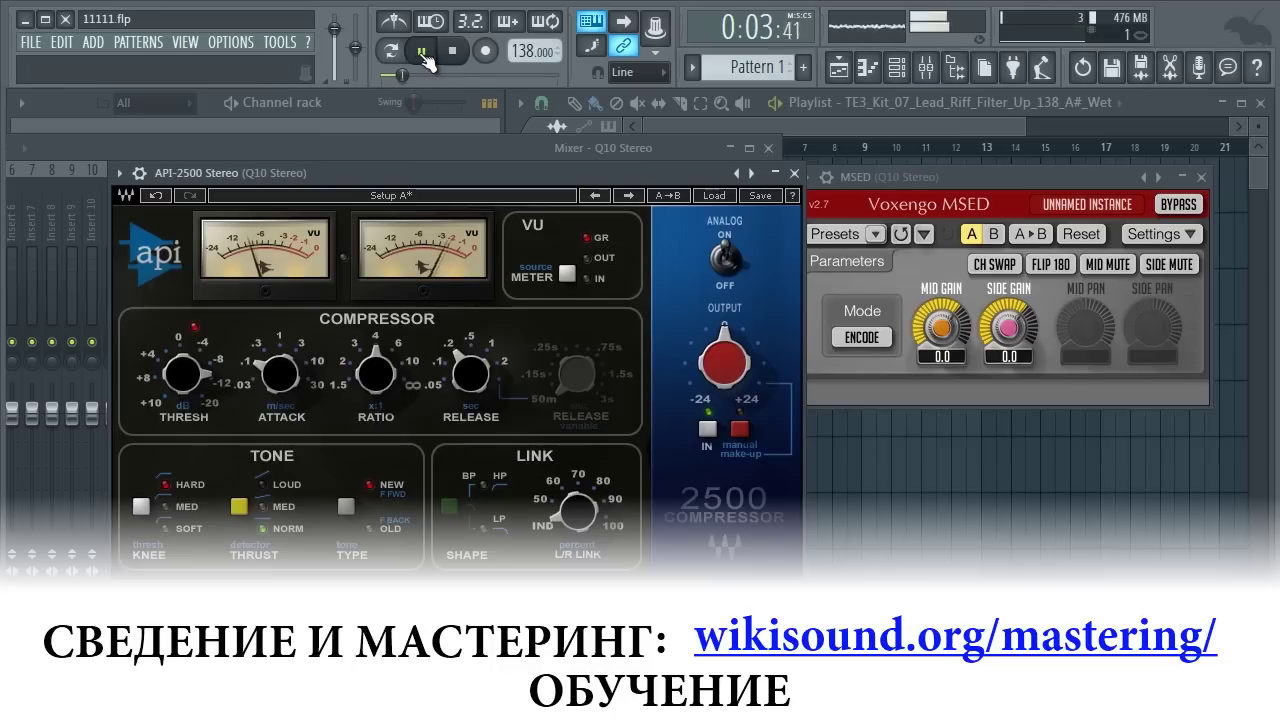
click(452, 50)
click(794, 173)
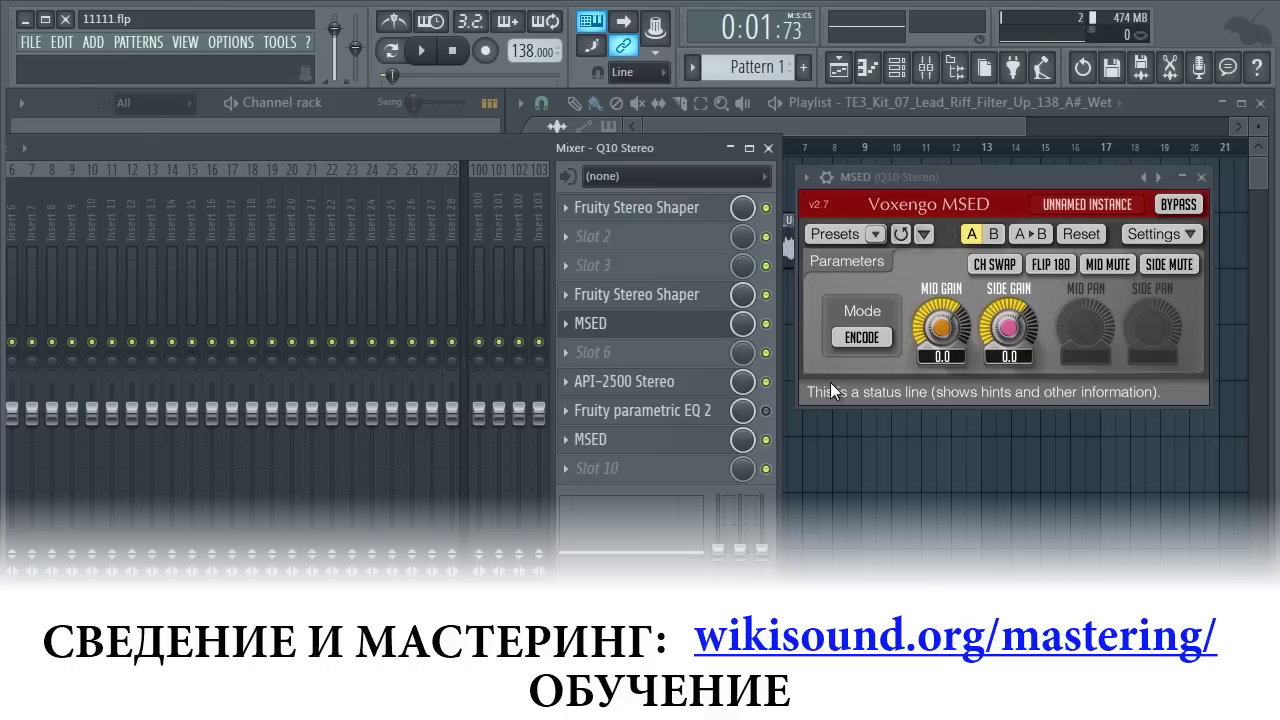
Open the Fruity Stereo Shaper in slot 1 to review its mixer matrix.
click(612, 207)
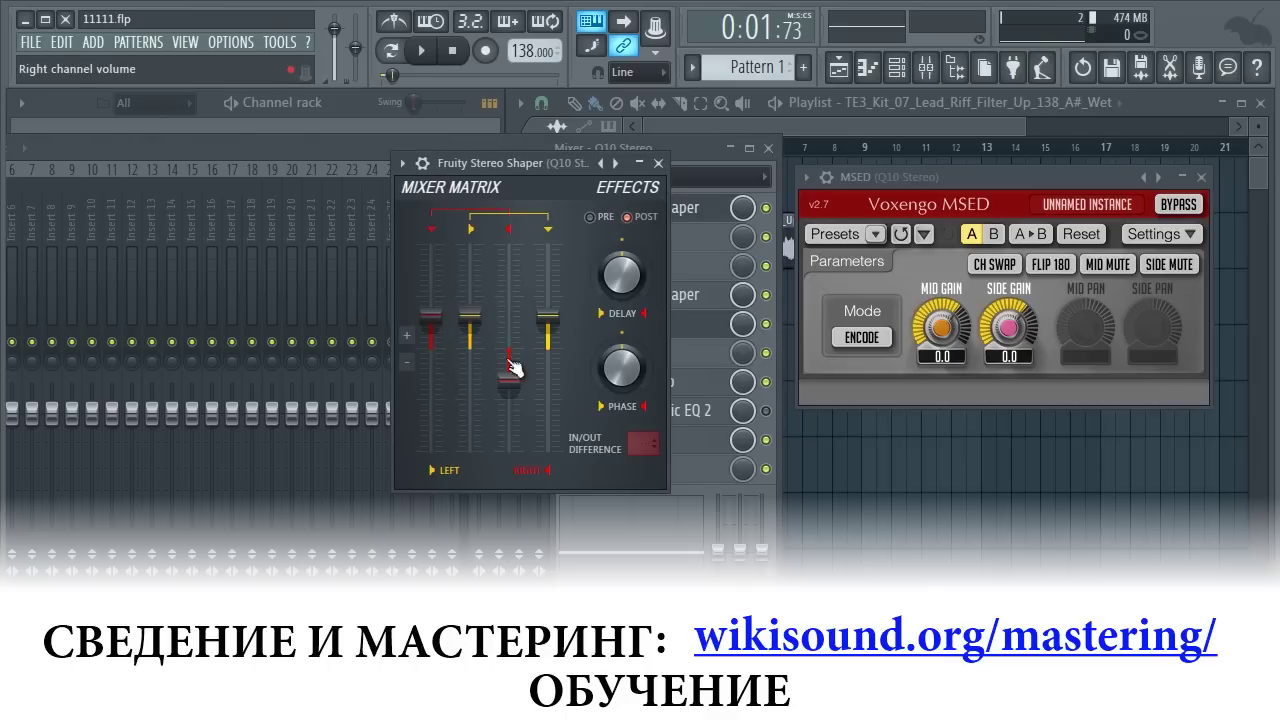